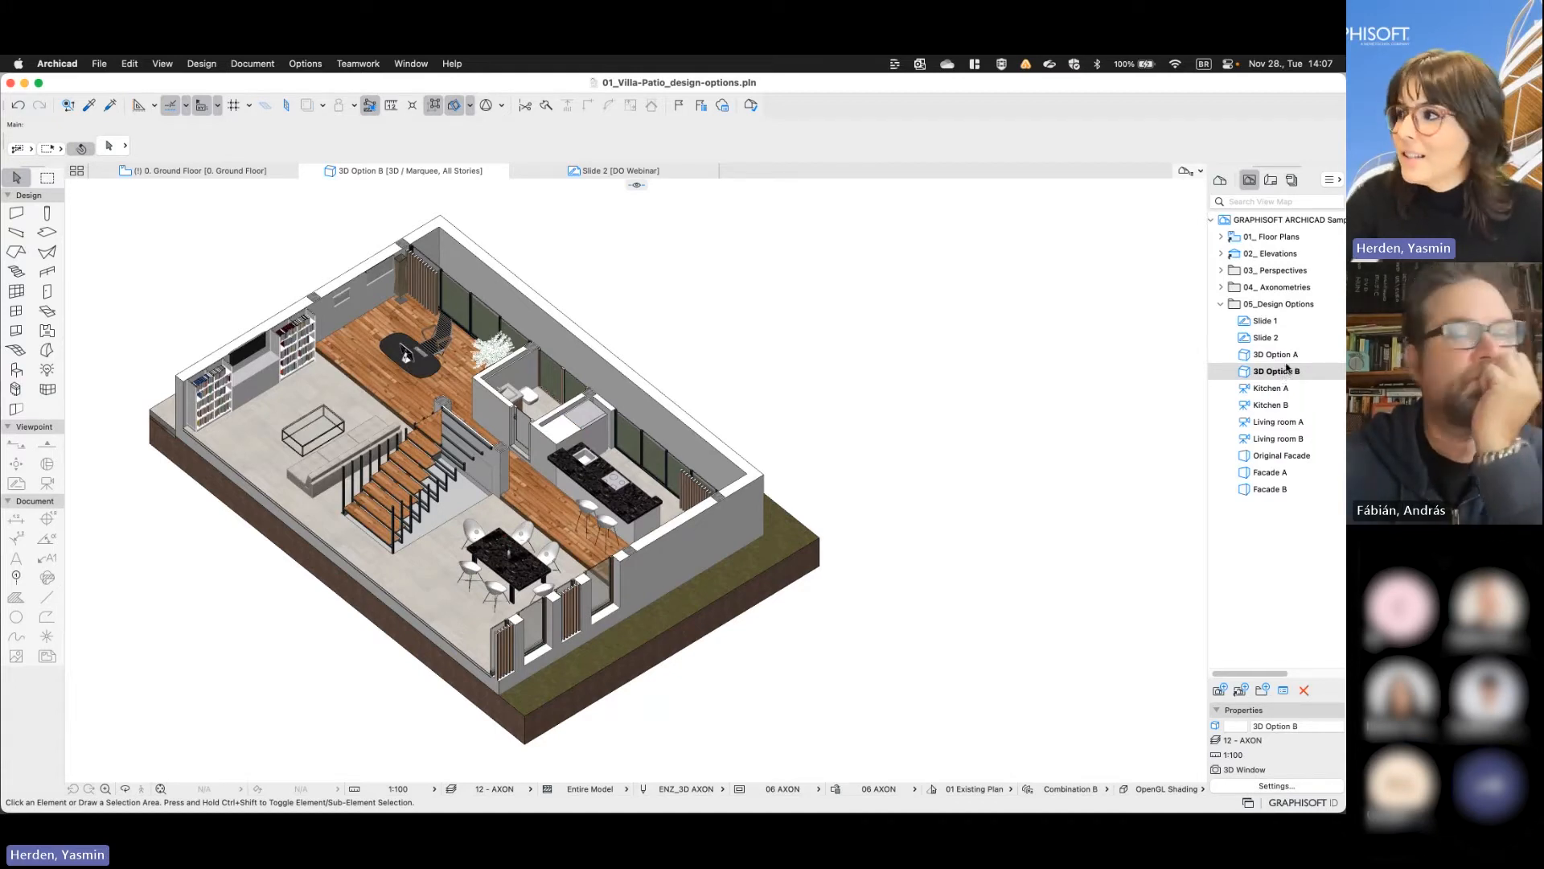
- Display the 3D Option A view, and open the 3D View of the 02_DO-Webinar-INT_start project
double_click(1284, 357)
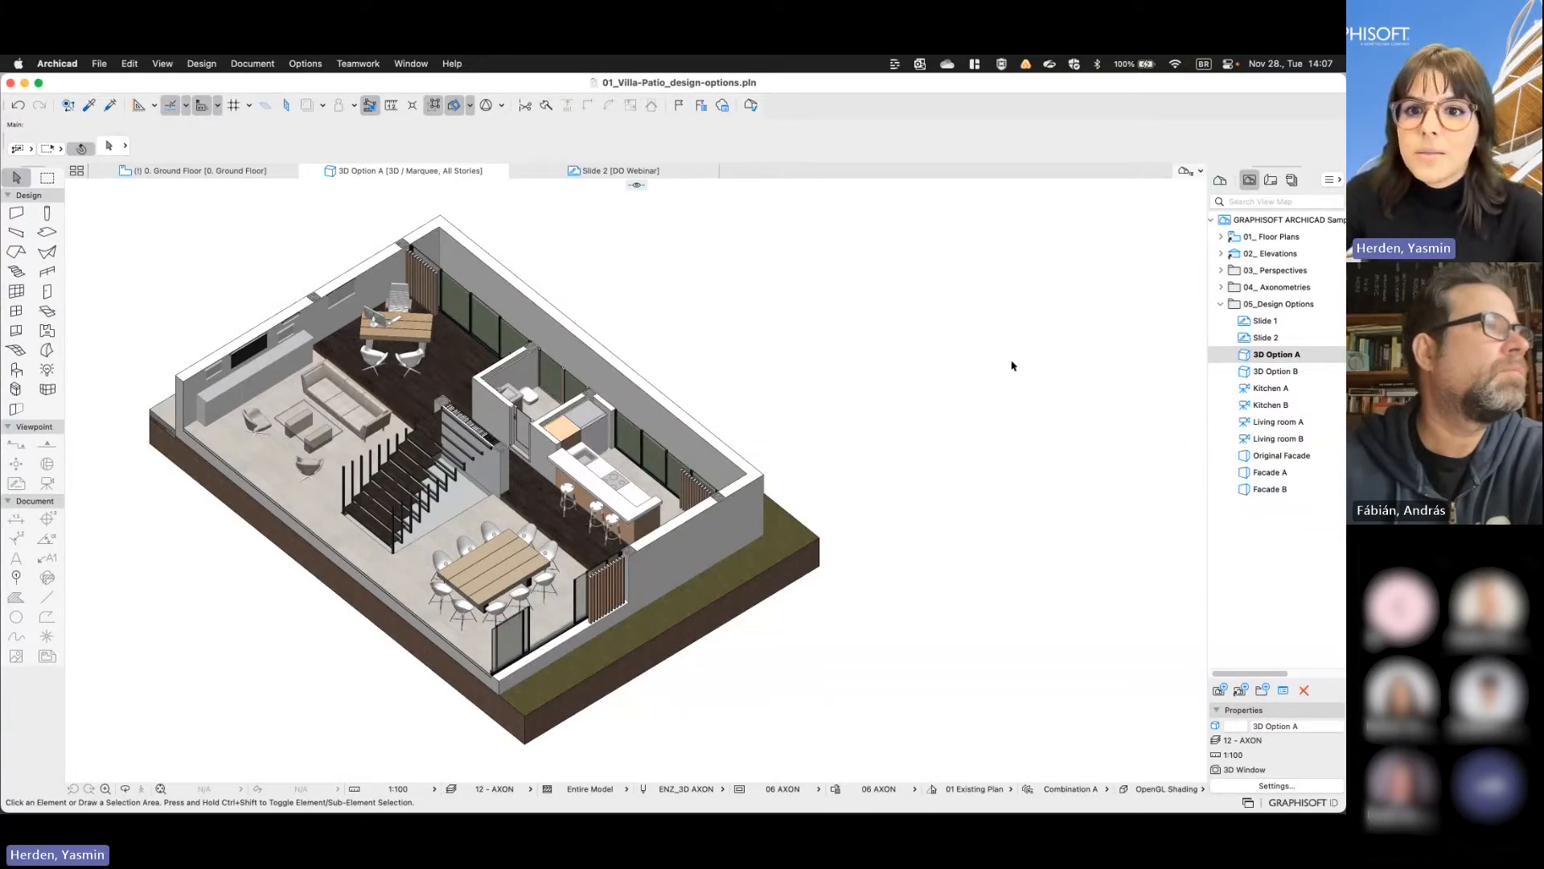
key(ctrl+Right)
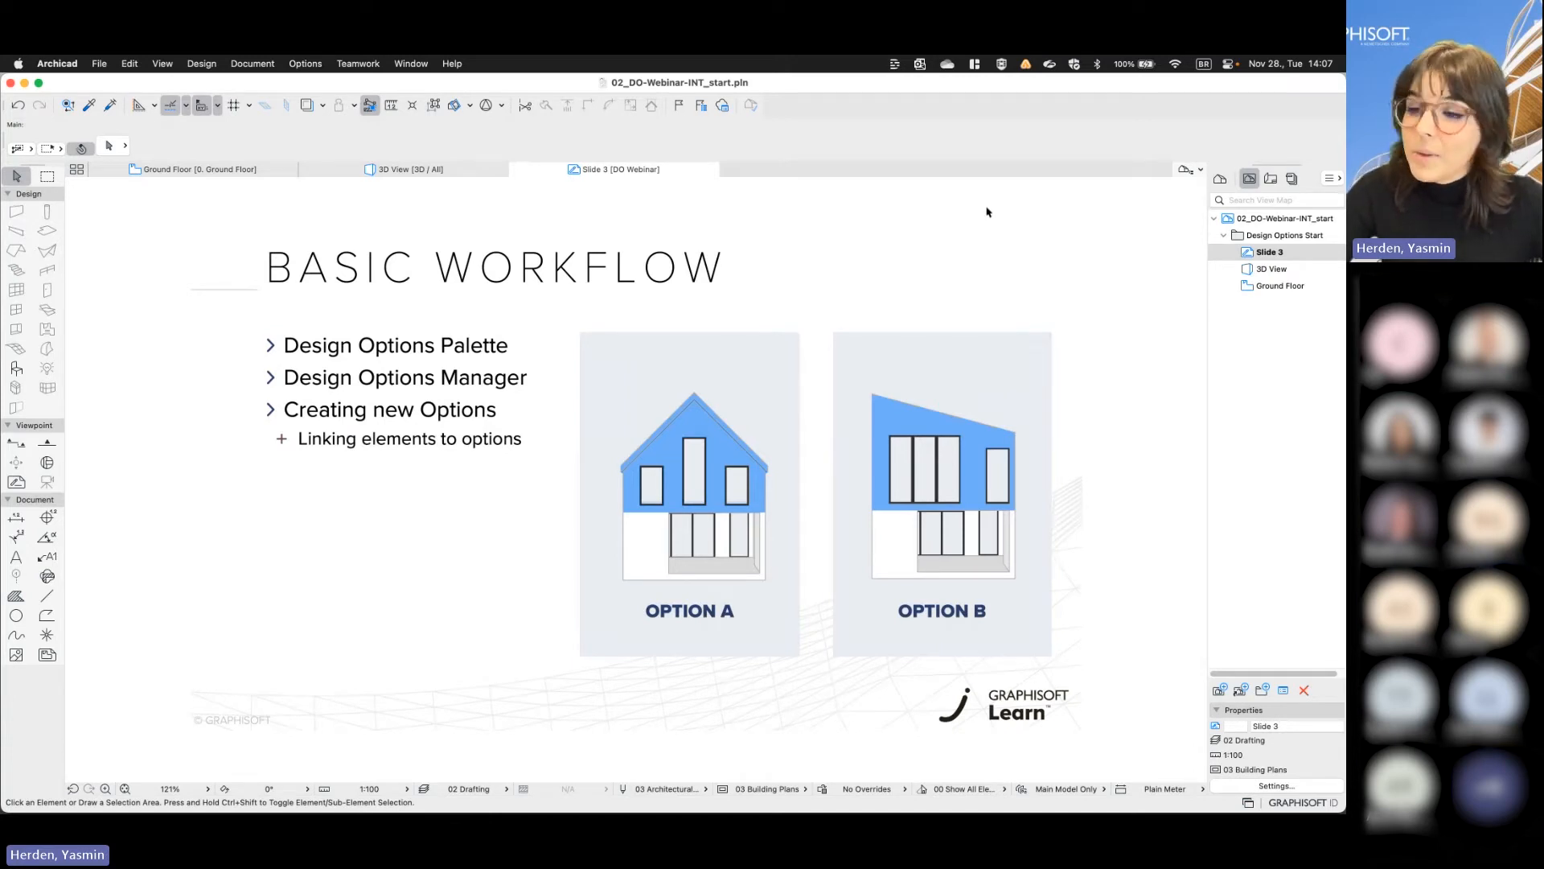
double_click(1285, 270)
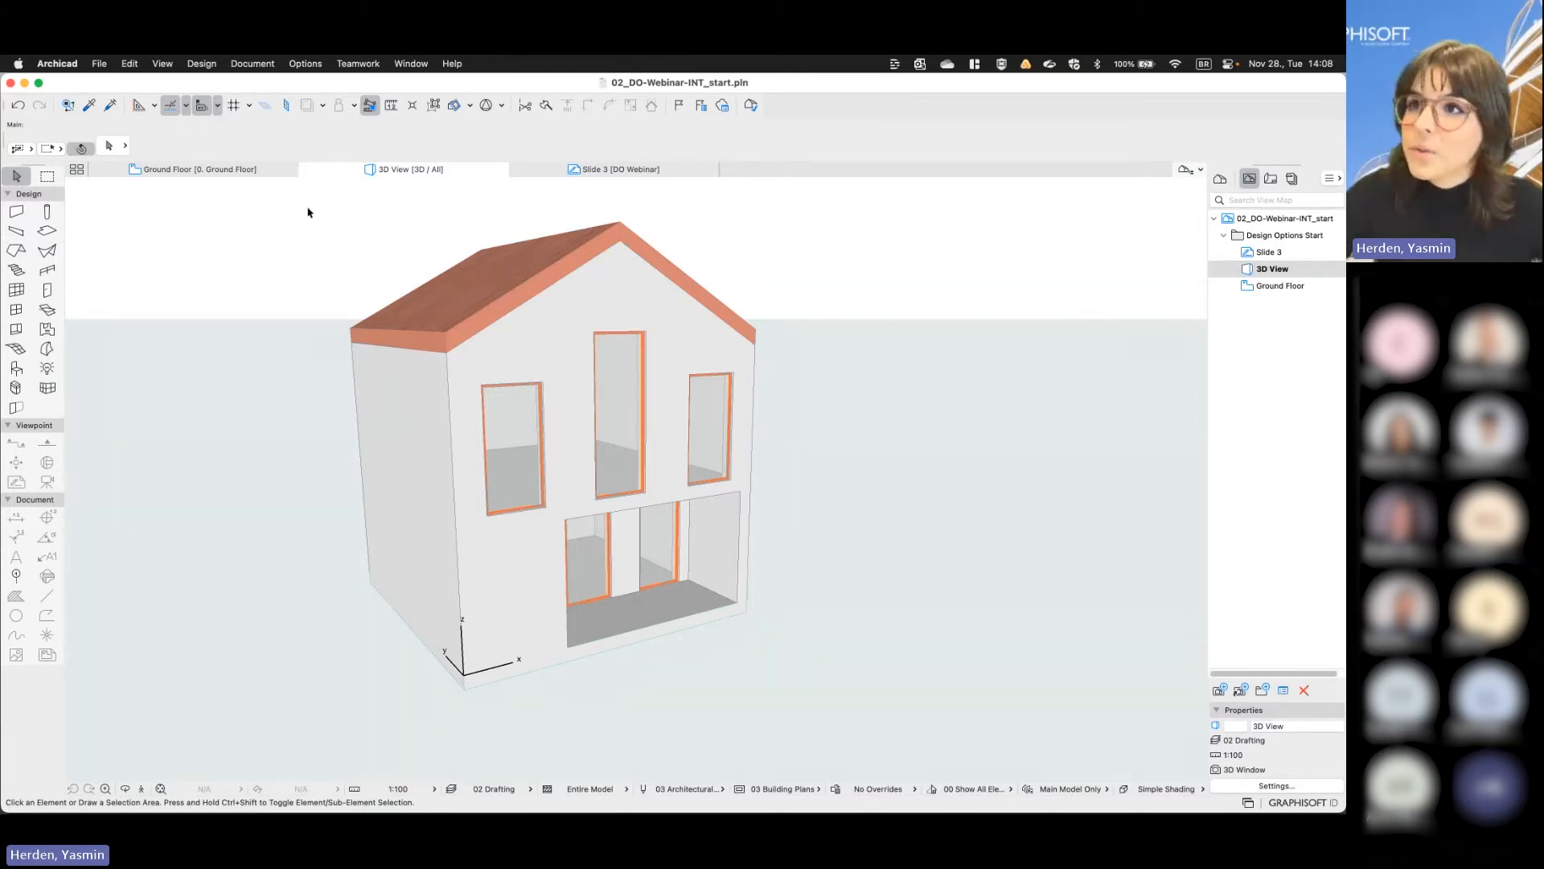
- Show the Design Options palette and place it beside the house model, clear of the building
click(251, 68)
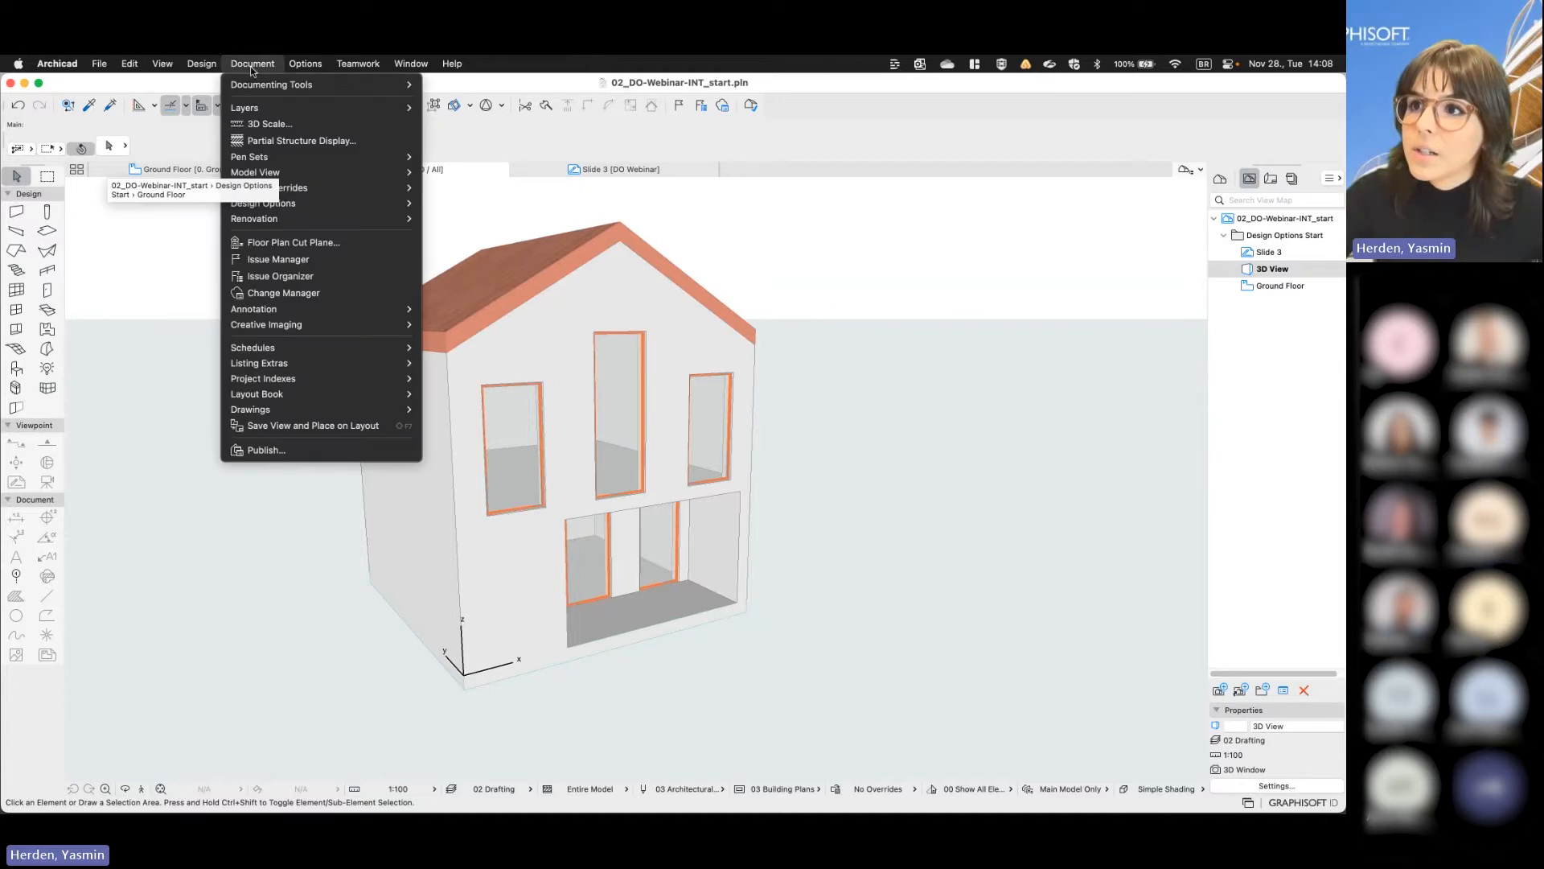
mouse_move(306, 203)
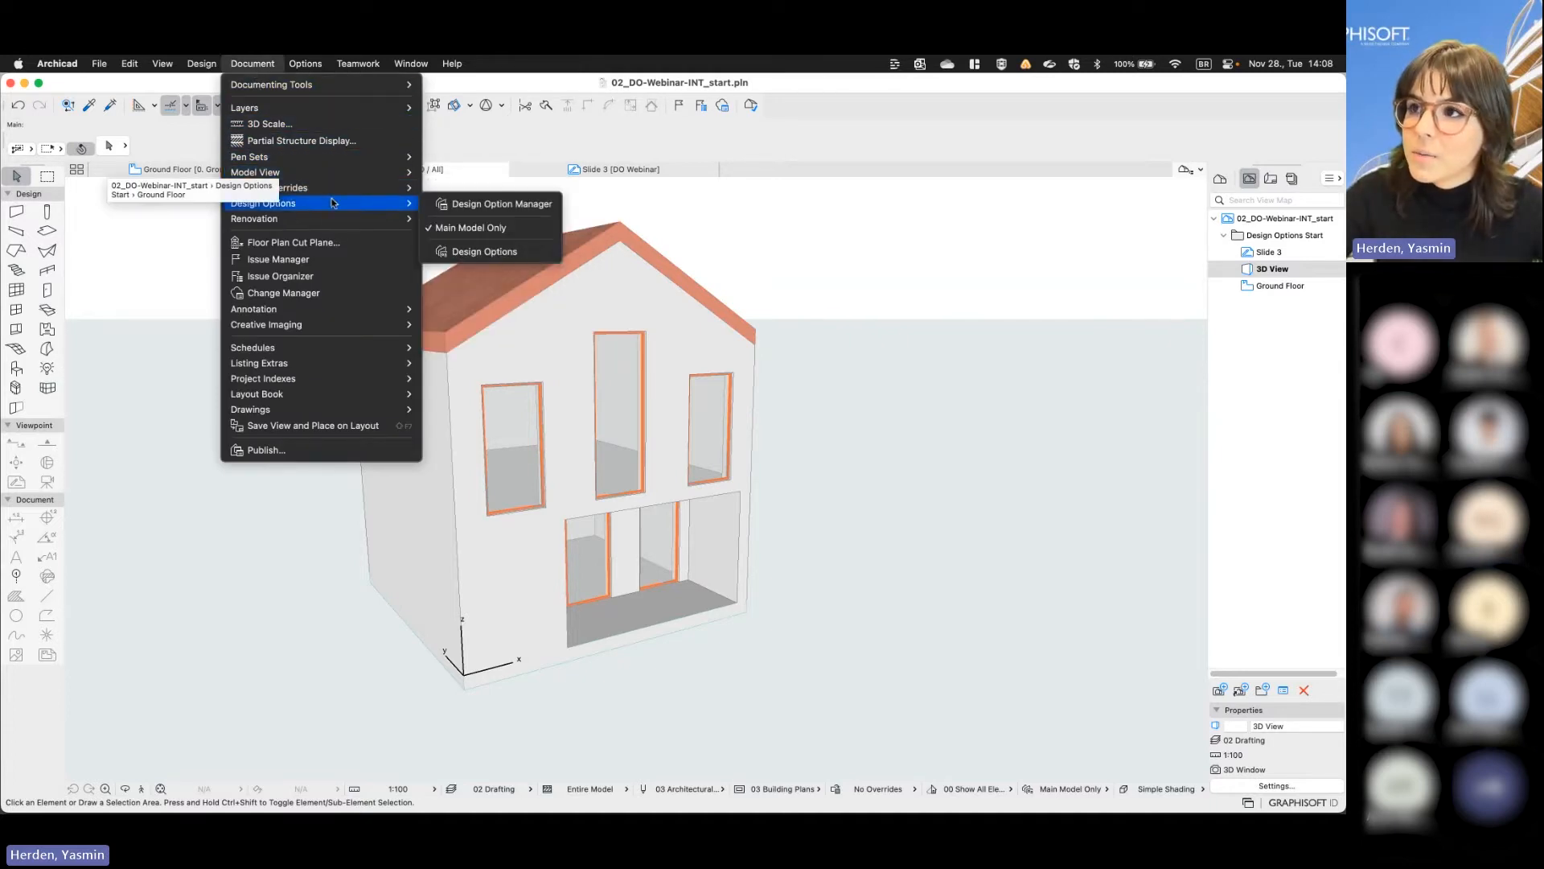
click(482, 252)
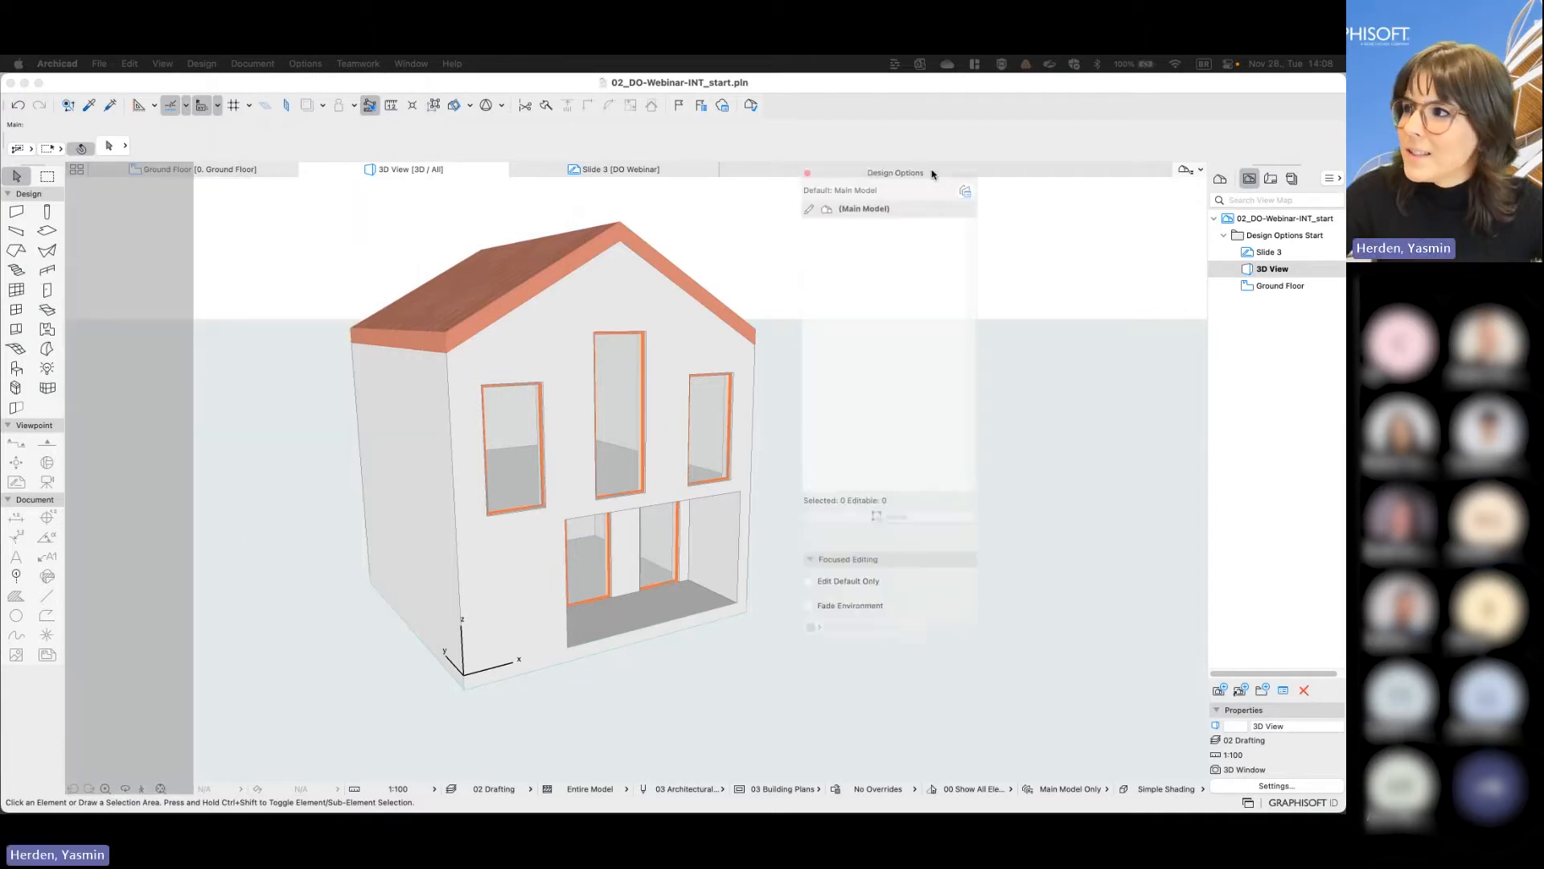
drag(933, 175, 1041, 208)
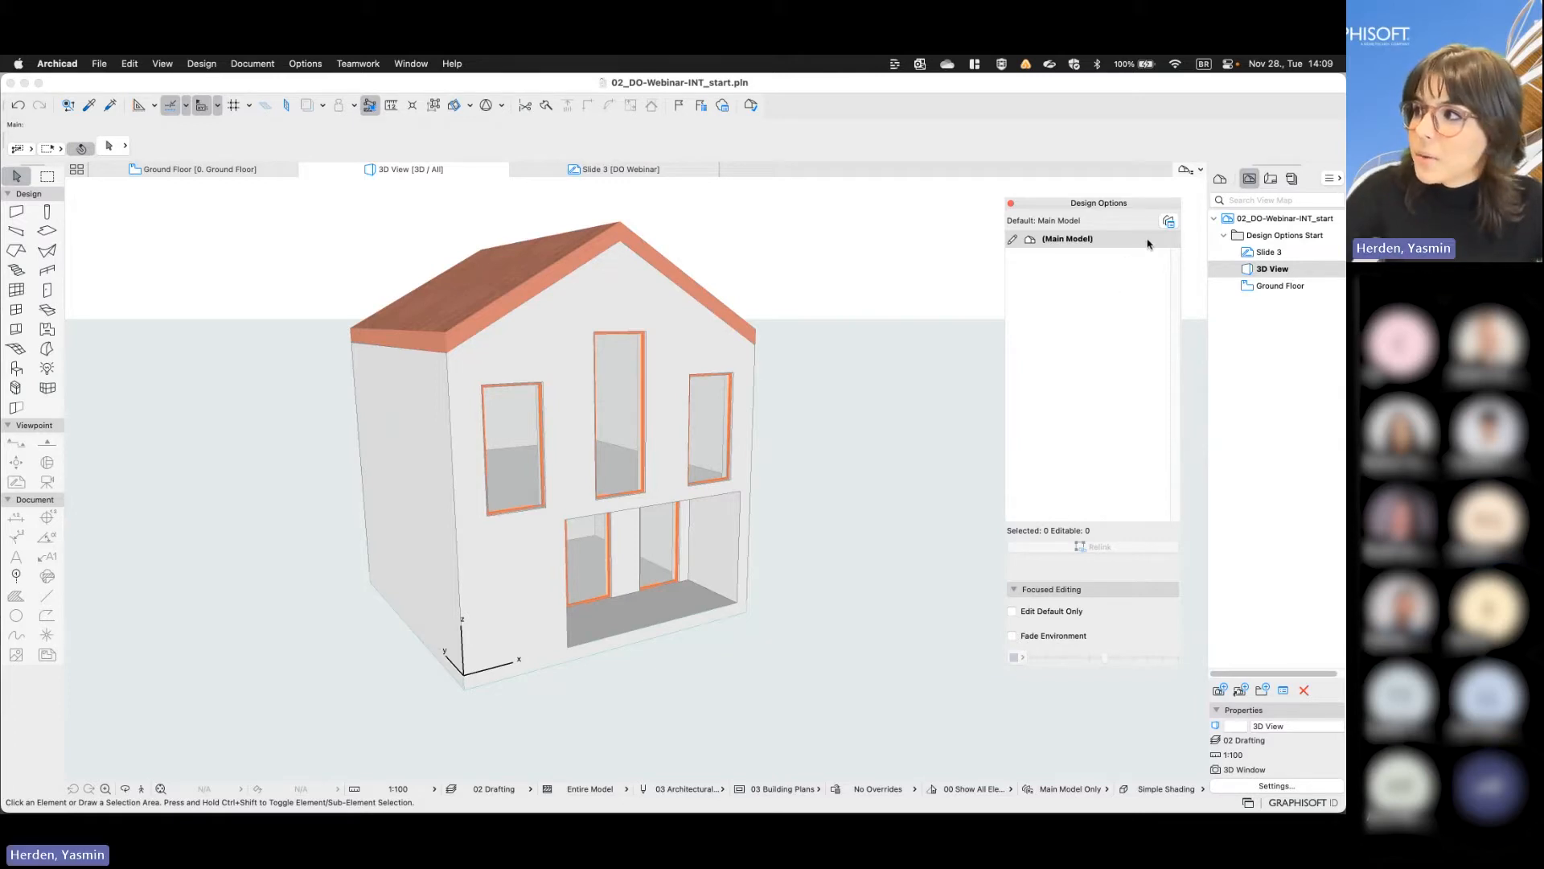
- Create a first design option named Option A in a new option set using the Design Option Manager
click(1166, 224)
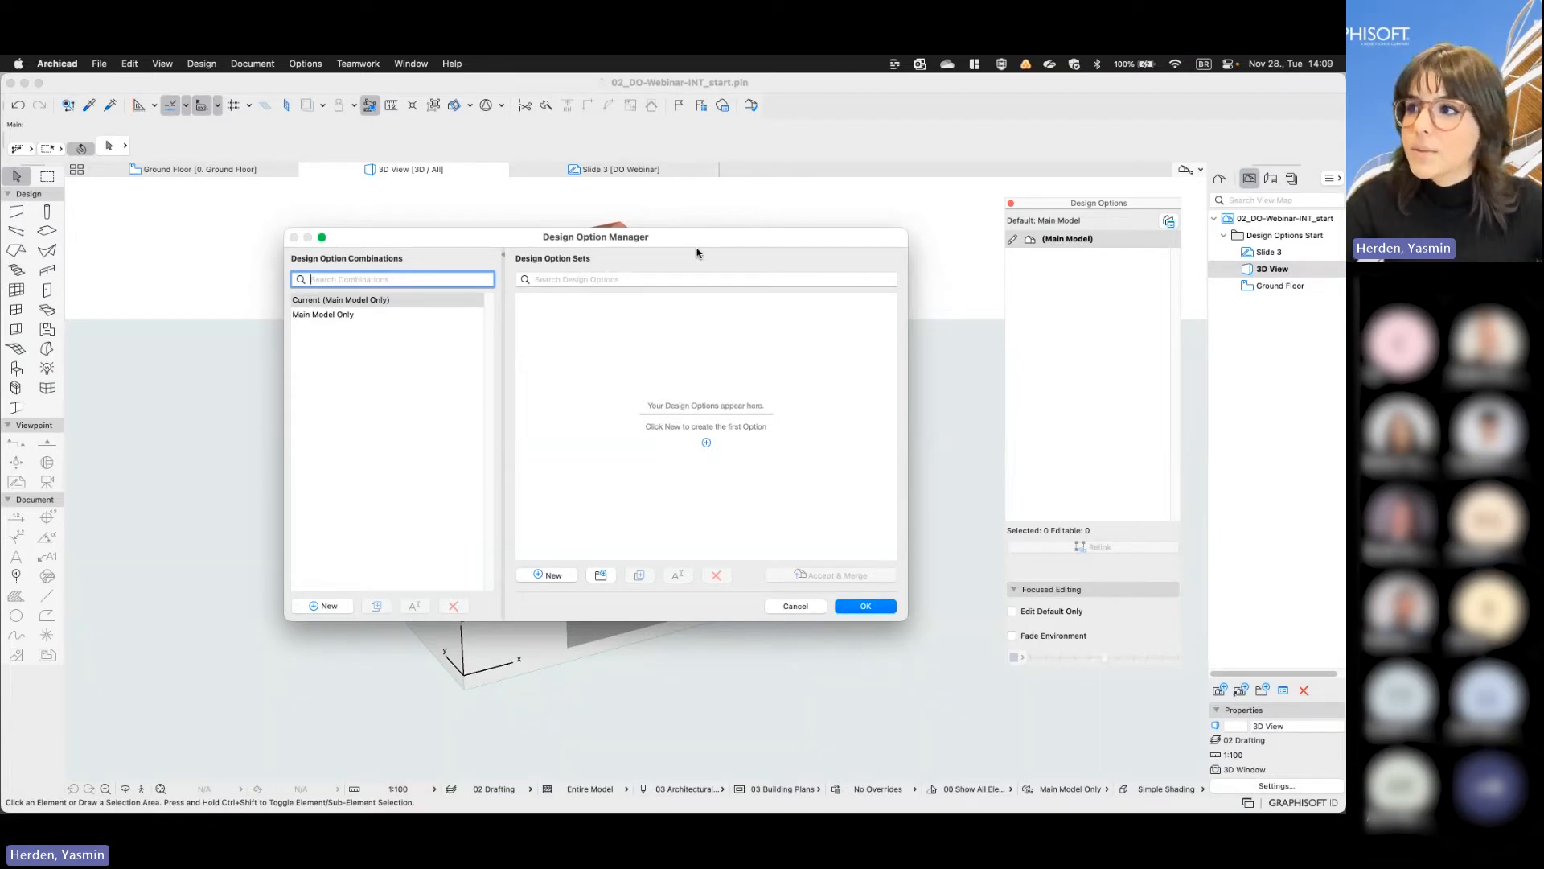
click(557, 574)
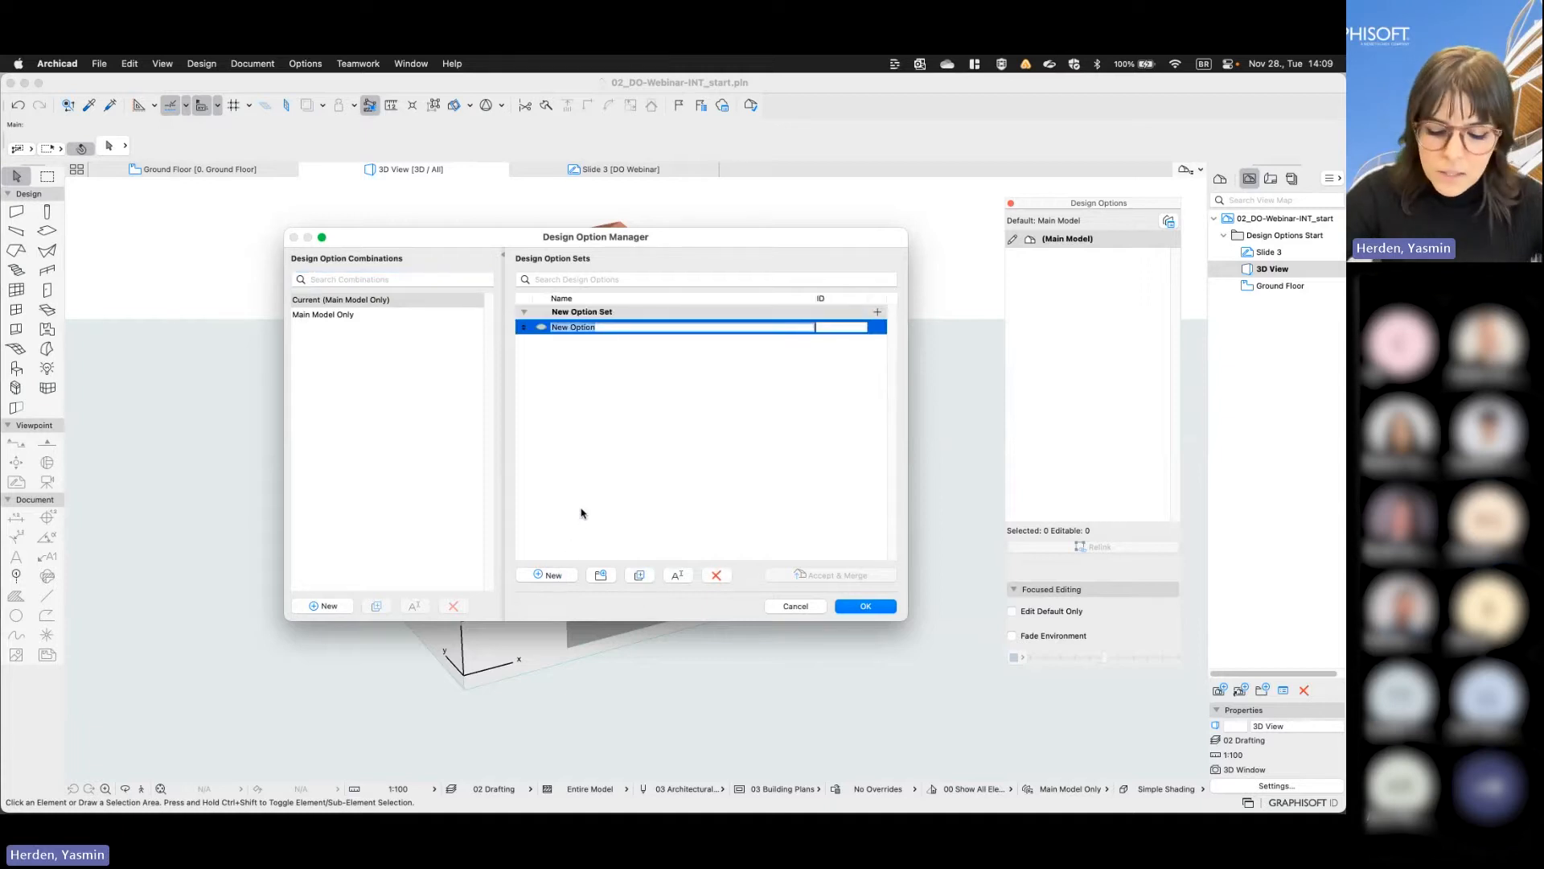
text(Option A)
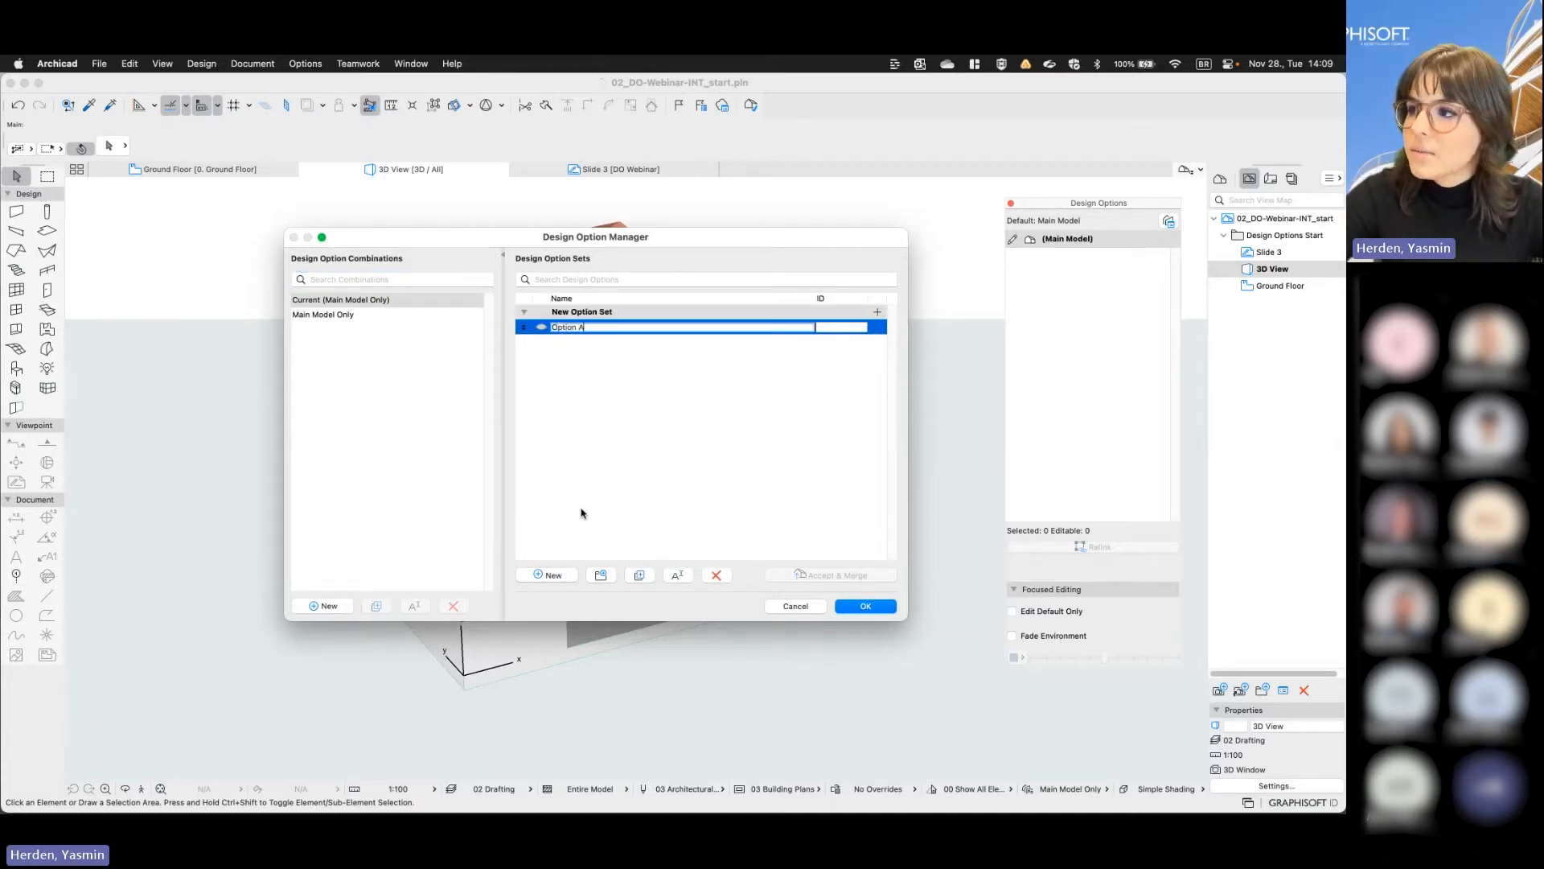
click(866, 606)
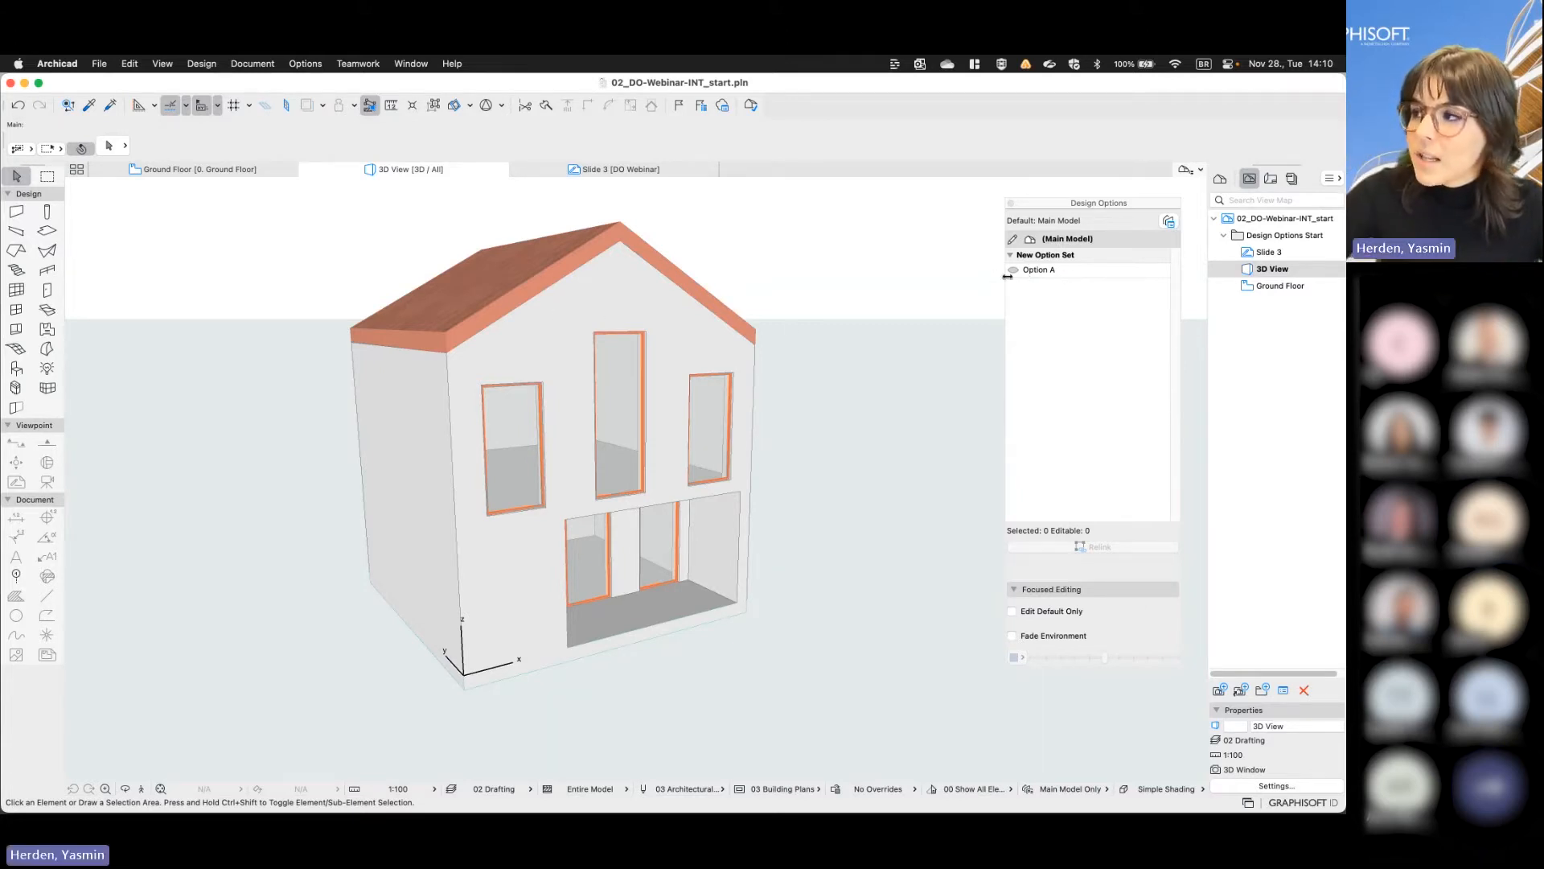
- Relink the two gable roof planes from the main model to Option A, accepting the move to an inactive option
click(658, 254)
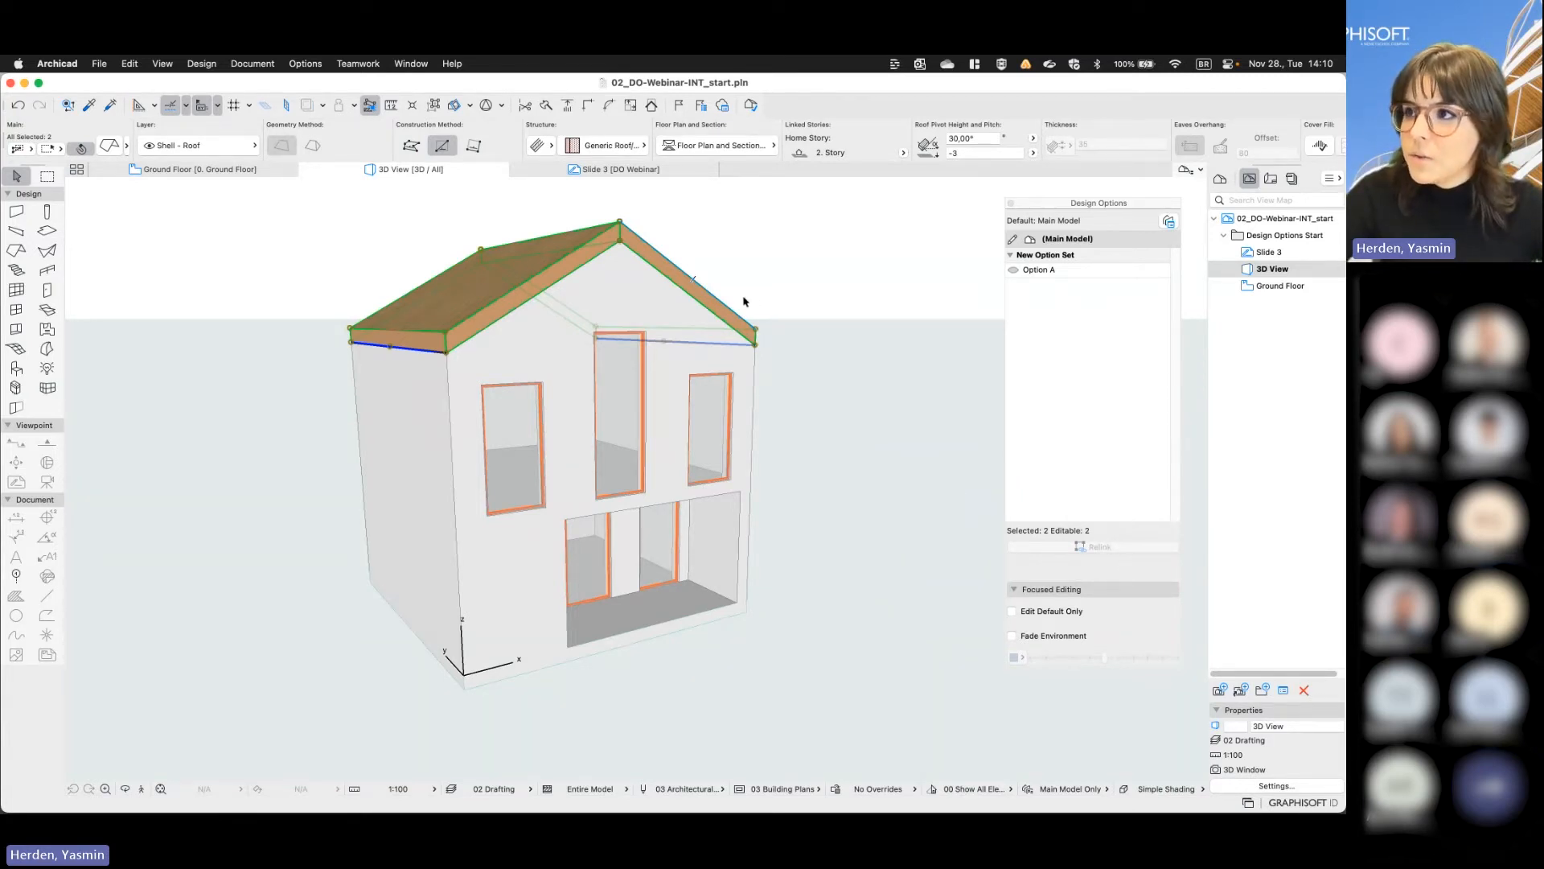
click(1037, 271)
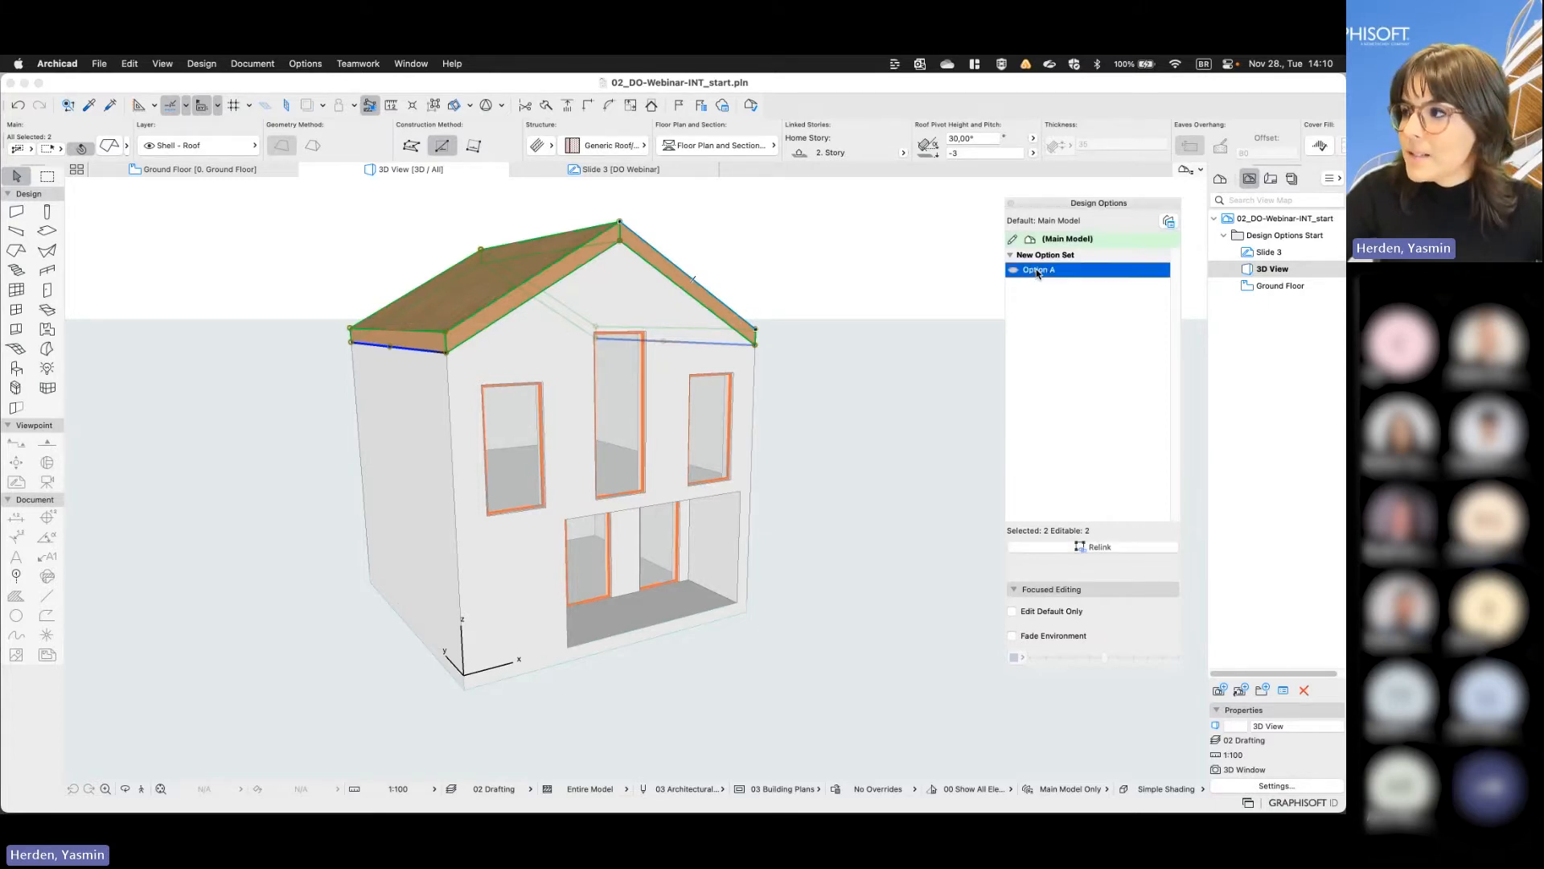
click(1108, 552)
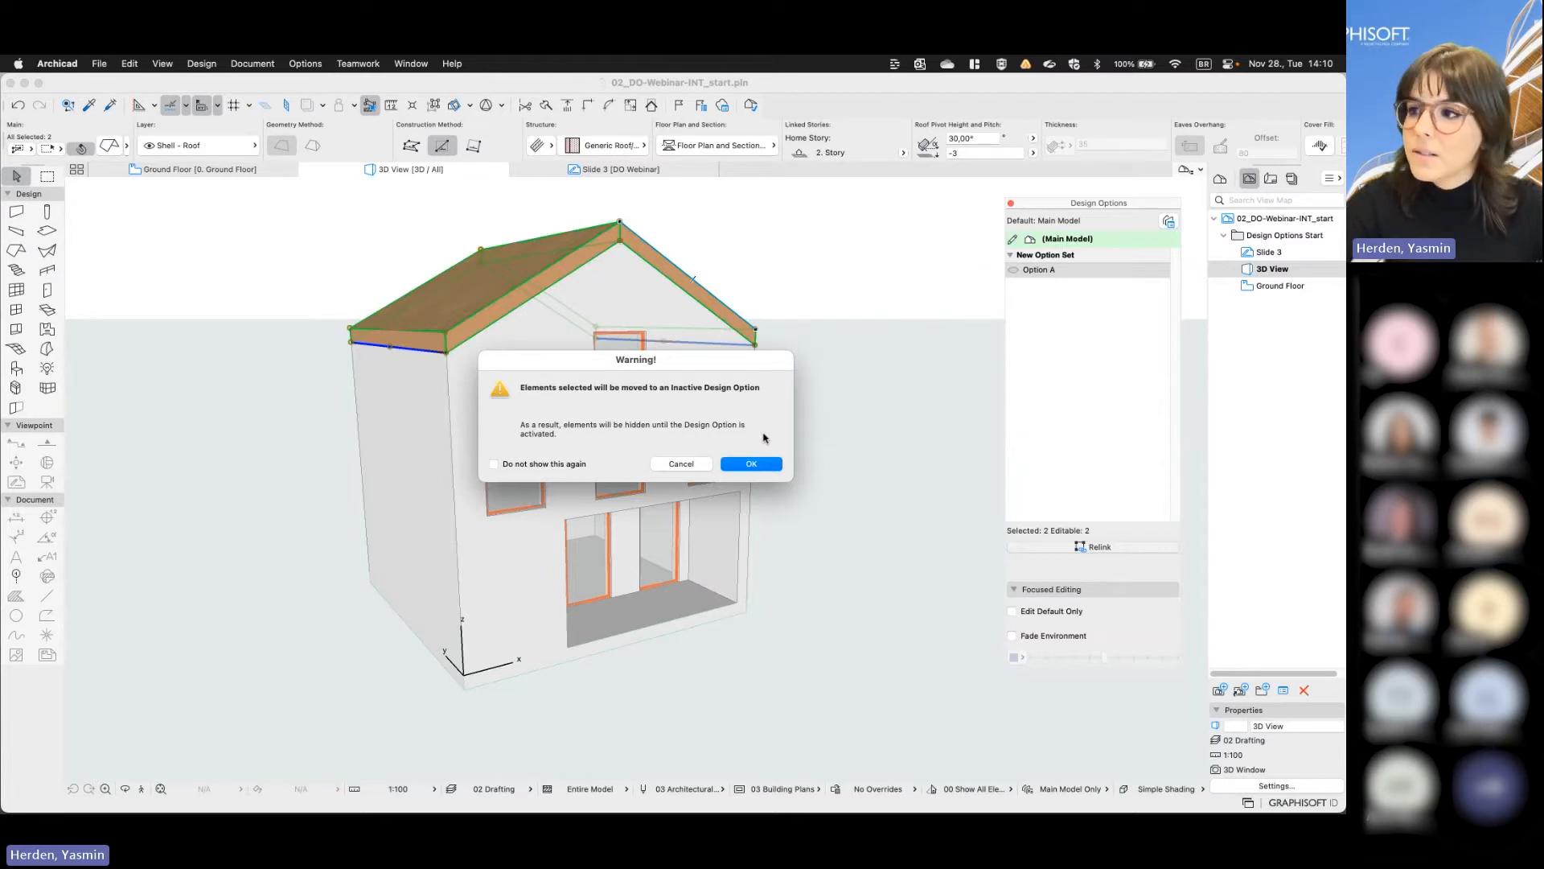
click(766, 464)
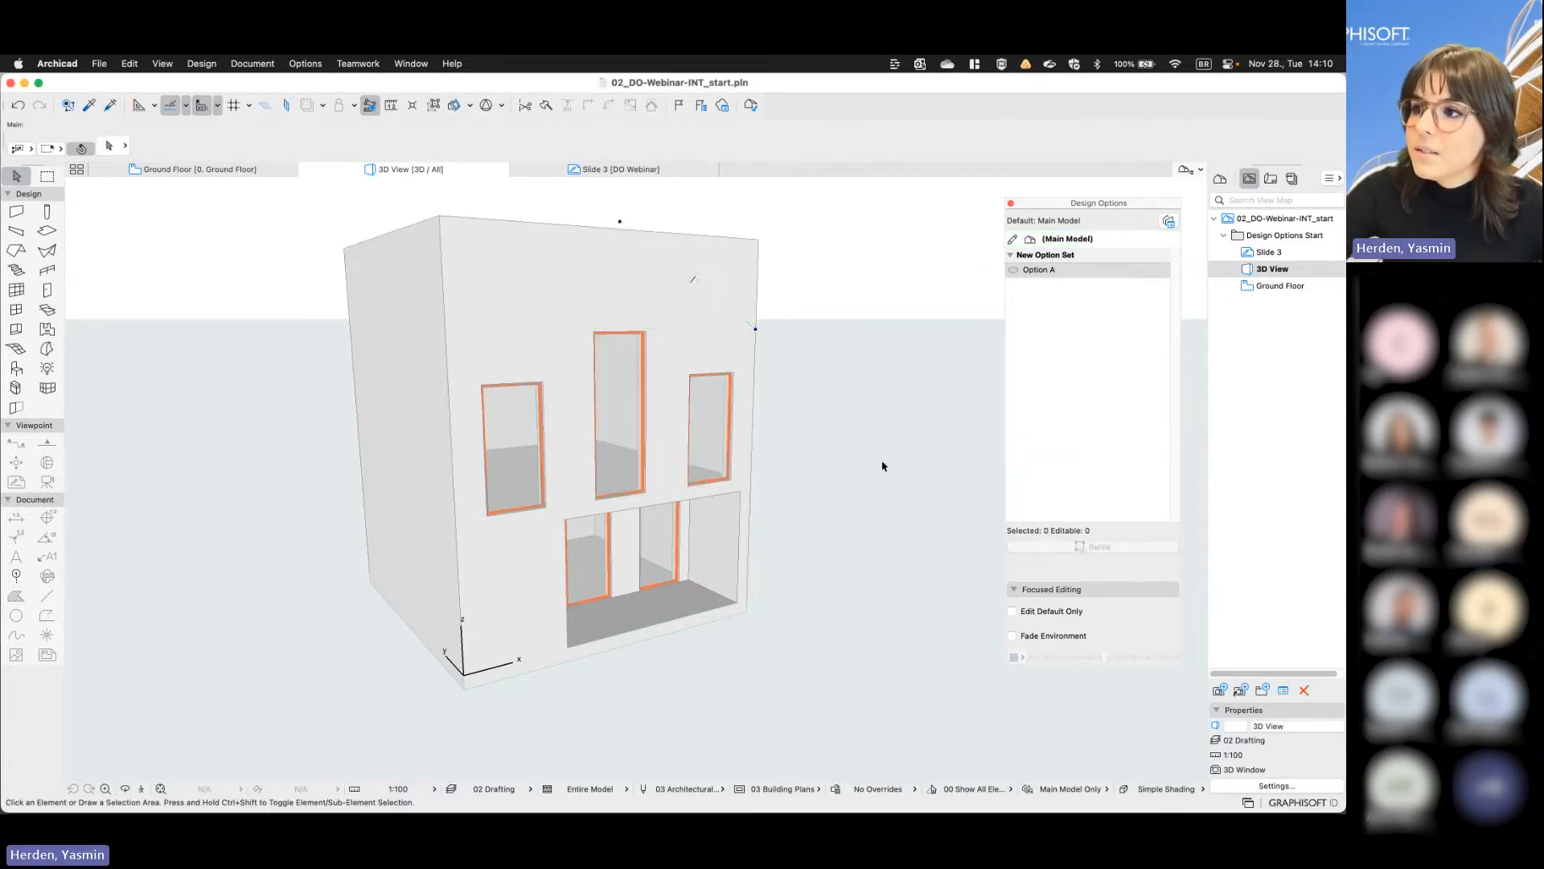
- Activate Option A and relink the middle and left upper-floor front windows to it
shift+middle_drag(883, 466, 808, 499)
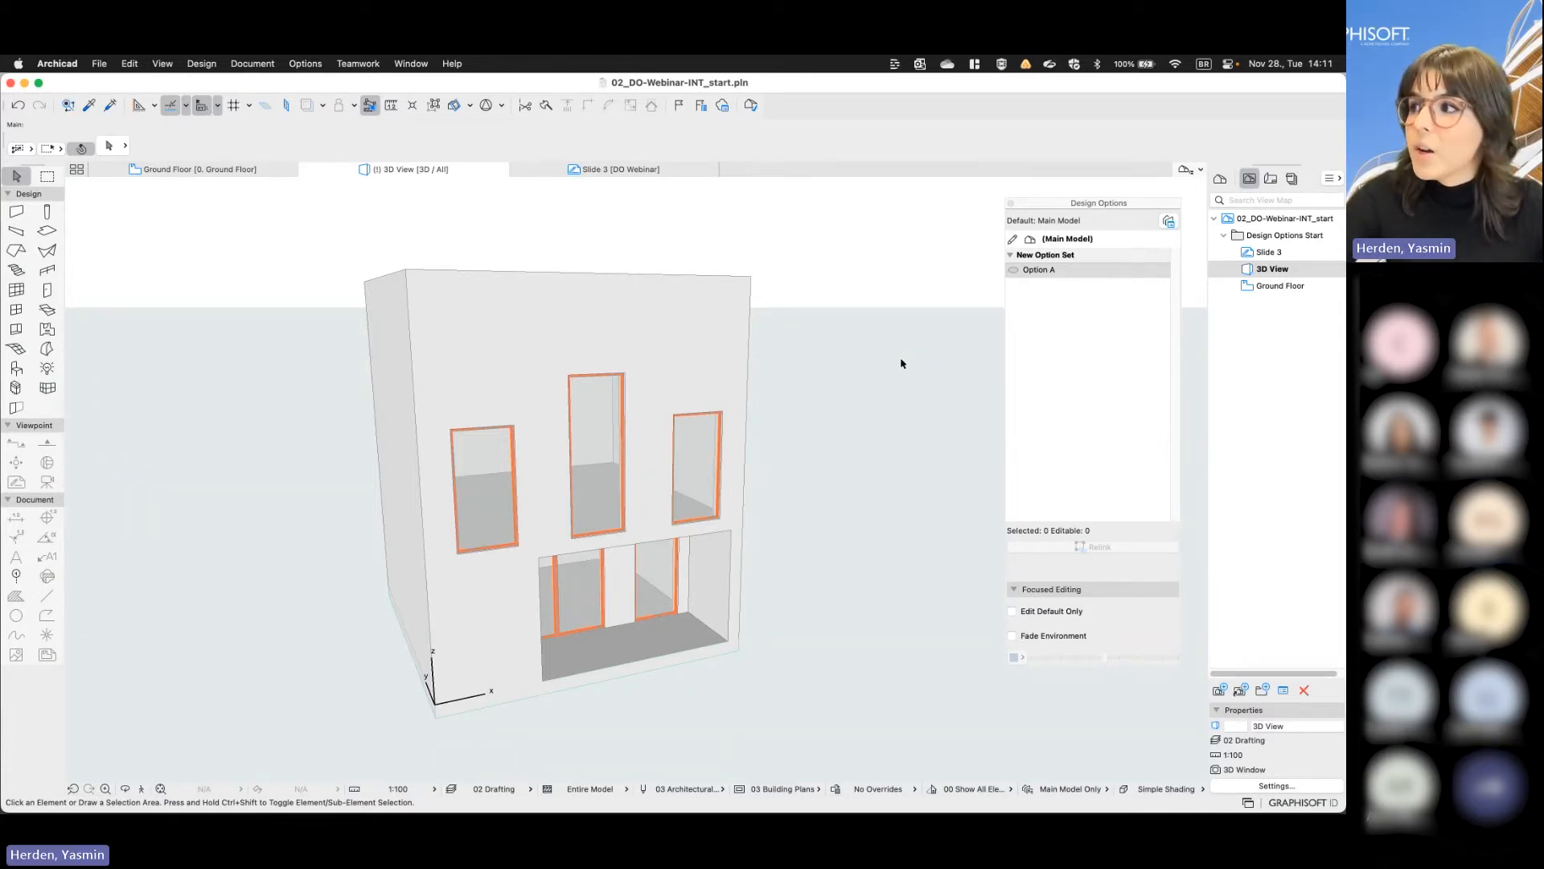
click(1014, 272)
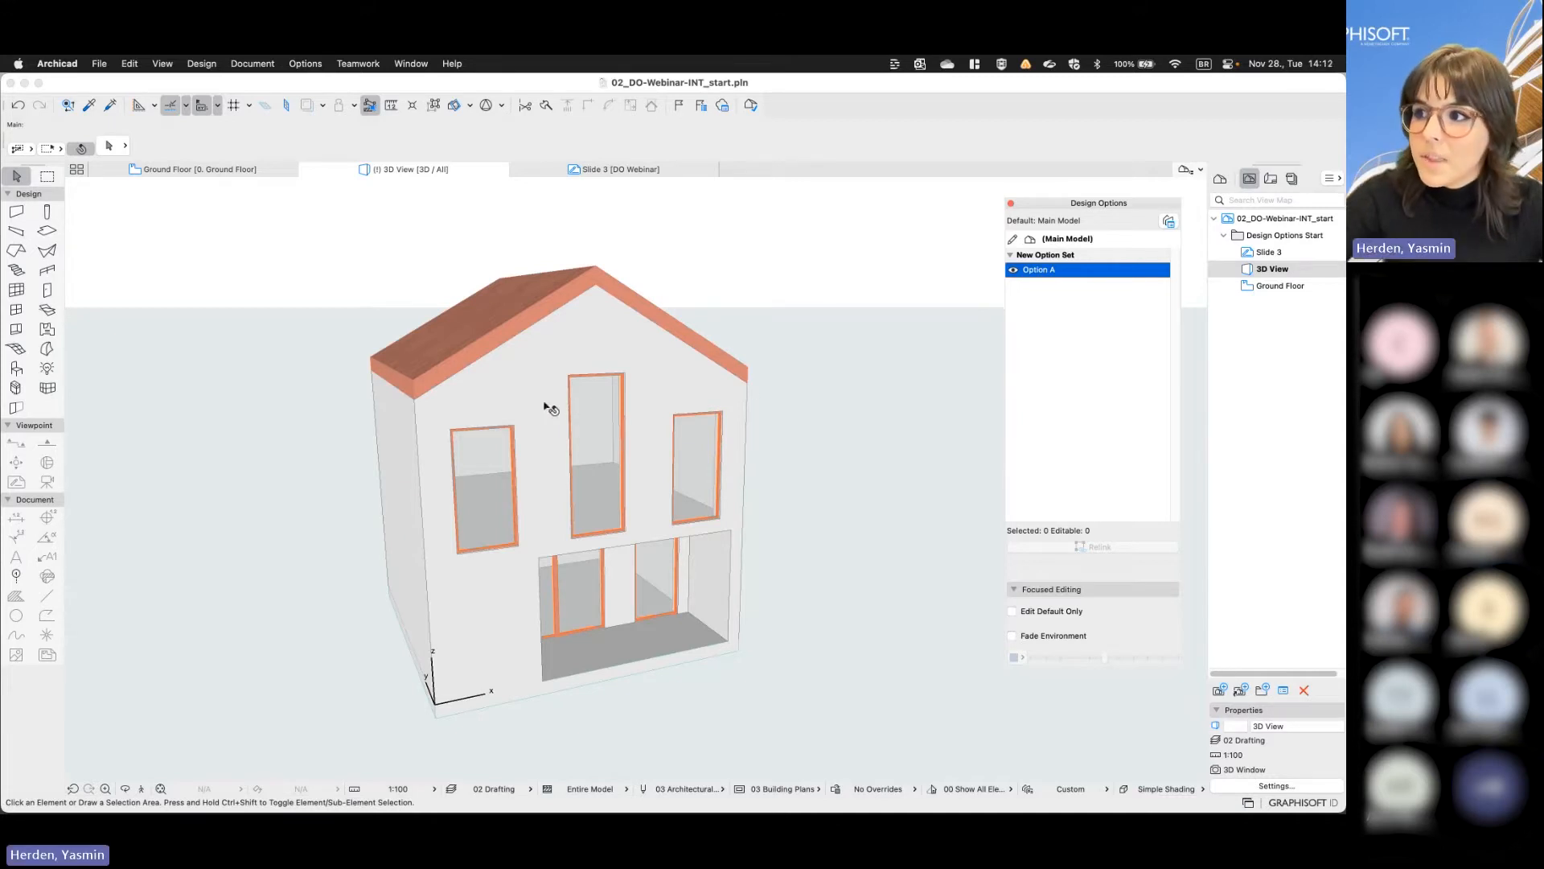
click(585, 411)
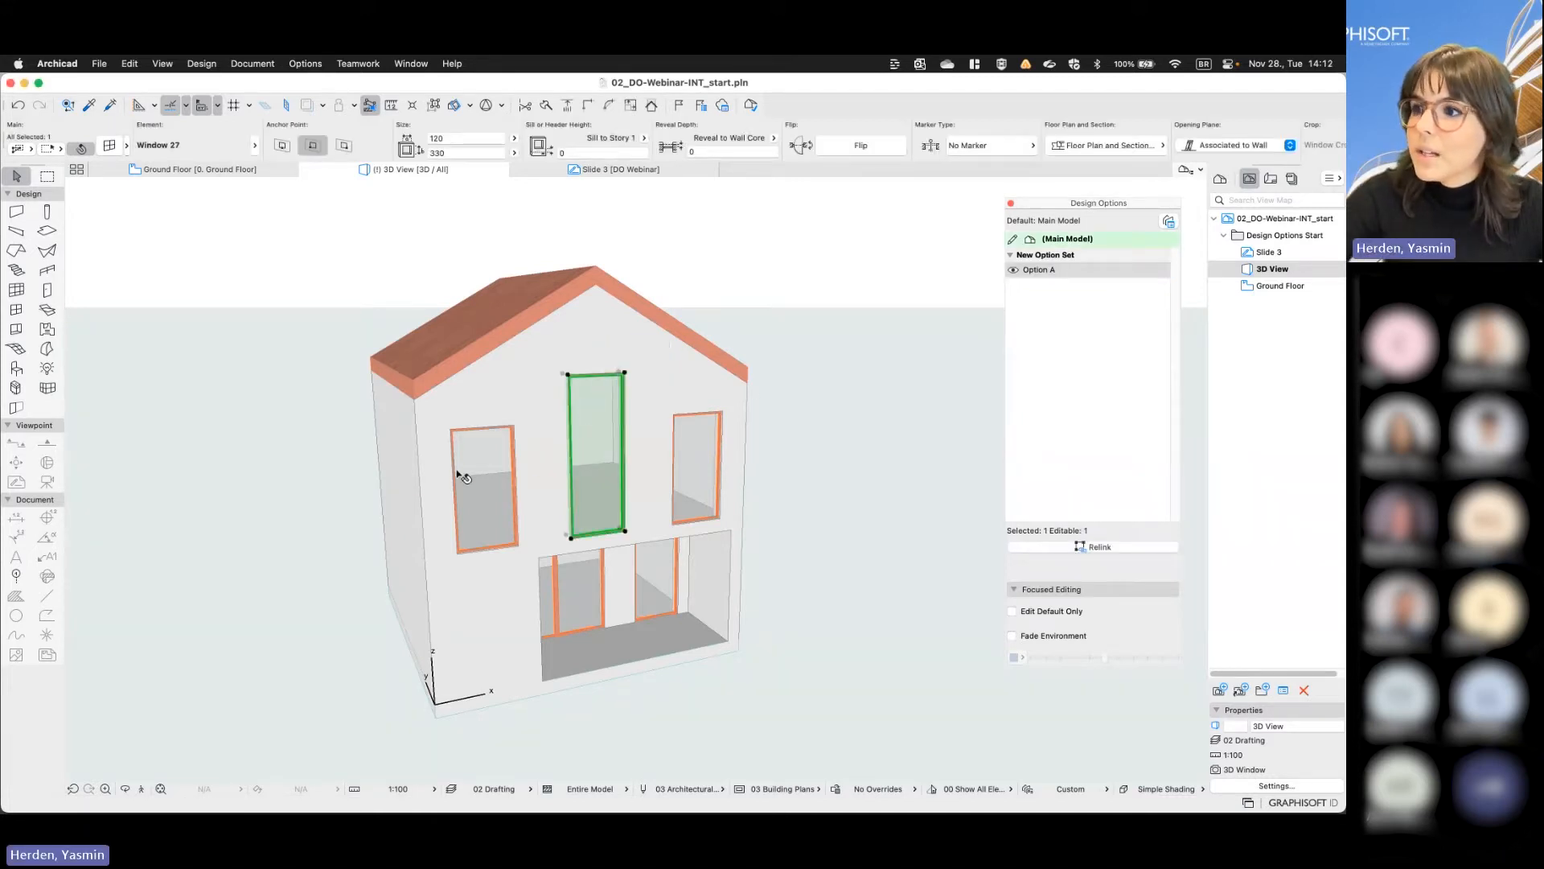
shift+click(480, 456)
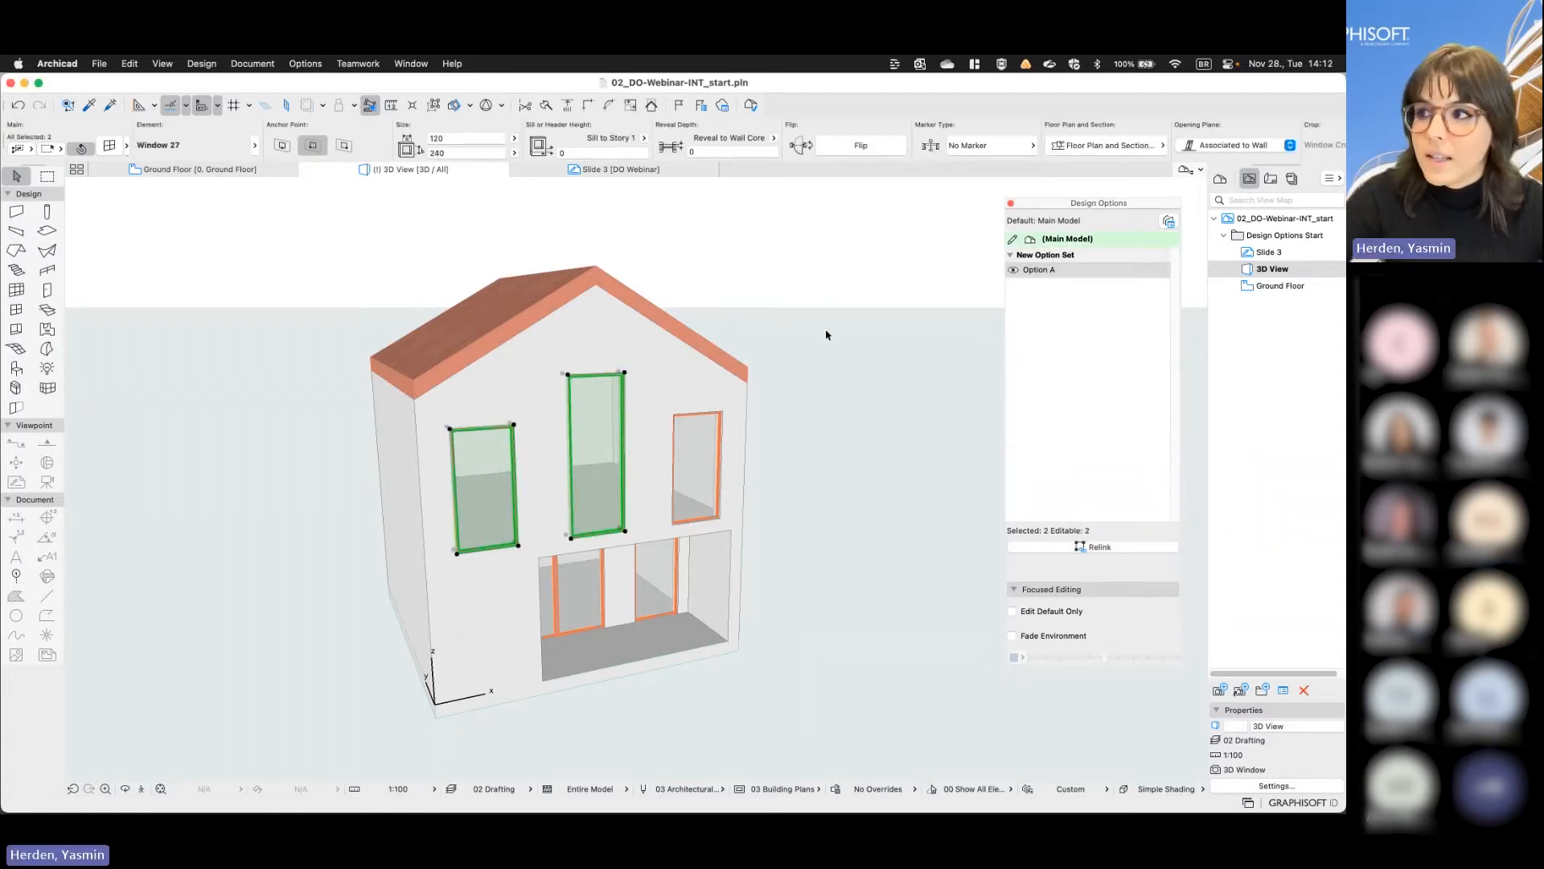
click(1040, 273)
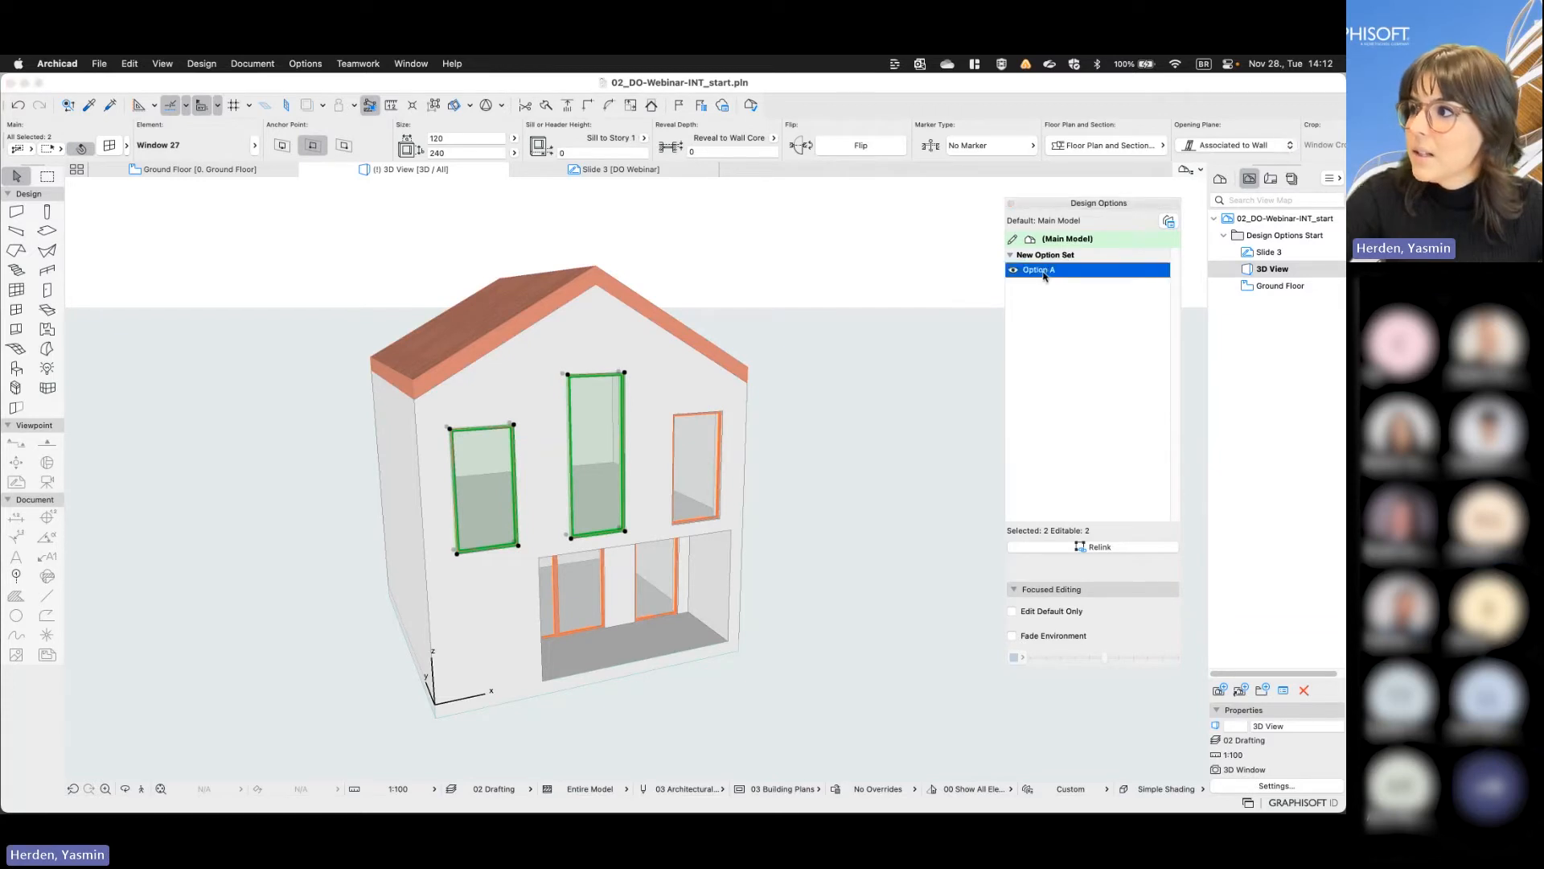
click(1098, 546)
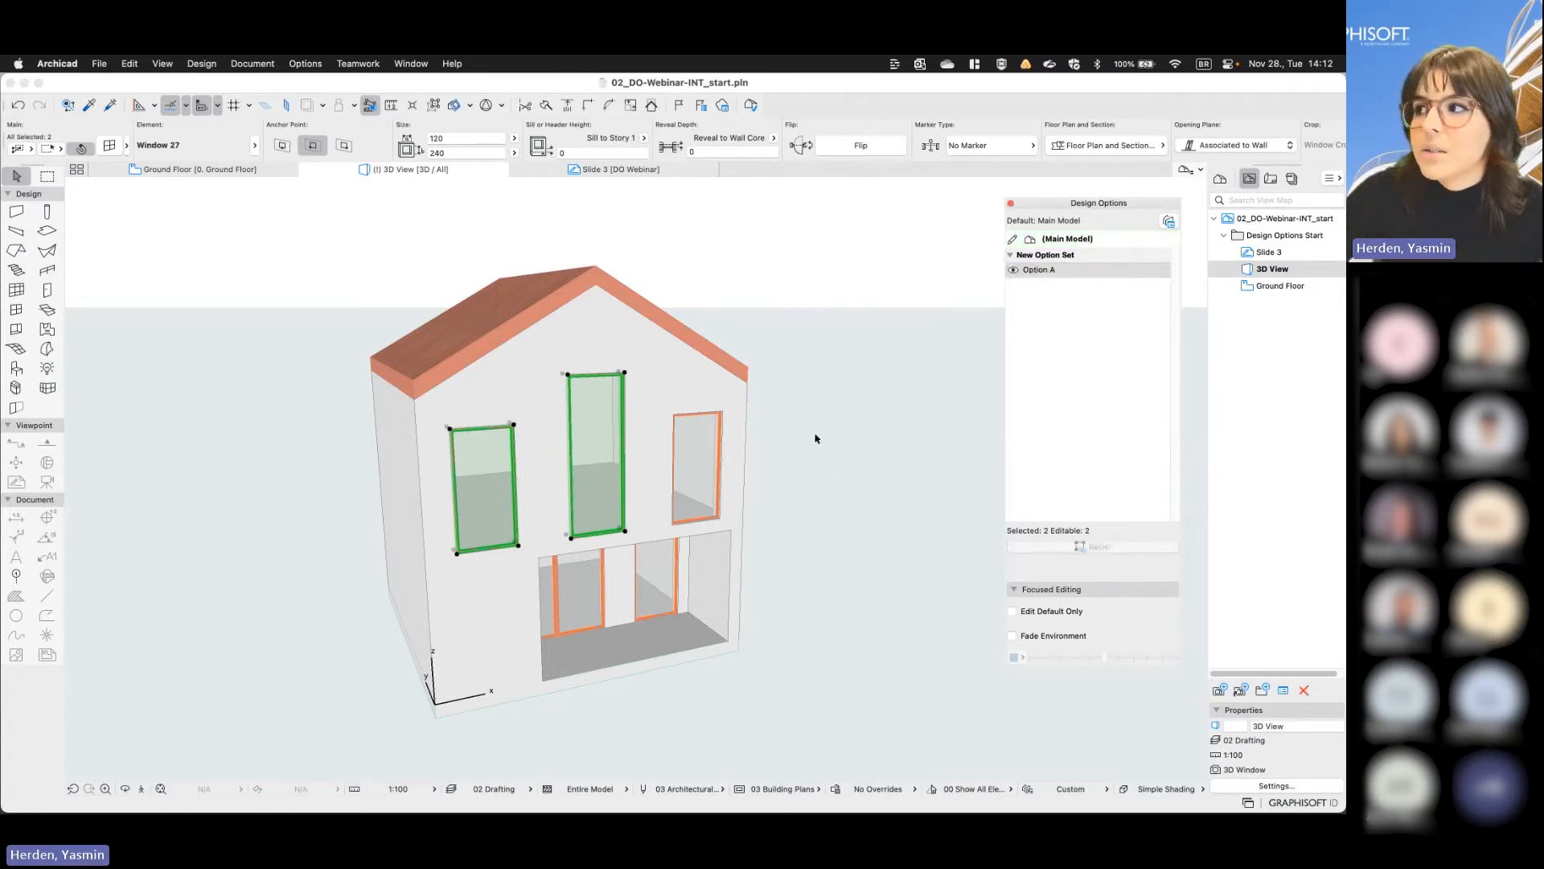
- Toggle Option A off and on repeatedly to check which elements are linked to it, leaving it active
click(1014, 271)
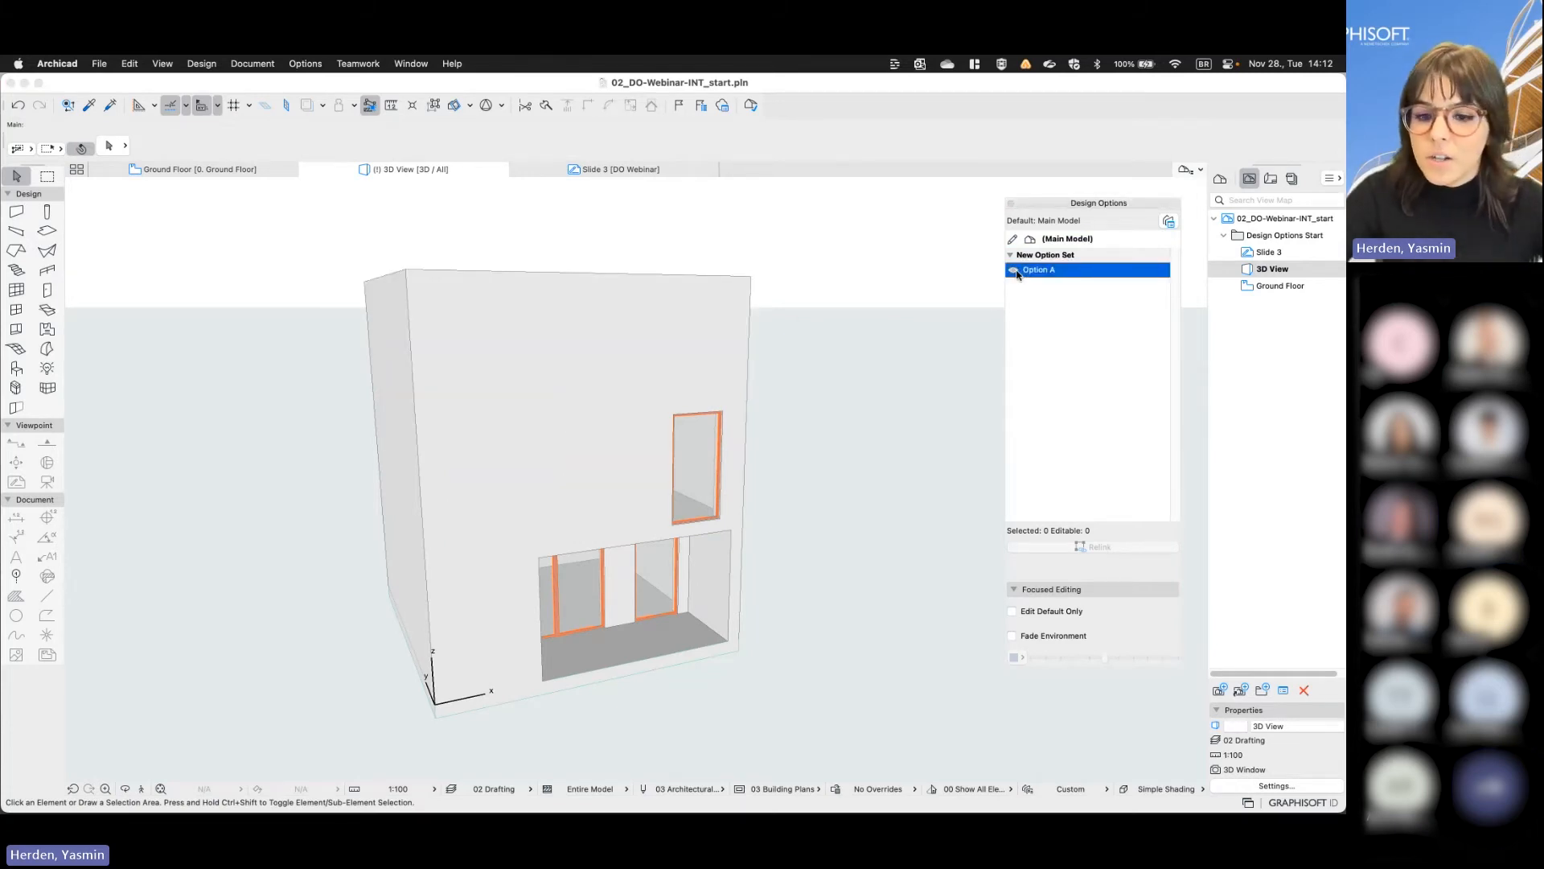
click(1014, 271)
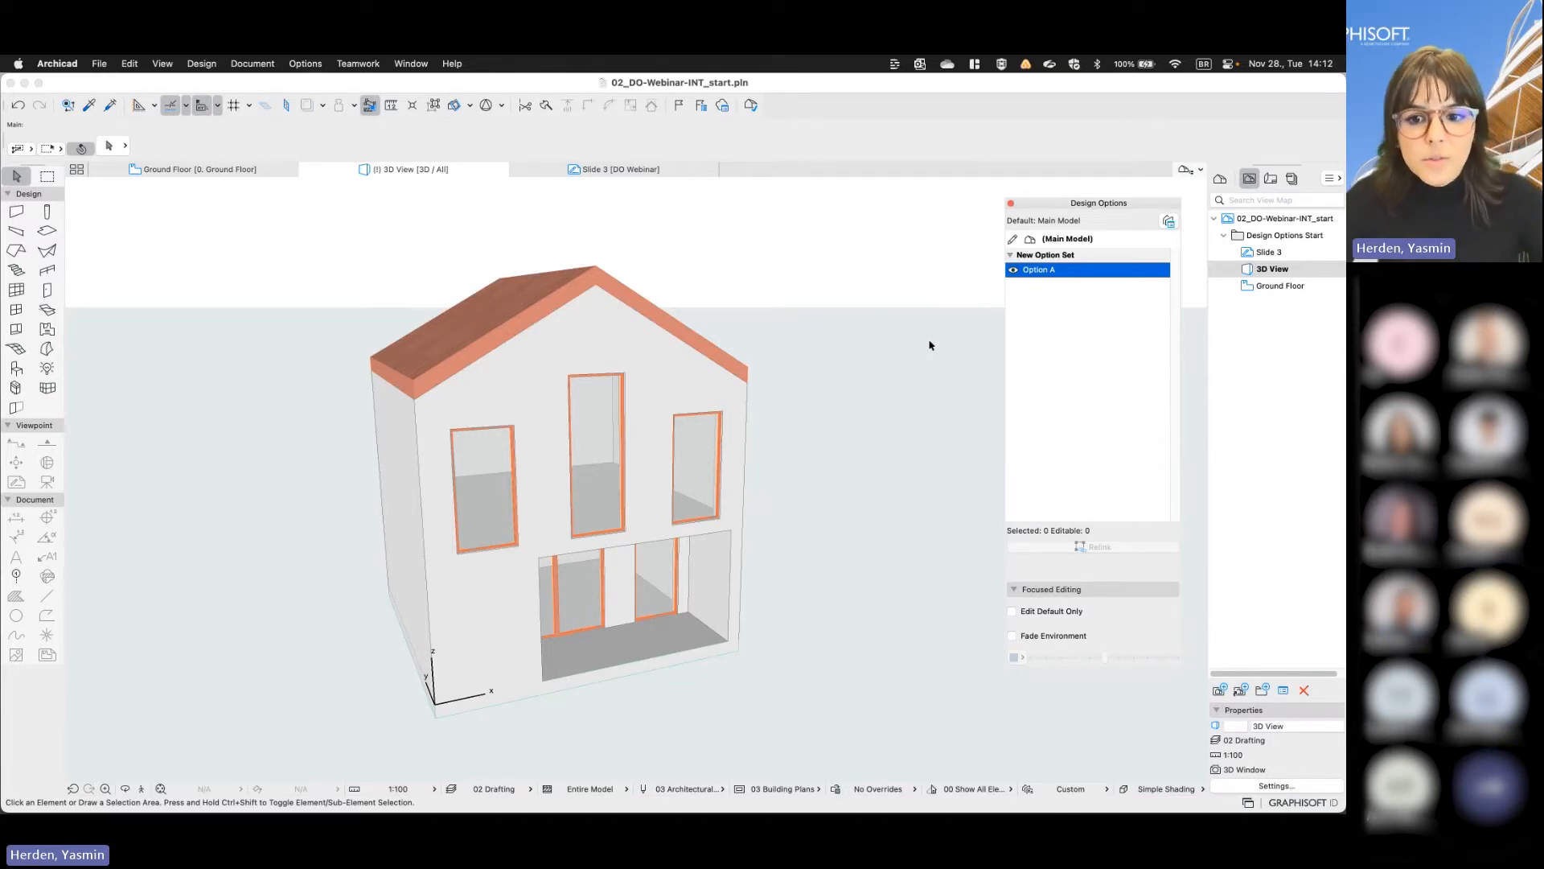
click(1013, 271)
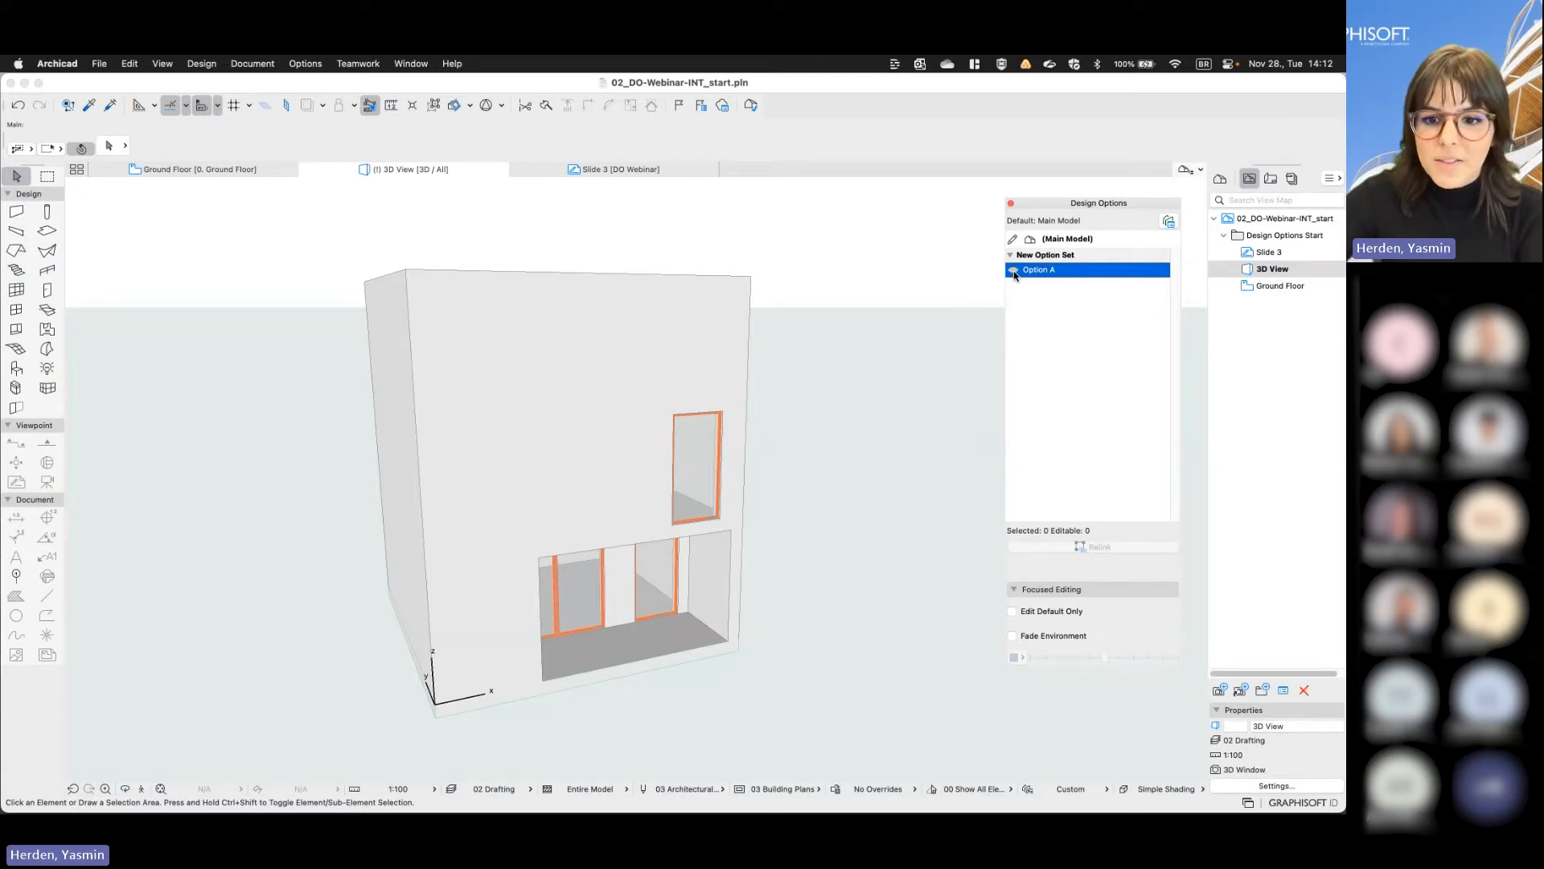
click(1012, 271)
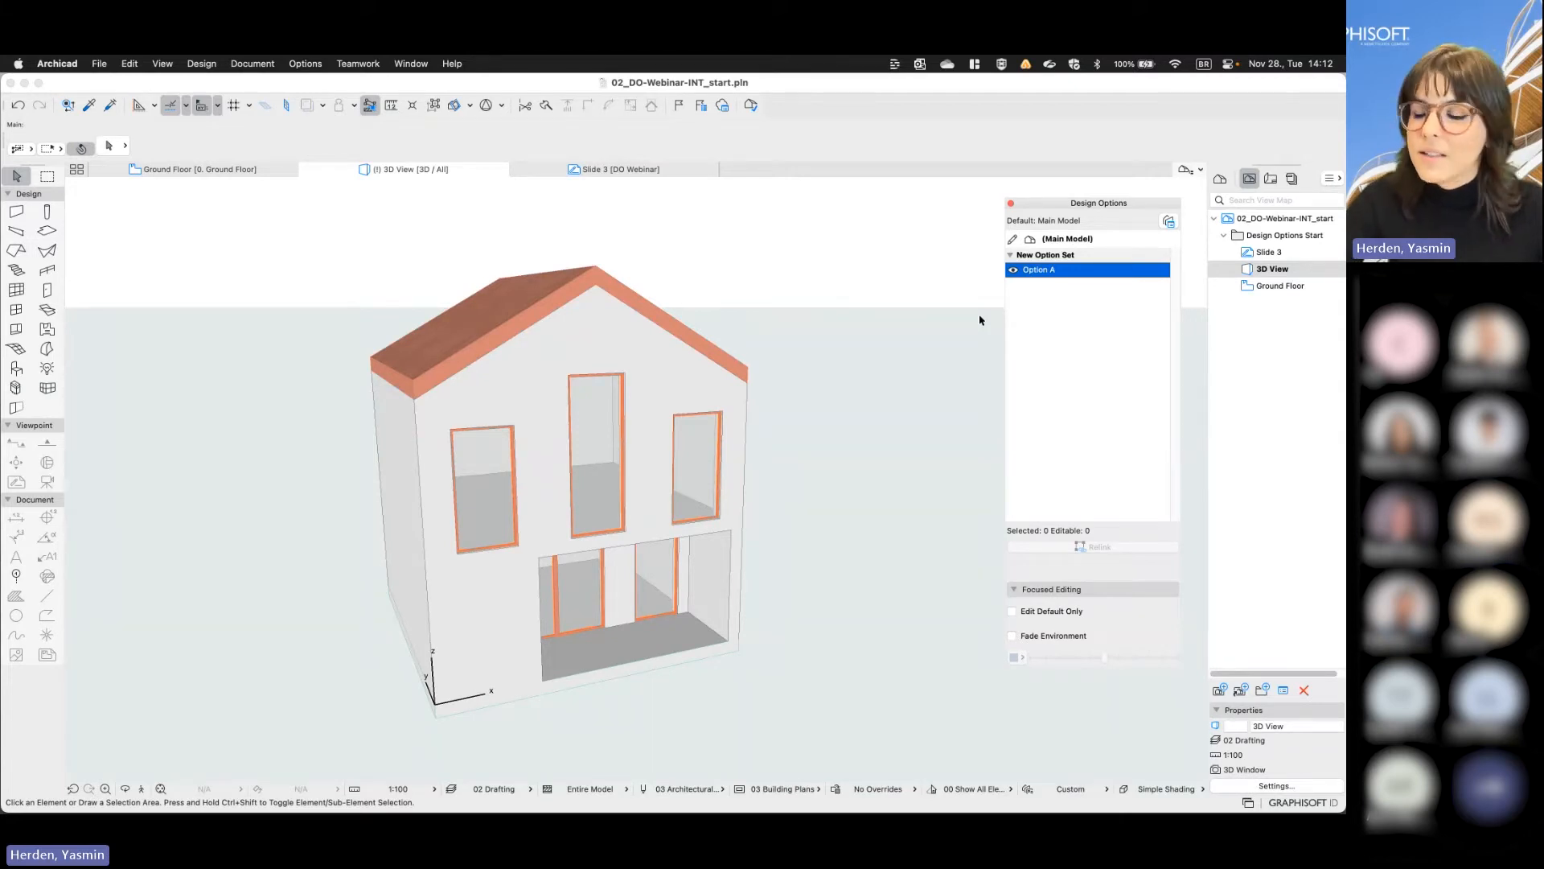
click(1014, 271)
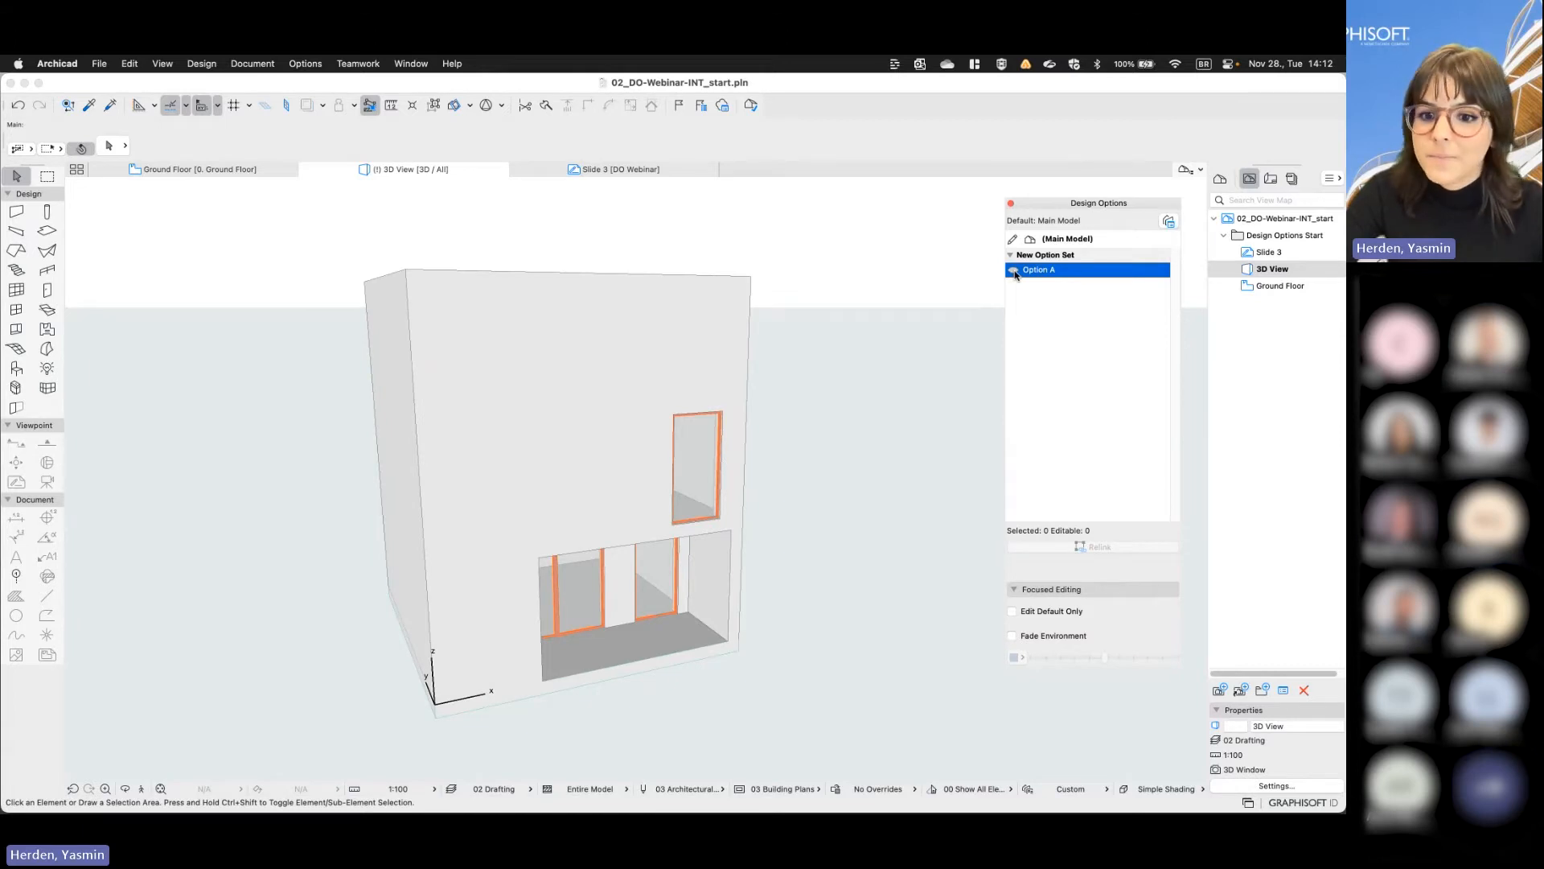
click(1014, 271)
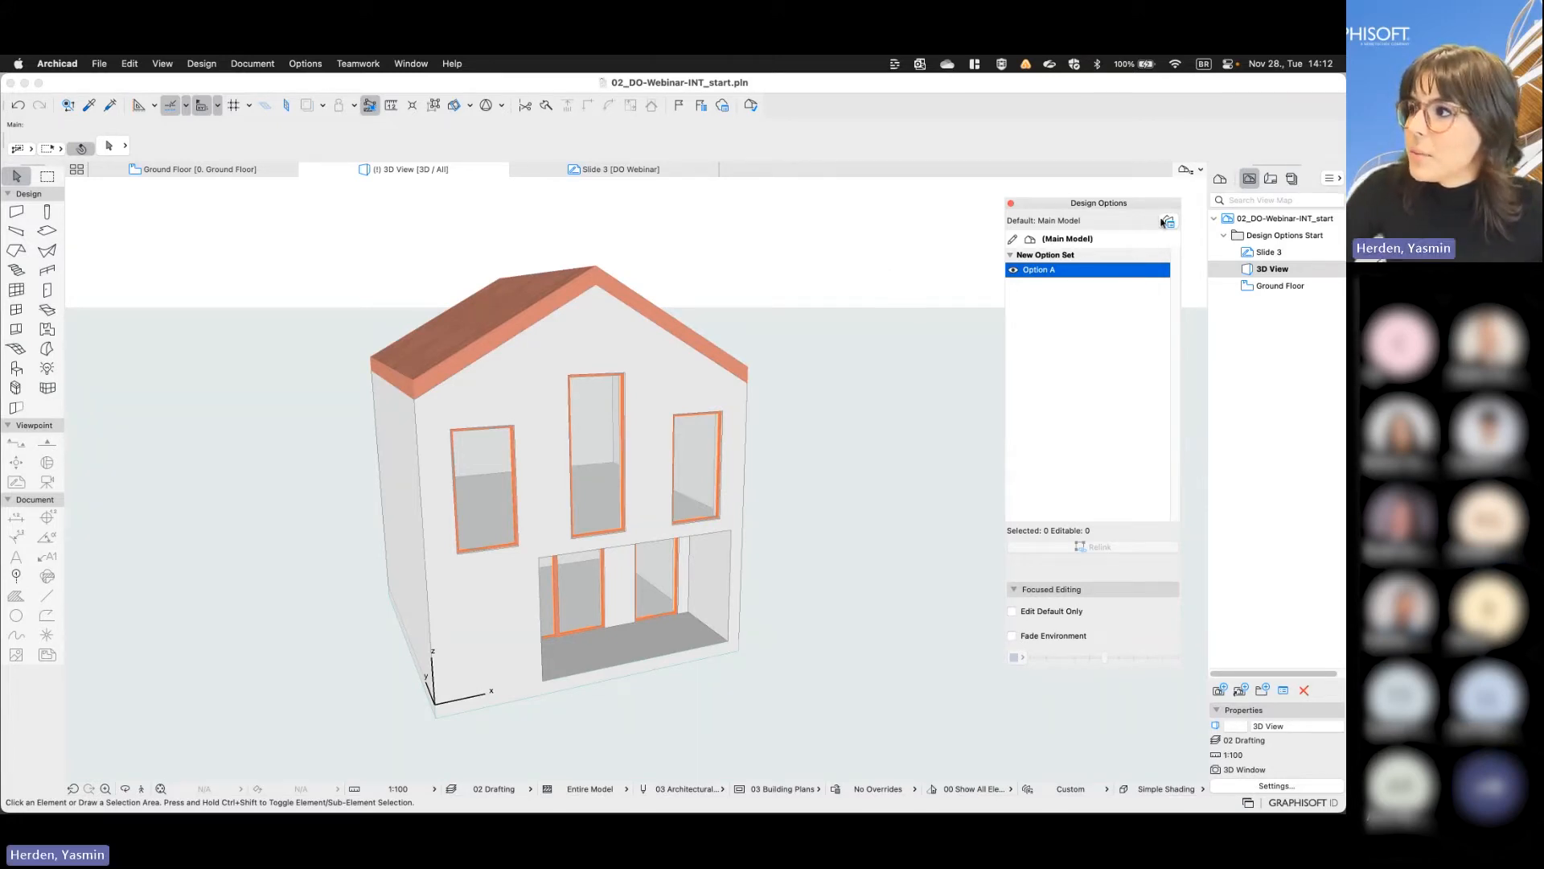
- Duplicate Option A with its linked elements in the Design Option Manager and name the copy Option B
click(1167, 222)
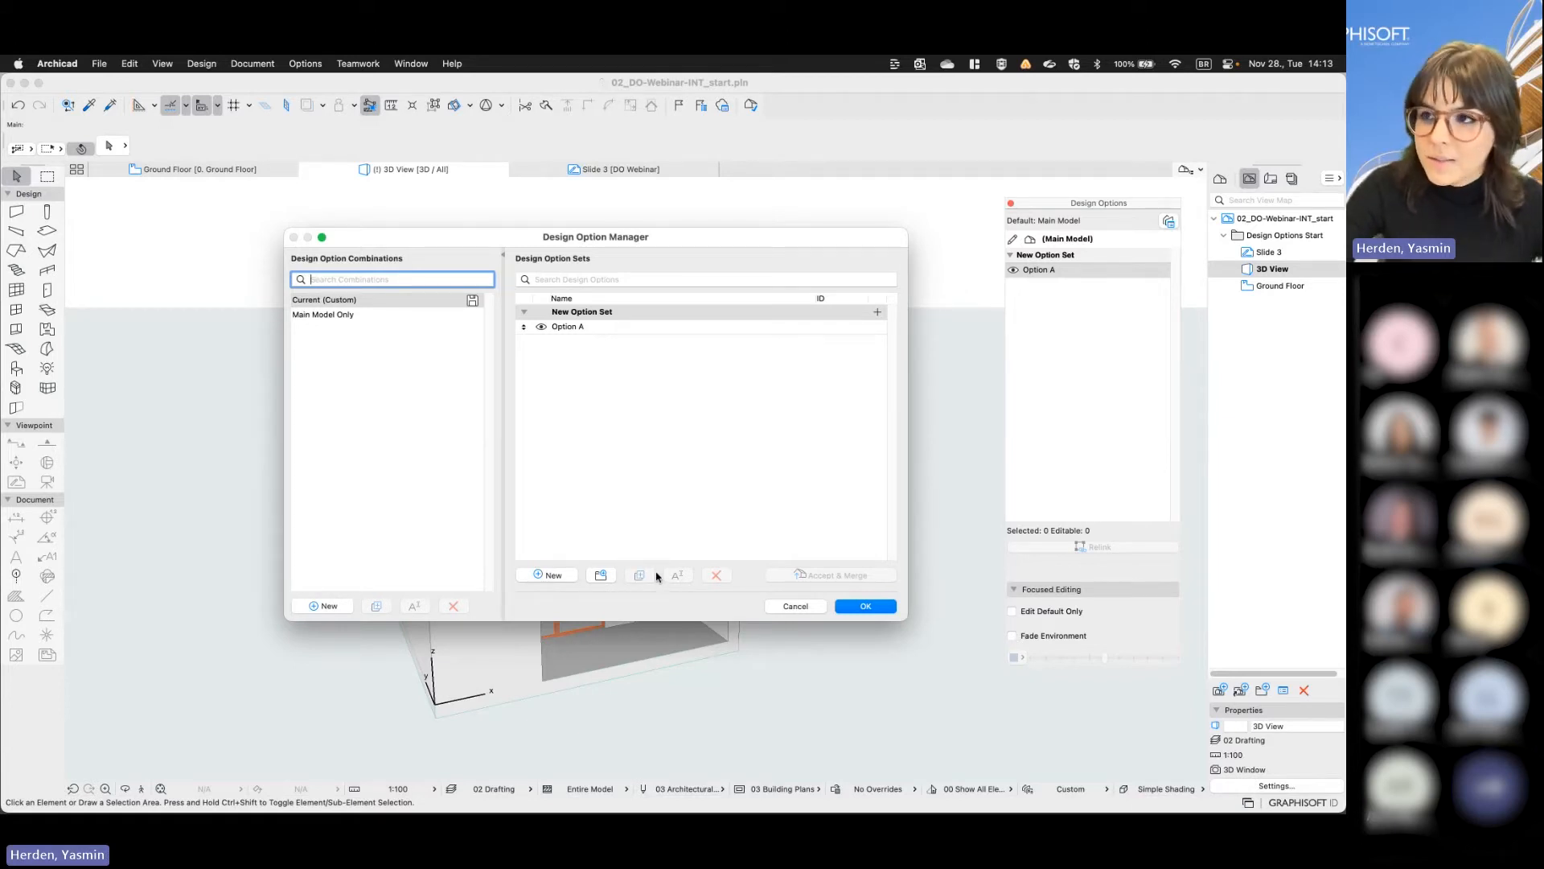
click(607, 328)
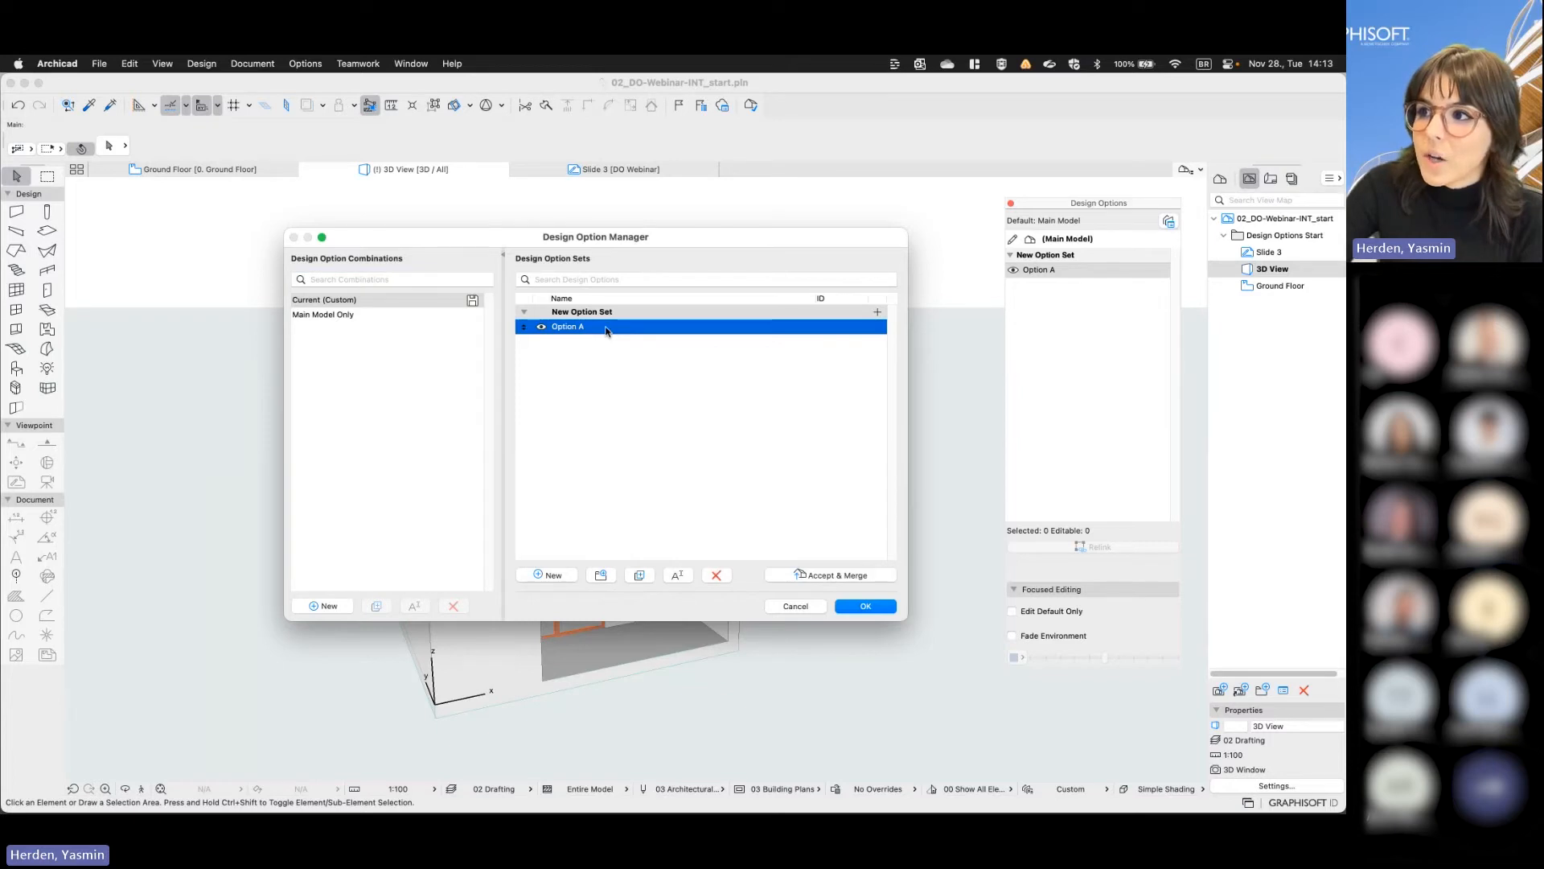
click(641, 575)
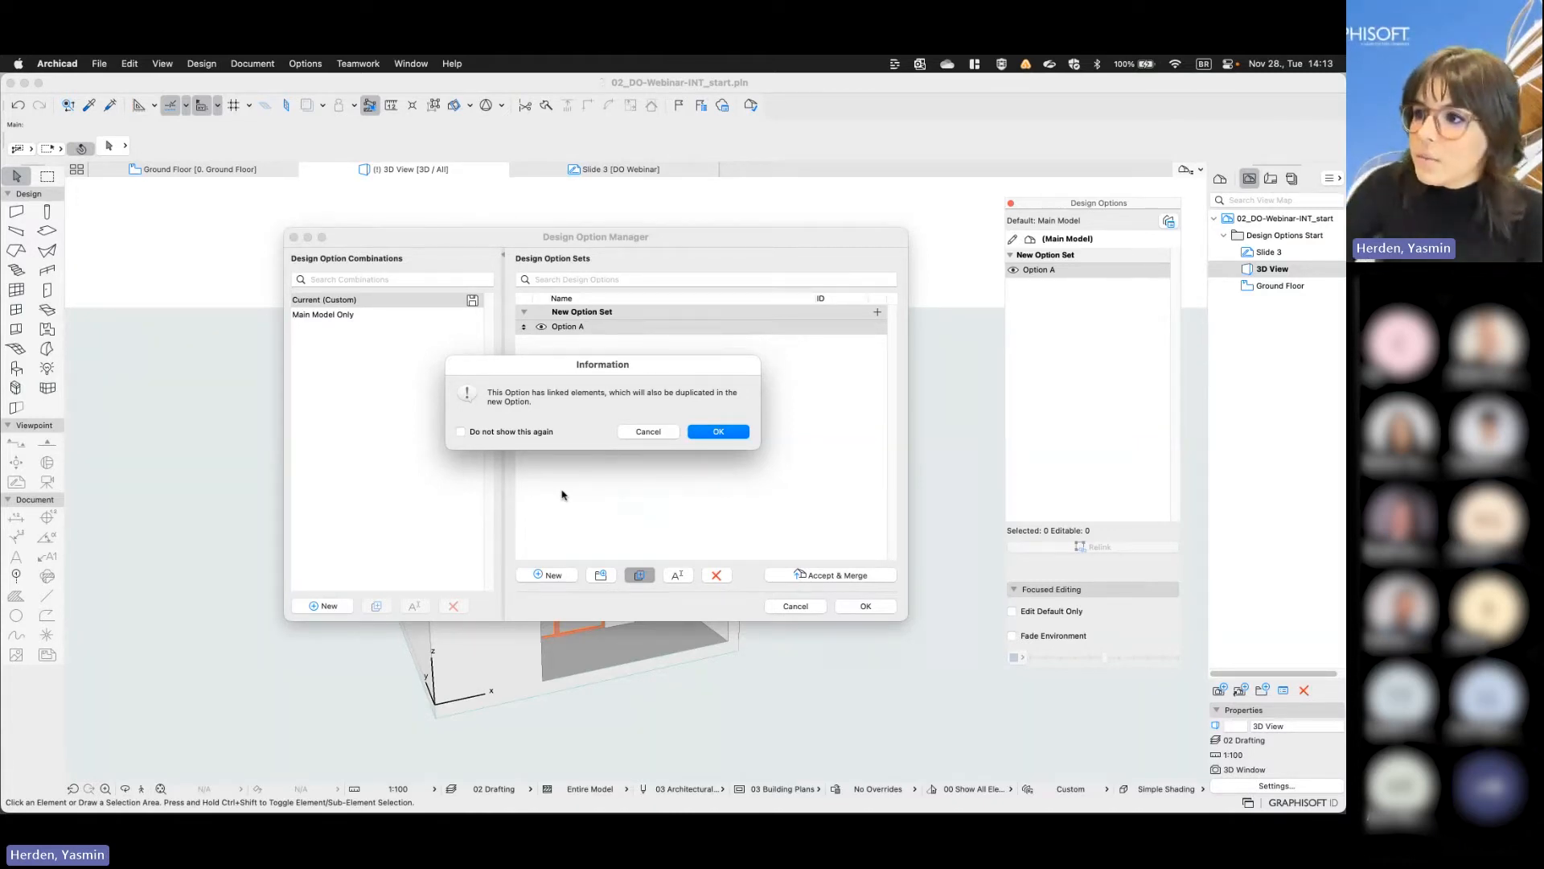
click(718, 432)
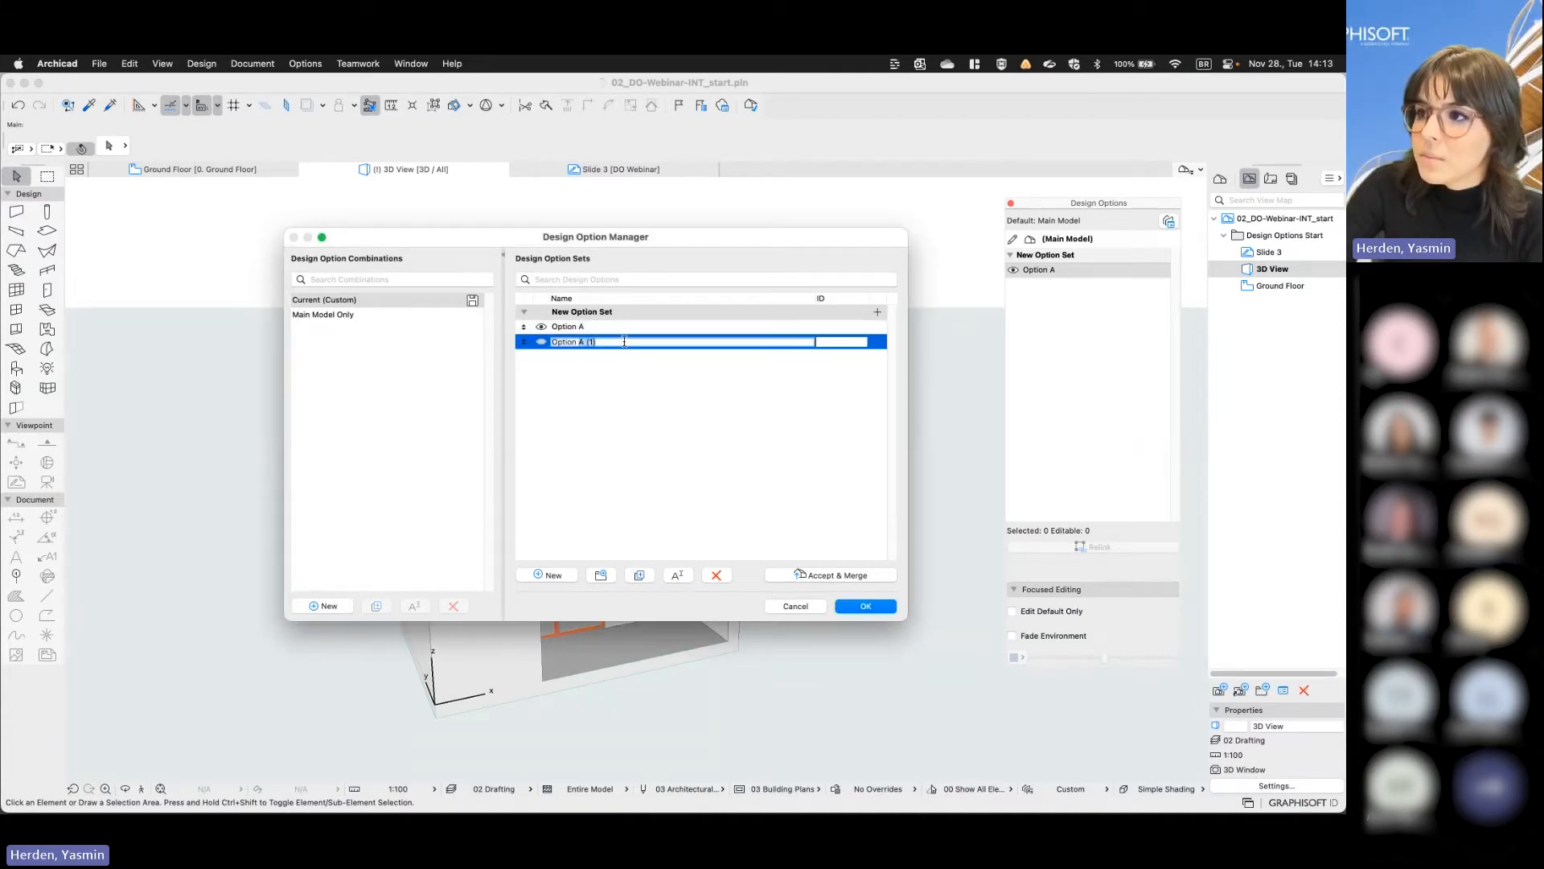
text(Option B)
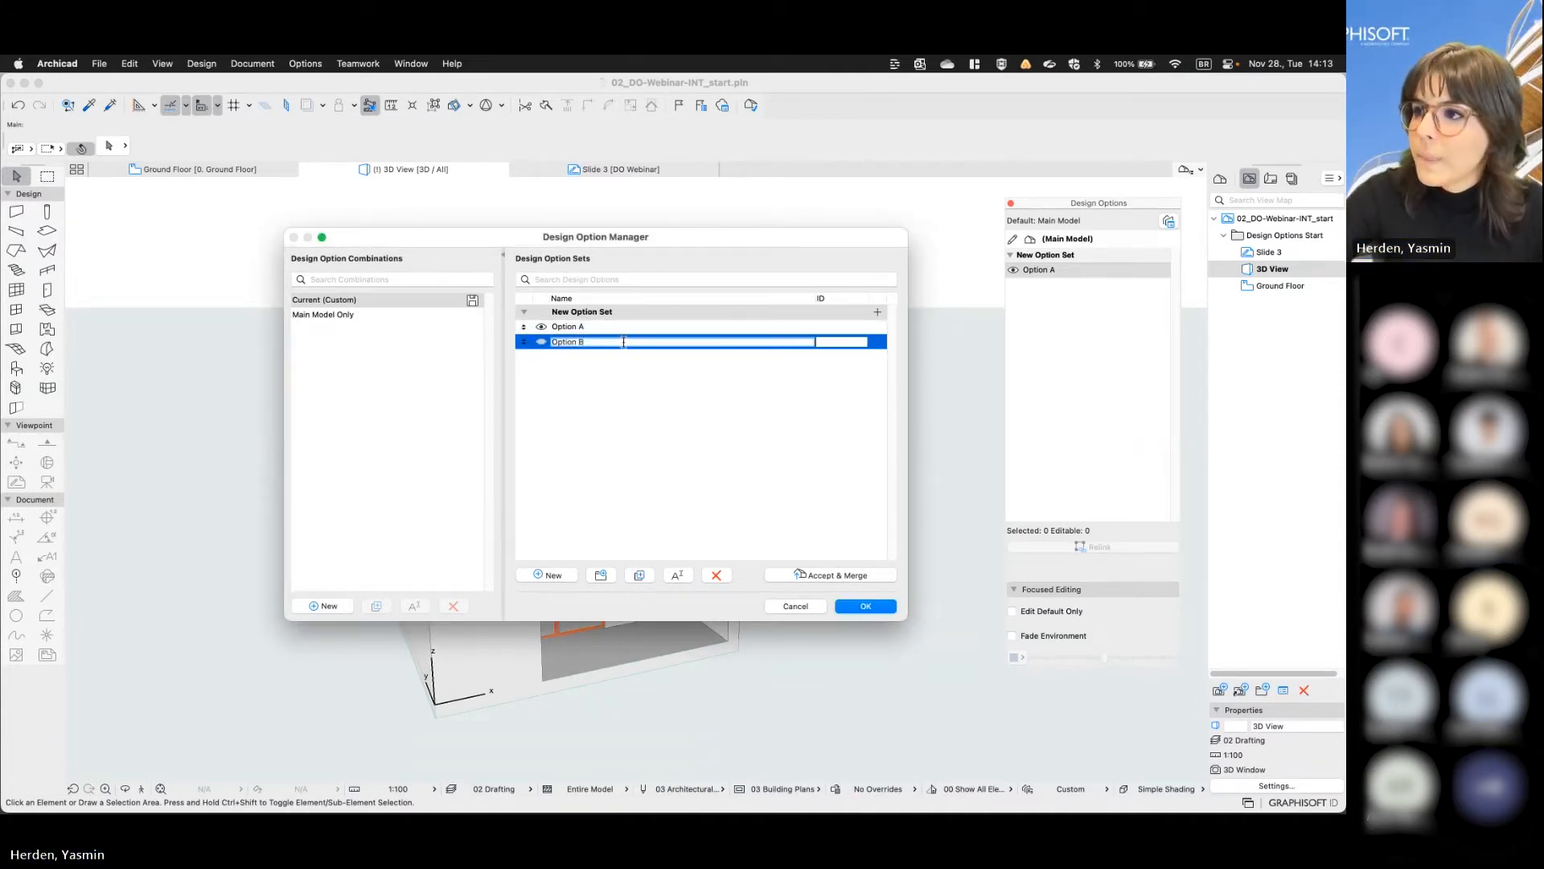
click(868, 608)
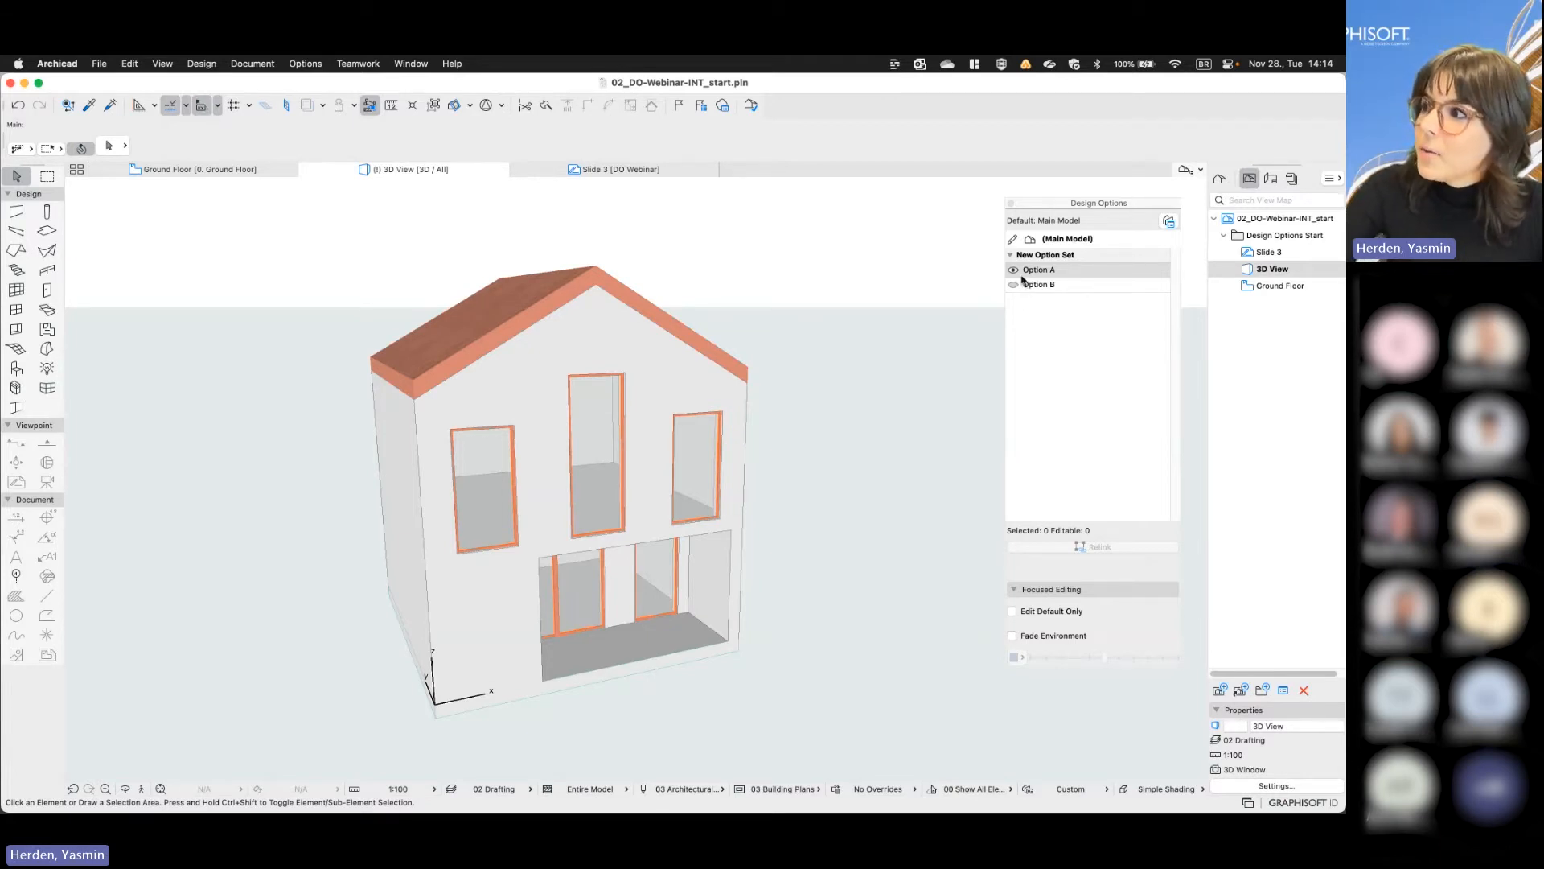
- Activate Option B and select its roof planes and the middle and left upper-floor windows to check the duplicated elements
click(1014, 286)
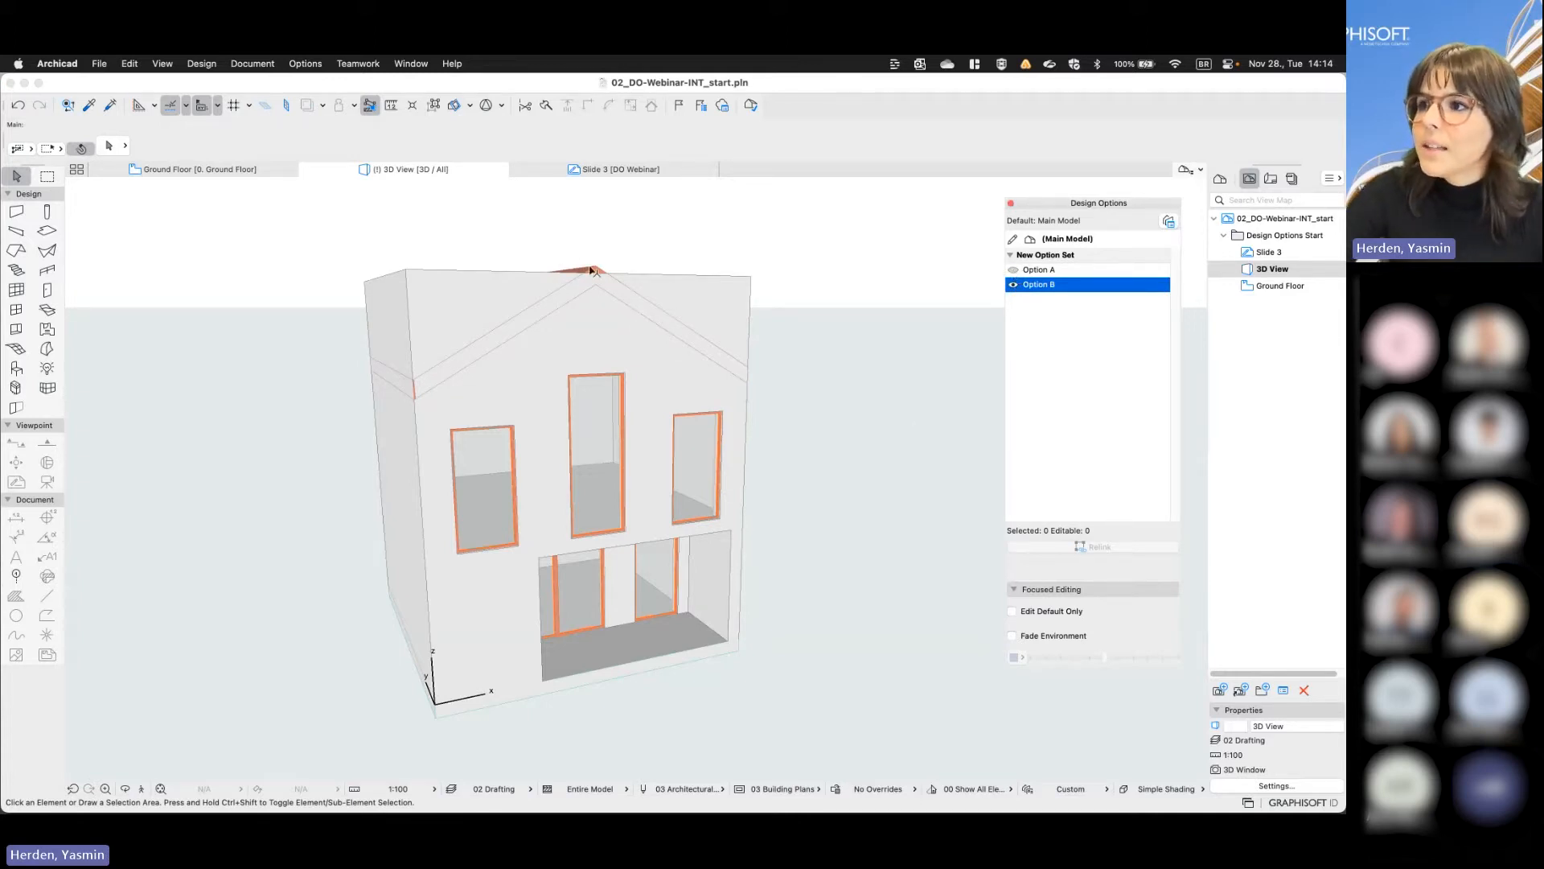
click(589, 272)
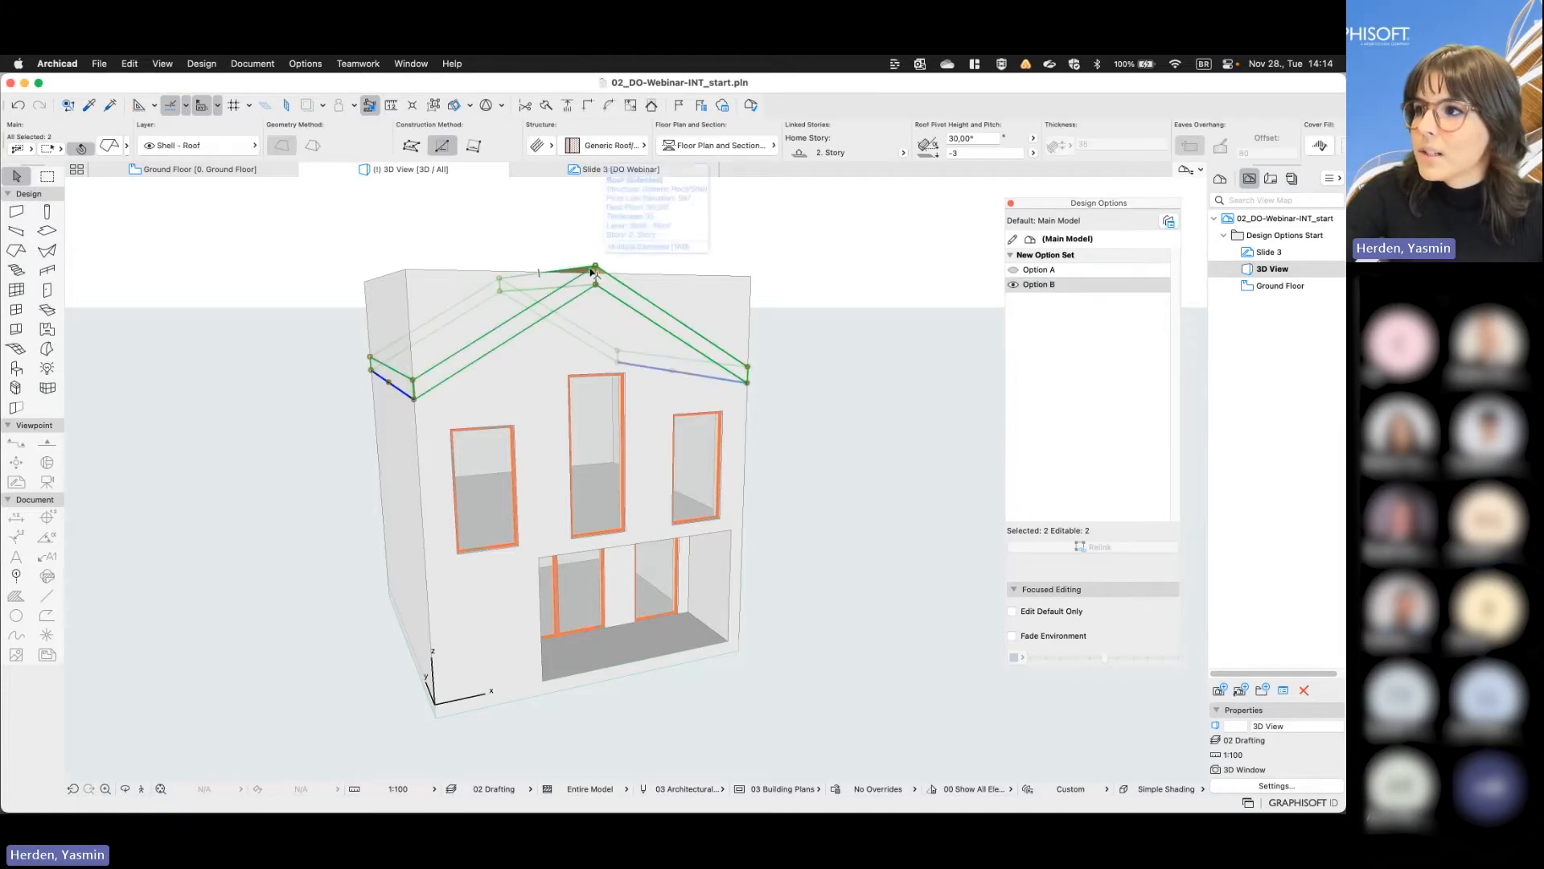
click(591, 417)
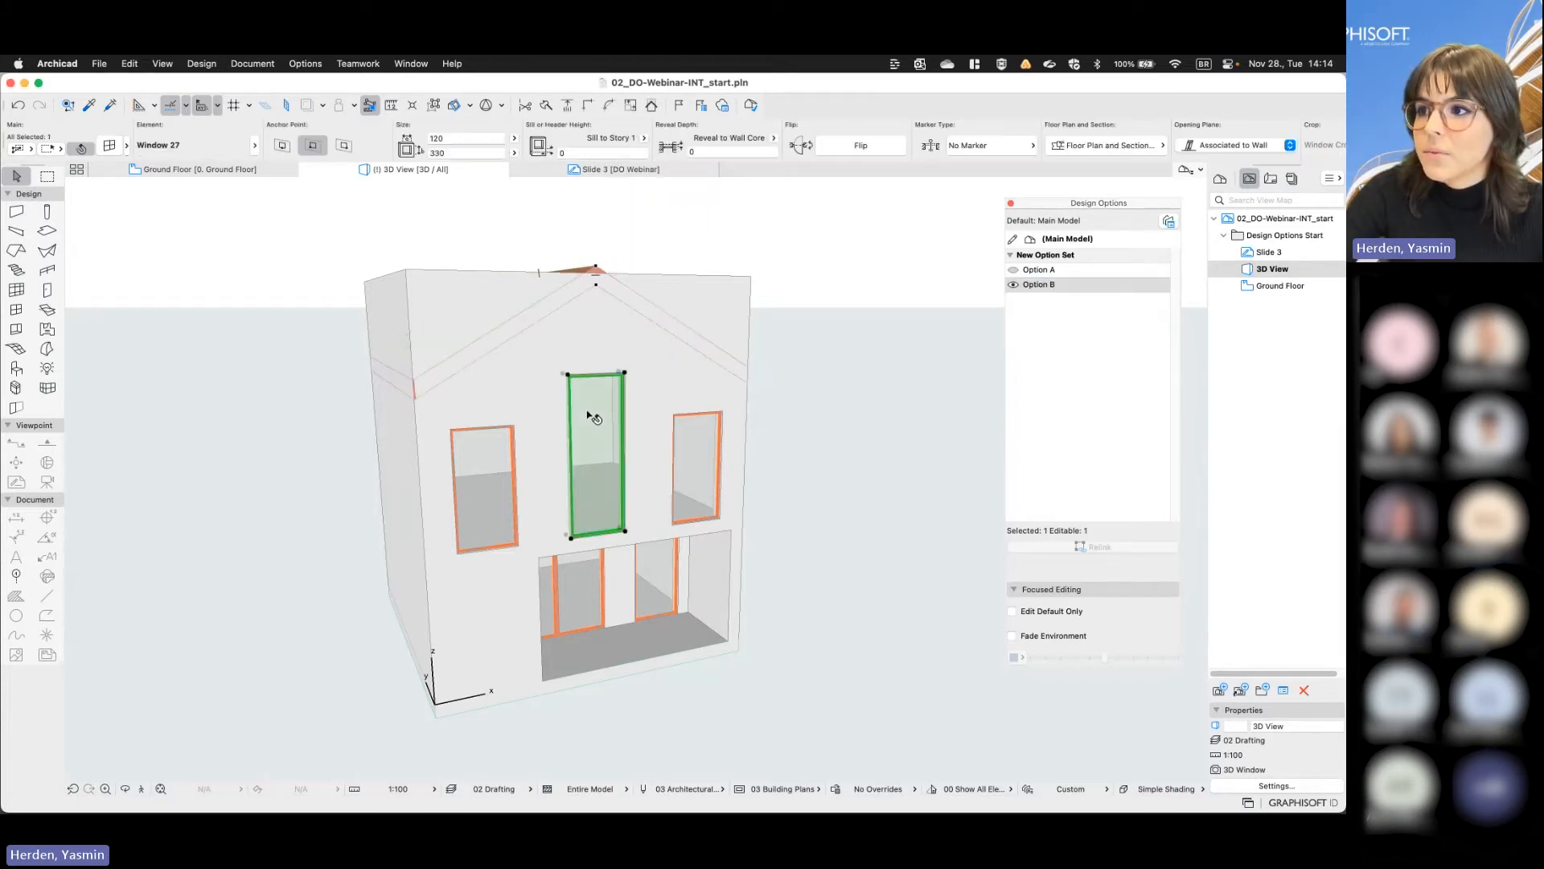
click(484, 472)
click(811, 451)
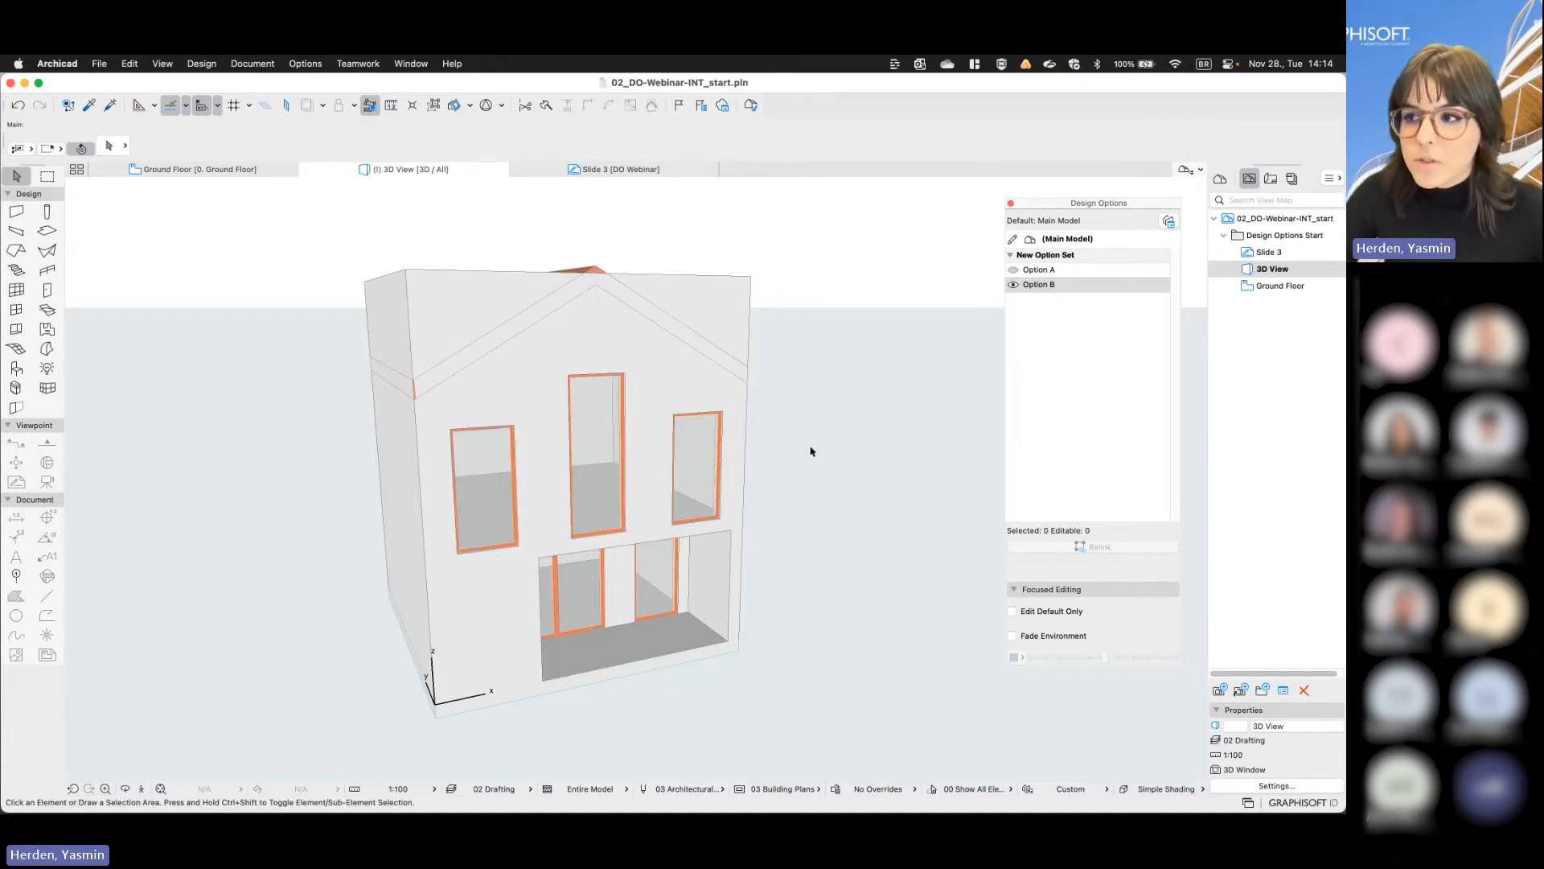
click(579, 425)
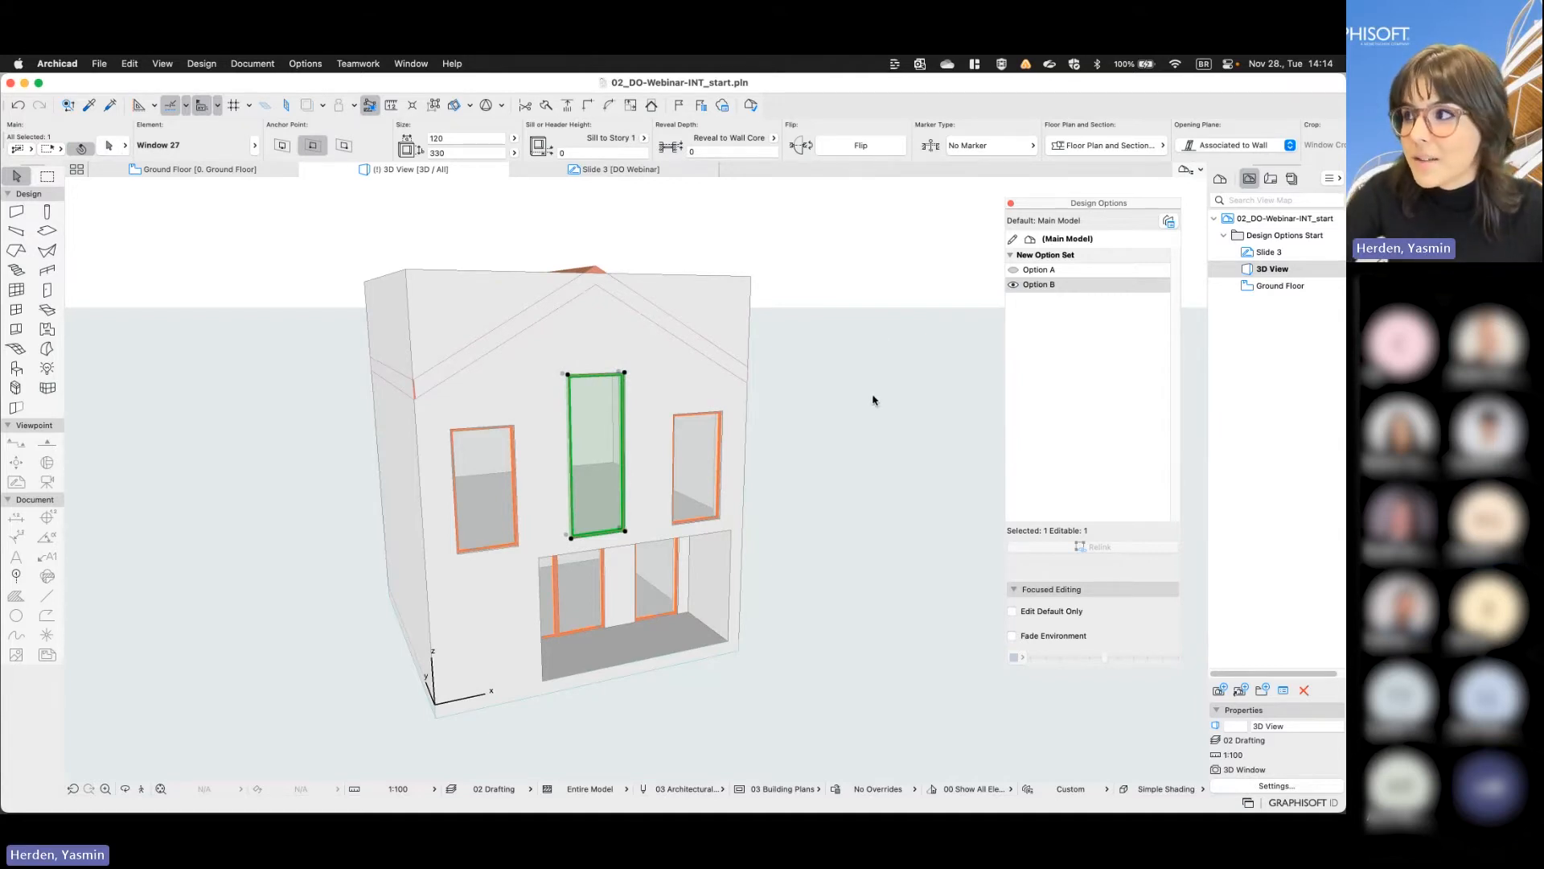
- Suspend grouping and delete the left plane of Option B's gable roof
shift+middle_drag(871, 395, 834, 501)
click(786, 522)
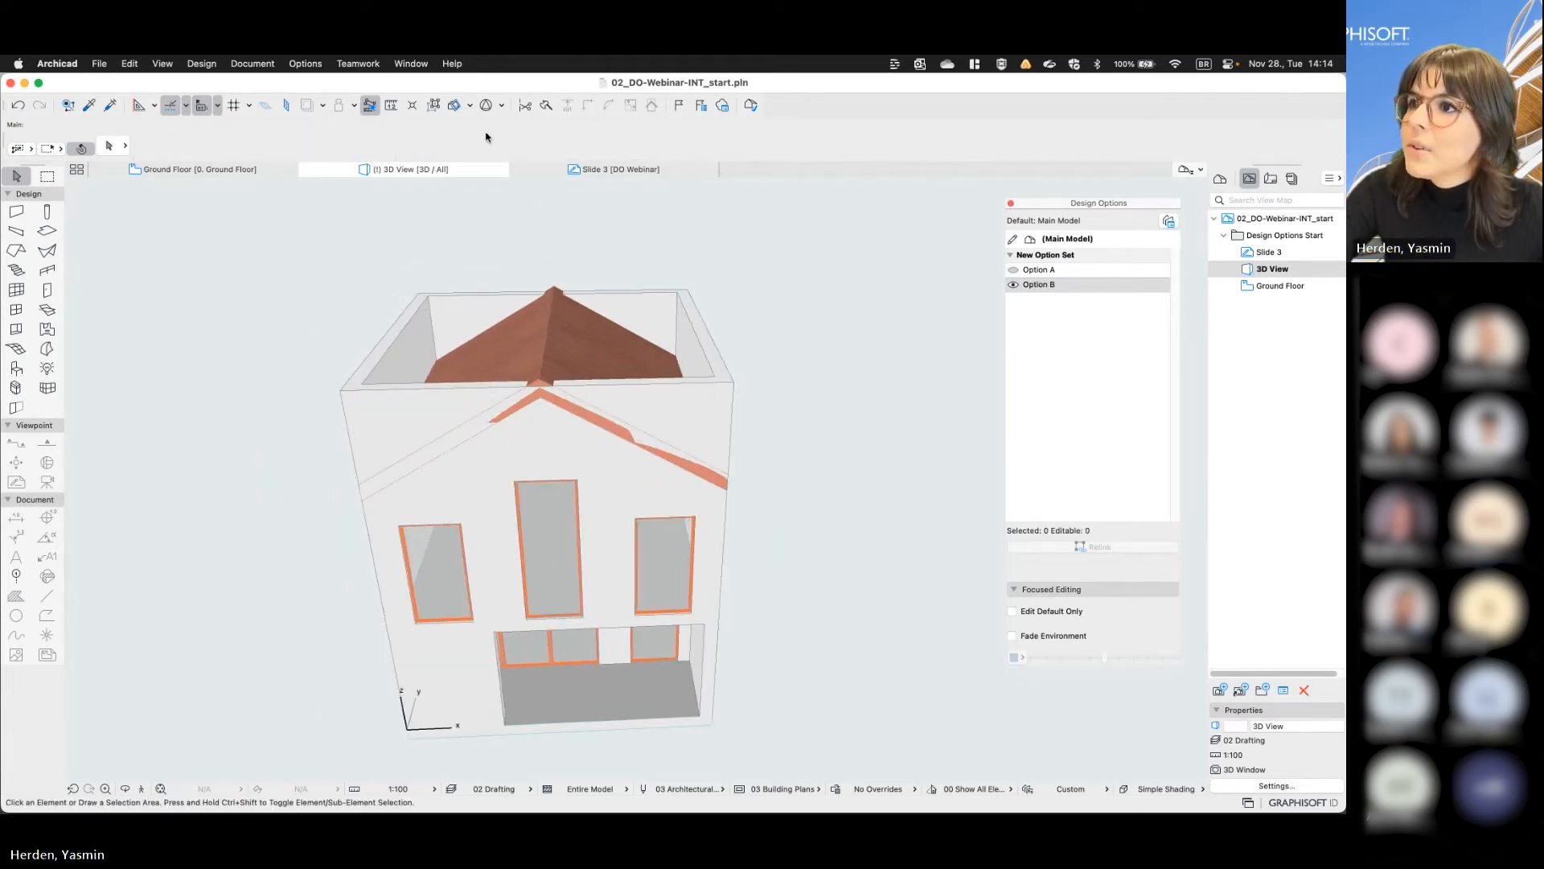
click(434, 106)
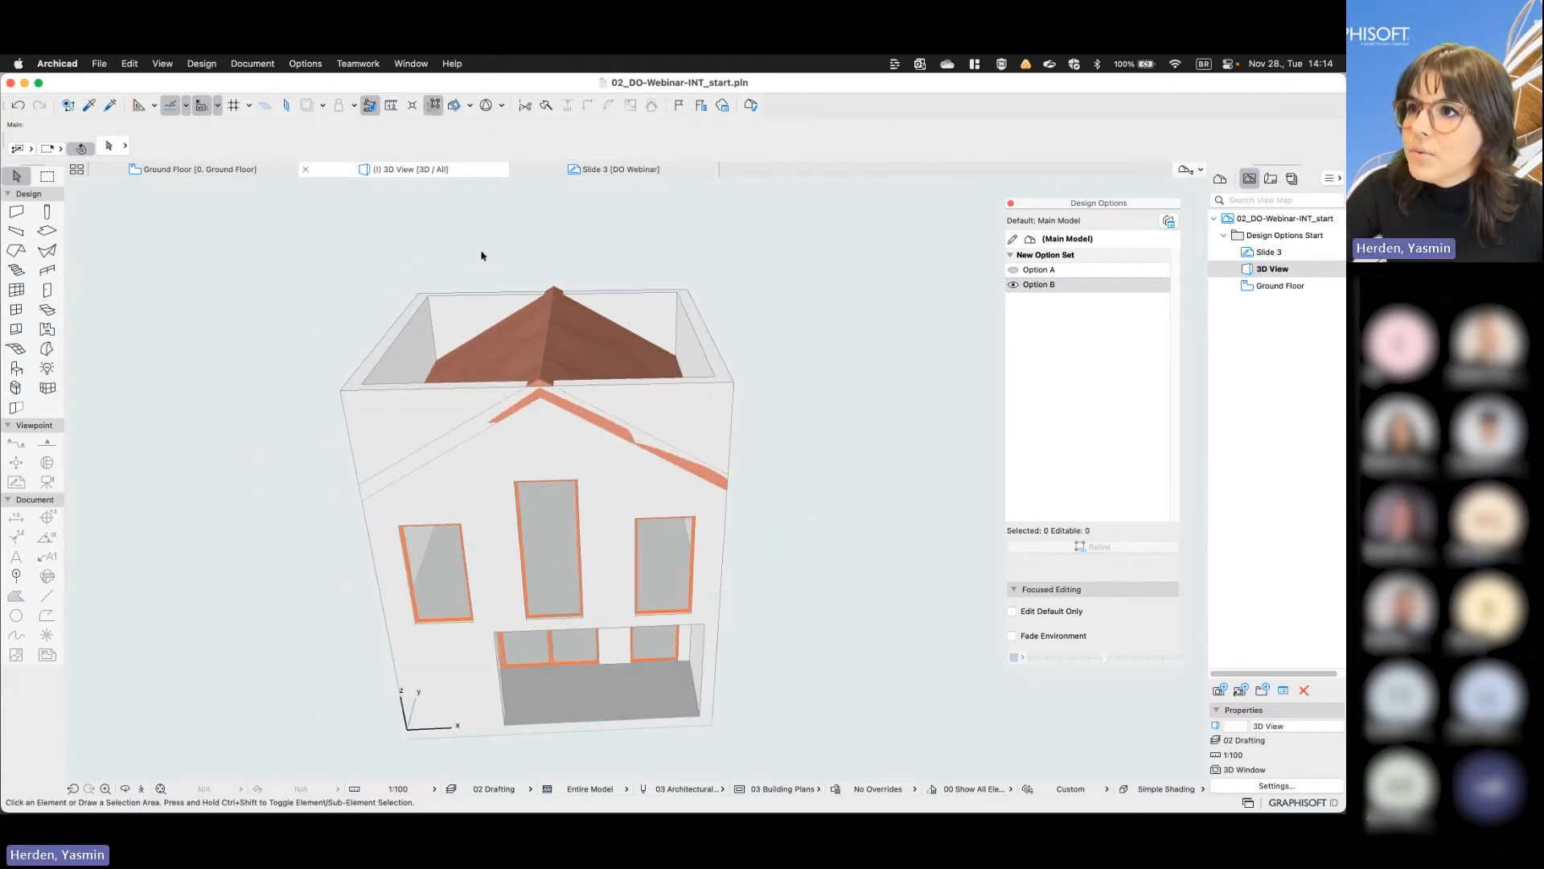
click(511, 354)
key(Escape)
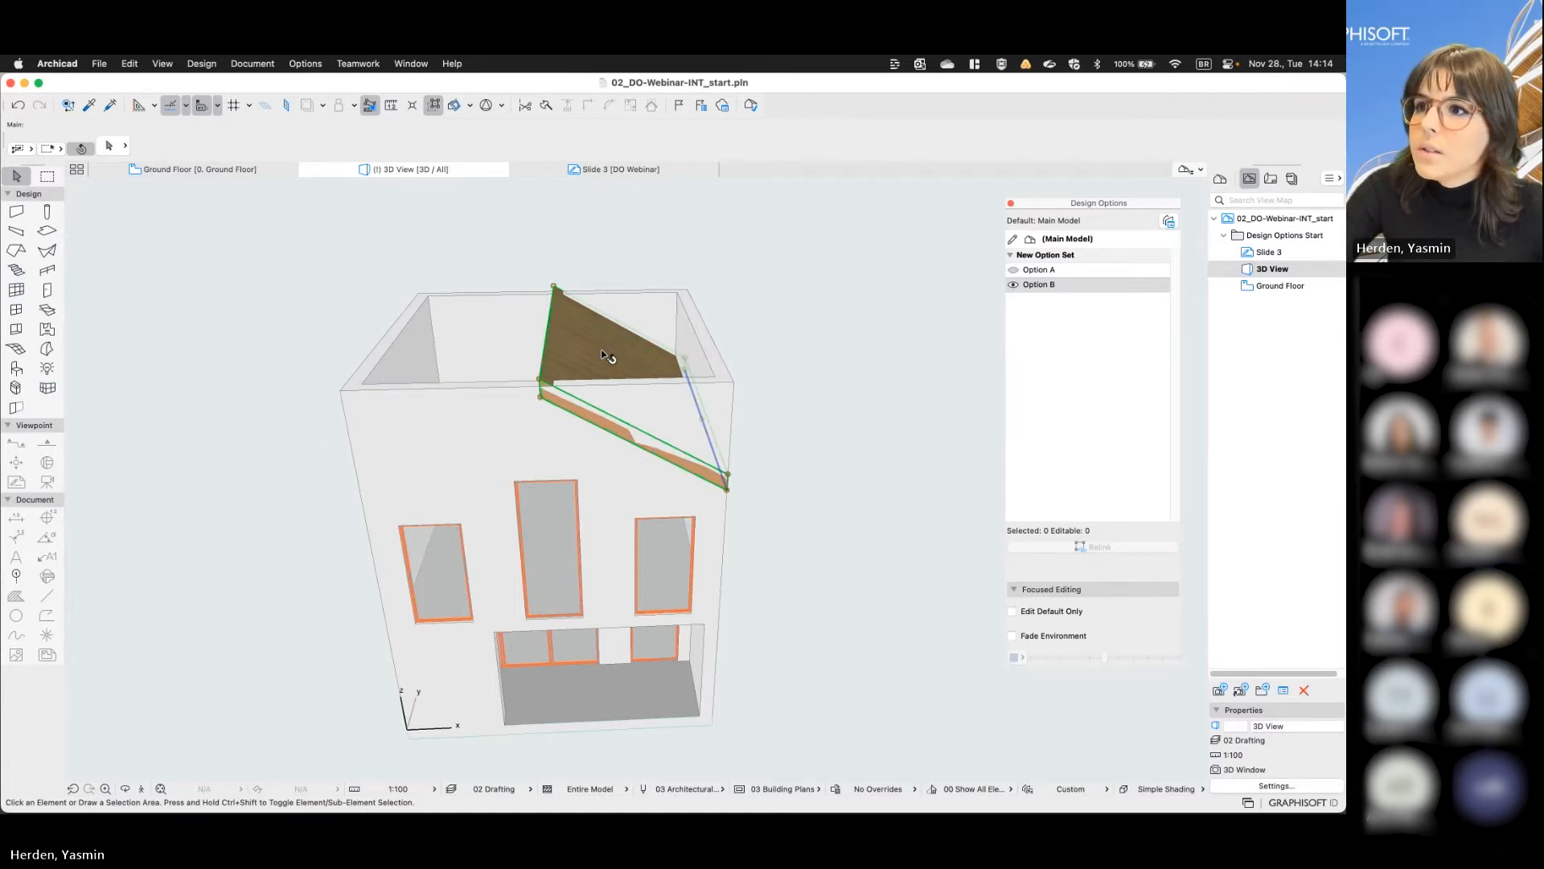
- Apply the DO Roof 02 favorite to the remaining roof plane
click(601, 349)
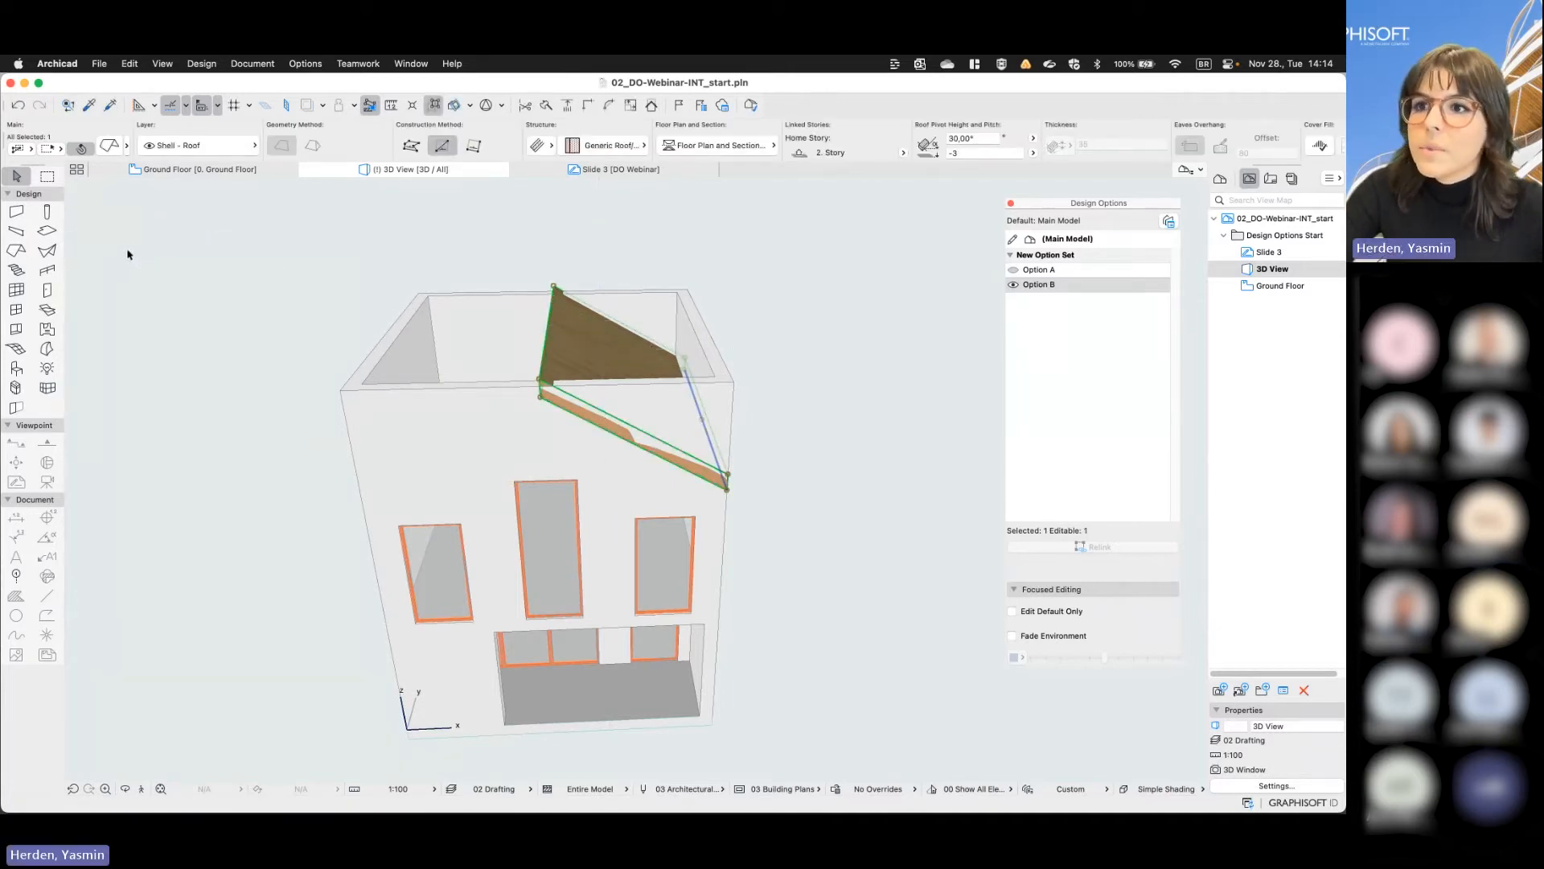
click(127, 145)
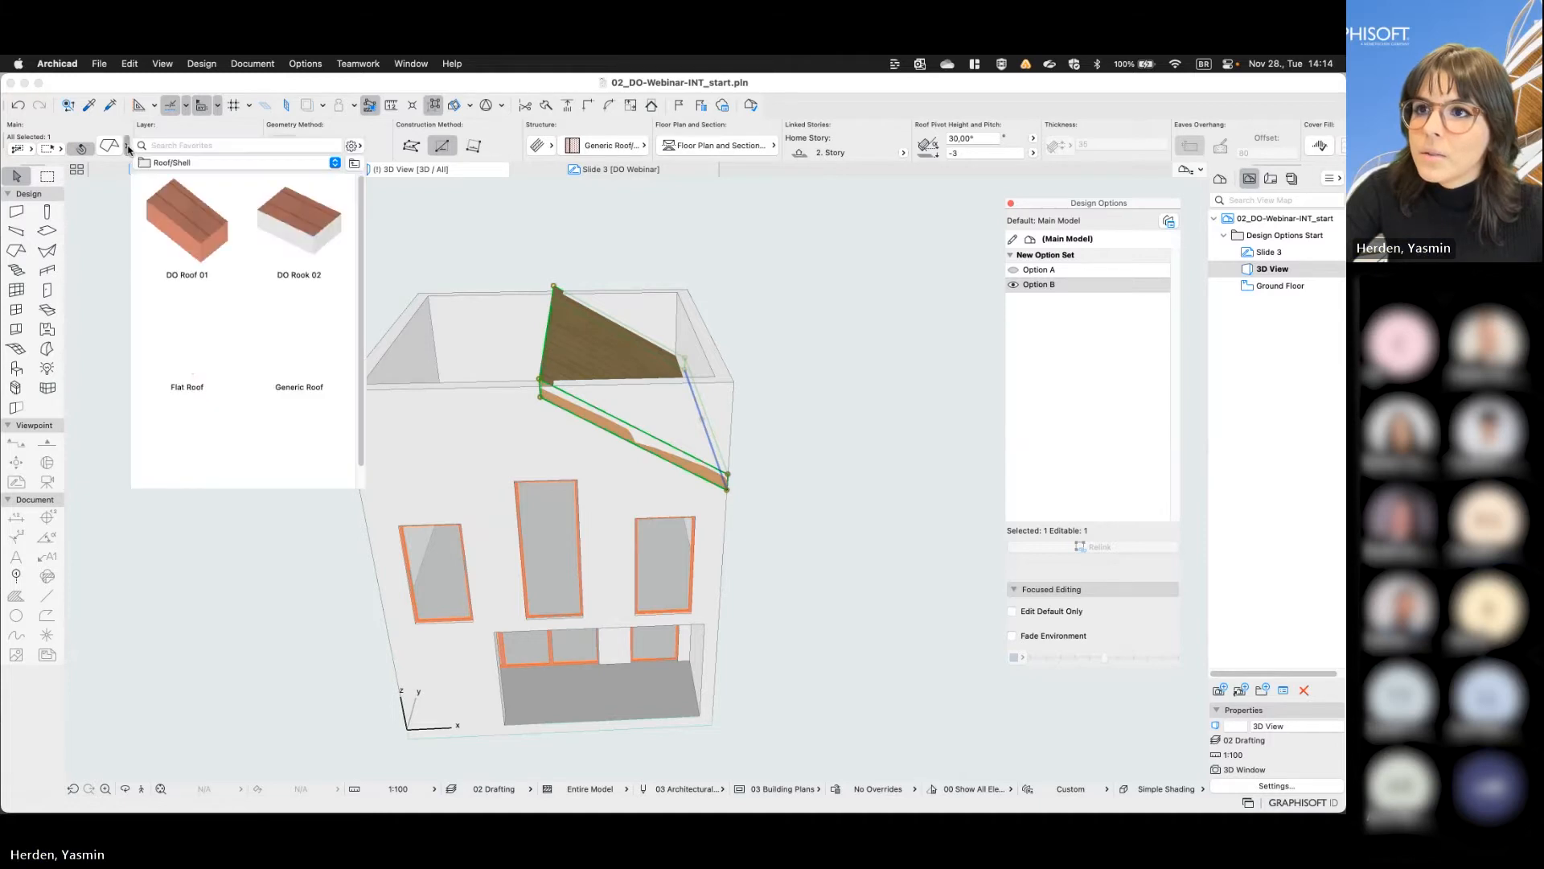
double_click(303, 220)
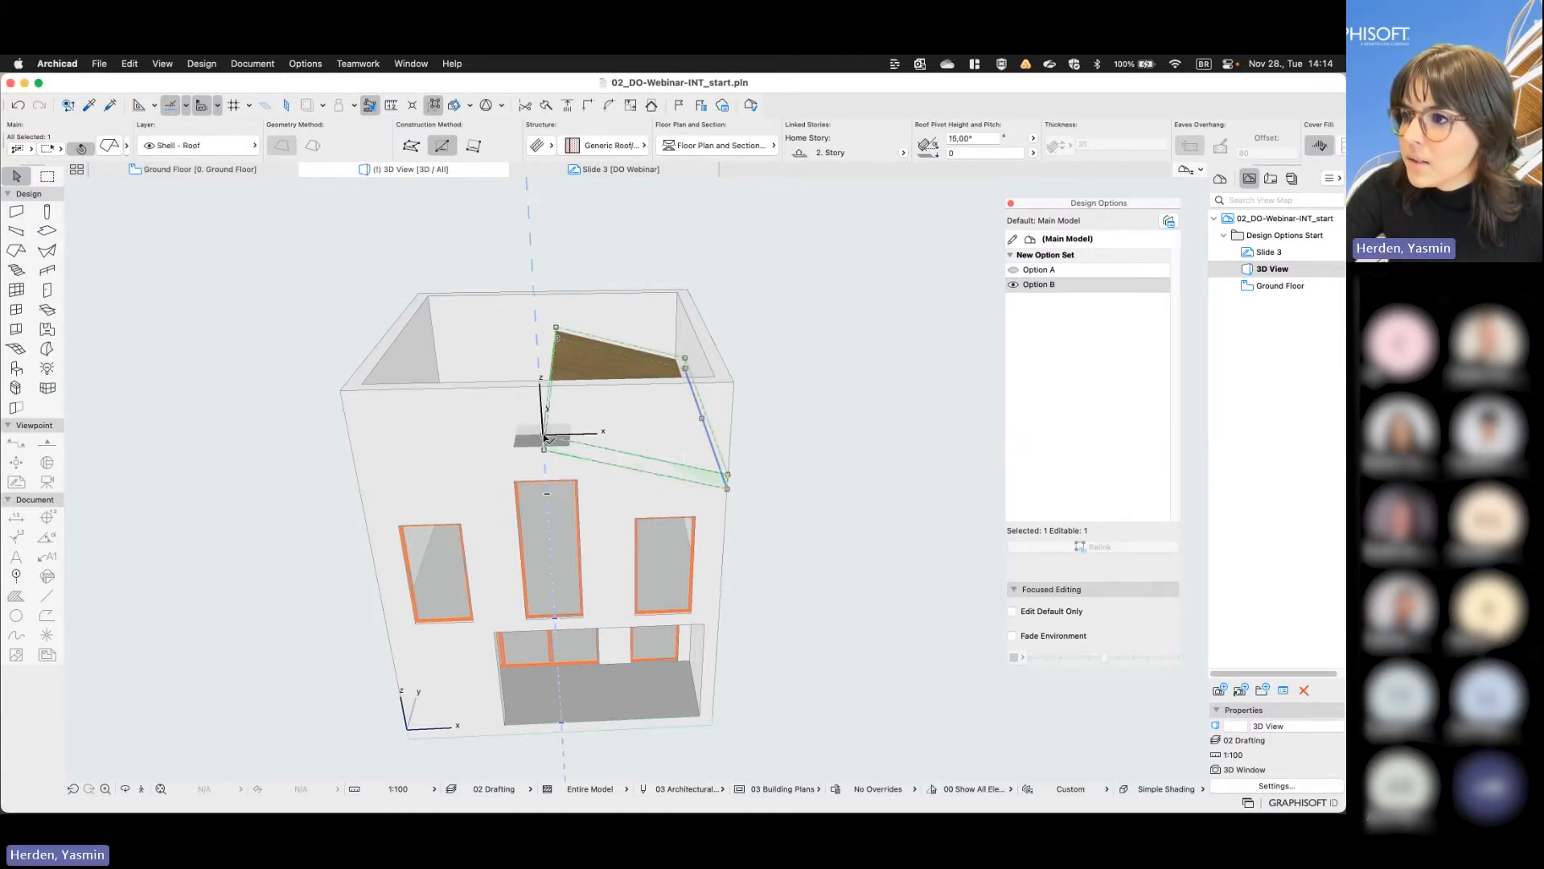
- Offset the roof plane's upper edge out to the opposite side wall so it spans the whole house
shift+middle_drag(543, 441, 644, 425)
key(Escape)
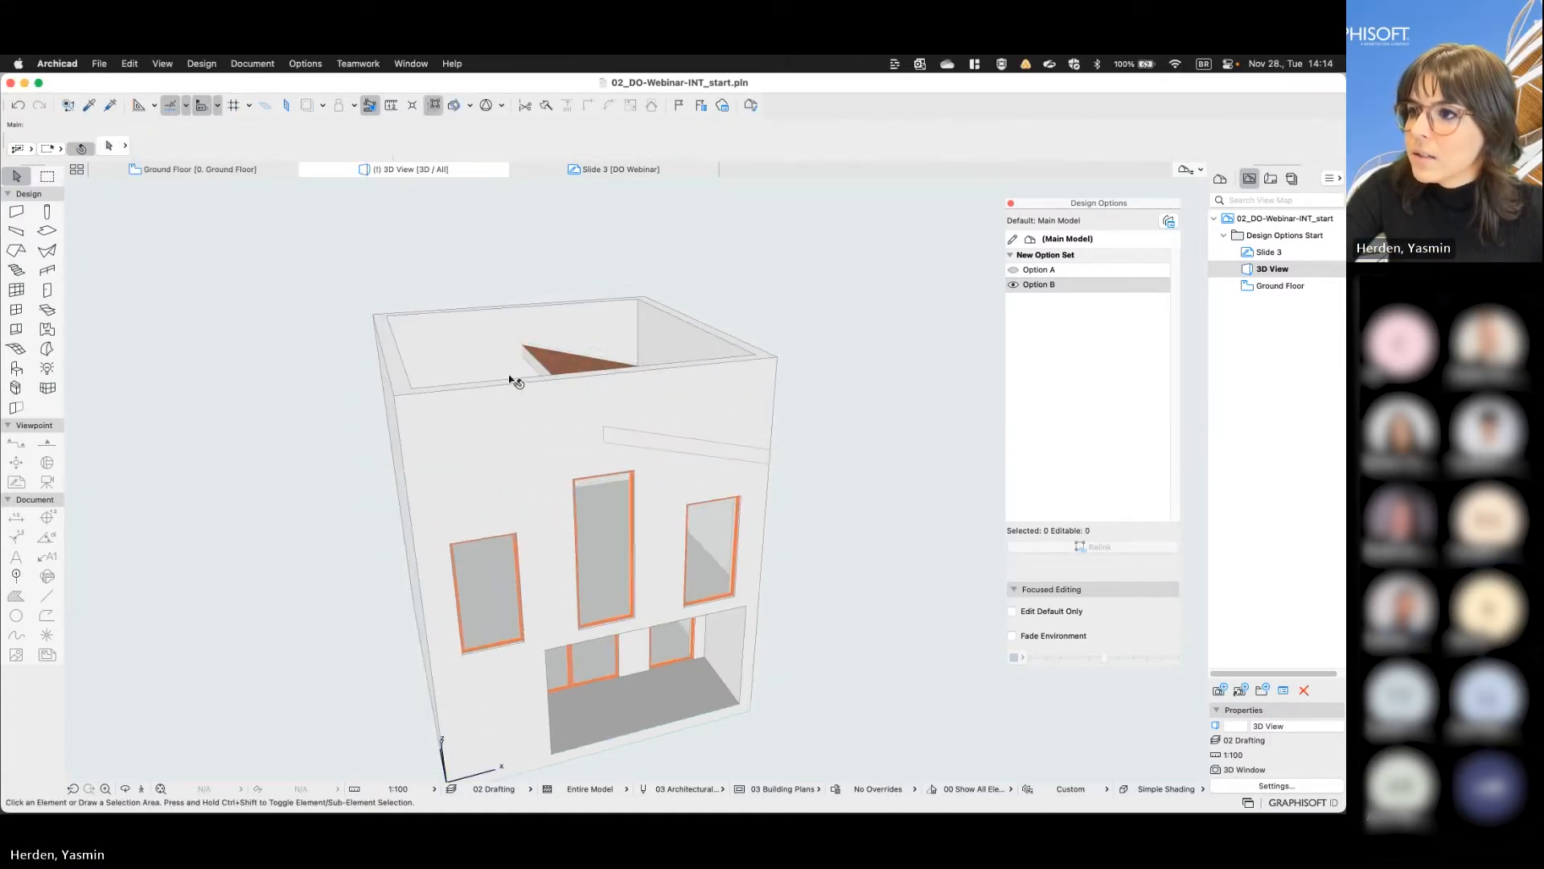
click(534, 371)
click(535, 369)
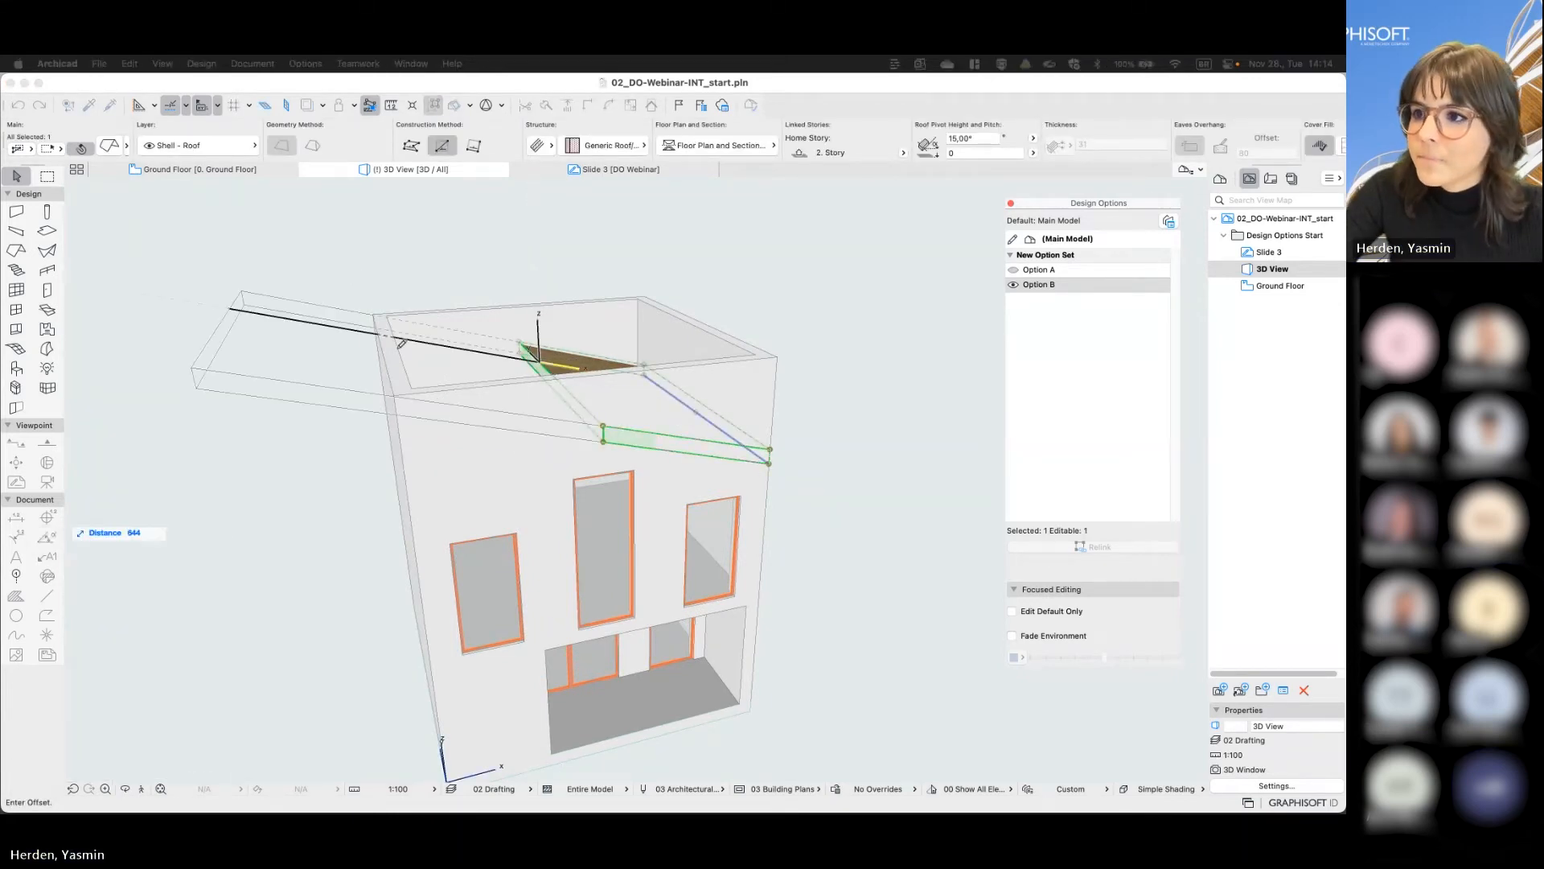
click(395, 394)
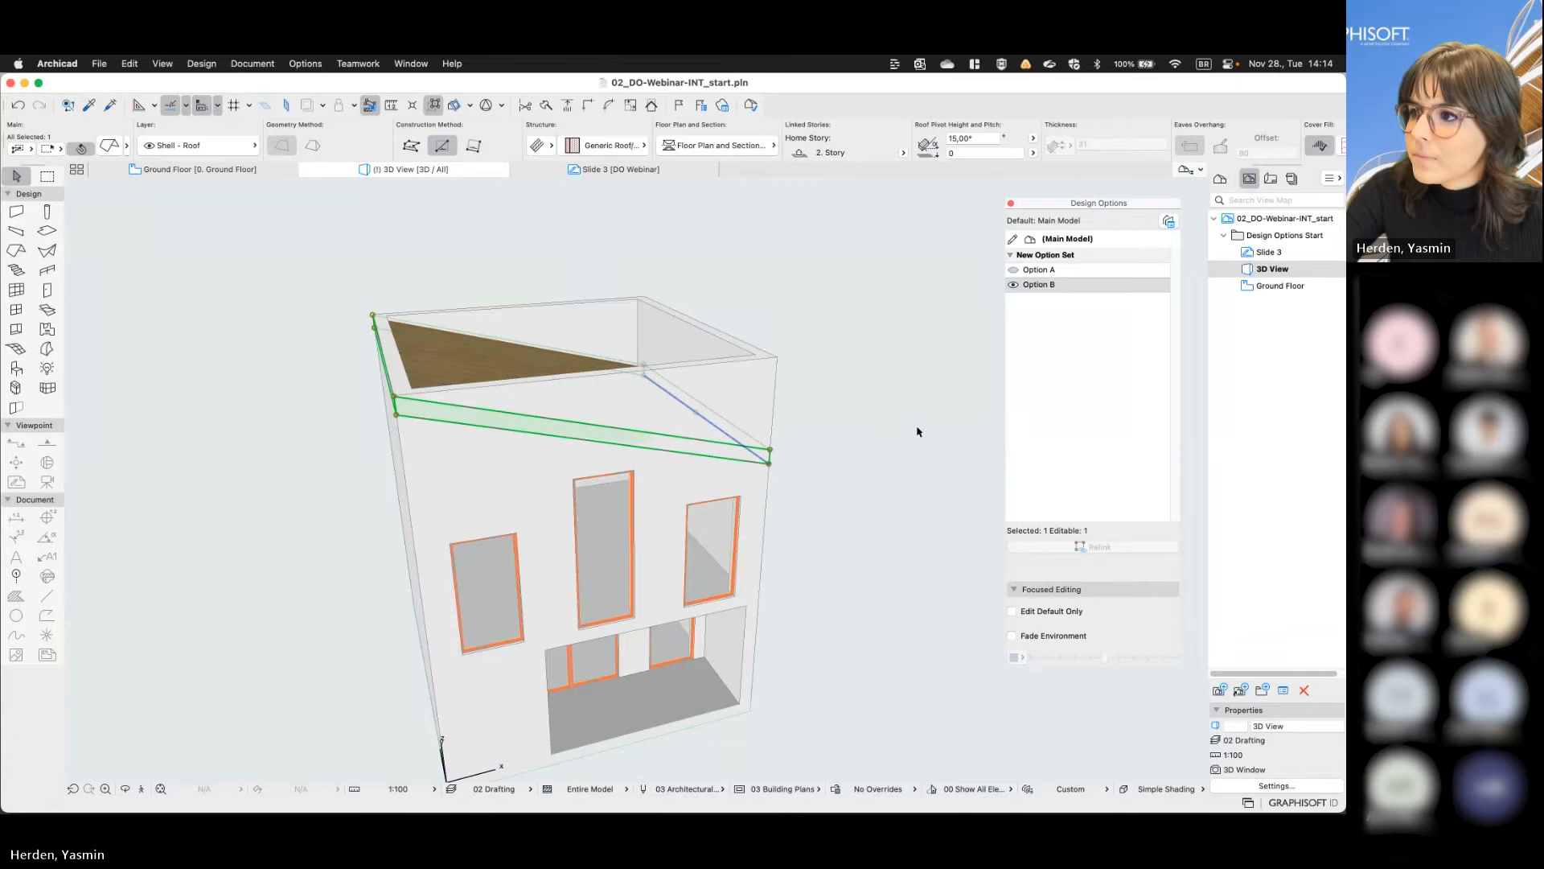
click(874, 454)
- Trim the upper-floor walls to the mono-pitch roof, using the roof from the current selection
mouse_move(874, 455)
shift+middle_down()
mouse_move(796, 427)
mouse_move(777, 398)
shift+middle_up()
drag(844, 466, 328, 302)
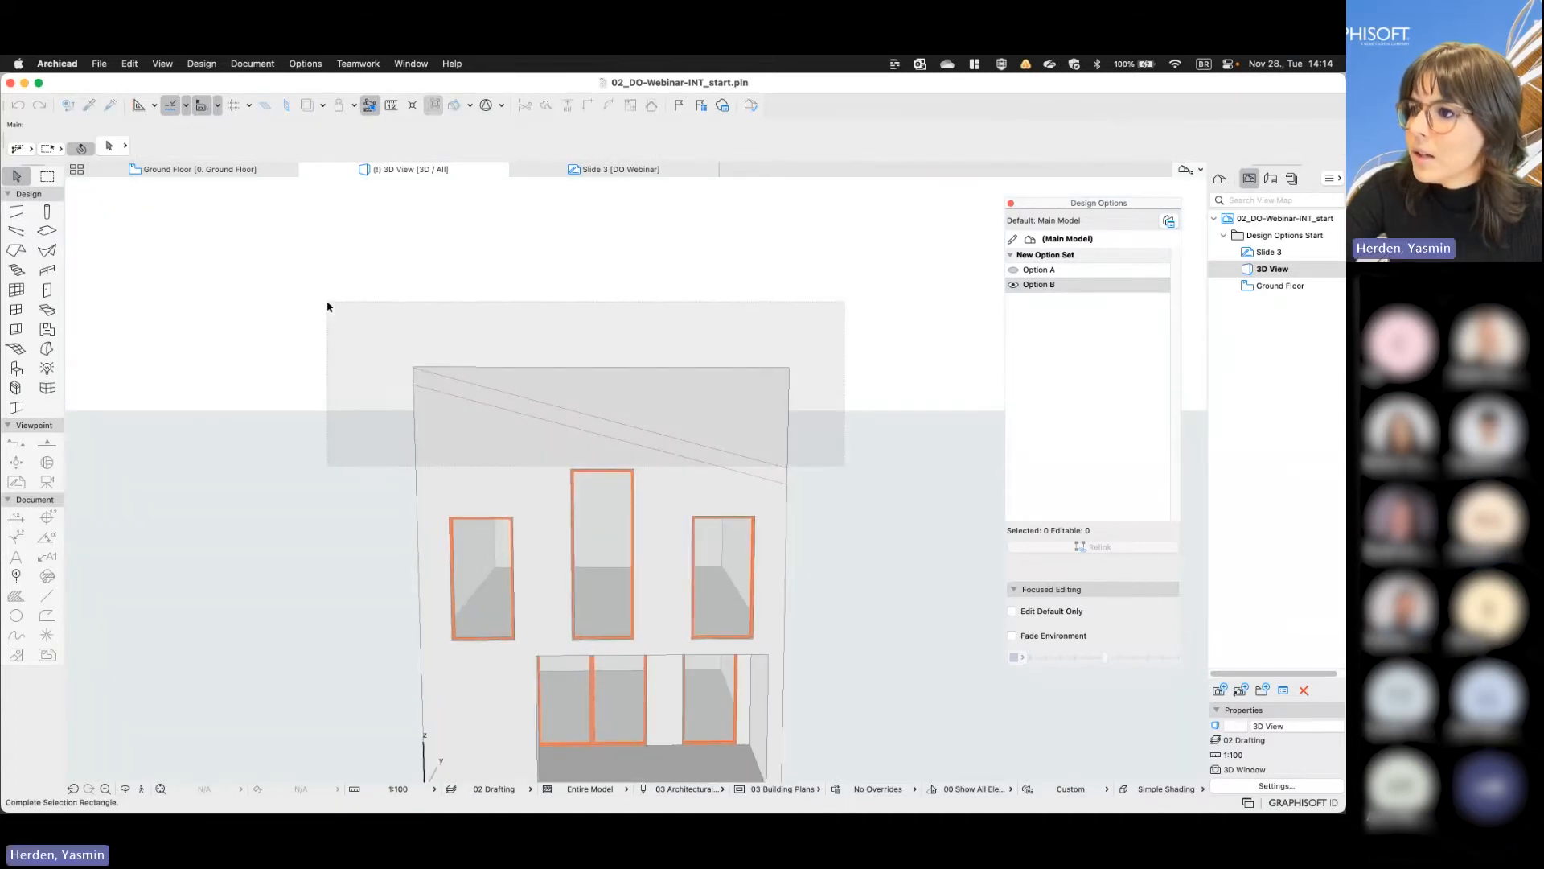
click(327, 307)
shift+middle_drag(563, 414, 611, 465)
right_click(578, 421)
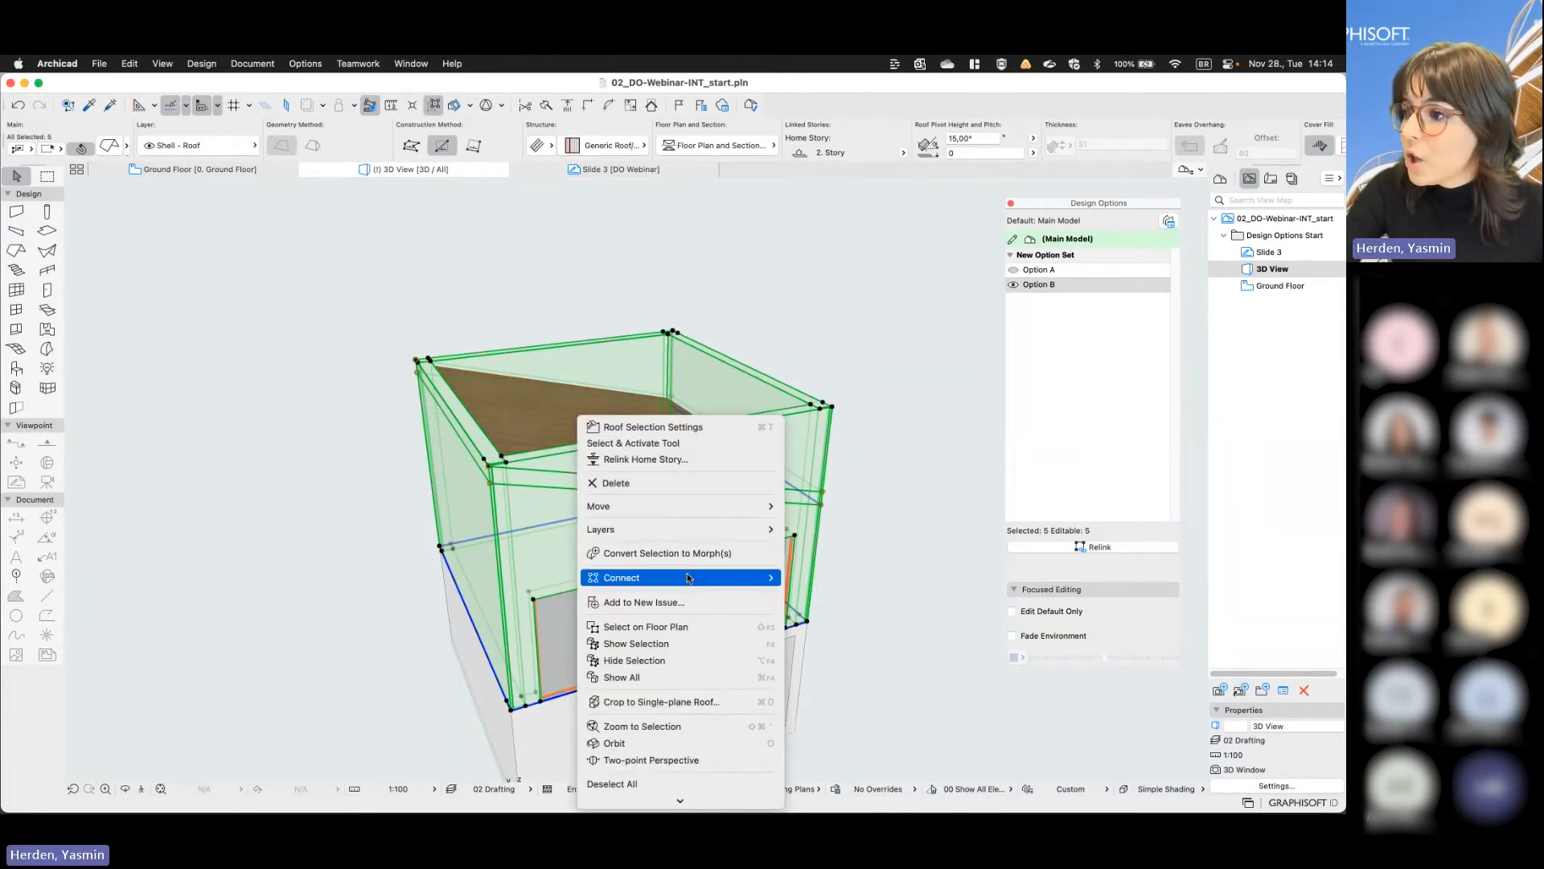
mouse_move(688, 578)
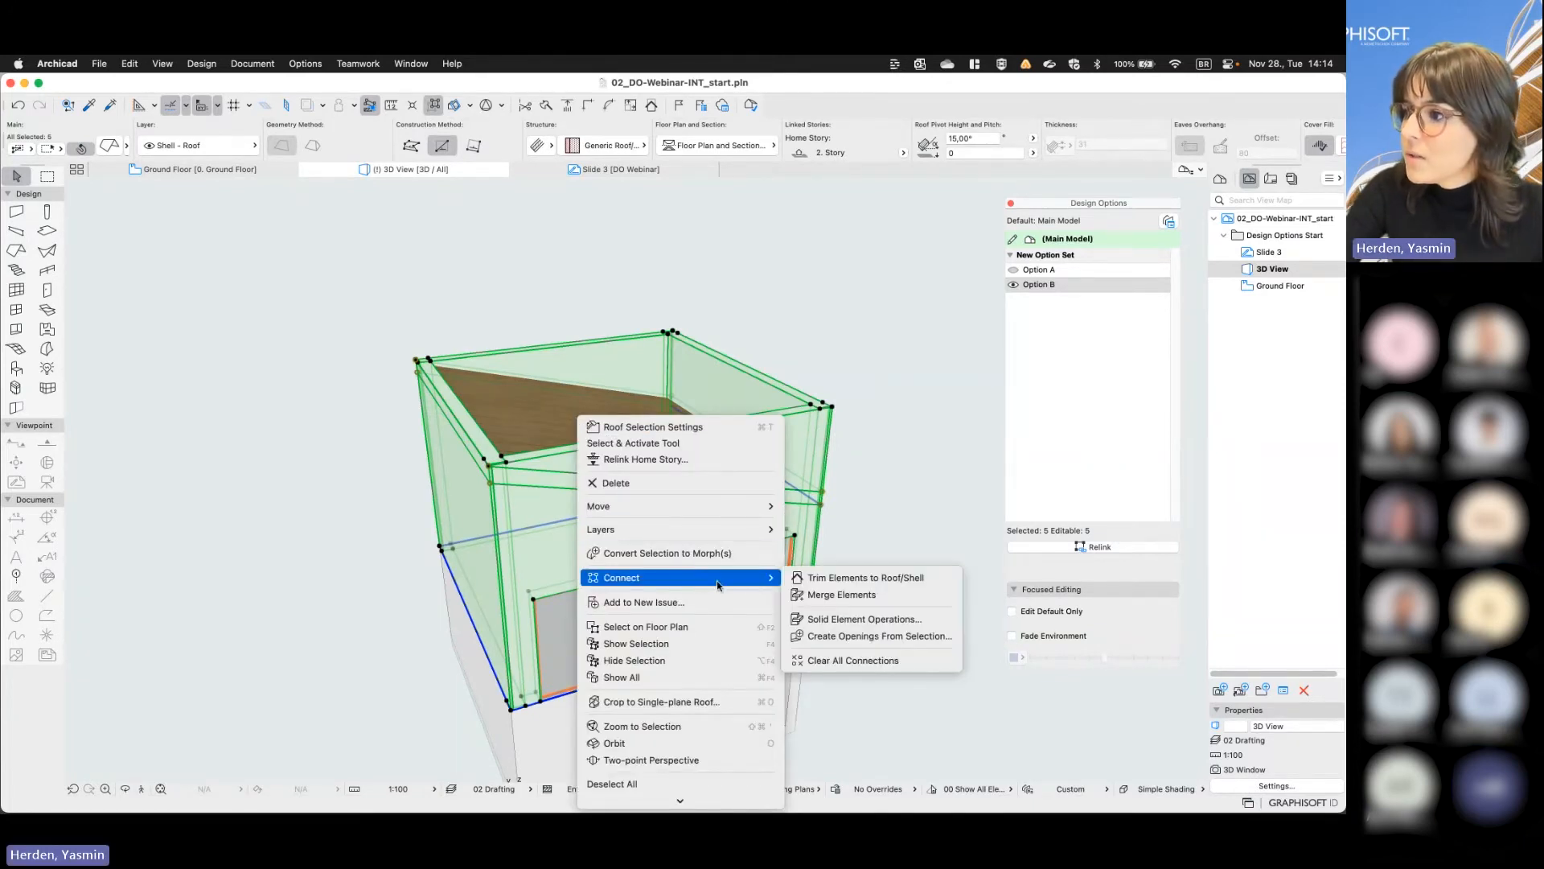
click(822, 579)
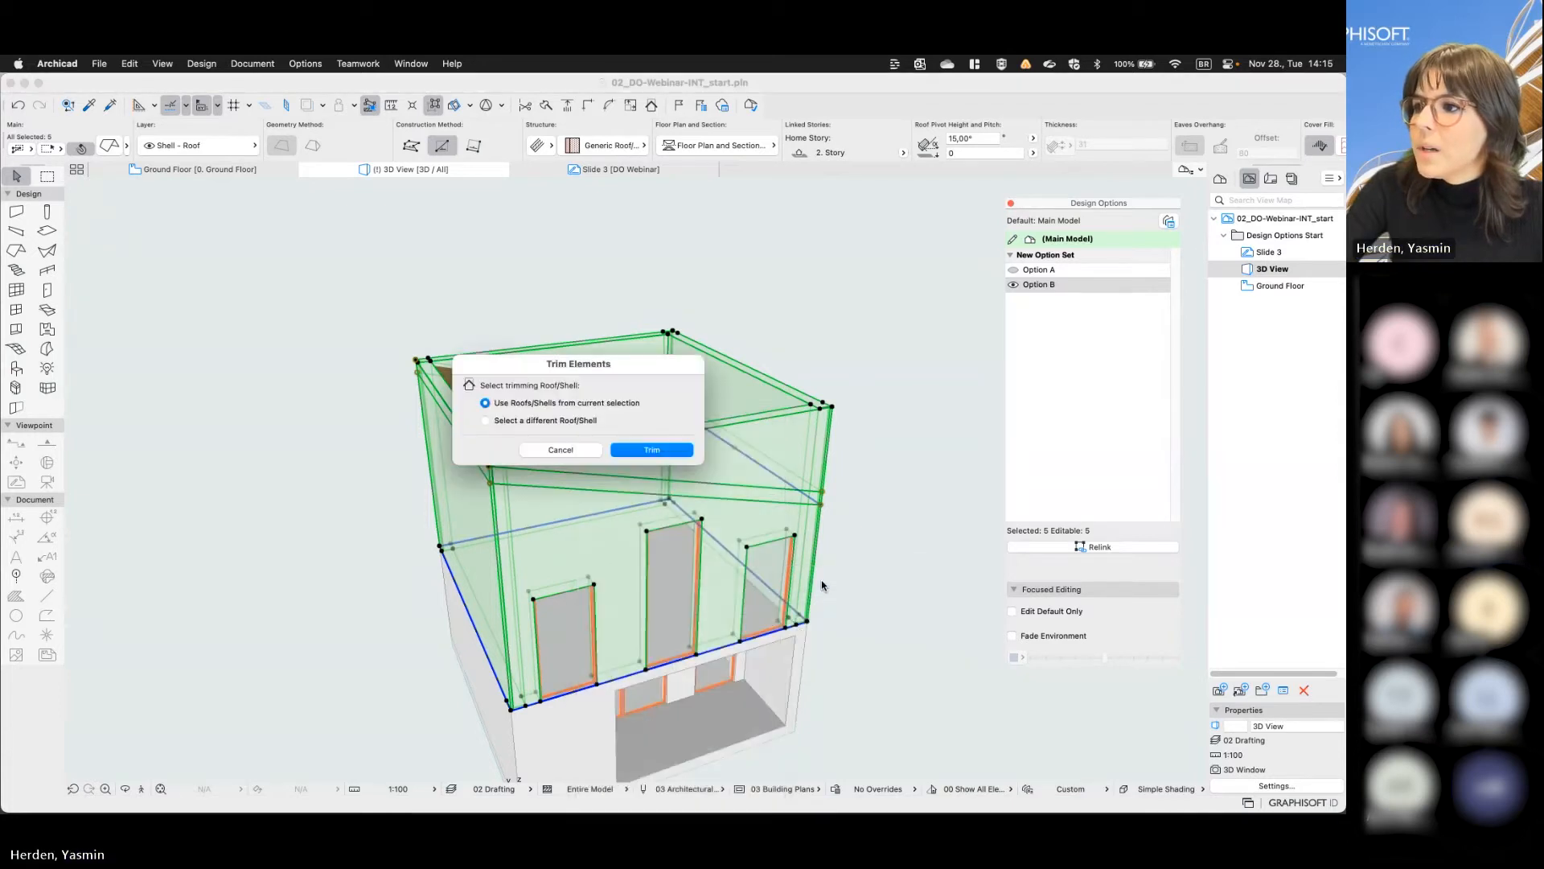
click(651, 446)
click(906, 499)
- Toggle Option B off and on to check the trimmed walls with and without its roof
shift+middle_drag(906, 499, 837, 434)
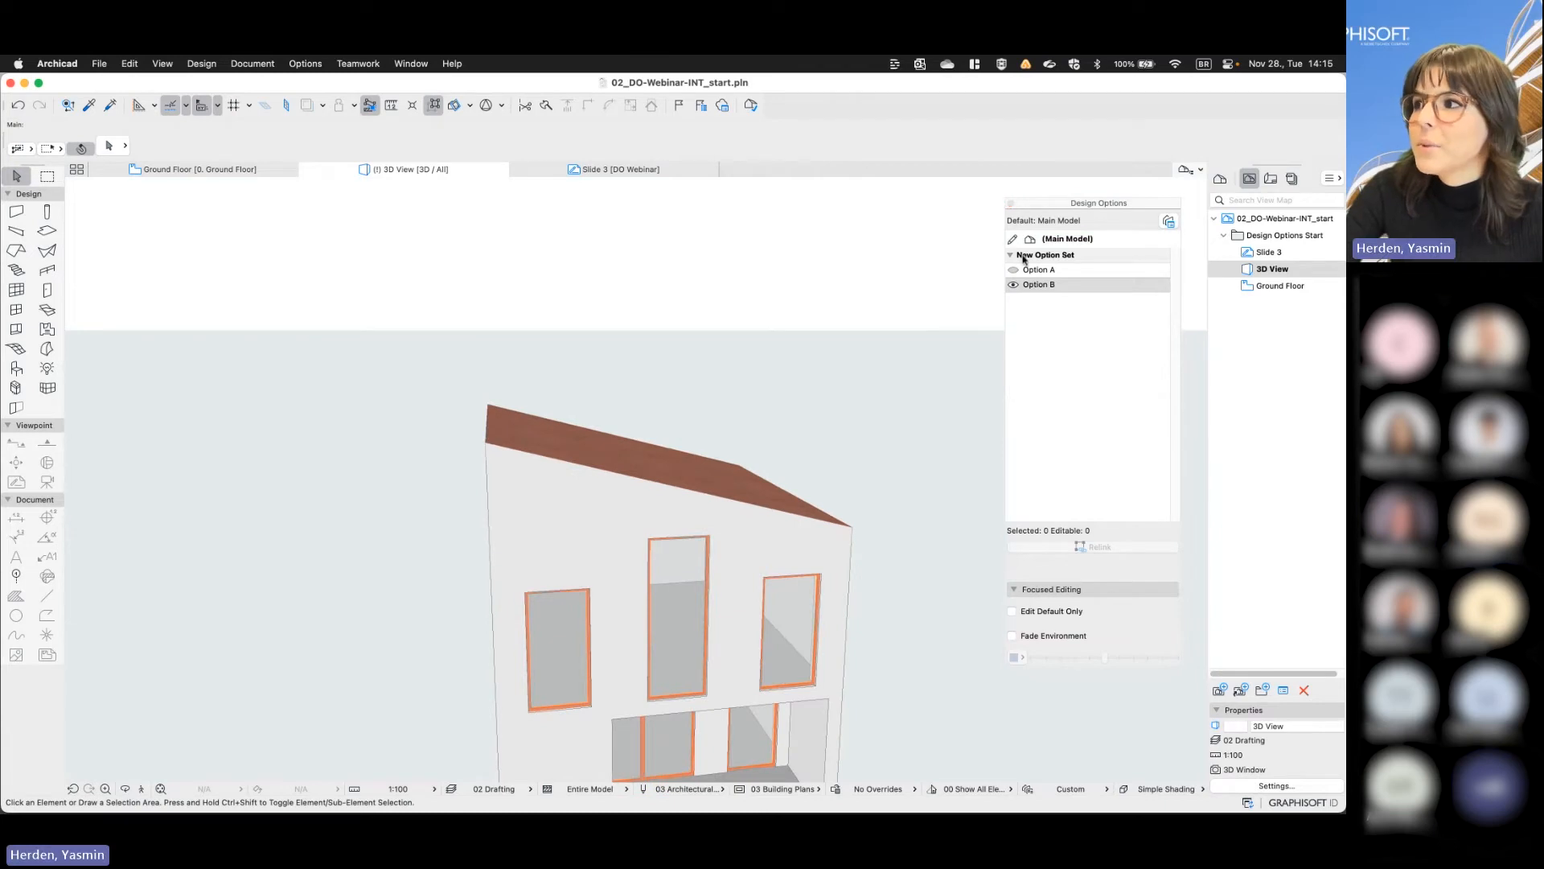
click(1015, 286)
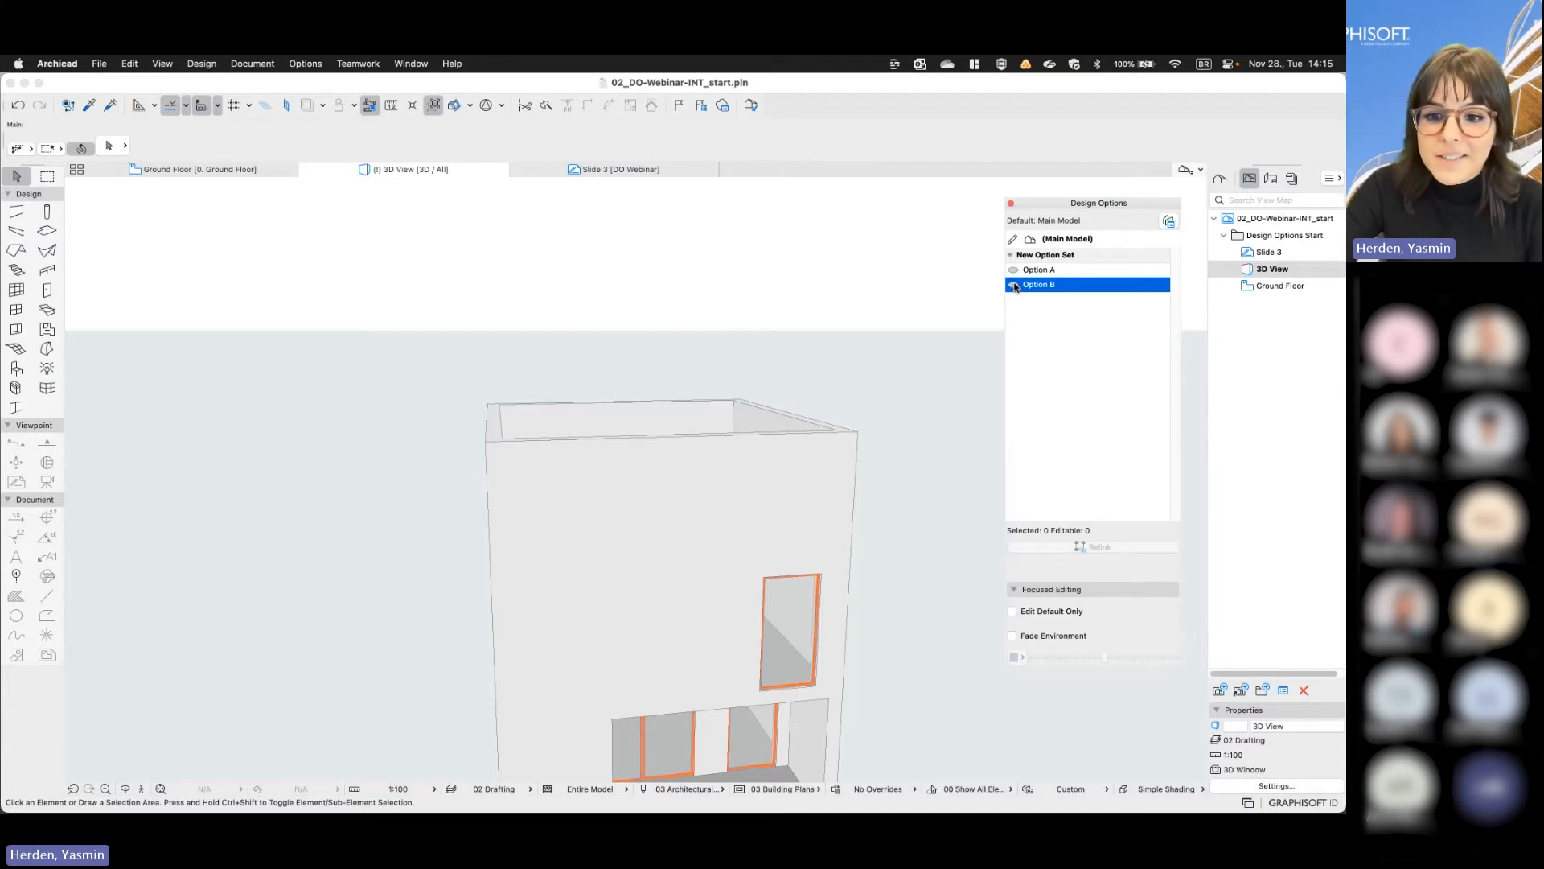
click(1015, 286)
- Delete the middle and left upper-floor front windows from Option B
shift+middle_drag(903, 490, 732, 489)
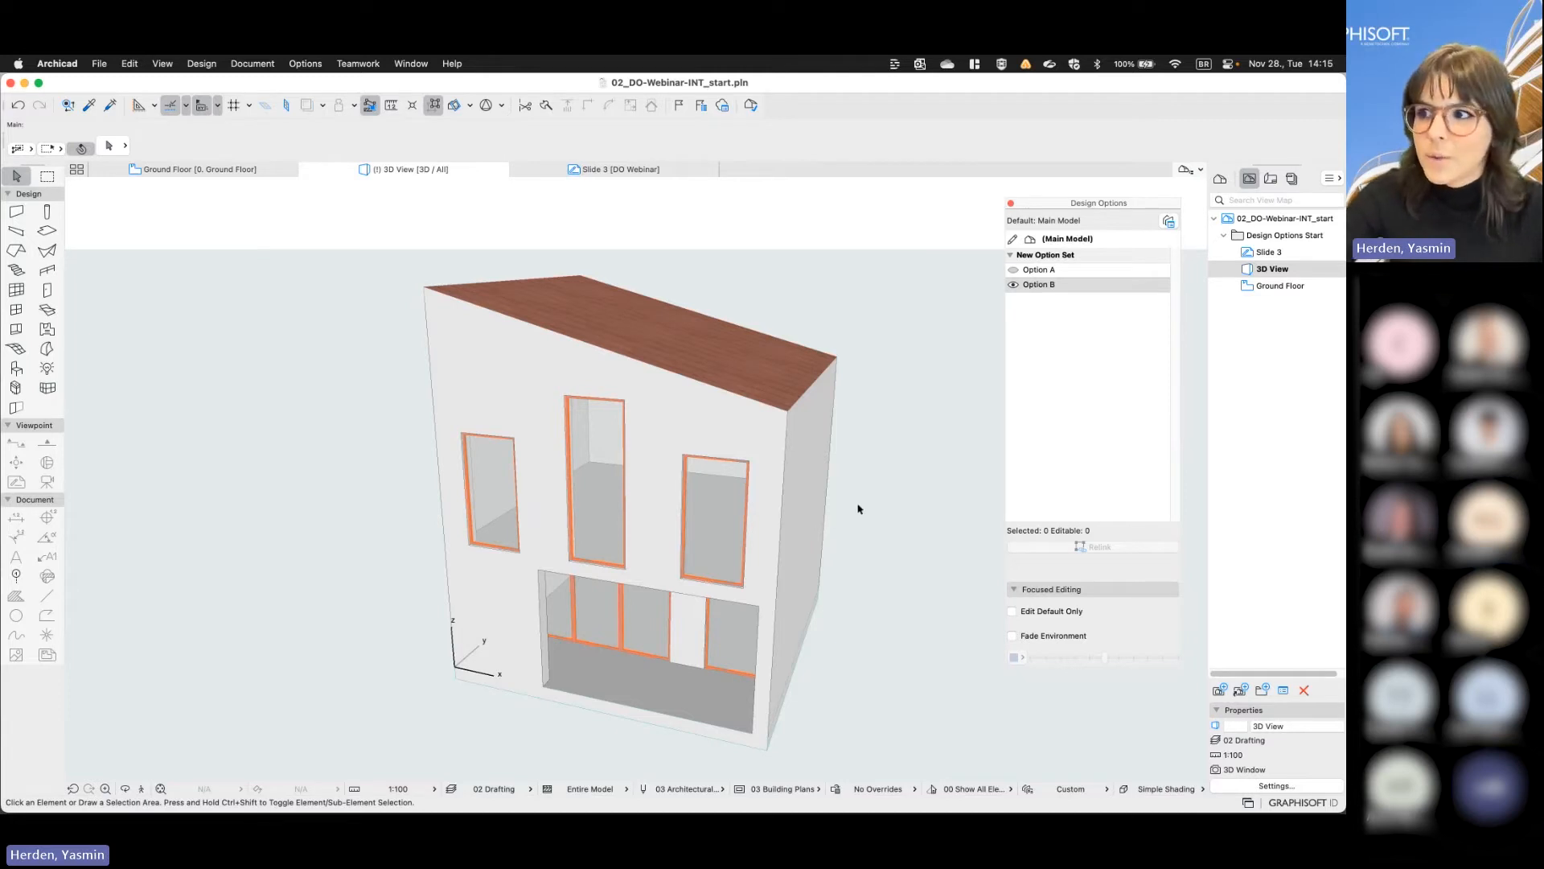
click(594, 519)
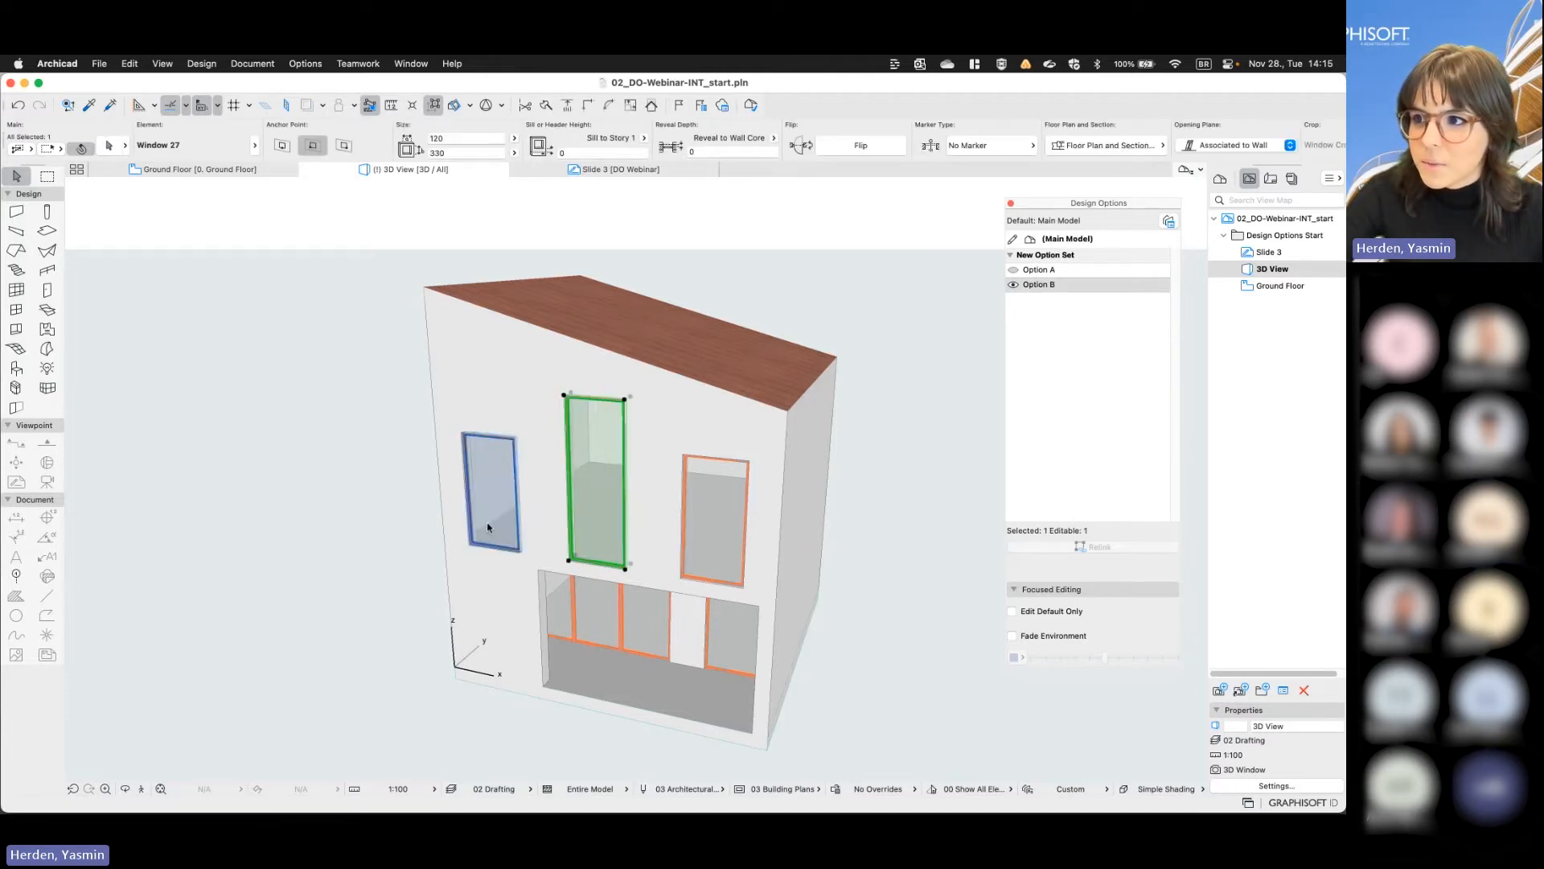
shift+click(486, 526)
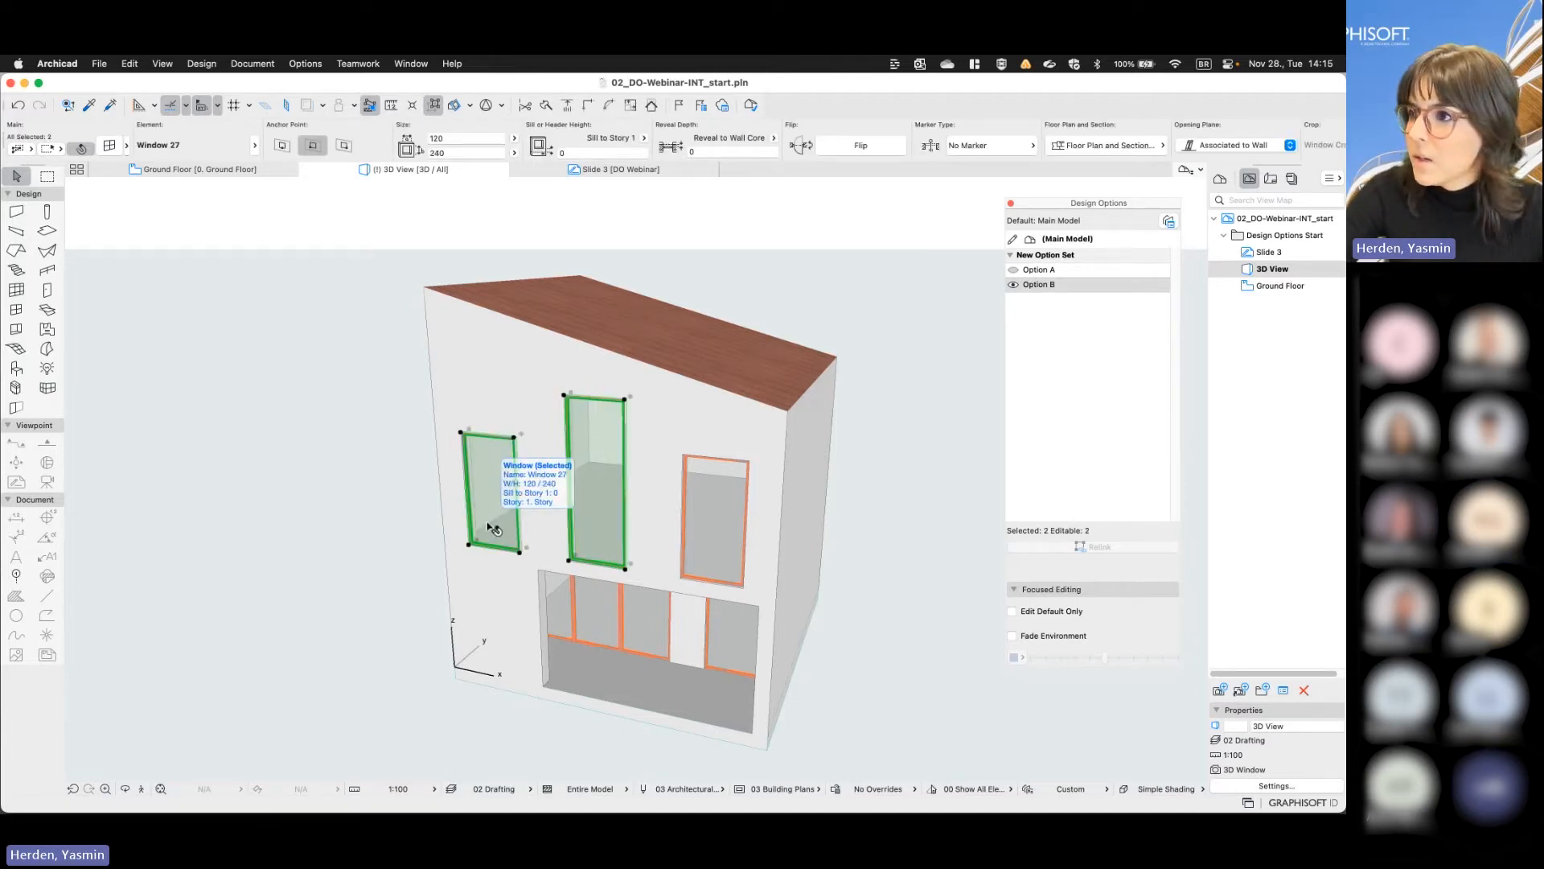
key(Delete)
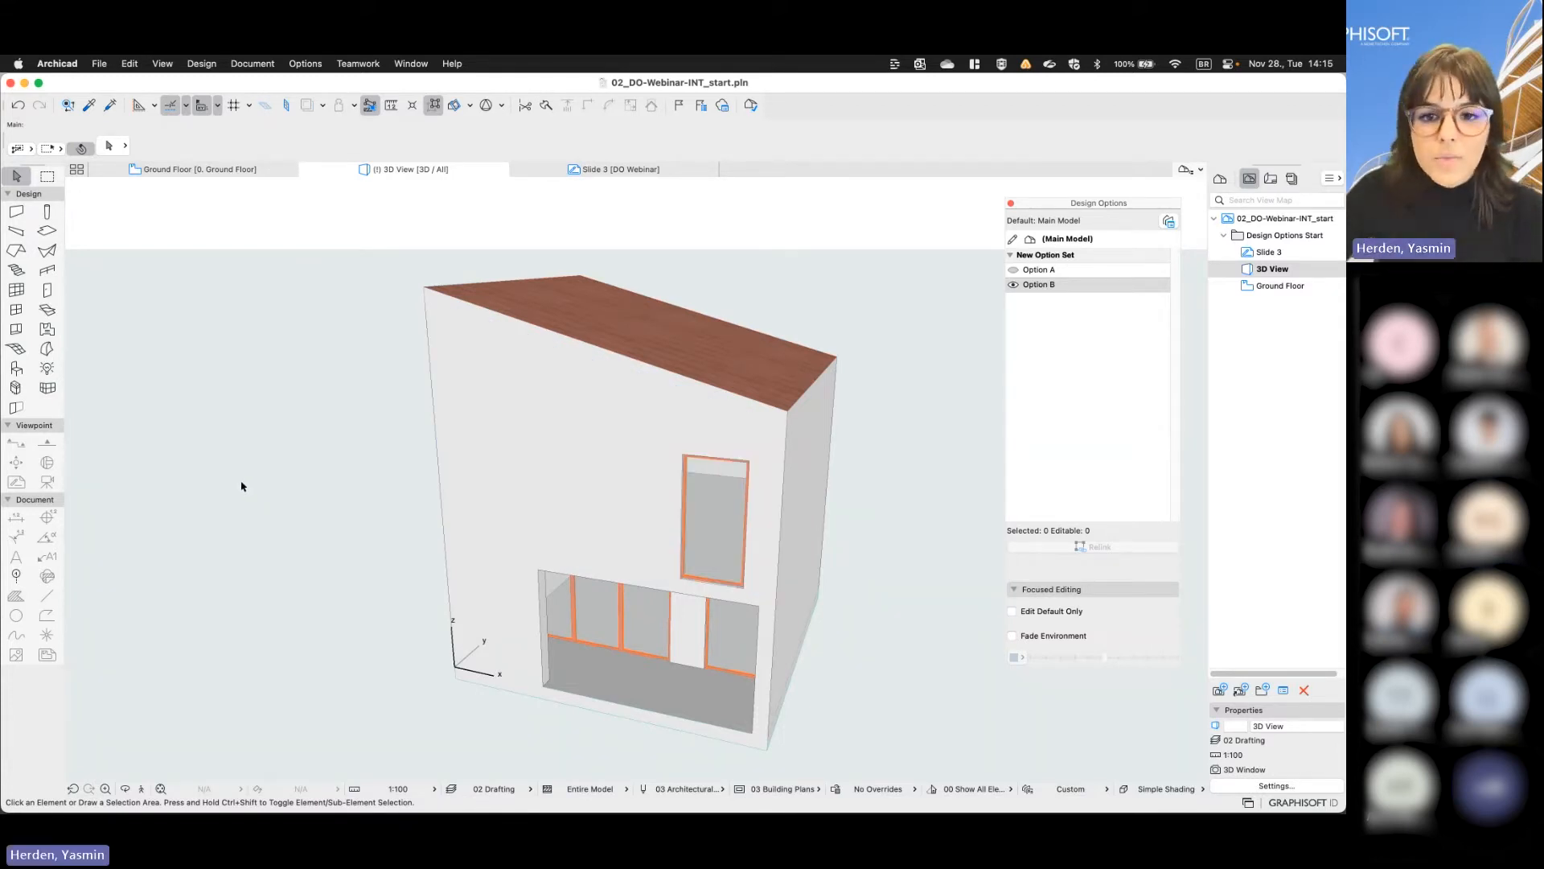
- Place a 360 x 300 Horizontal Multi-Sash Window 27 in the upper-floor front wall where the two windows were
click(16, 309)
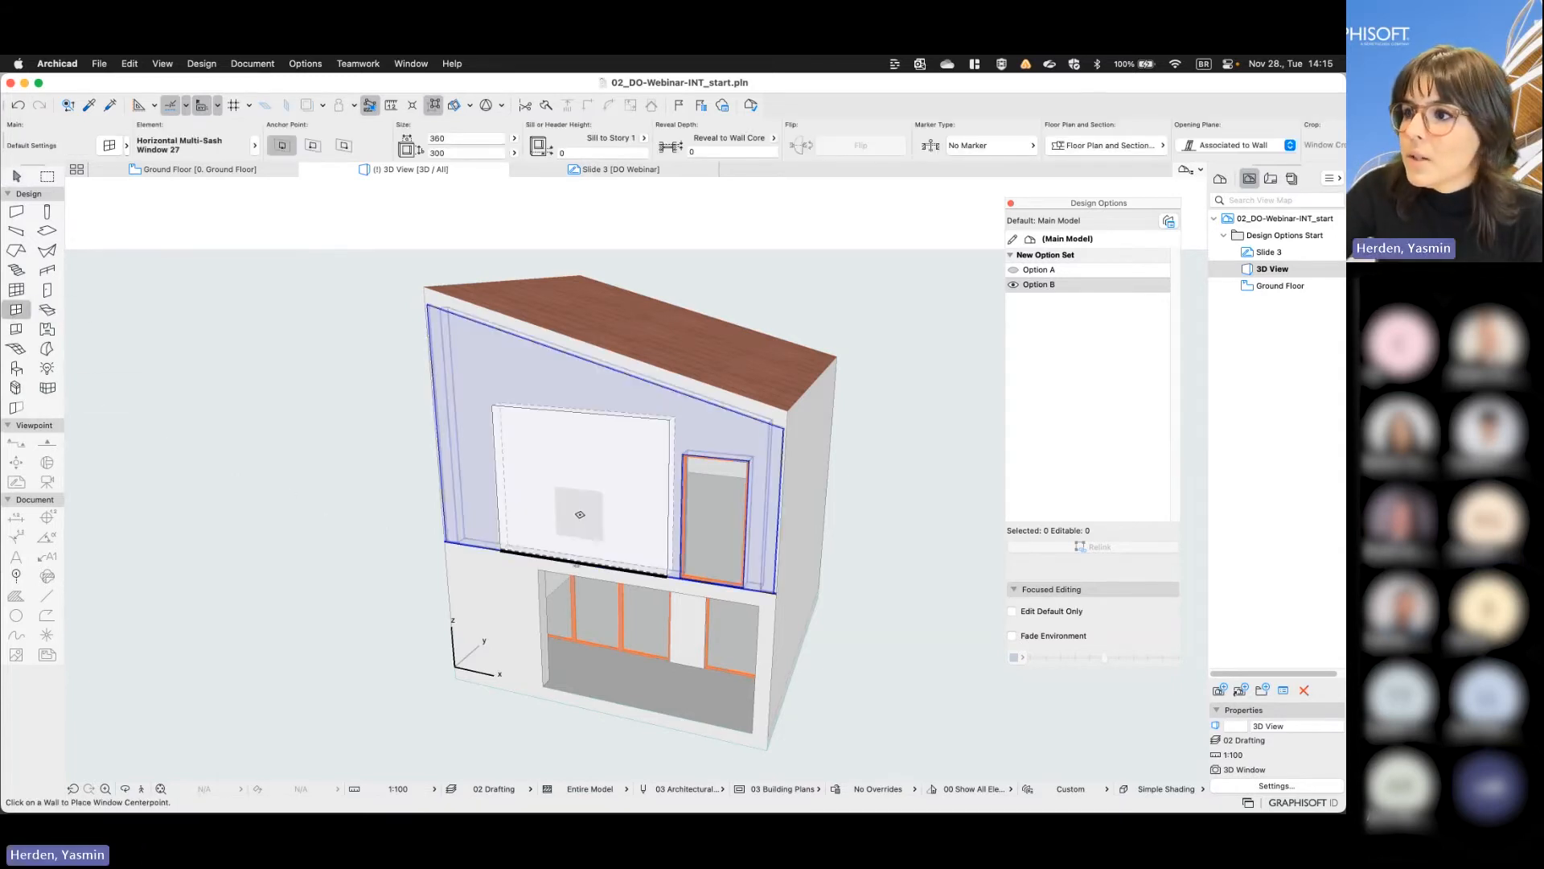
click(555, 513)
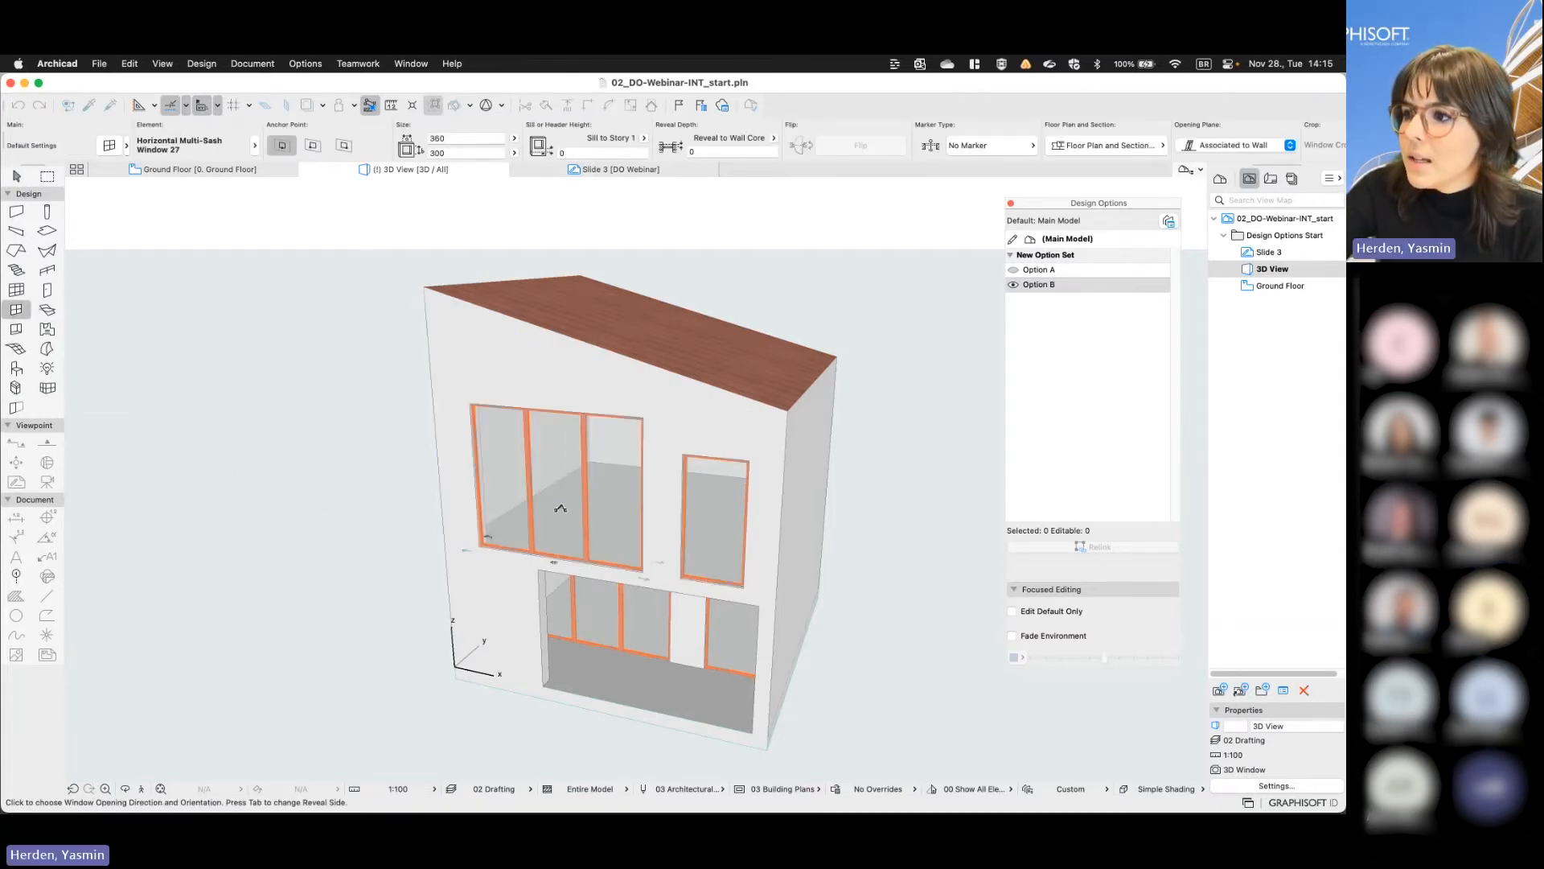
click(651, 508)
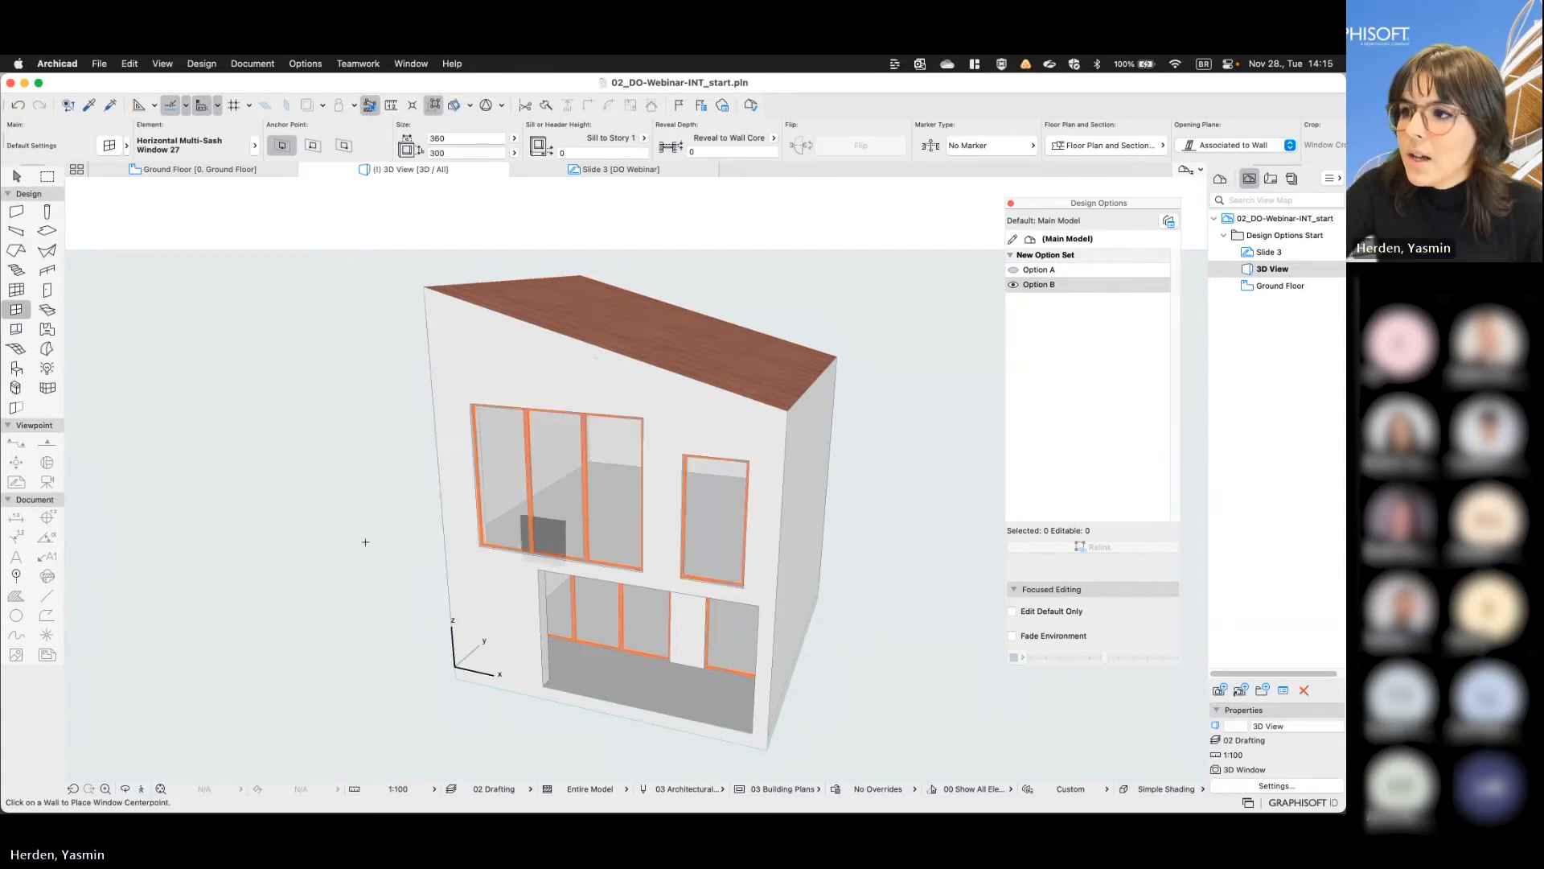
key(Escape)
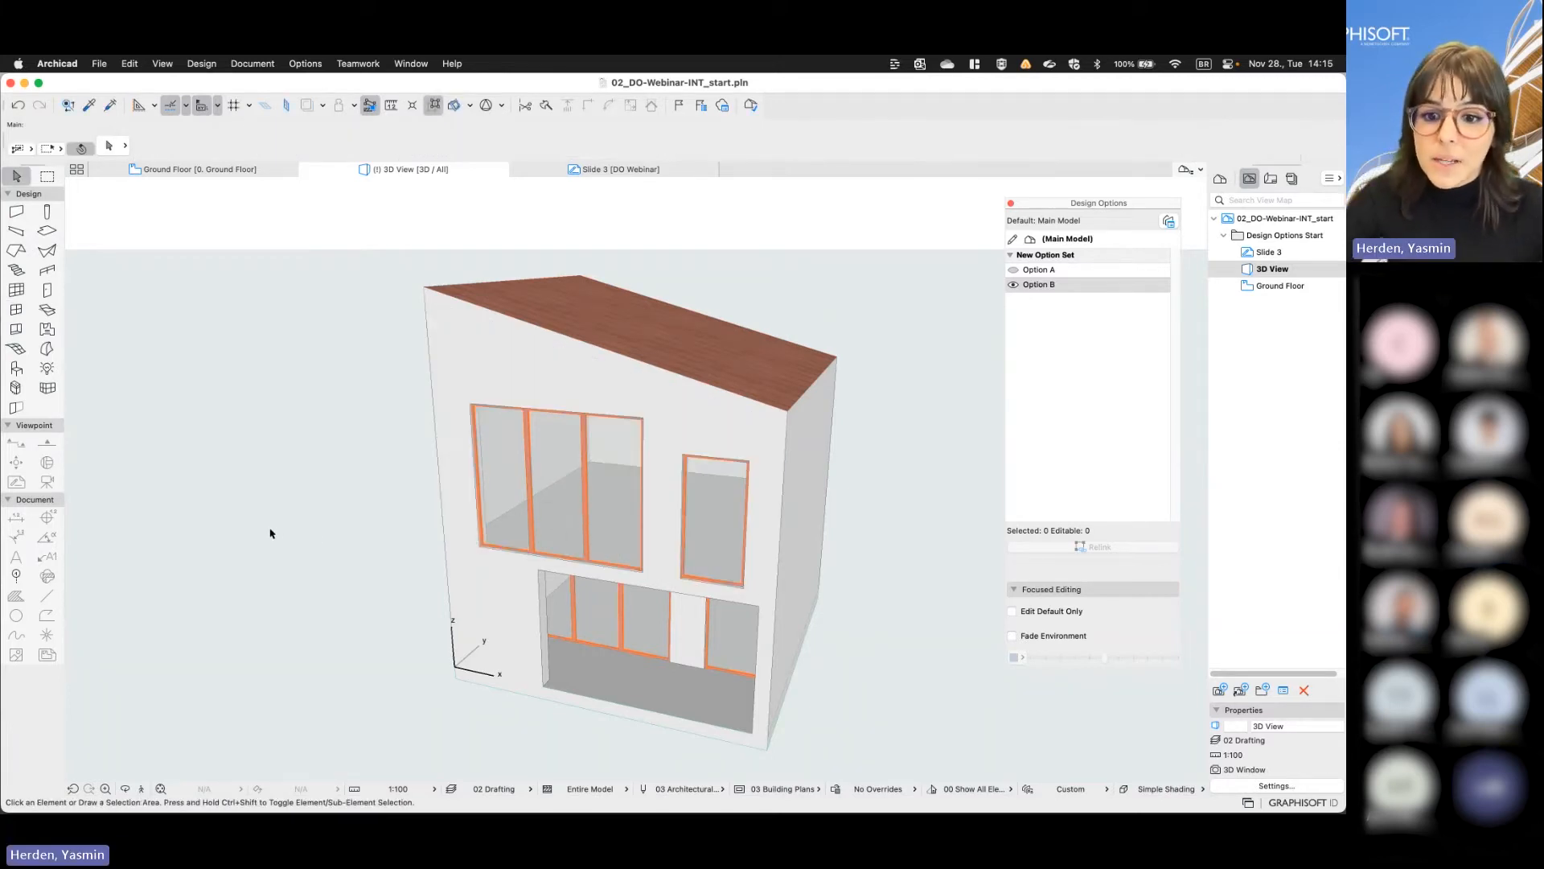
- Switch between Option A and Option B to check which option the new wide window belongs to, ending on Option B
mouse_move(365, 576)
shift+middle_down()
mouse_move(420, 566)
mouse_move(366, 573)
shift+middle_up()
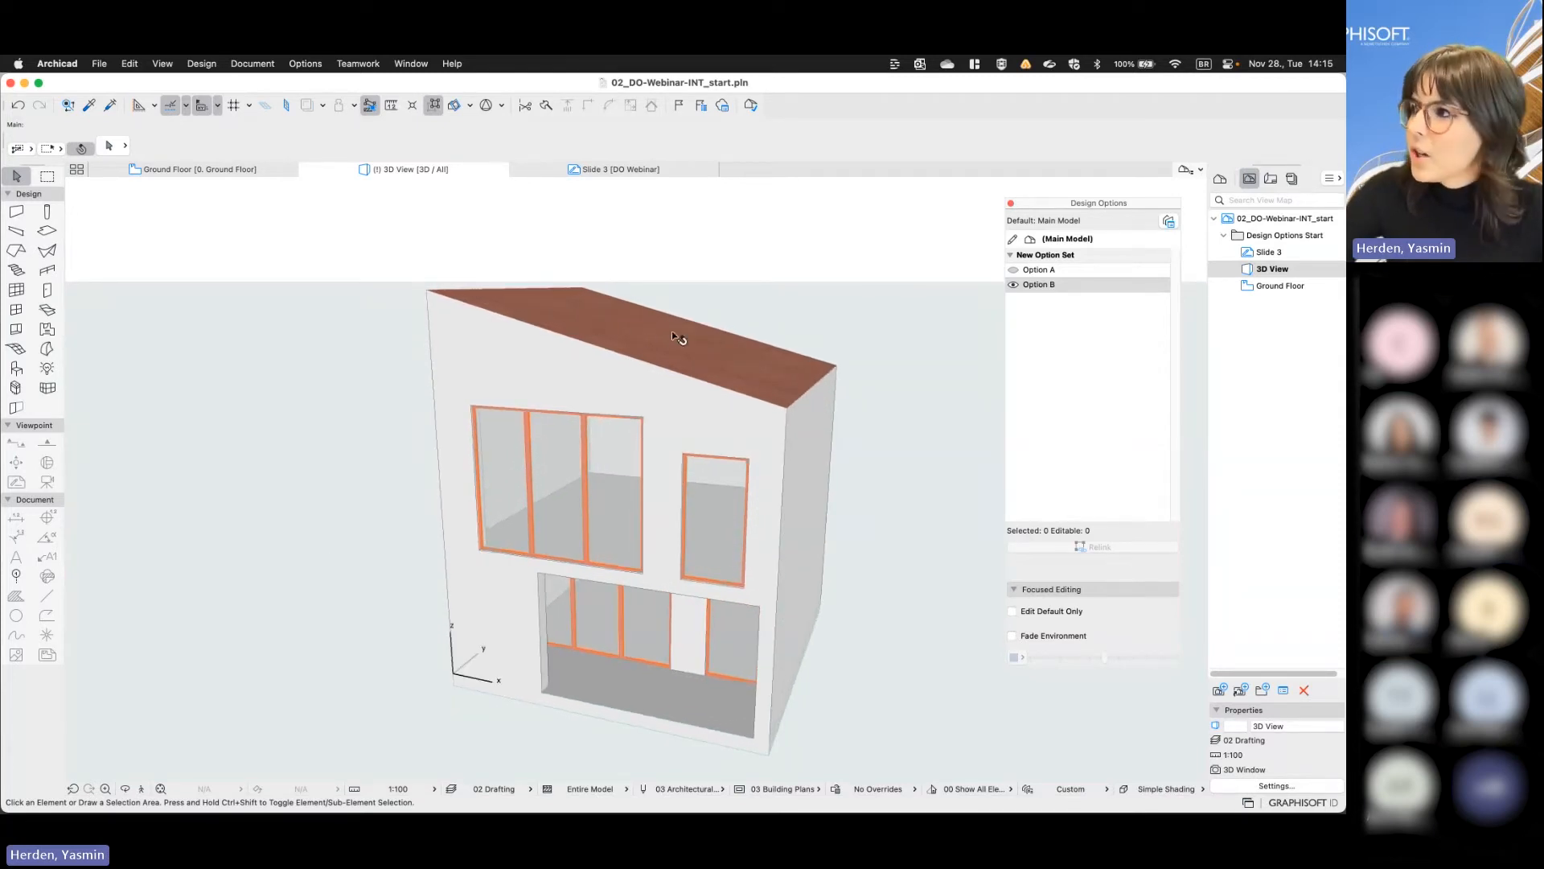
click(1013, 270)
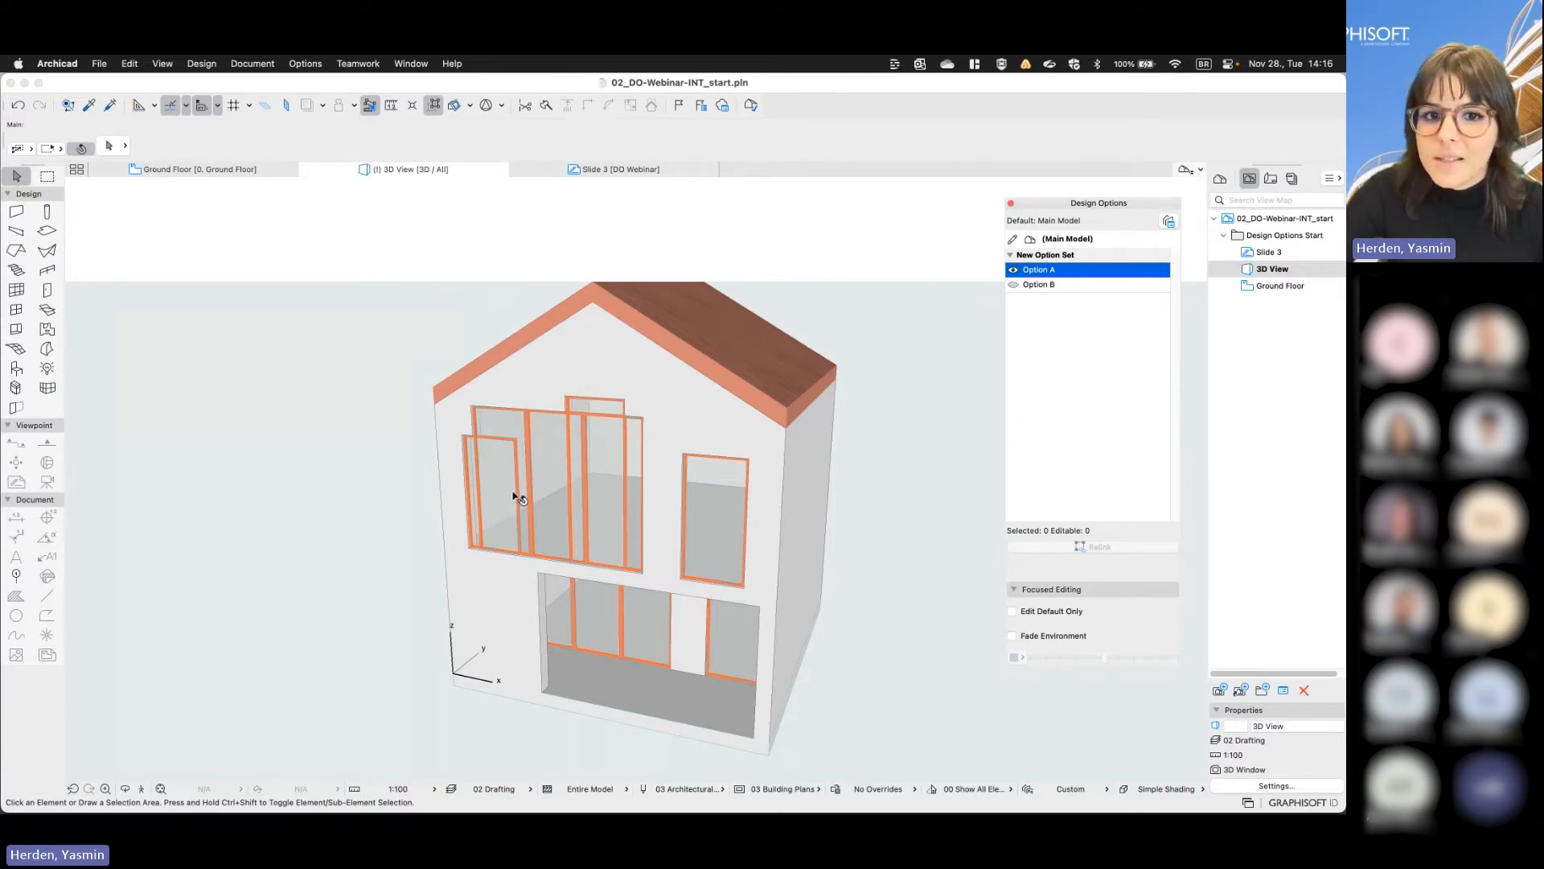
mouse_move(514, 497)
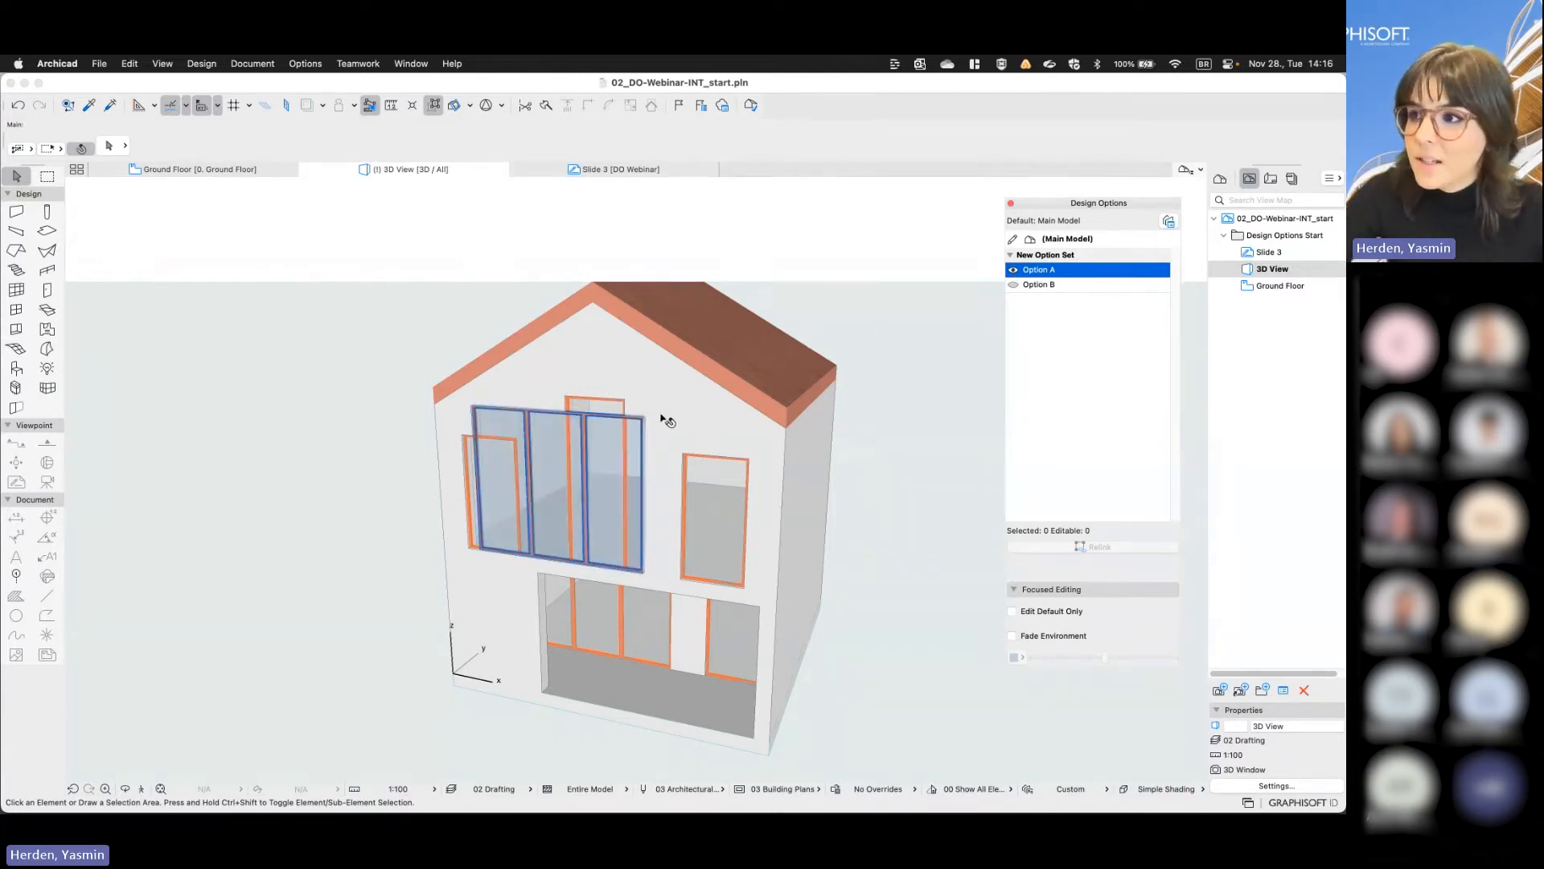
click(1015, 285)
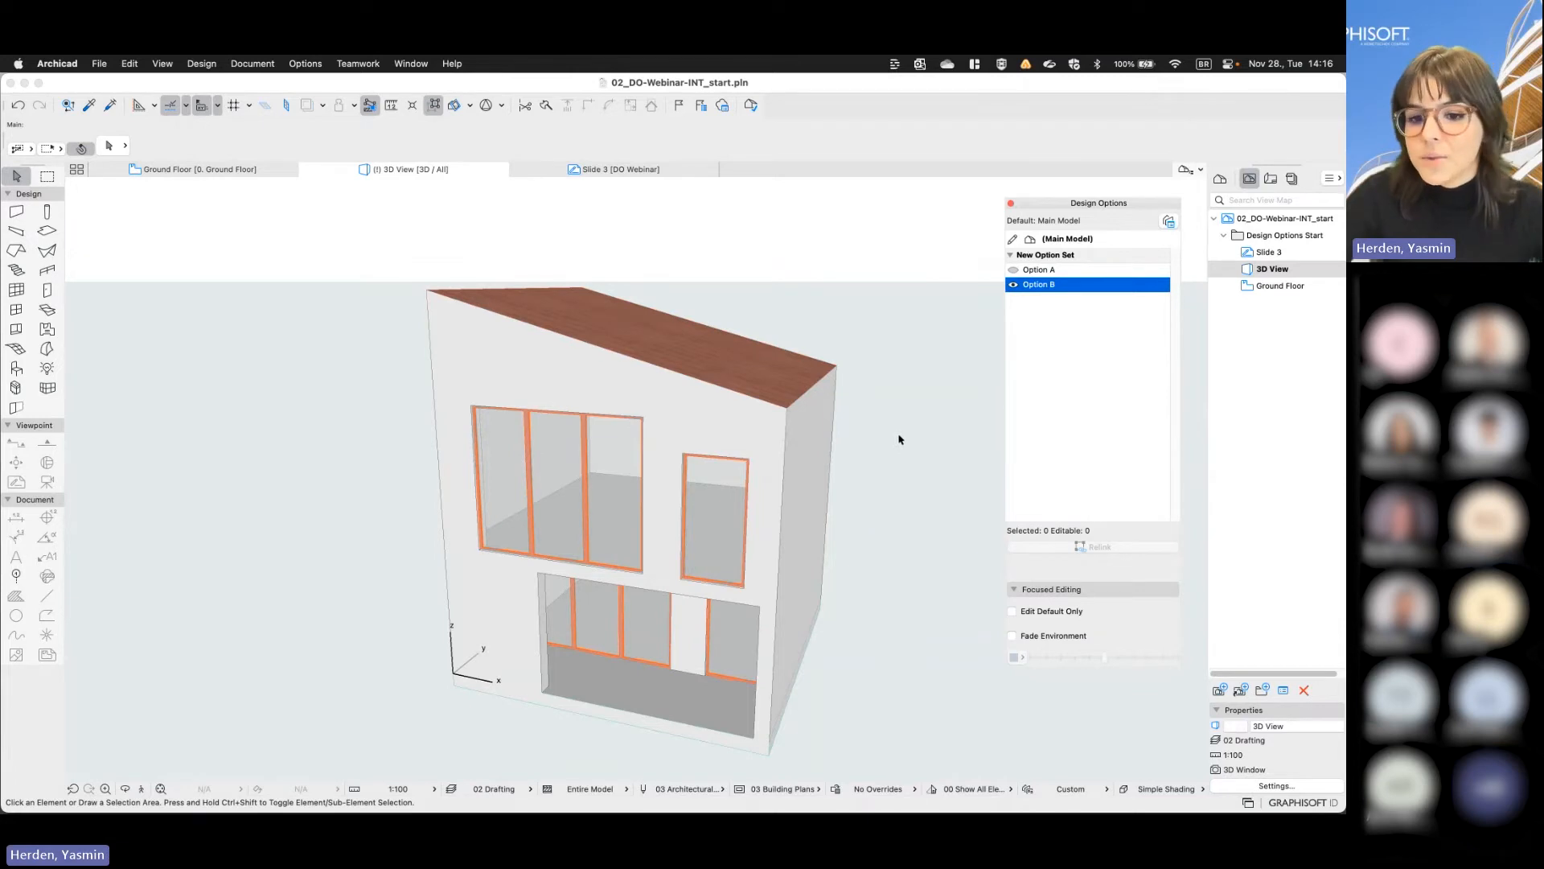
click(1014, 271)
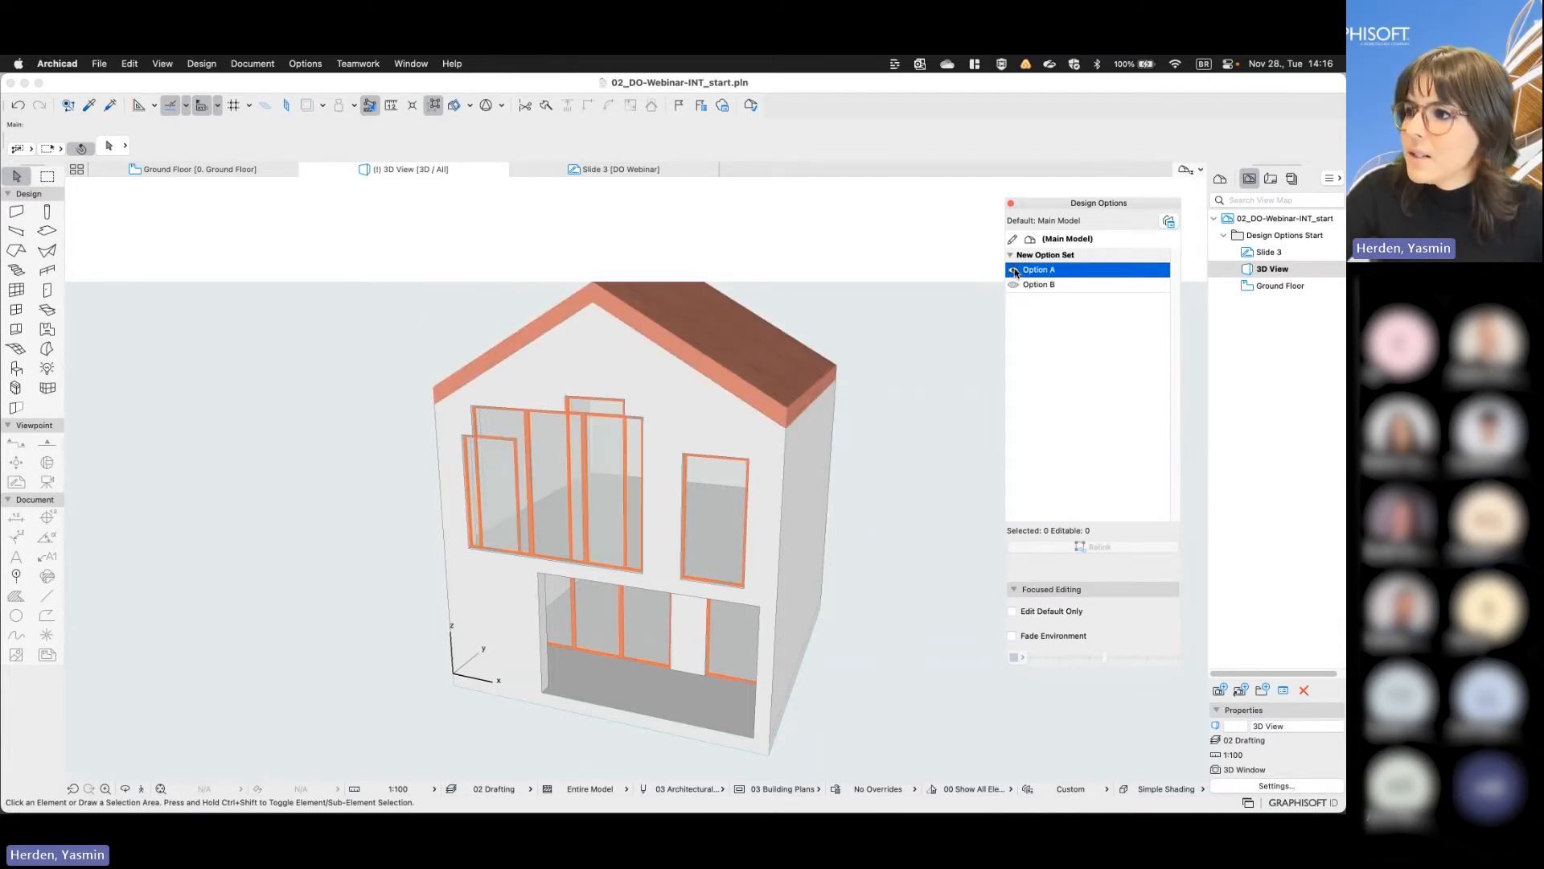
click(1014, 285)
click(1014, 286)
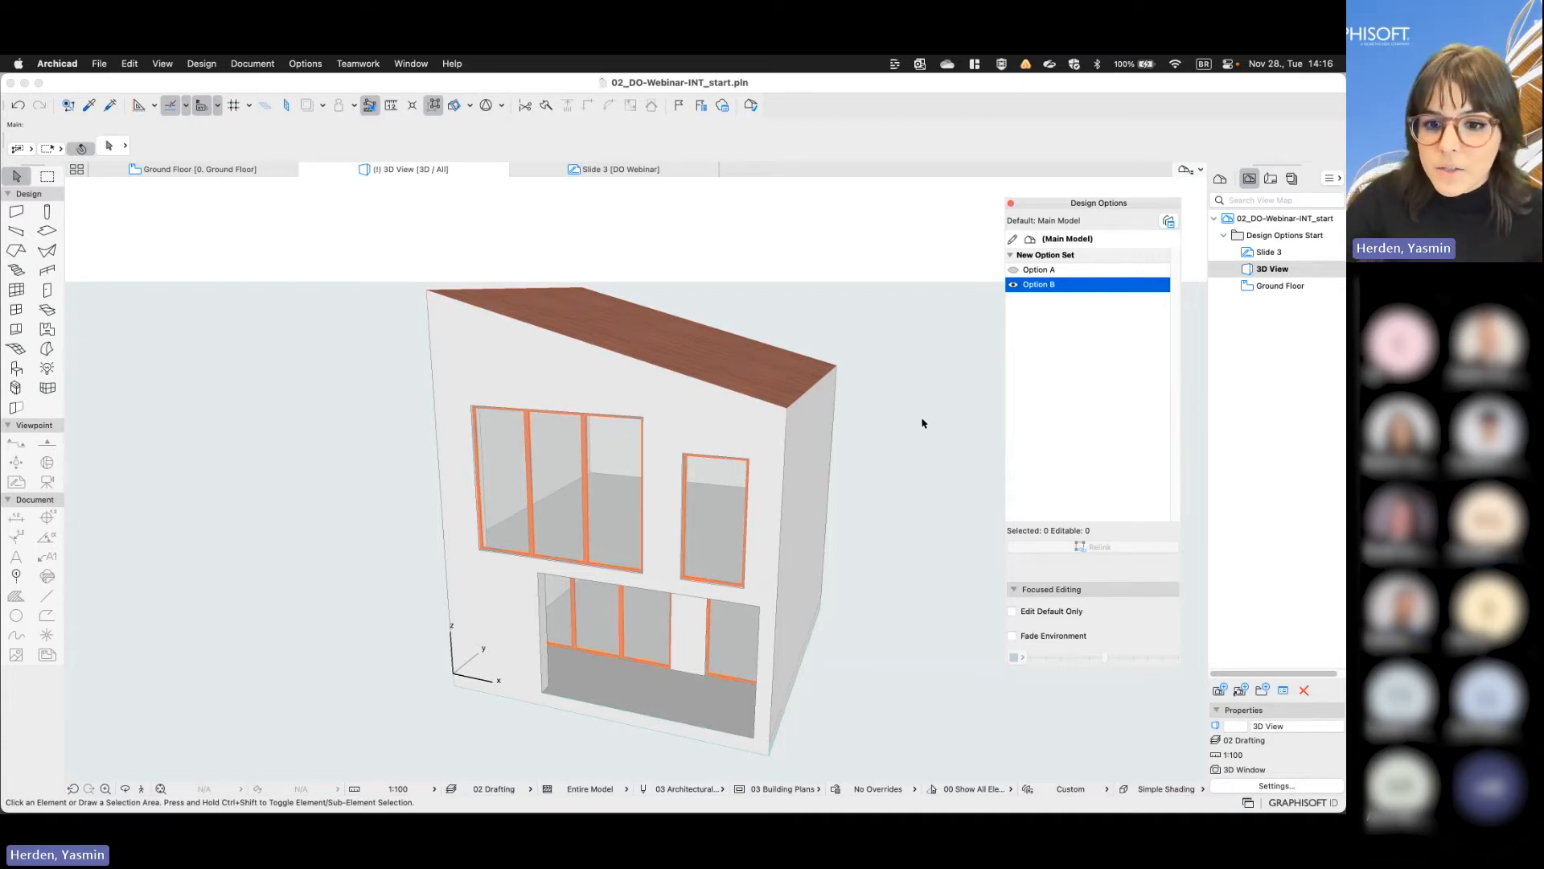
- Delete the wide front window from the Main Model and place it again in the same spot with Option B as default
click(607, 503)
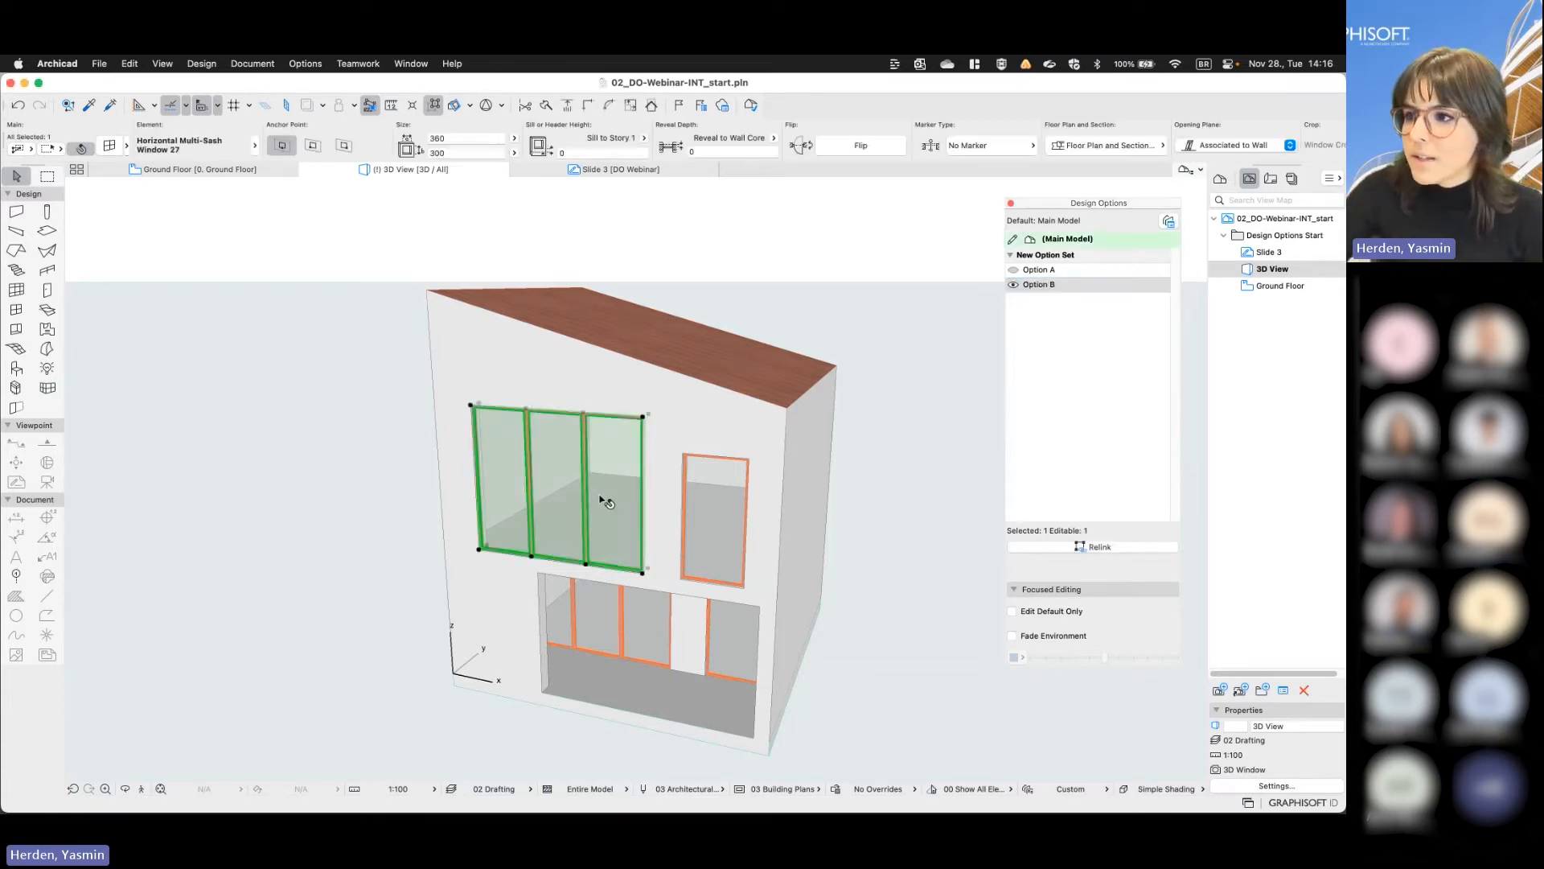
key(Delete)
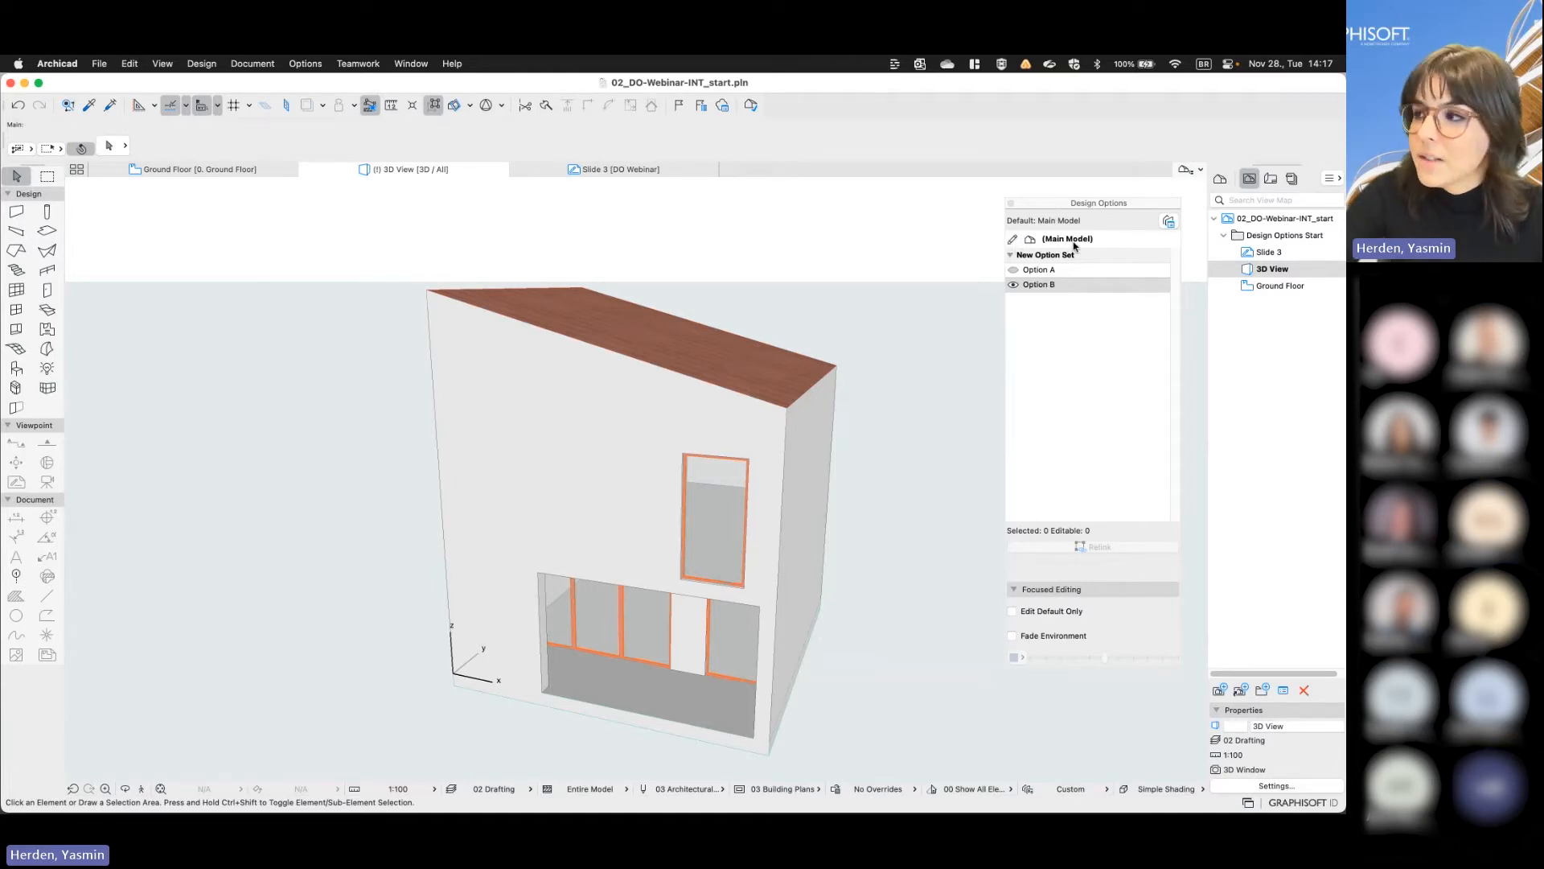
click(1046, 286)
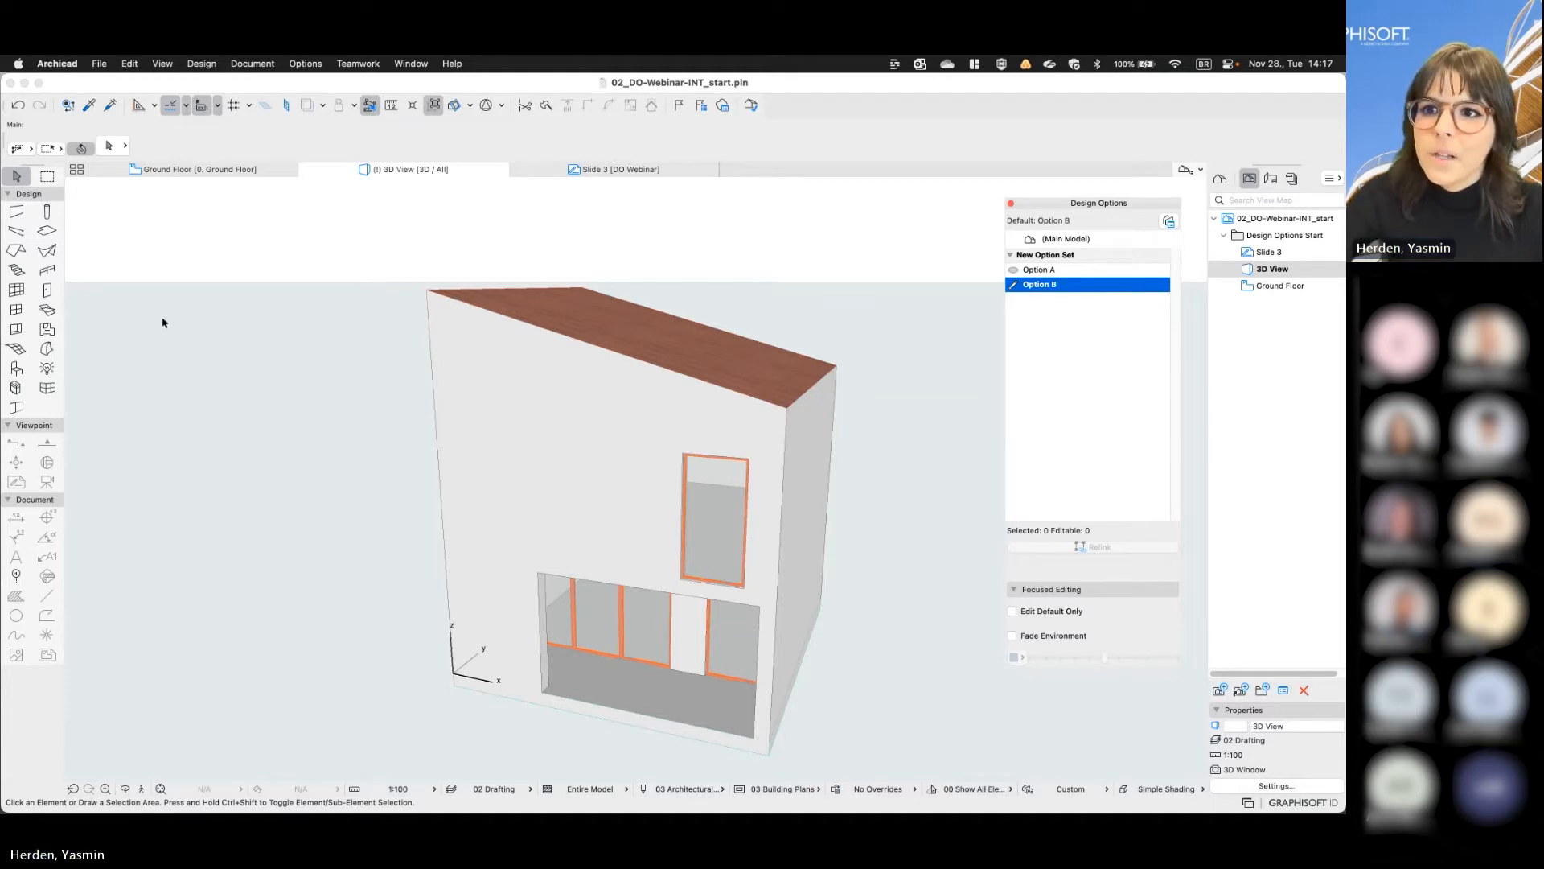
click(18, 309)
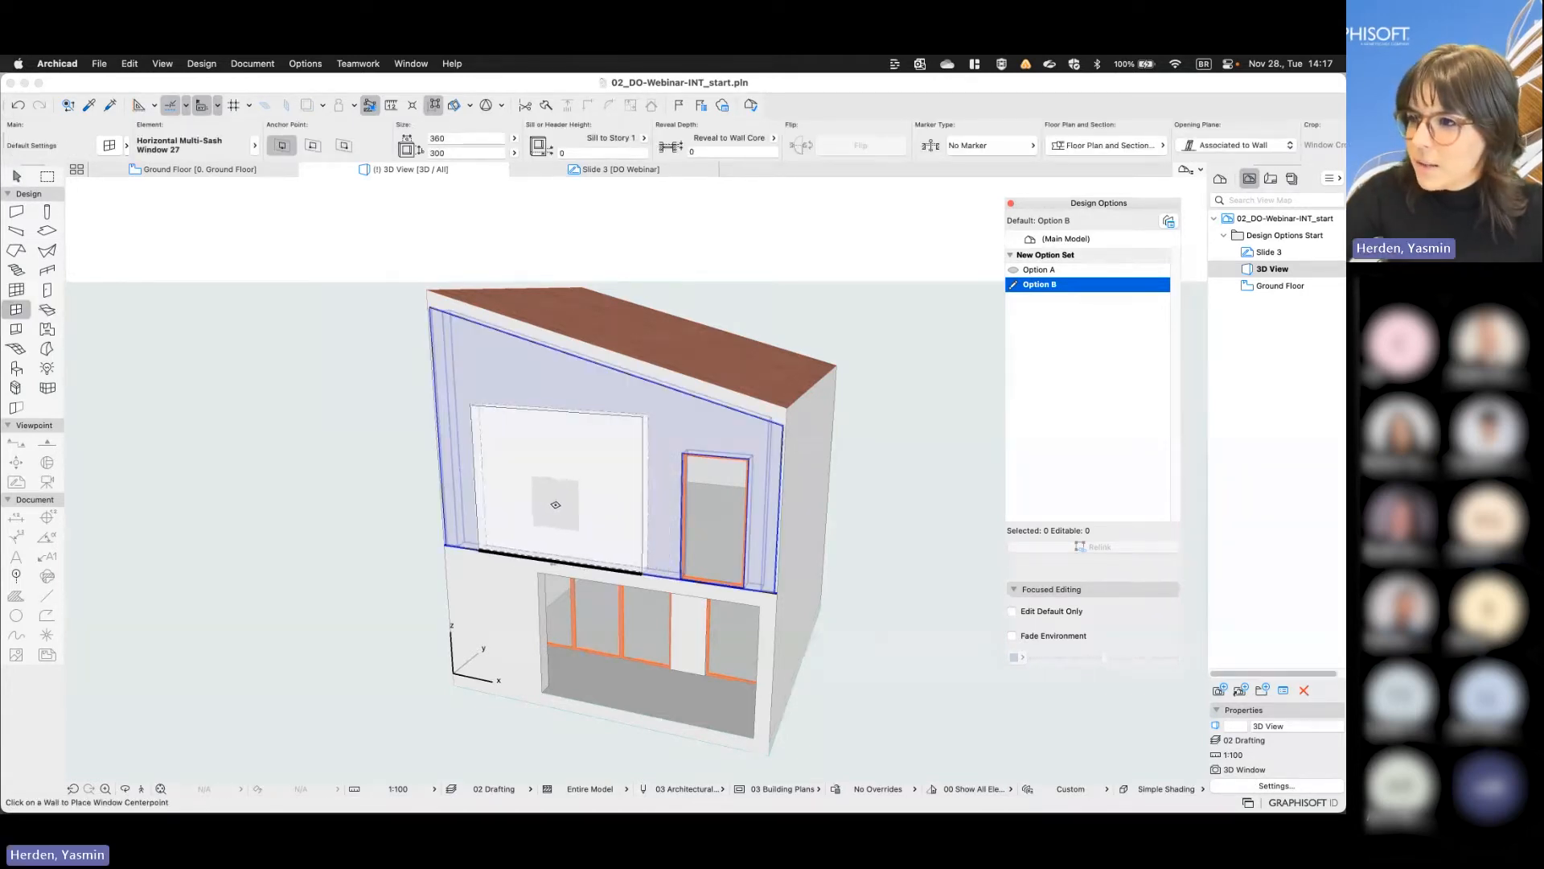
click(557, 498)
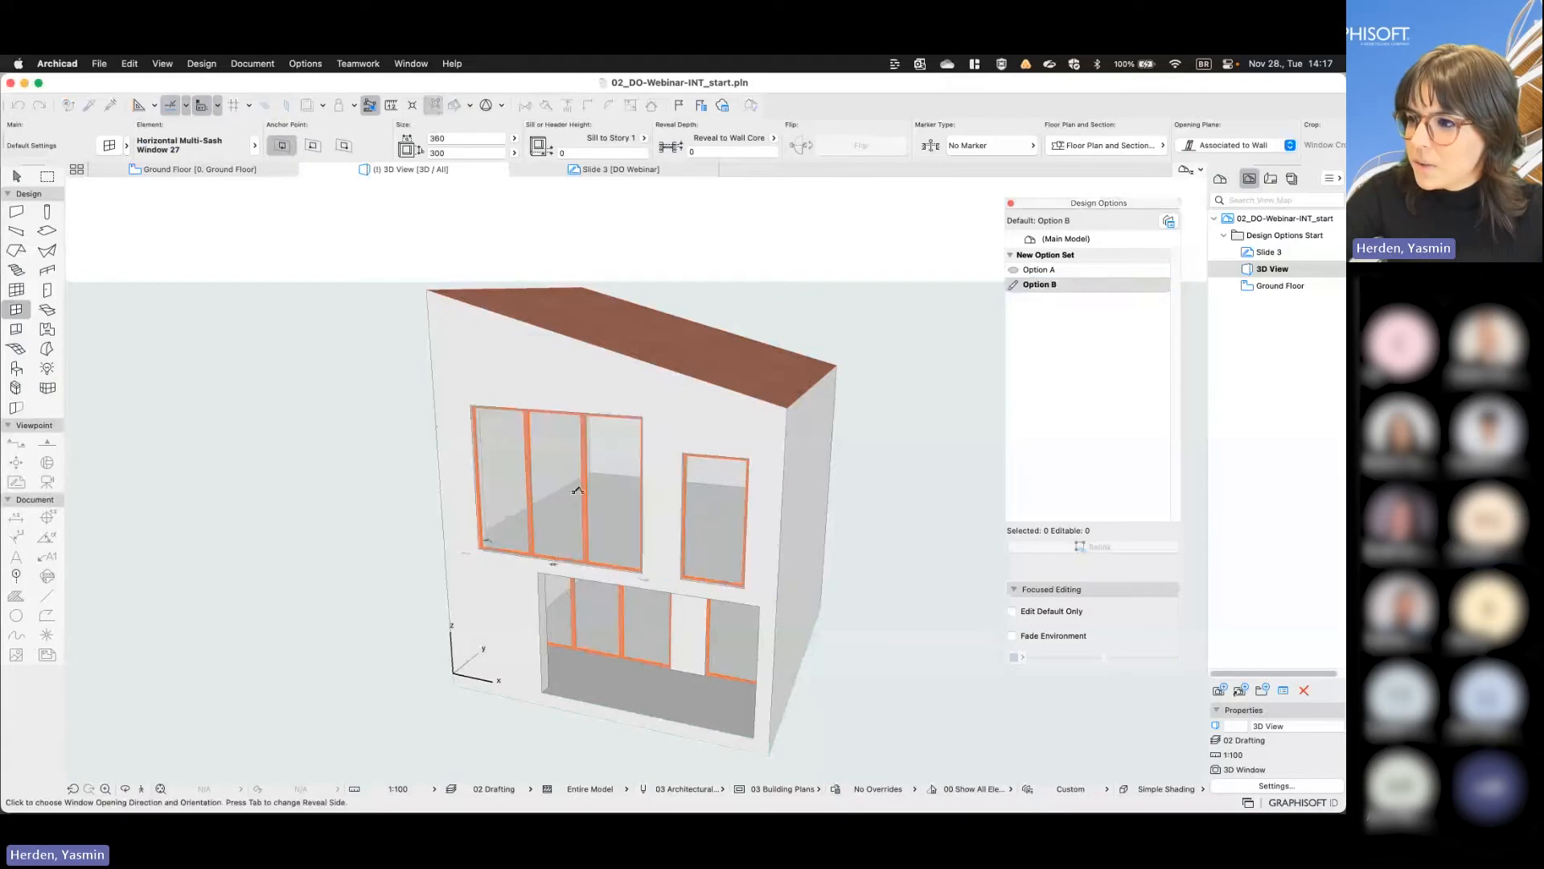
click(661, 493)
key(Escape)
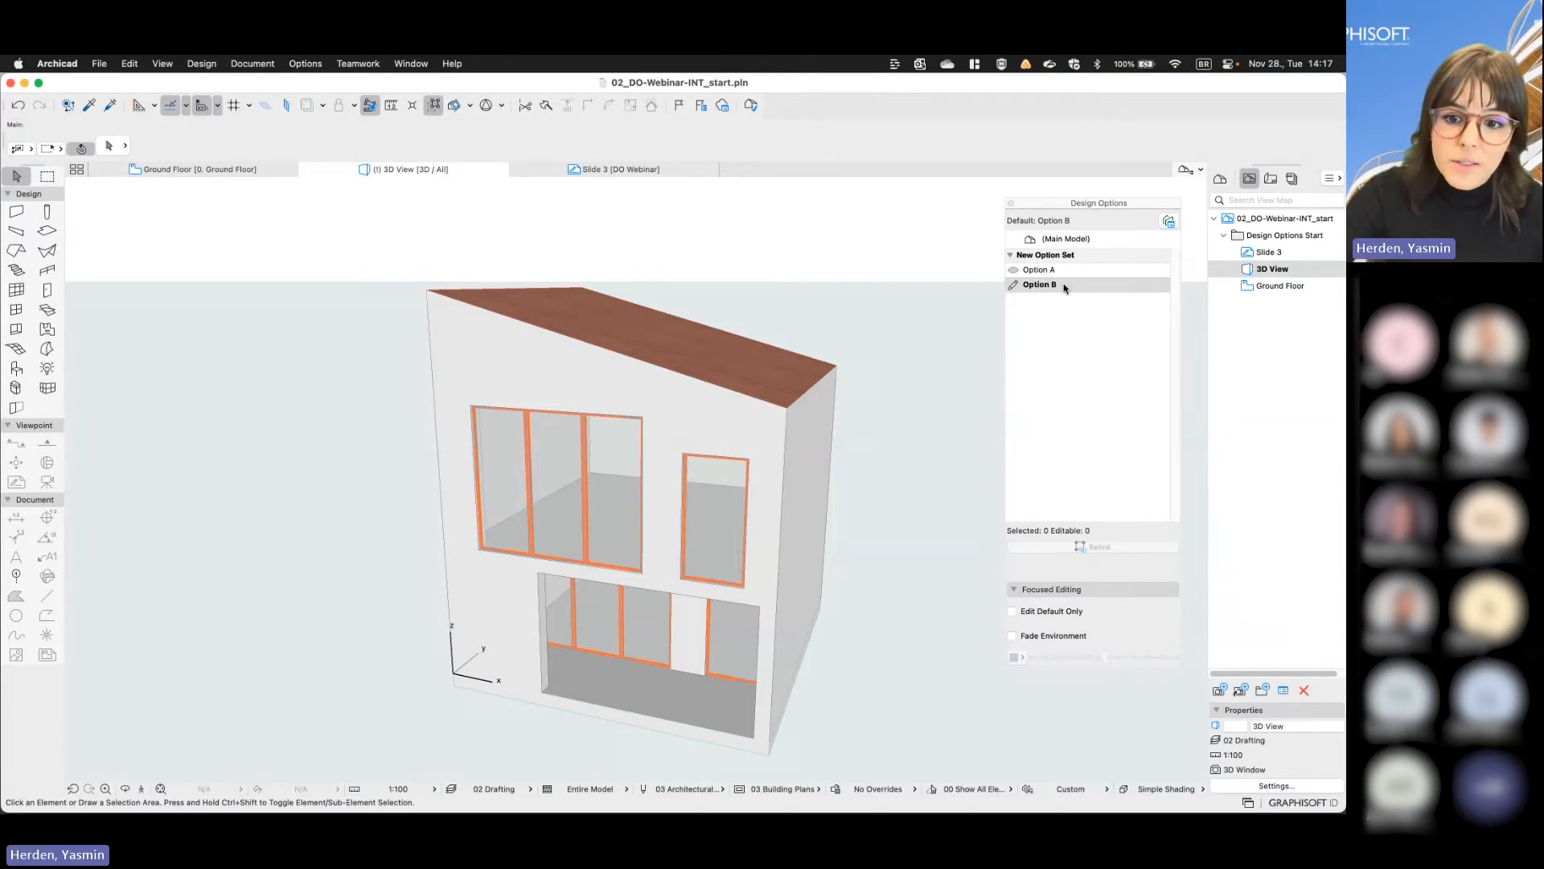
- Switch the default design option between Main Model and Option B, ending on Main Model
click(1068, 240)
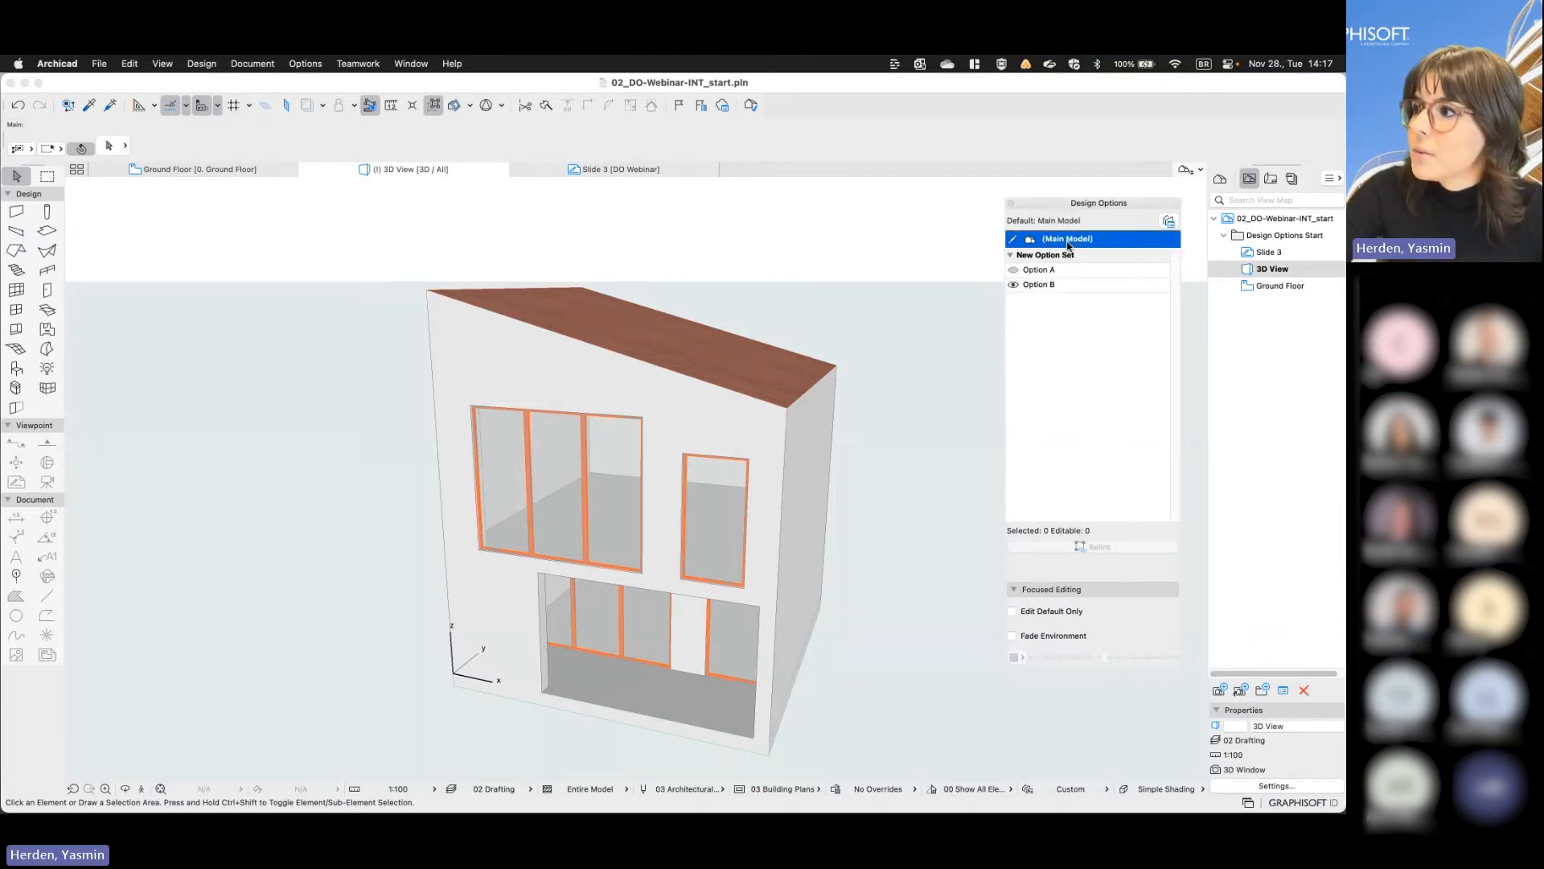
click(1034, 286)
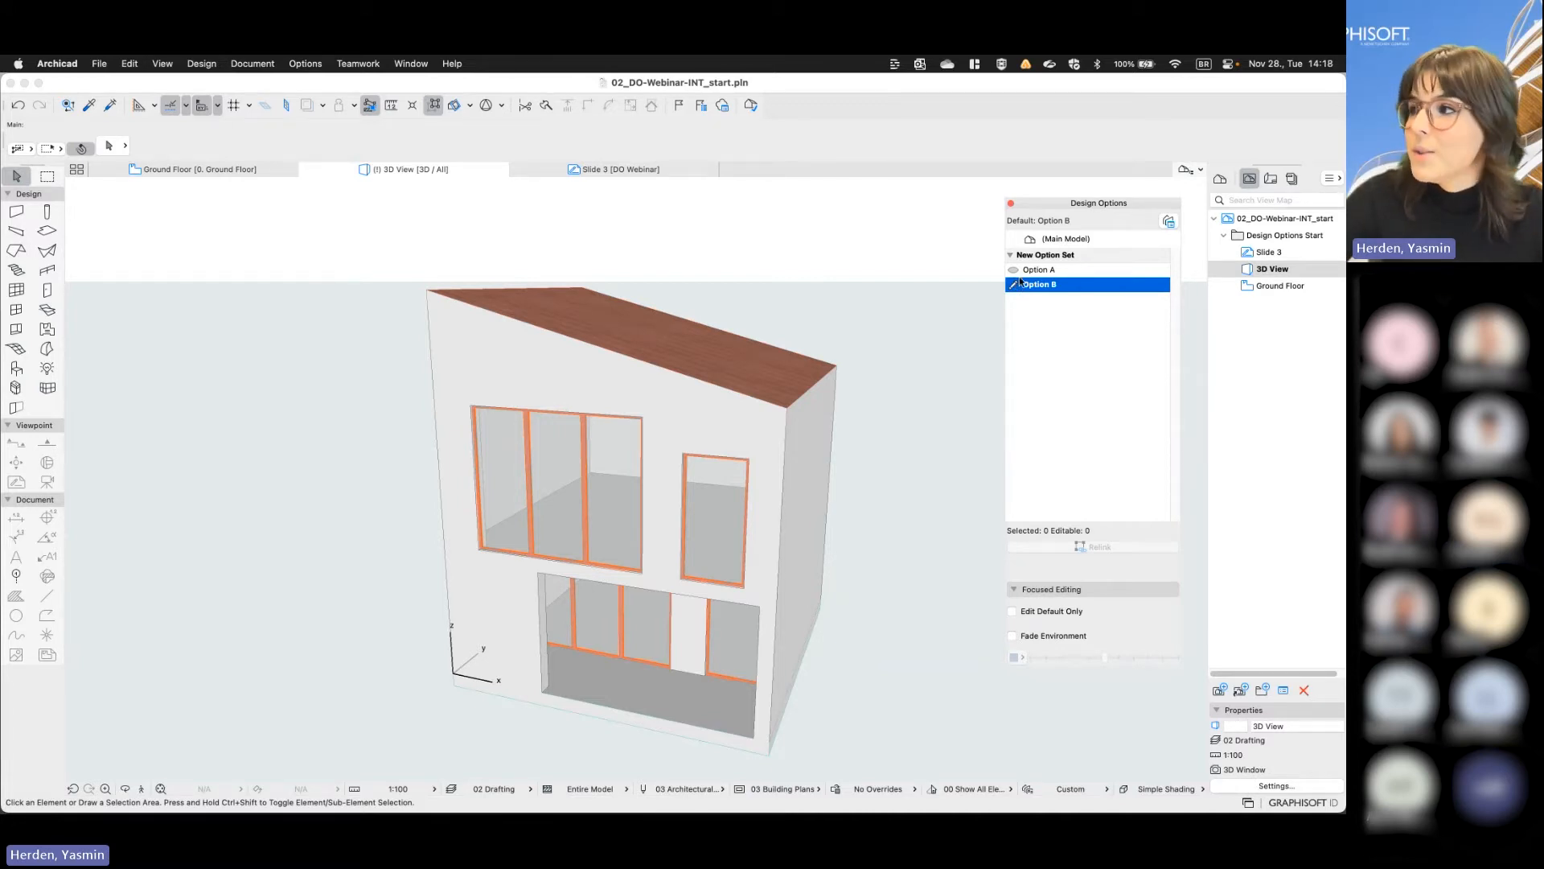
click(1054, 243)
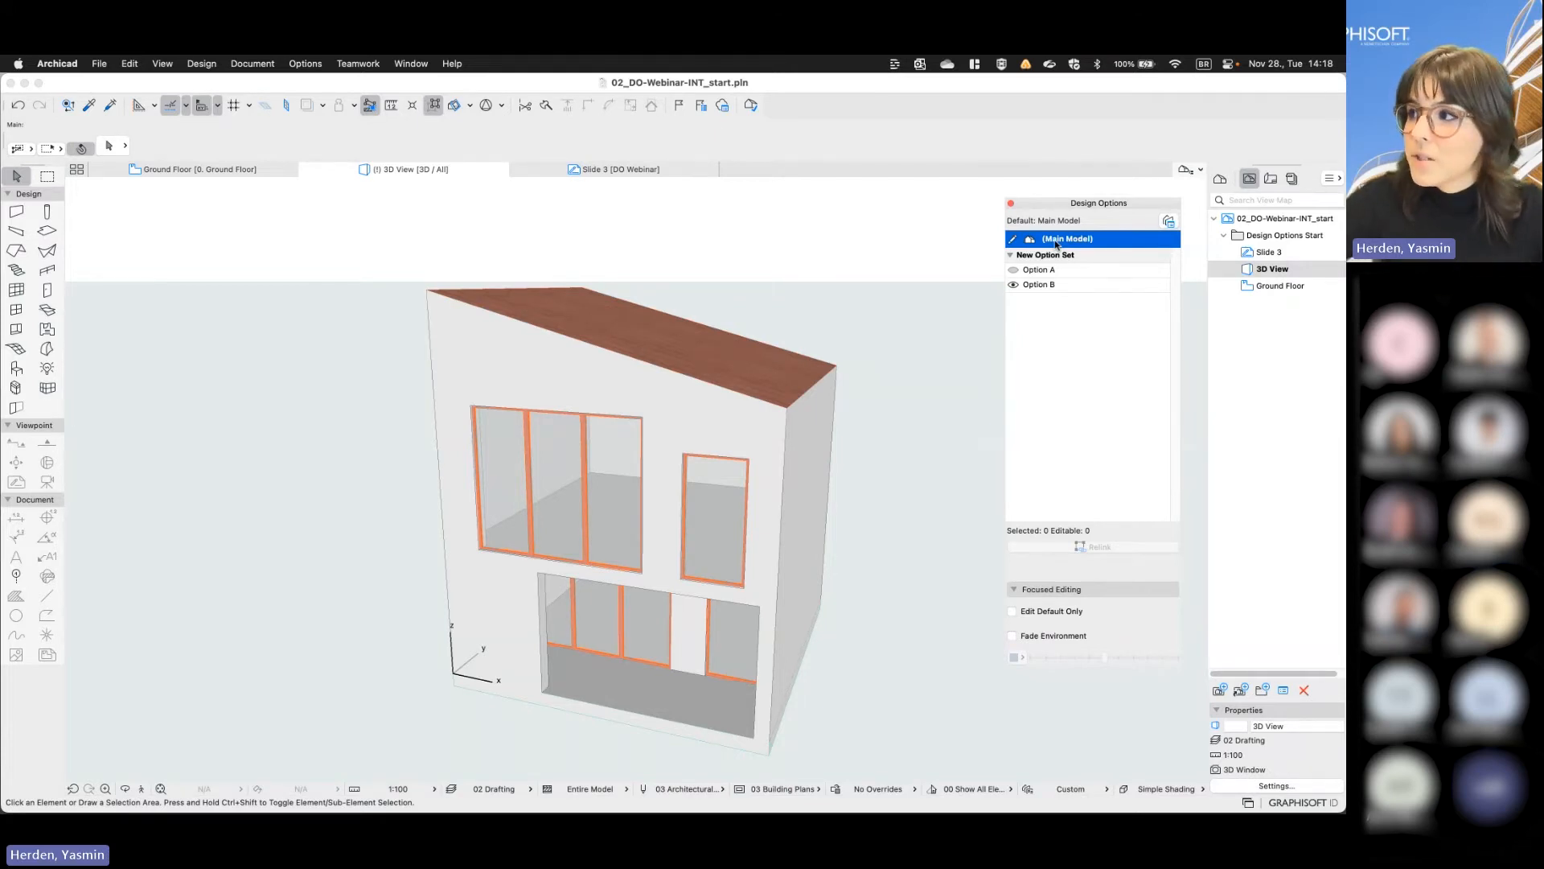
- Switch the visibility between Option A and Option B to compare their roofs and windows, ending with Option B shown
click(1014, 286)
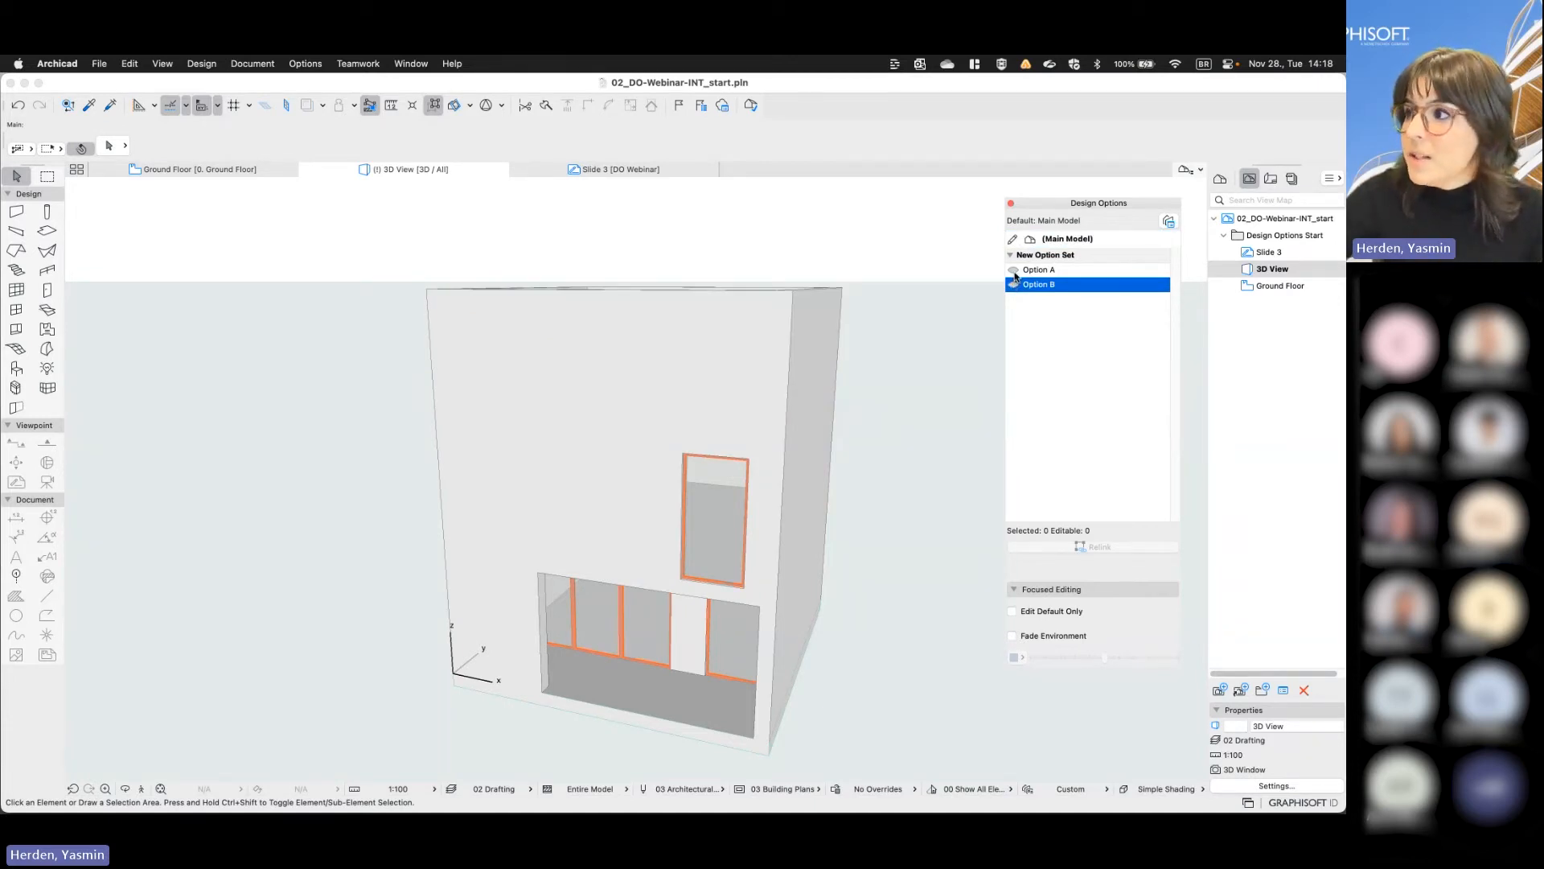
click(1014, 272)
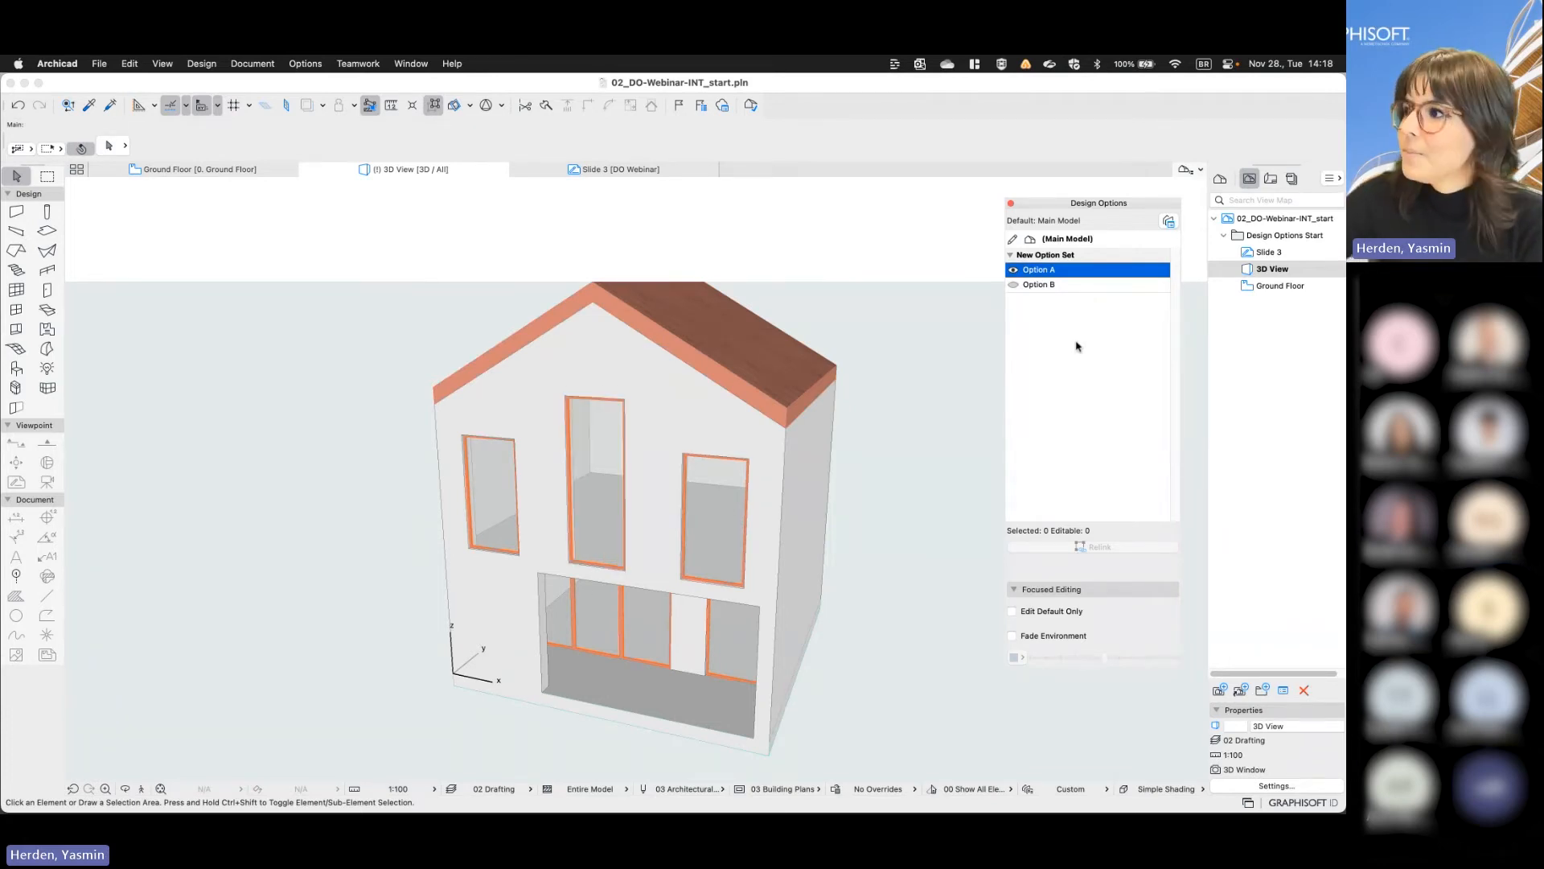
click(1015, 286)
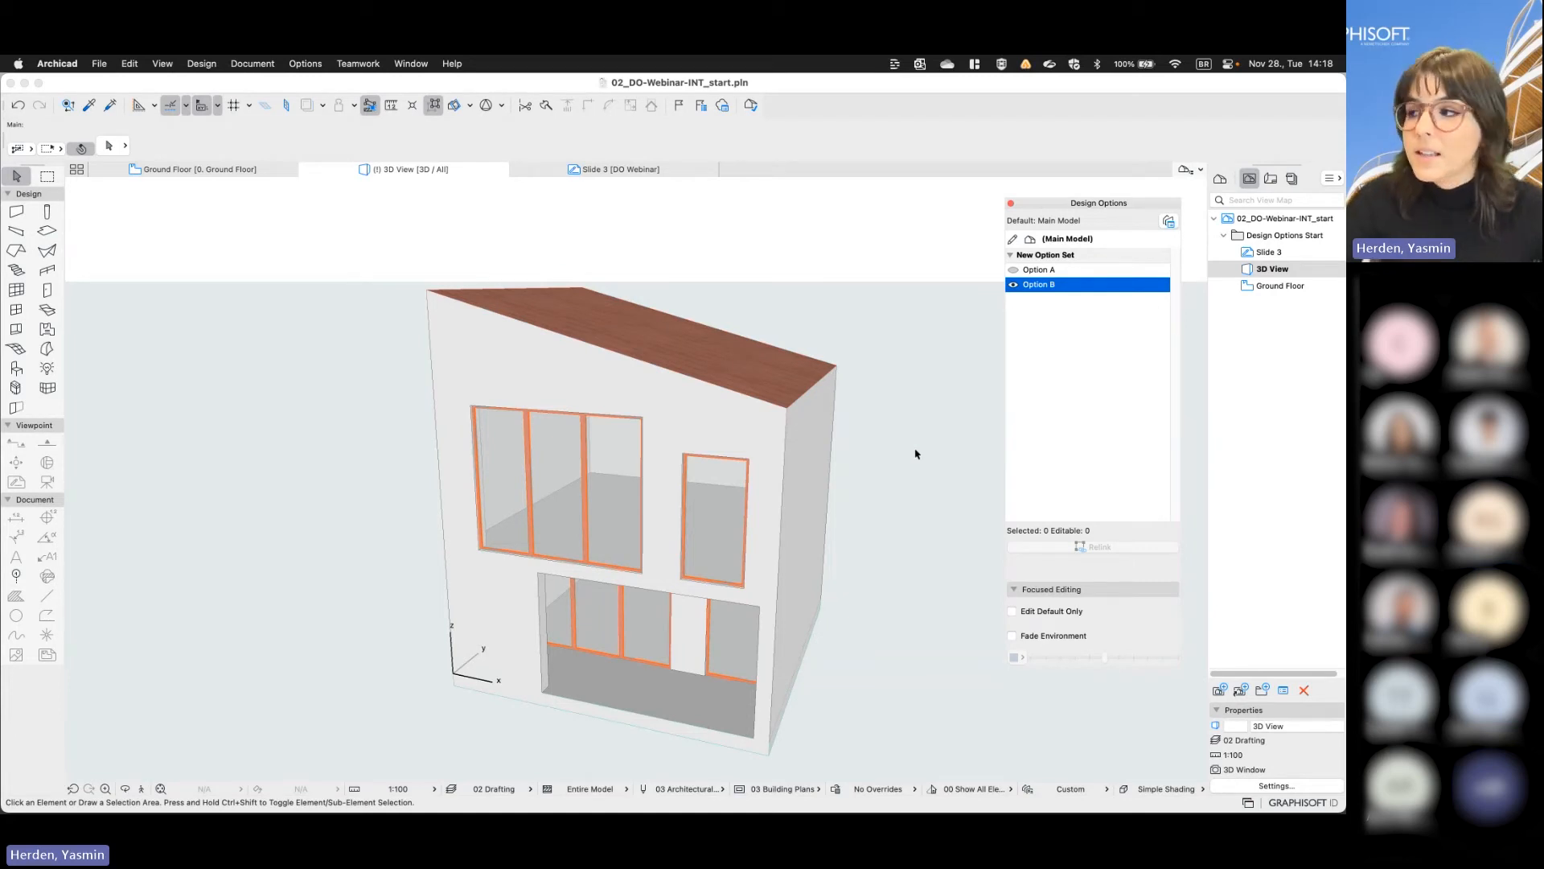
click(1014, 270)
click(1015, 285)
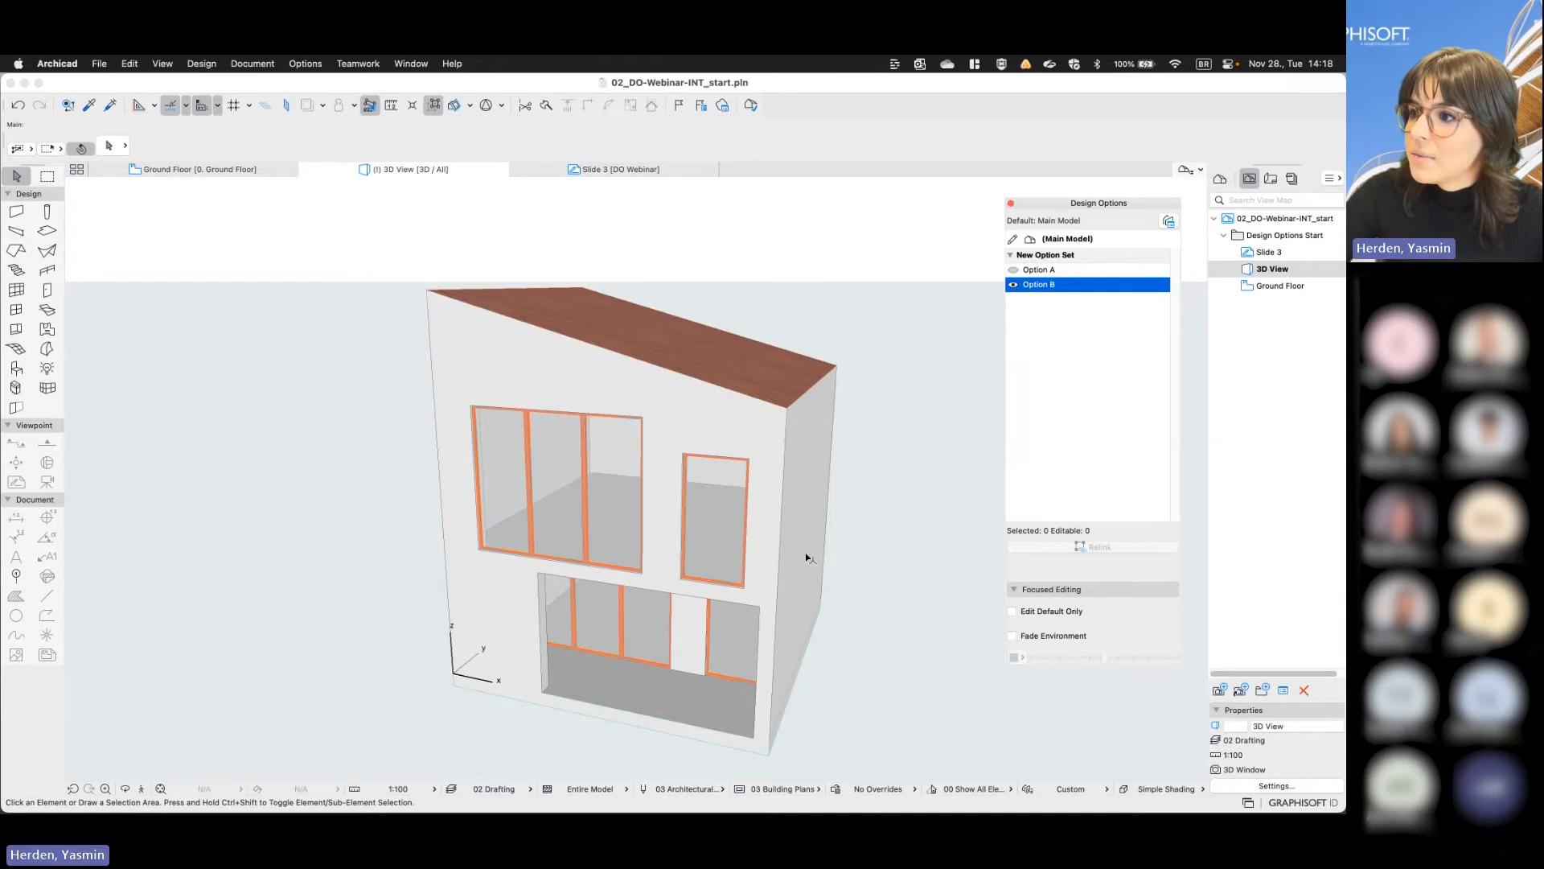
shift+middle_drag(806, 555, 837, 530)
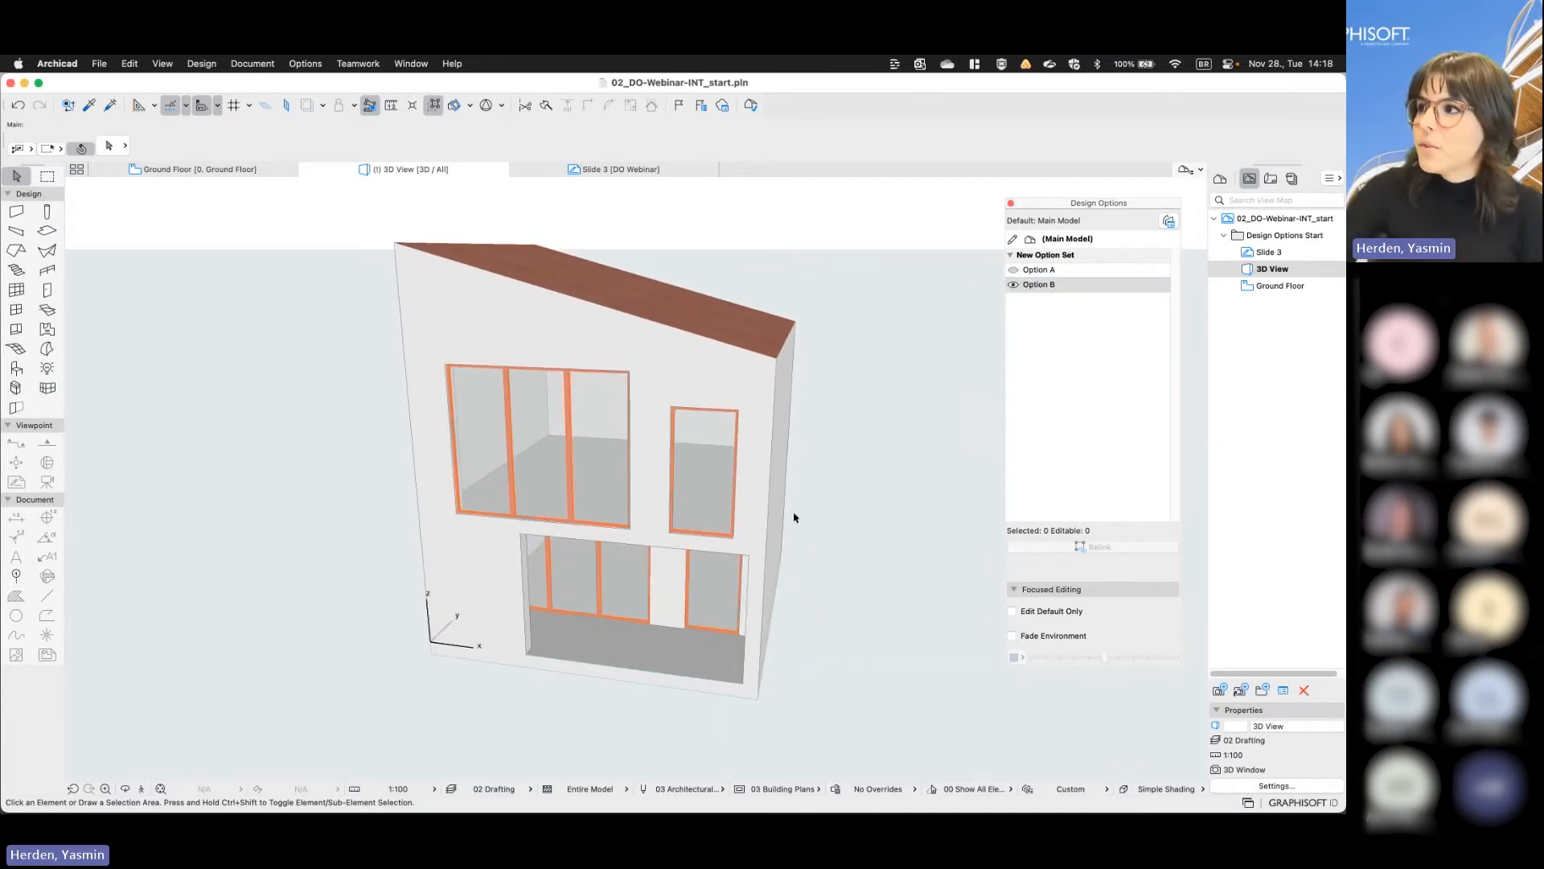
click(1013, 270)
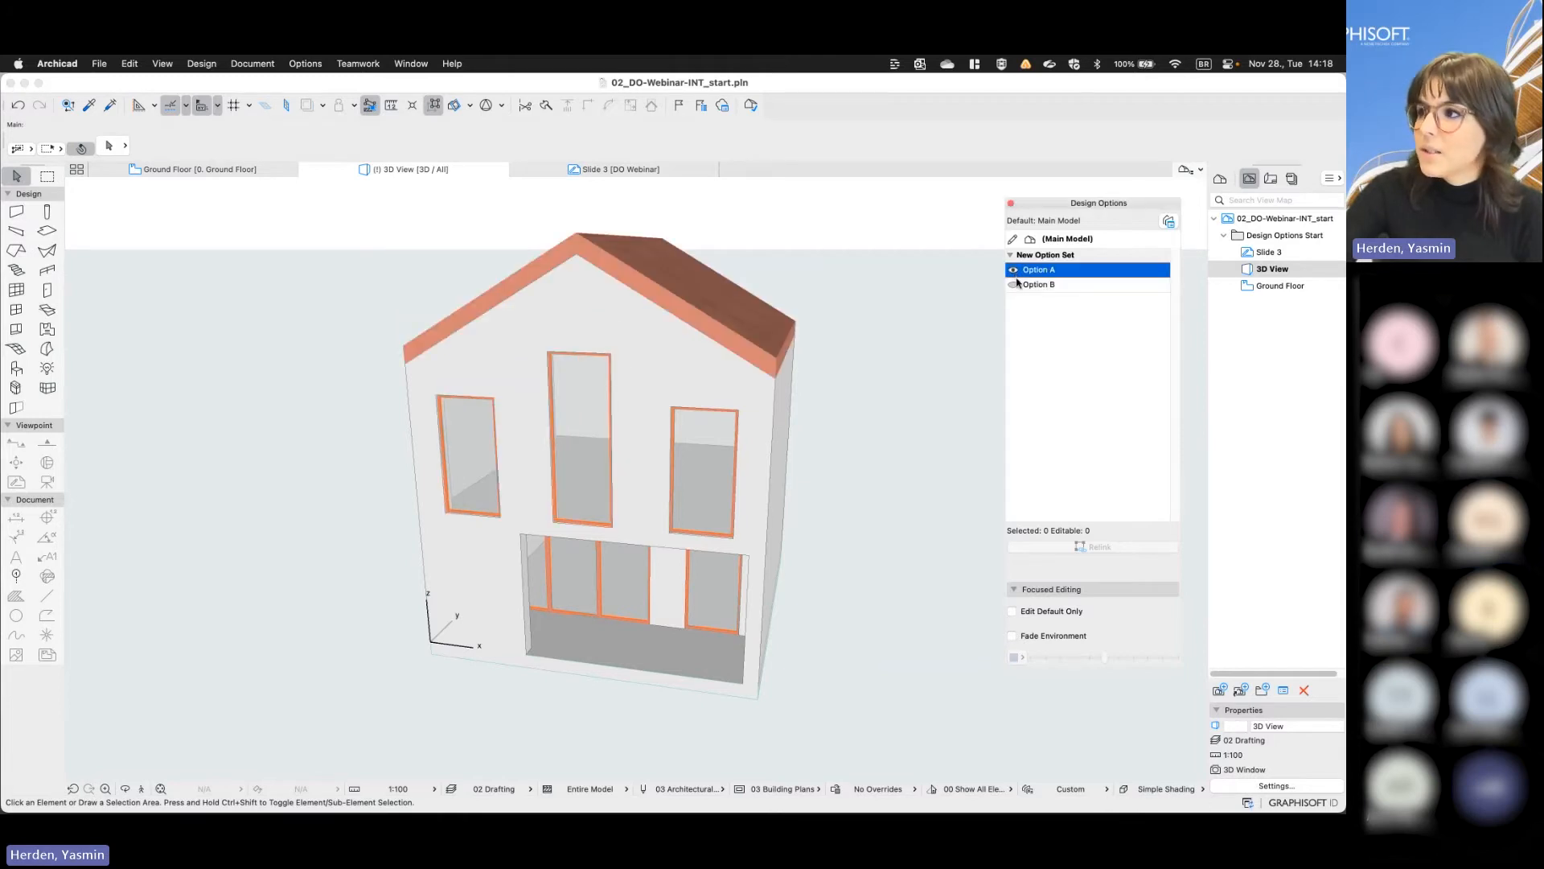
click(1014, 285)
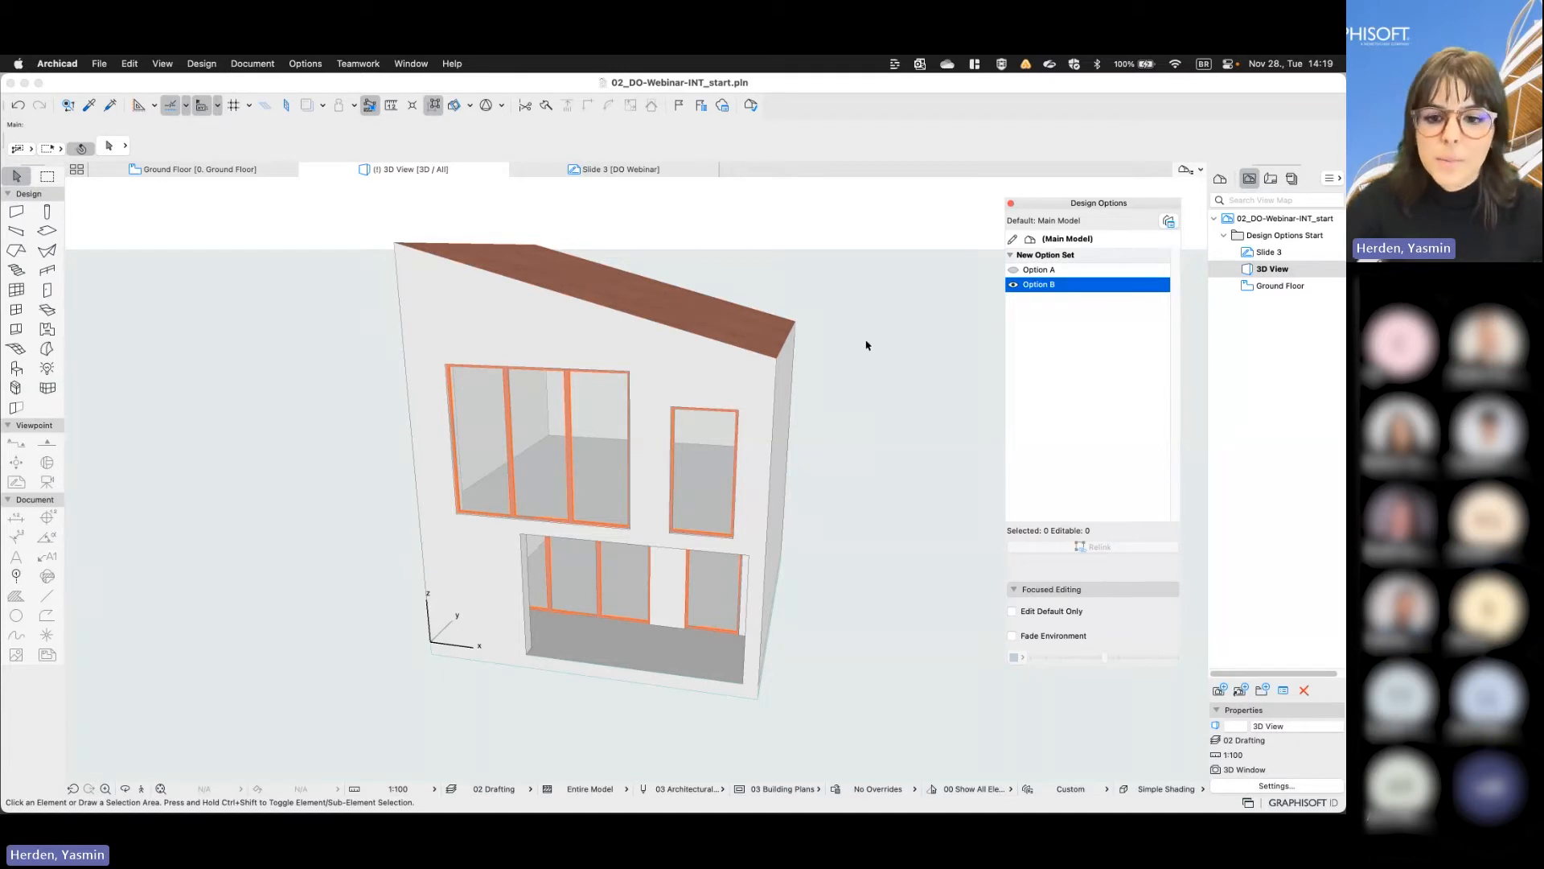
- Accept and merge Option B of the New Option Set into the Main Model through the Design Option Manager
click(1169, 222)
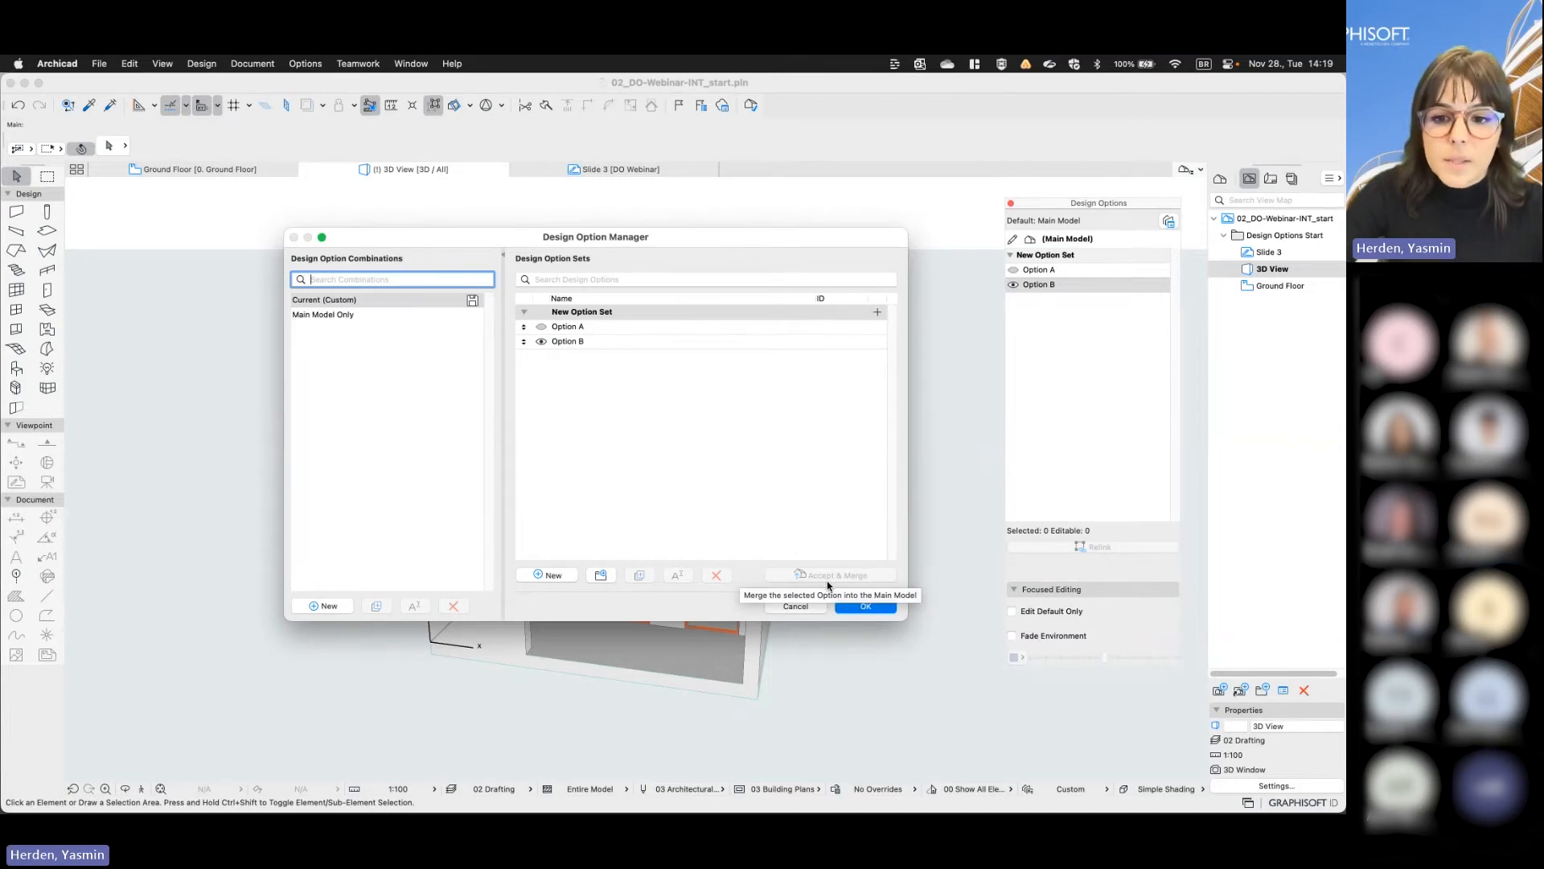
click(694, 346)
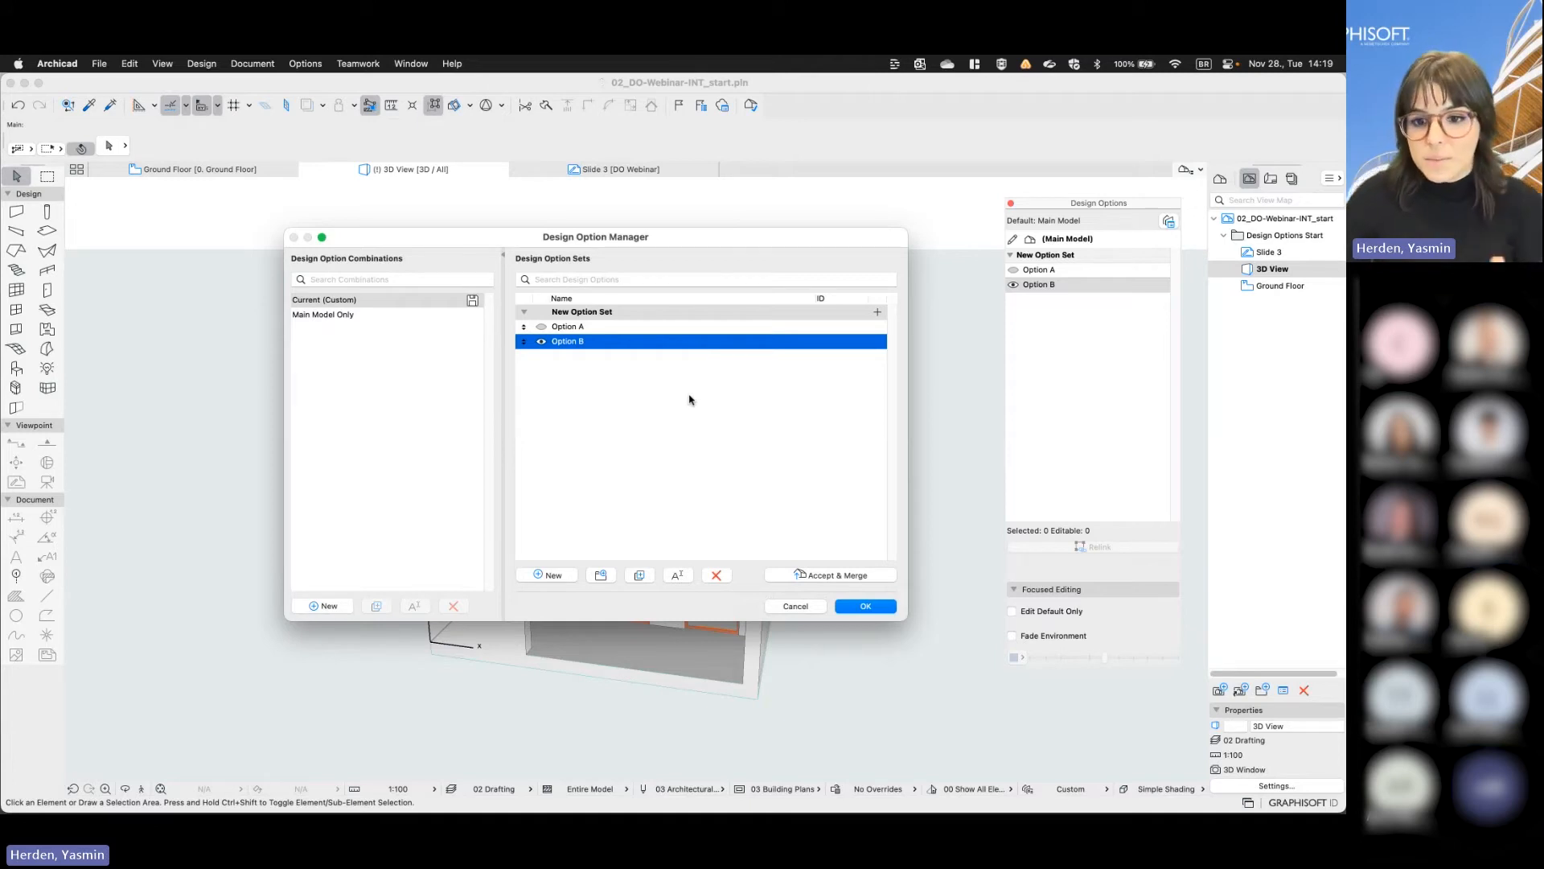
click(824, 576)
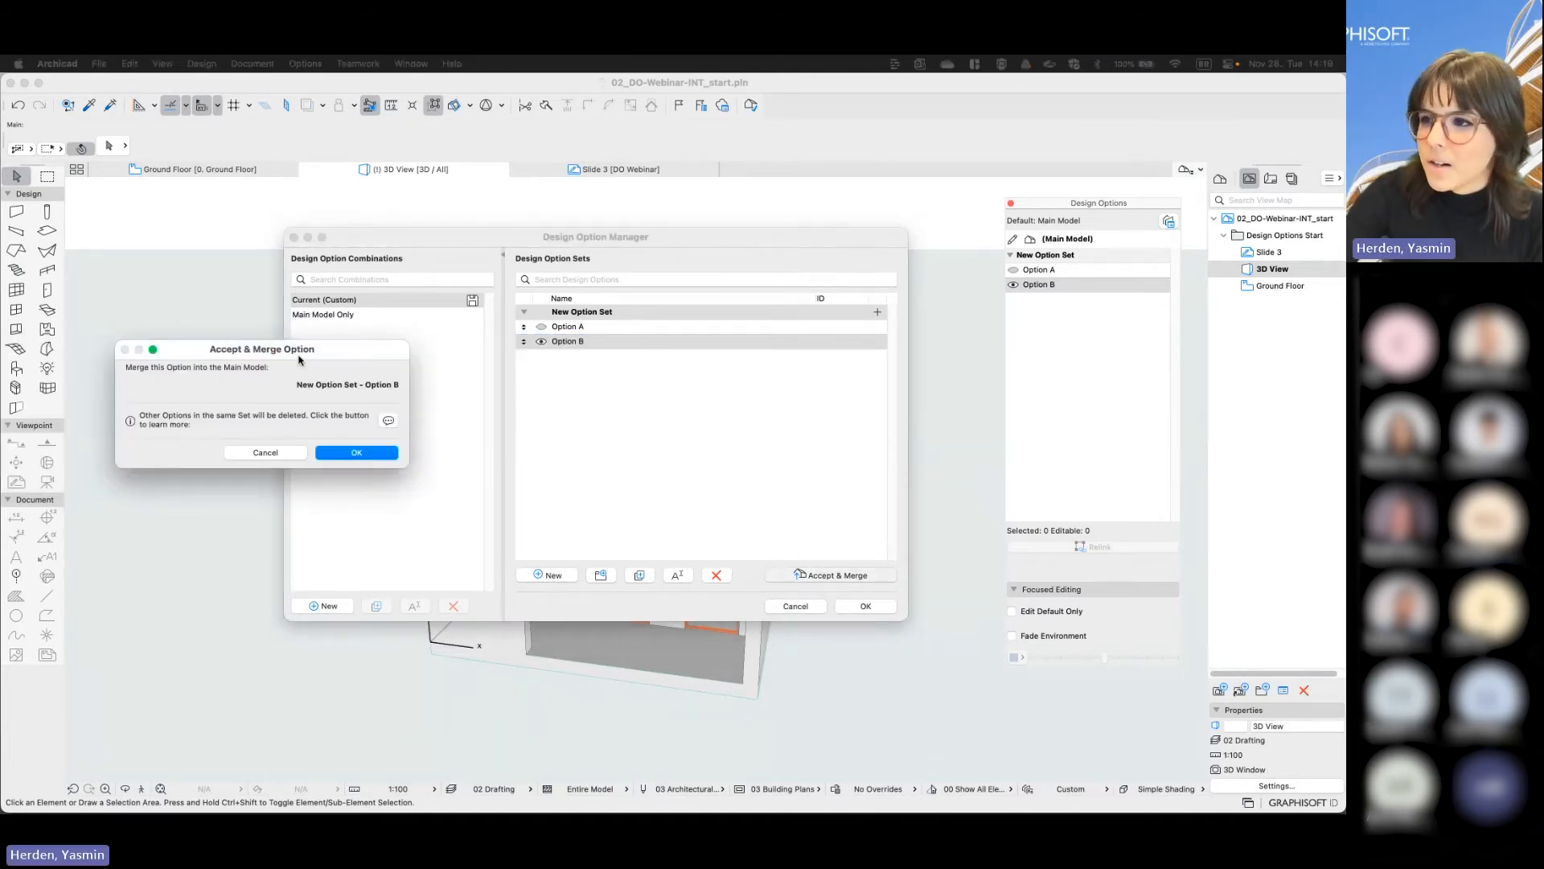
drag(299, 360, 661, 390)
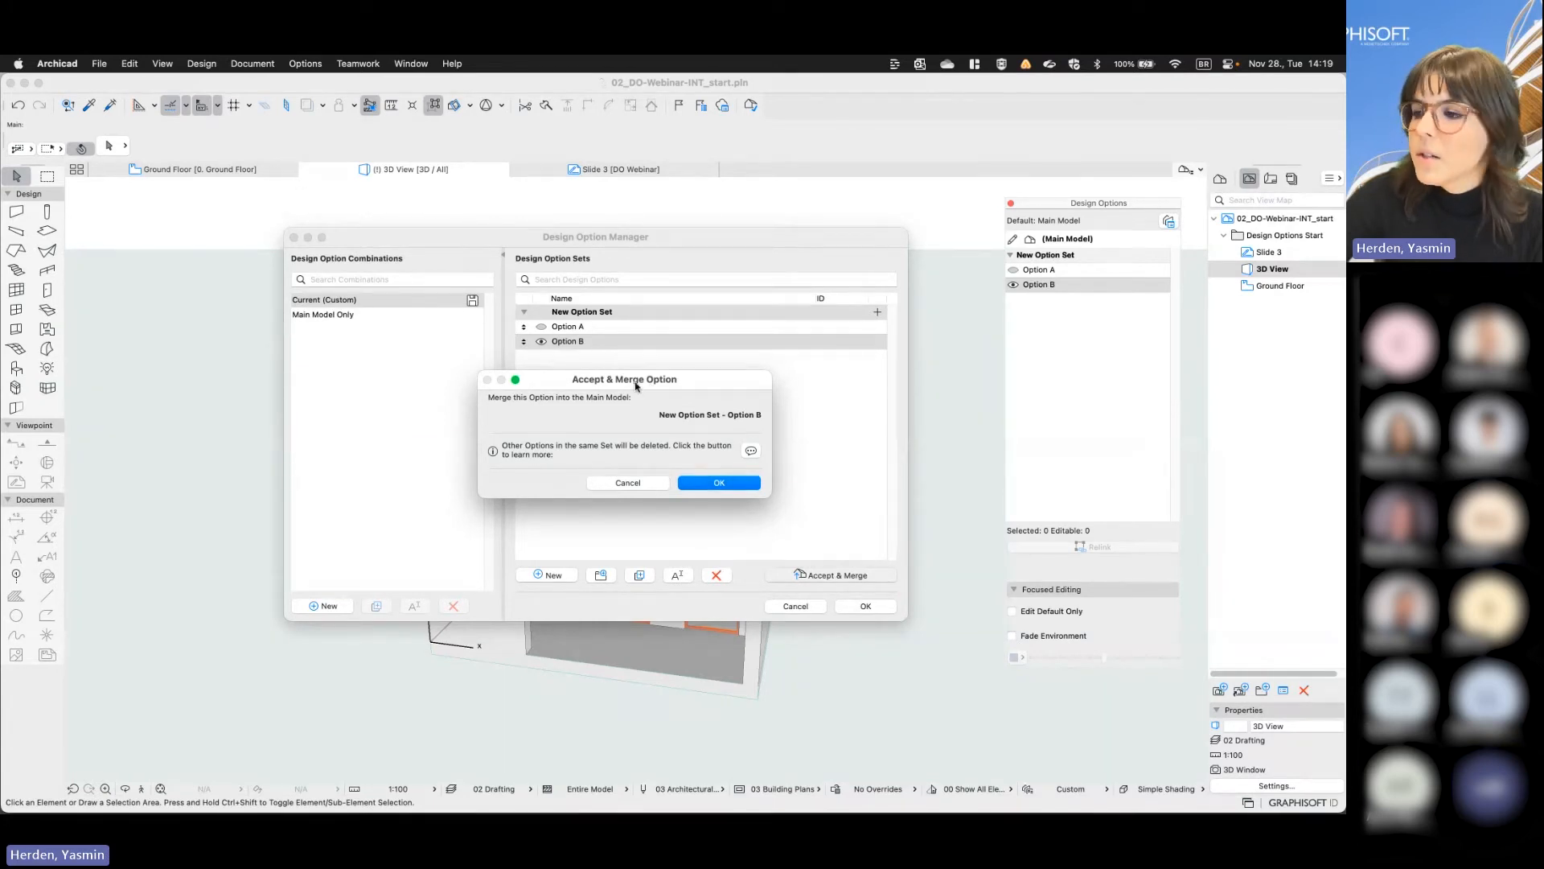
click(728, 485)
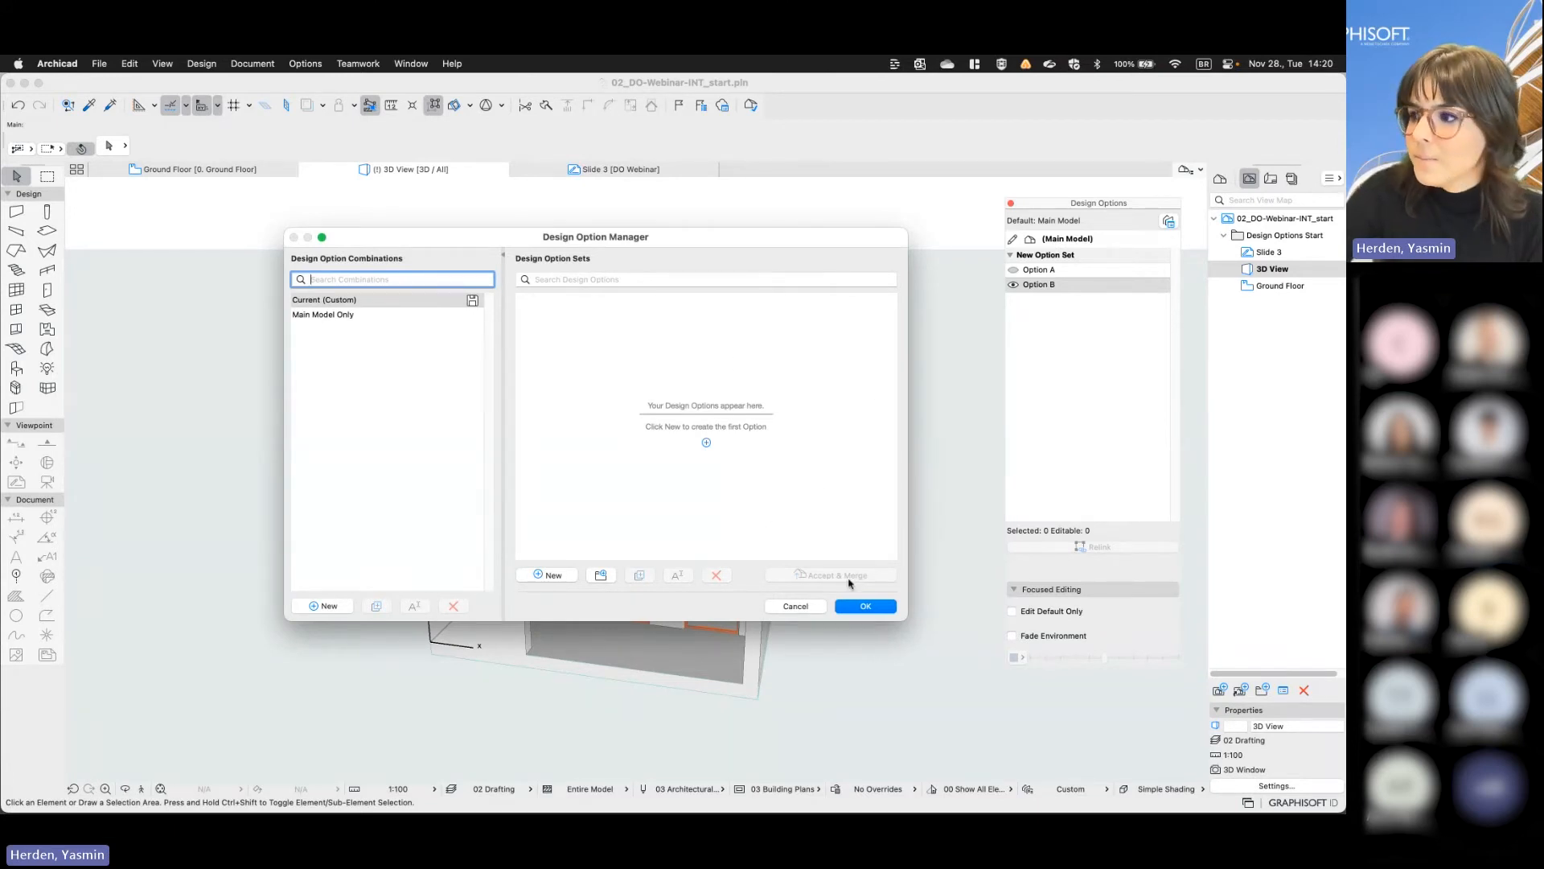
click(865, 606)
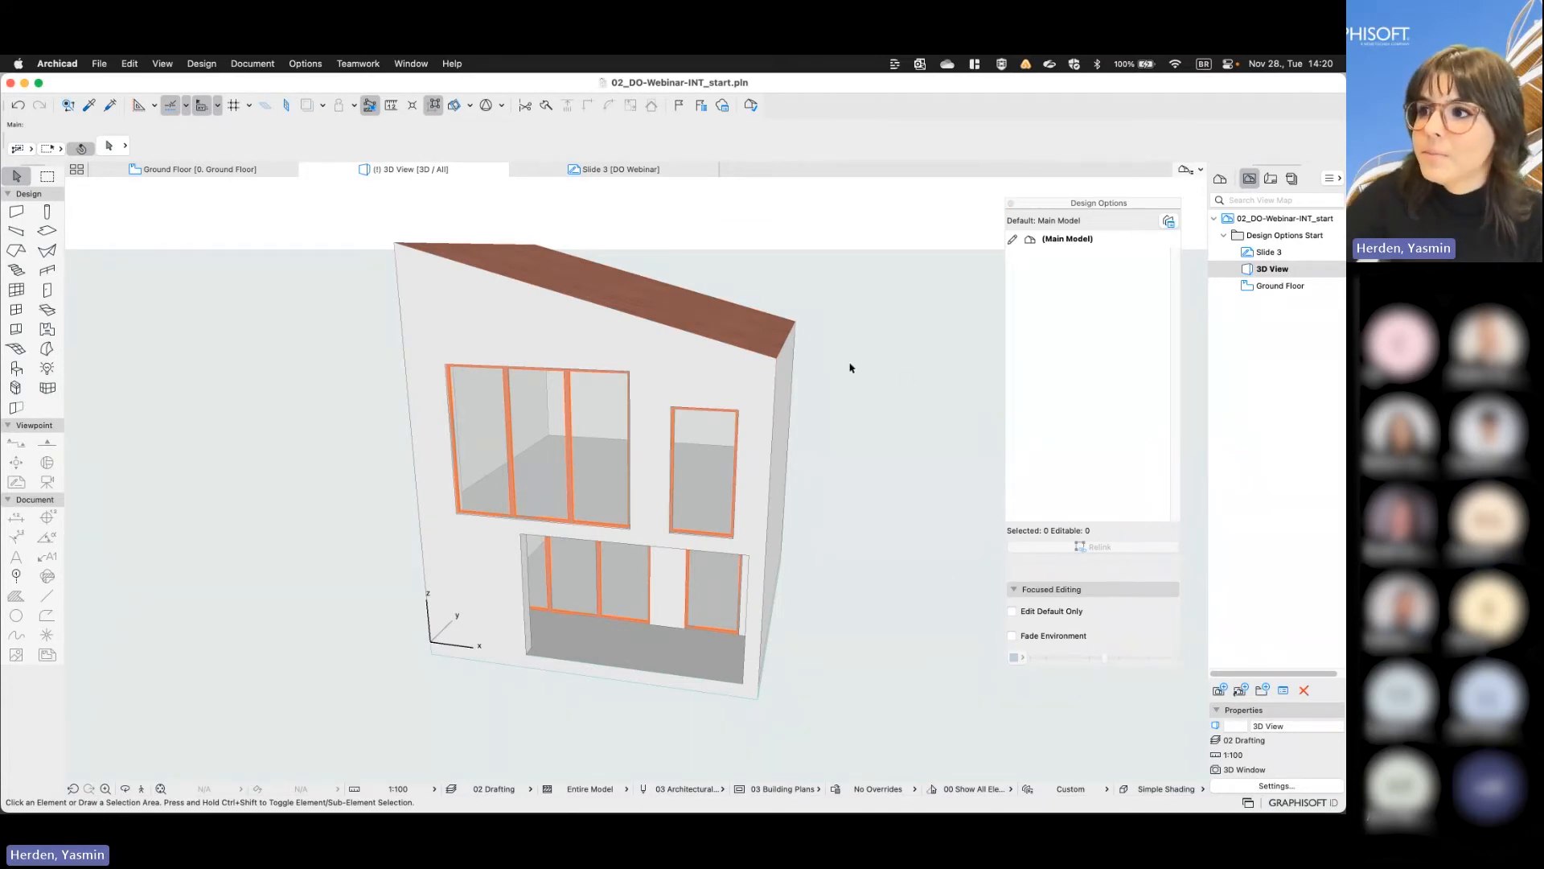
- Select the roof and the wide front window in turn to check which design option they belong to
click(714, 323)
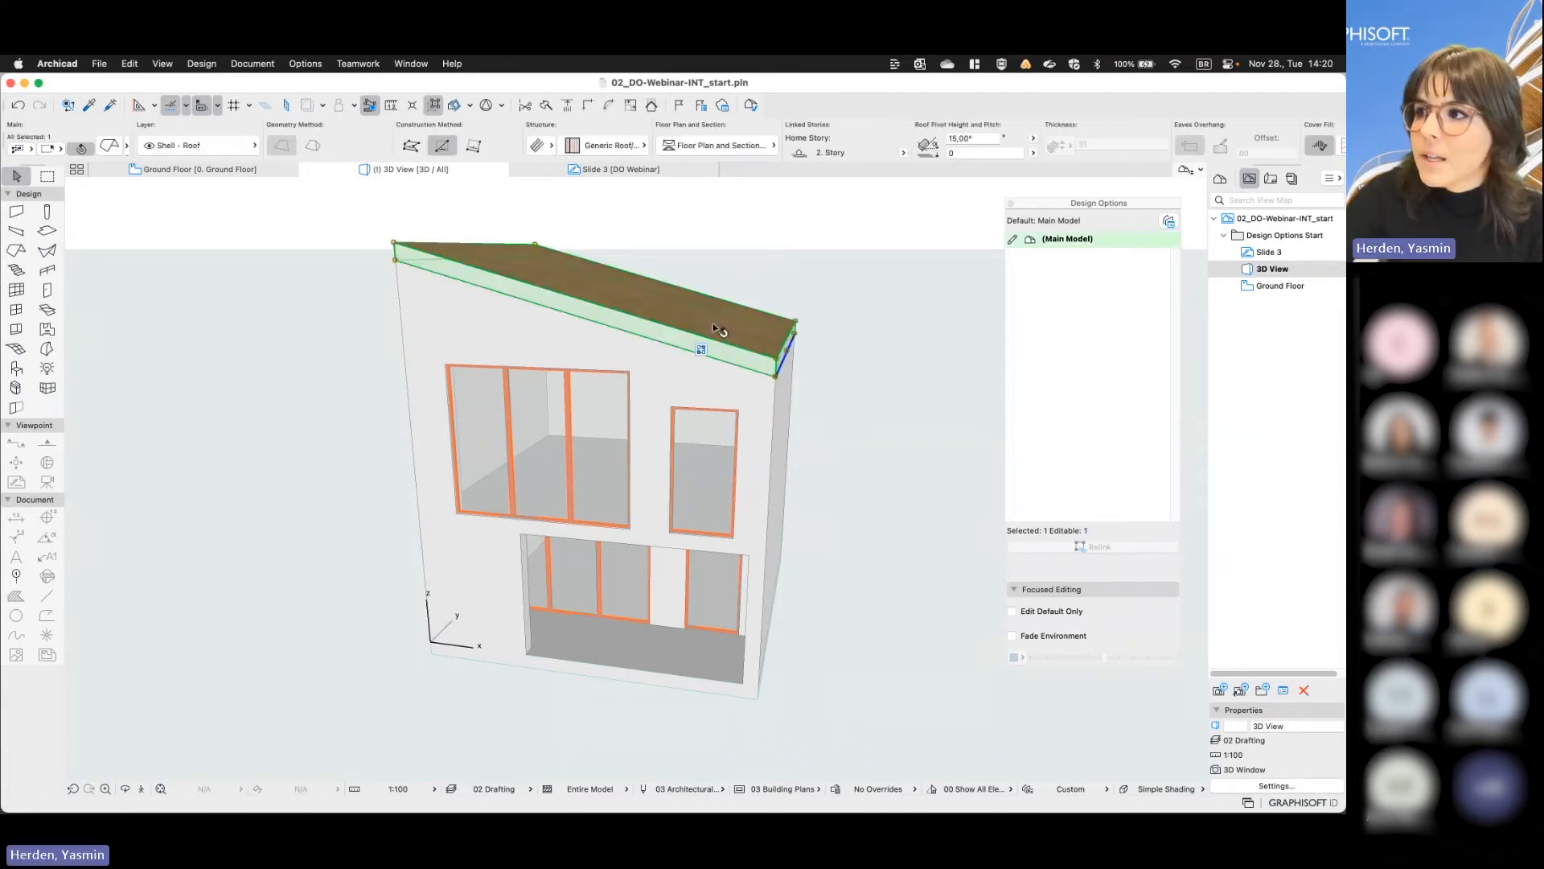
click(576, 461)
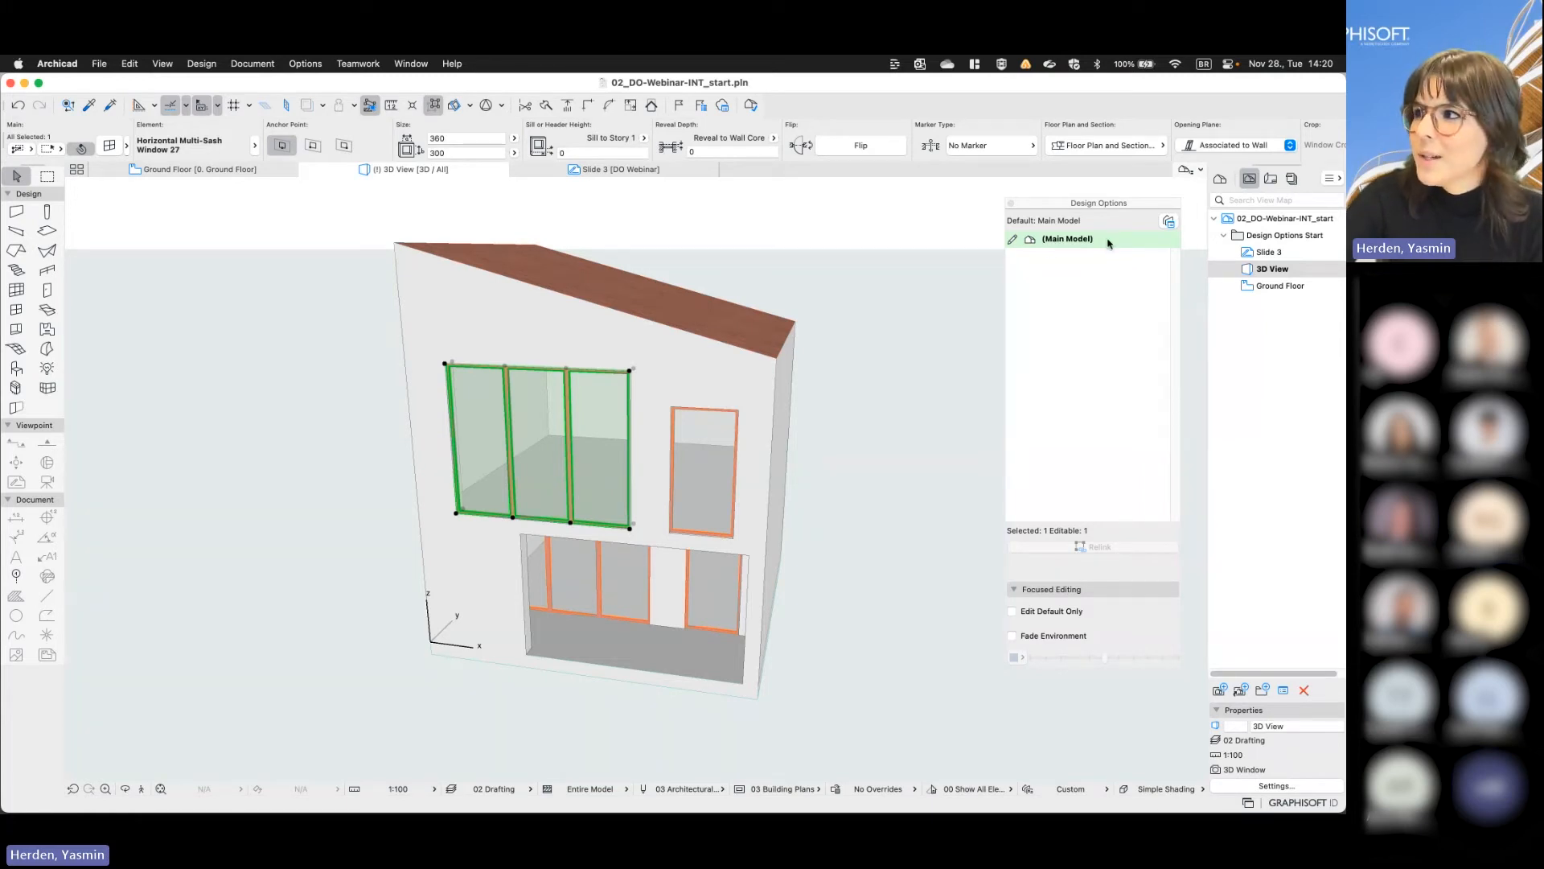
click(869, 358)
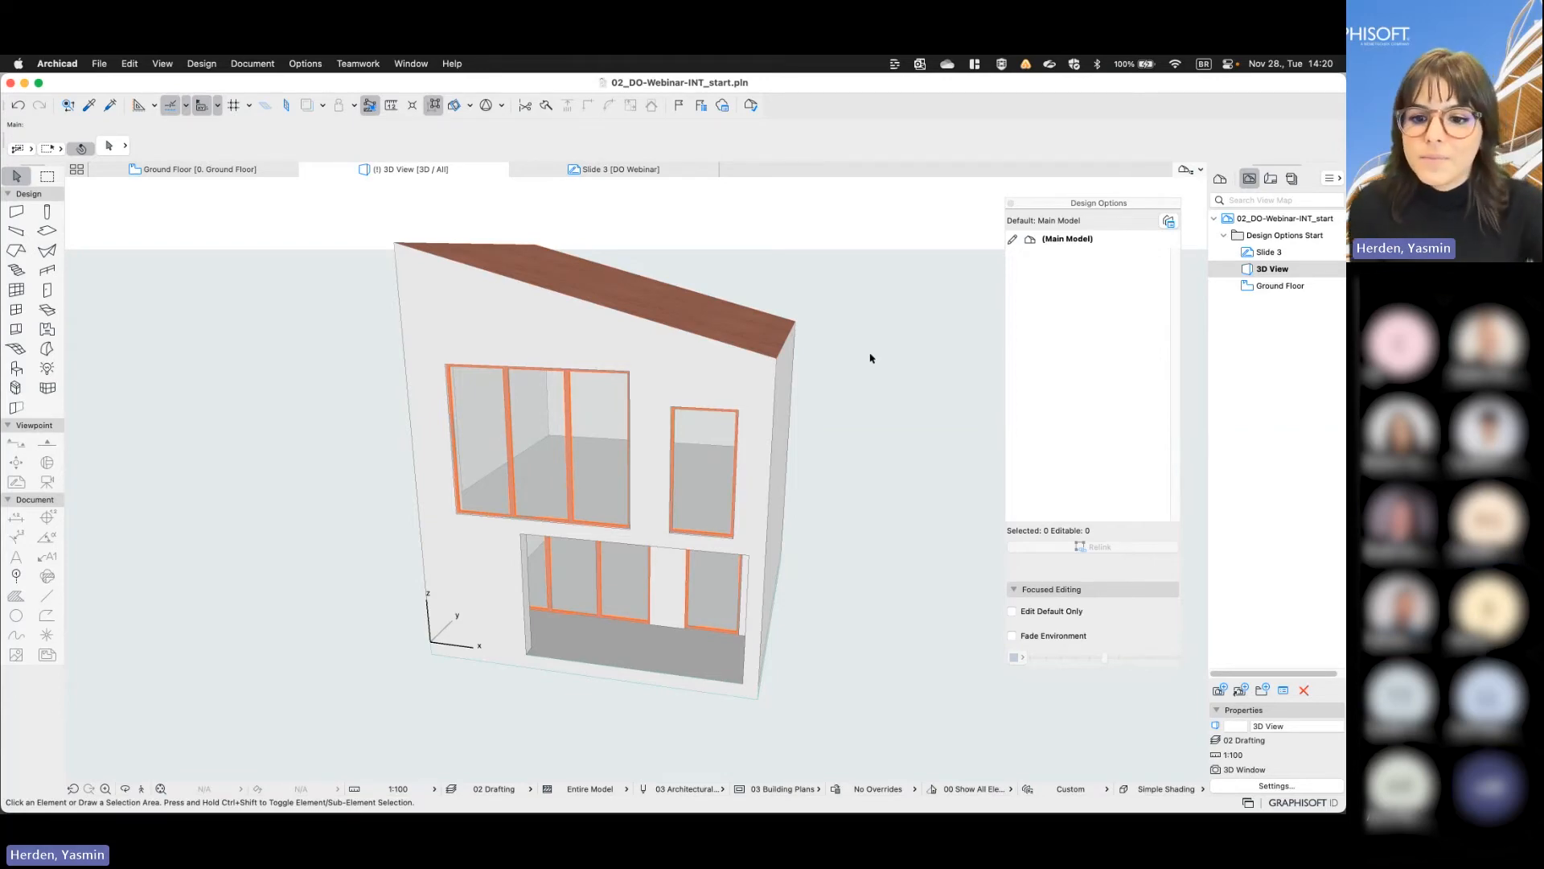
- Switch to the 04_AC27-DO-demo_start.pln project, open the Commercial Floor view and display the Design Options palette beside the plan
key(ctrl+Right)
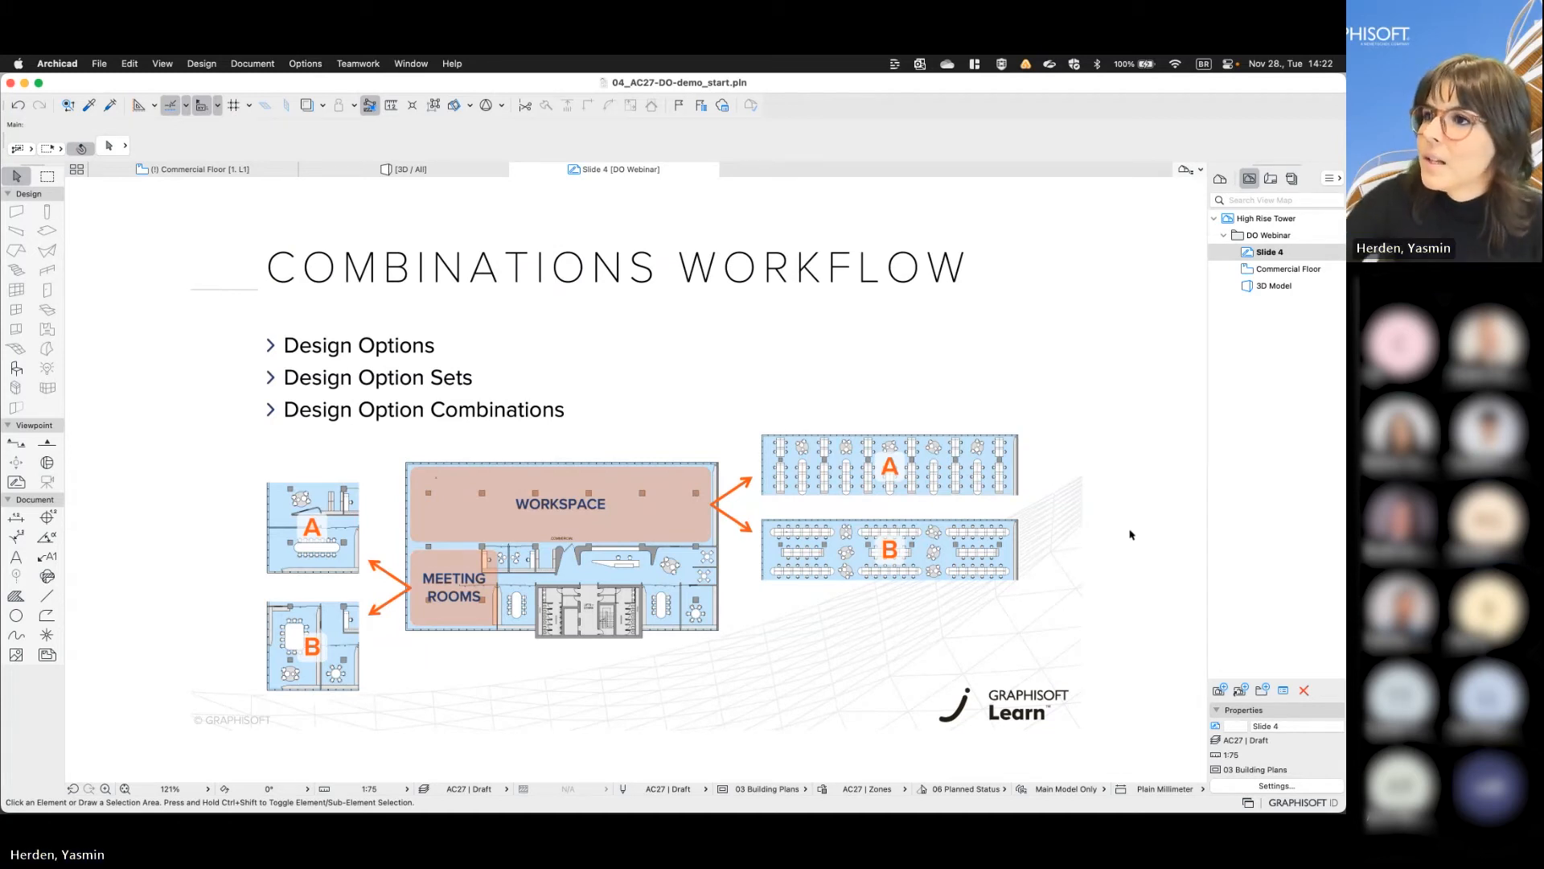
double_click(1271, 272)
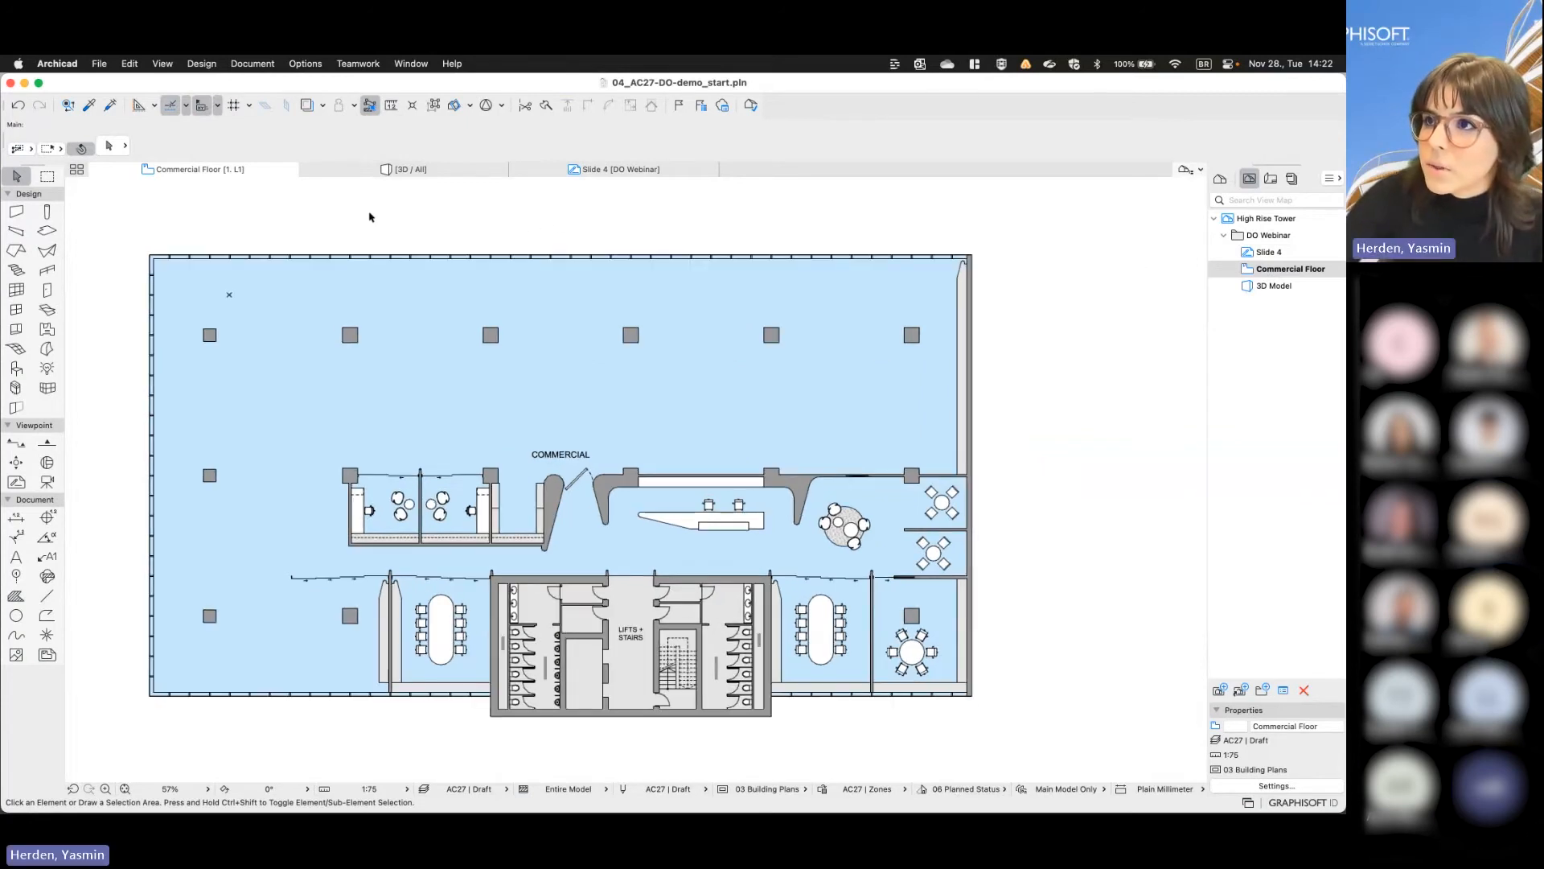
click(254, 65)
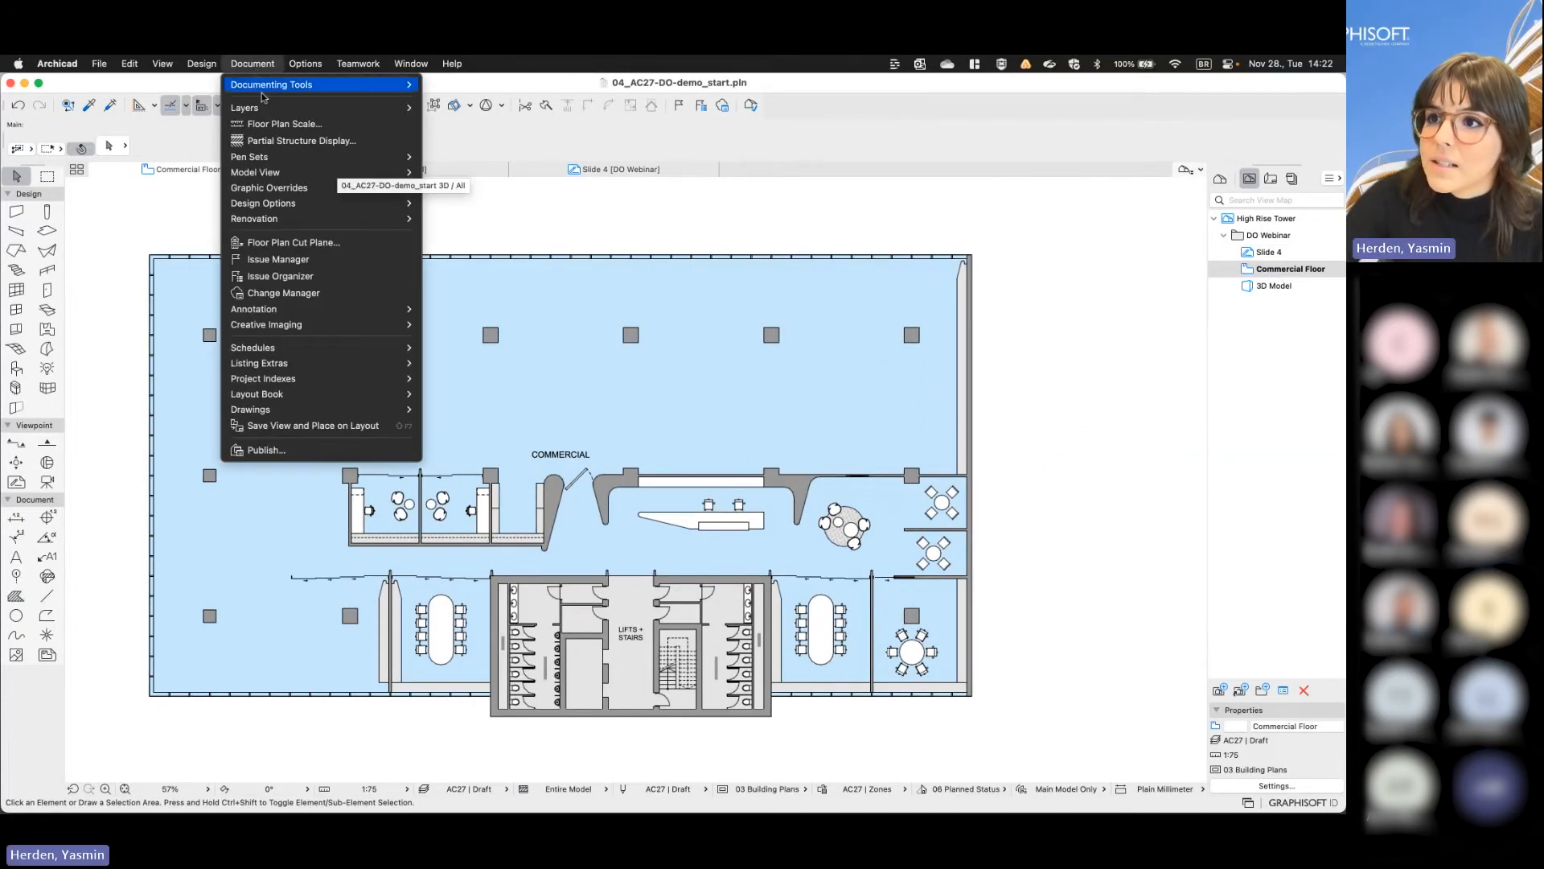
mouse_move(394, 204)
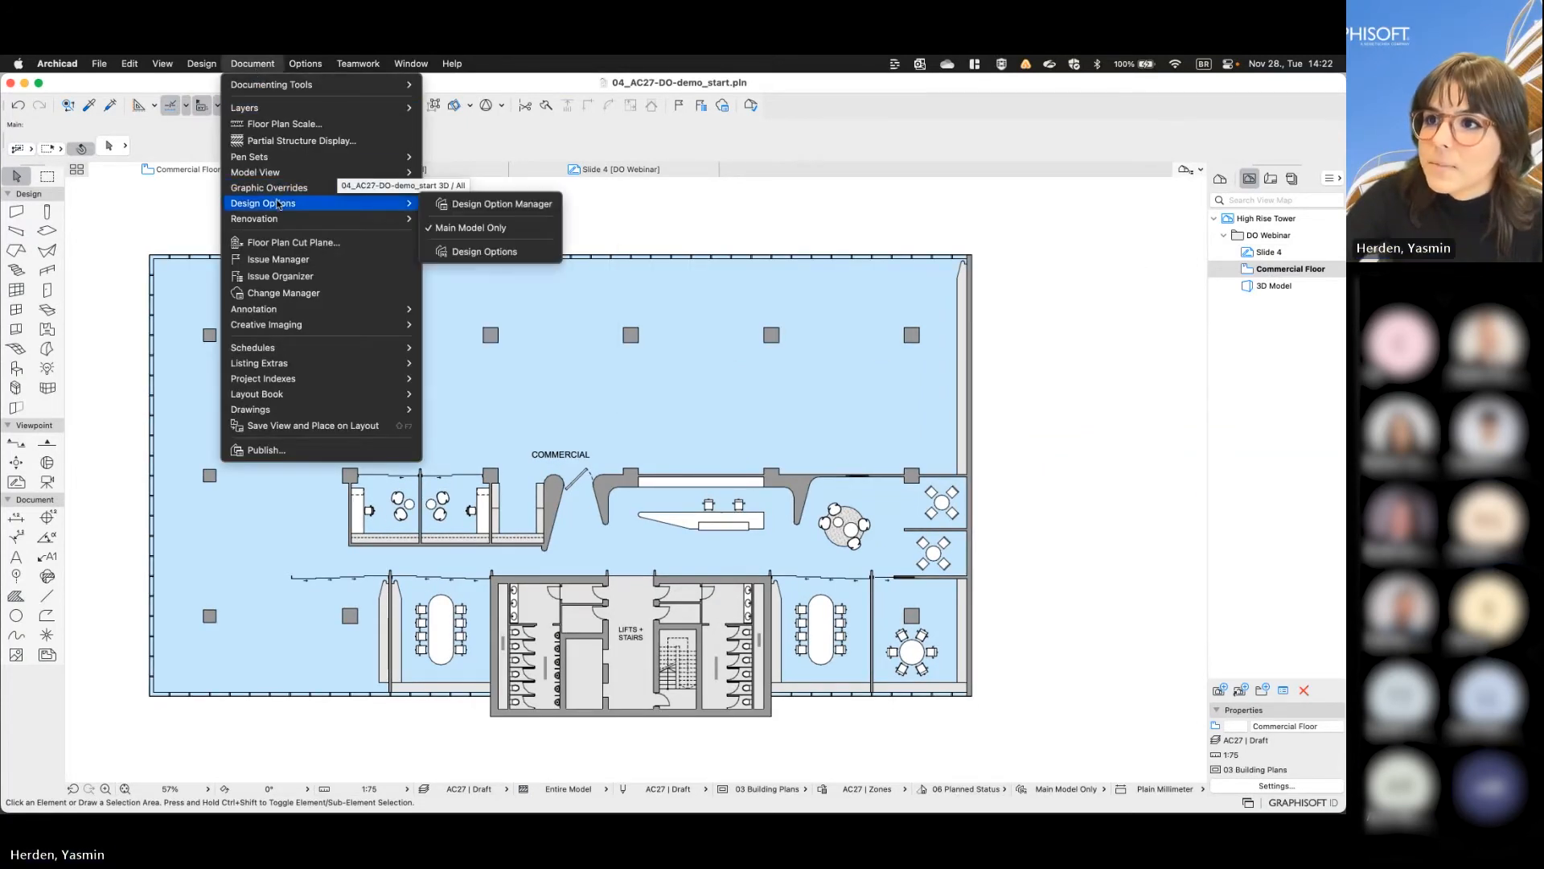
click(473, 254)
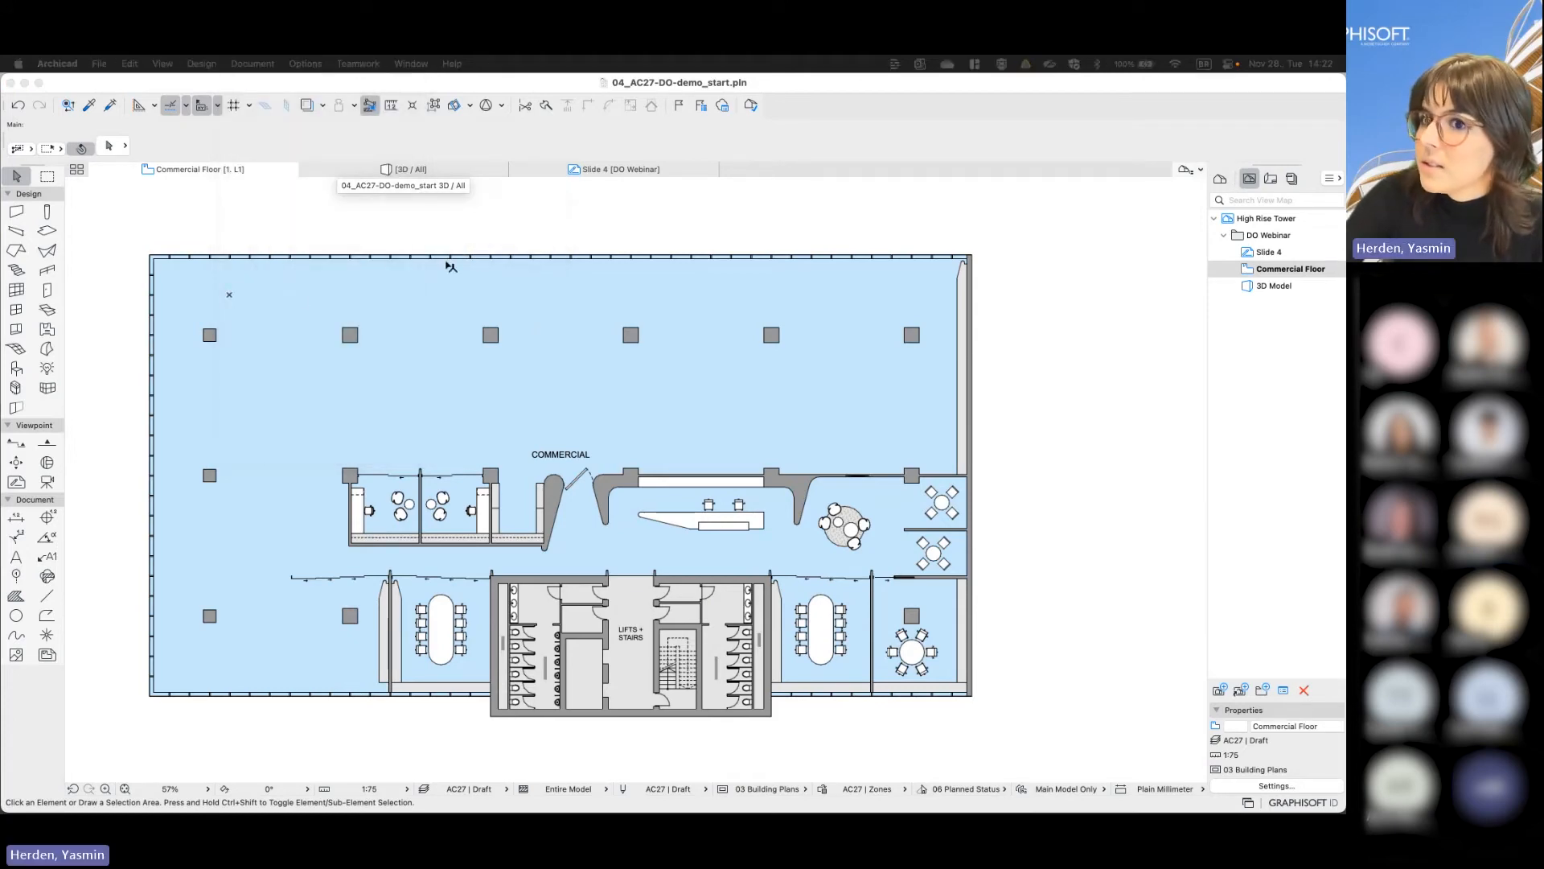
drag(1028, 160, 1041, 211)
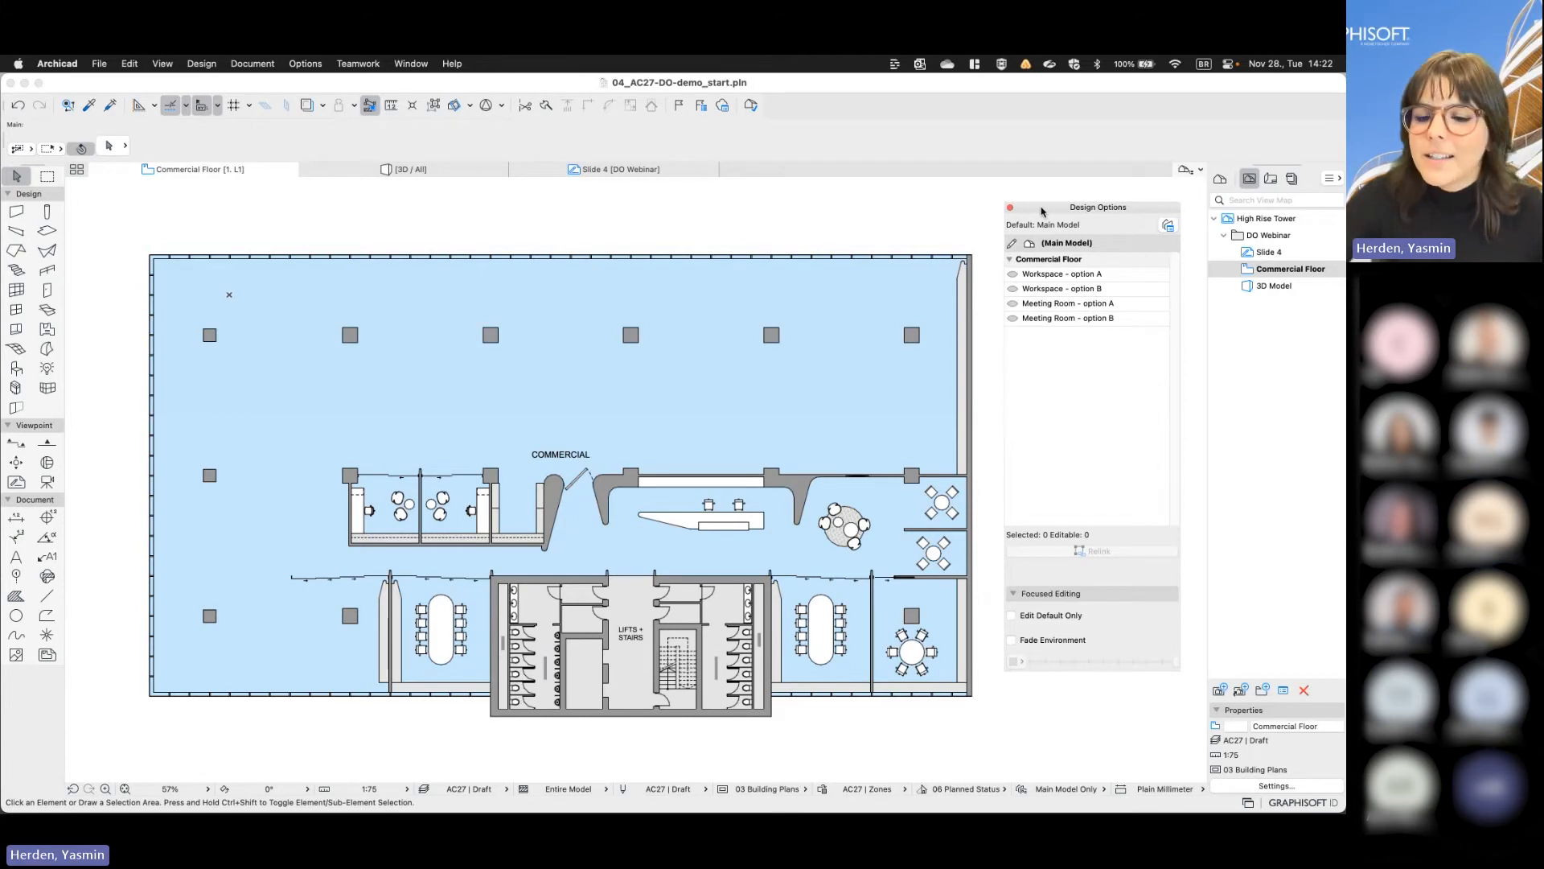
- Show Workspace option A, Workspace option B, Meeting Room option A and Meeting Room option B one after another in the floor plan
click(1014, 274)
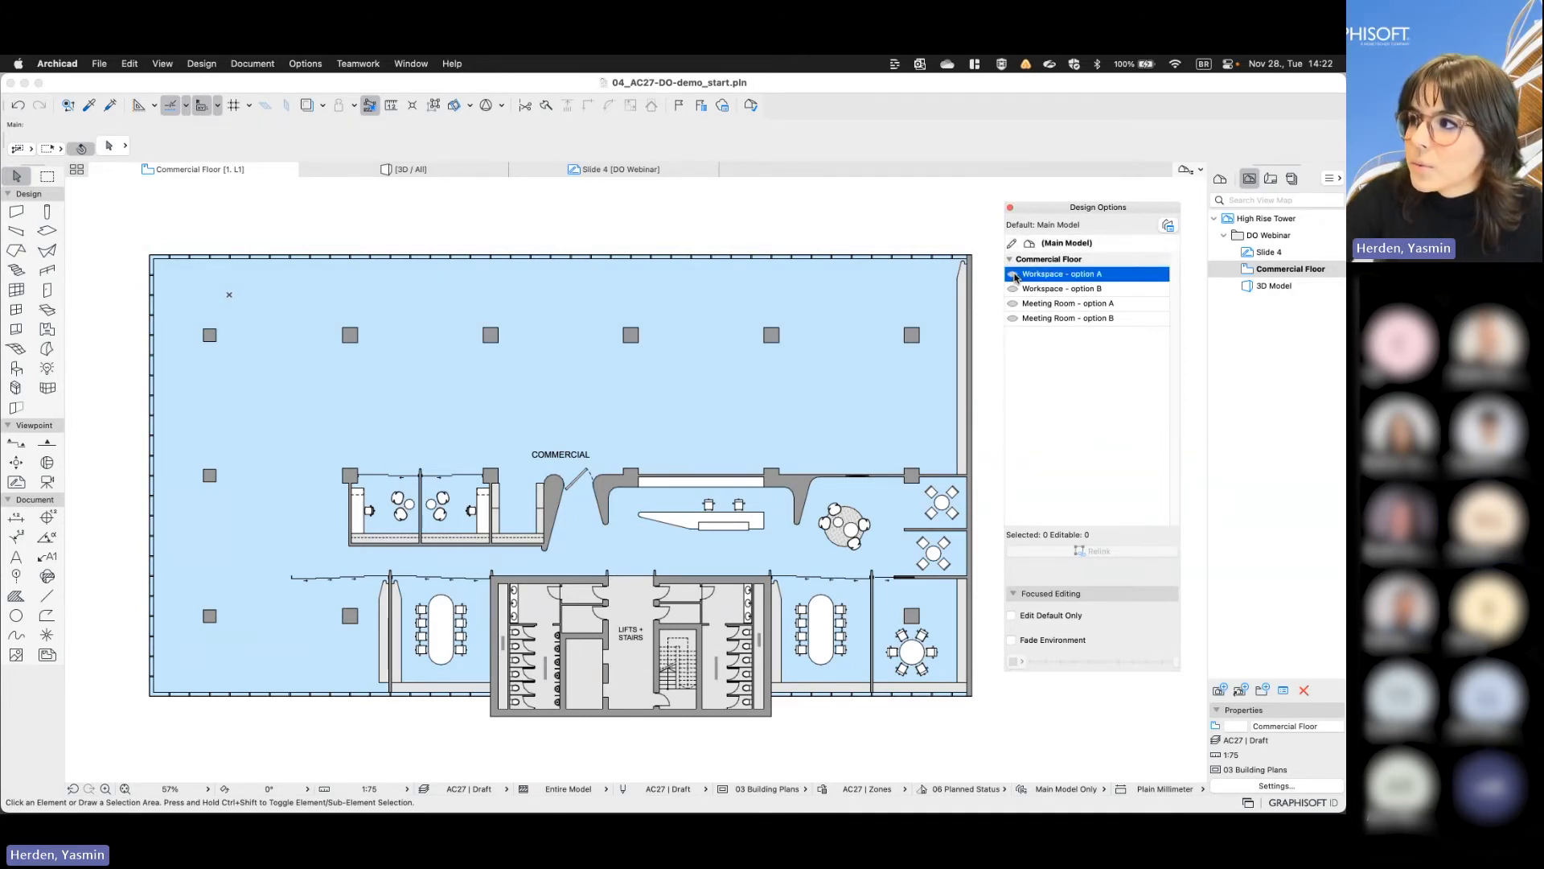
click(1013, 274)
click(1015, 288)
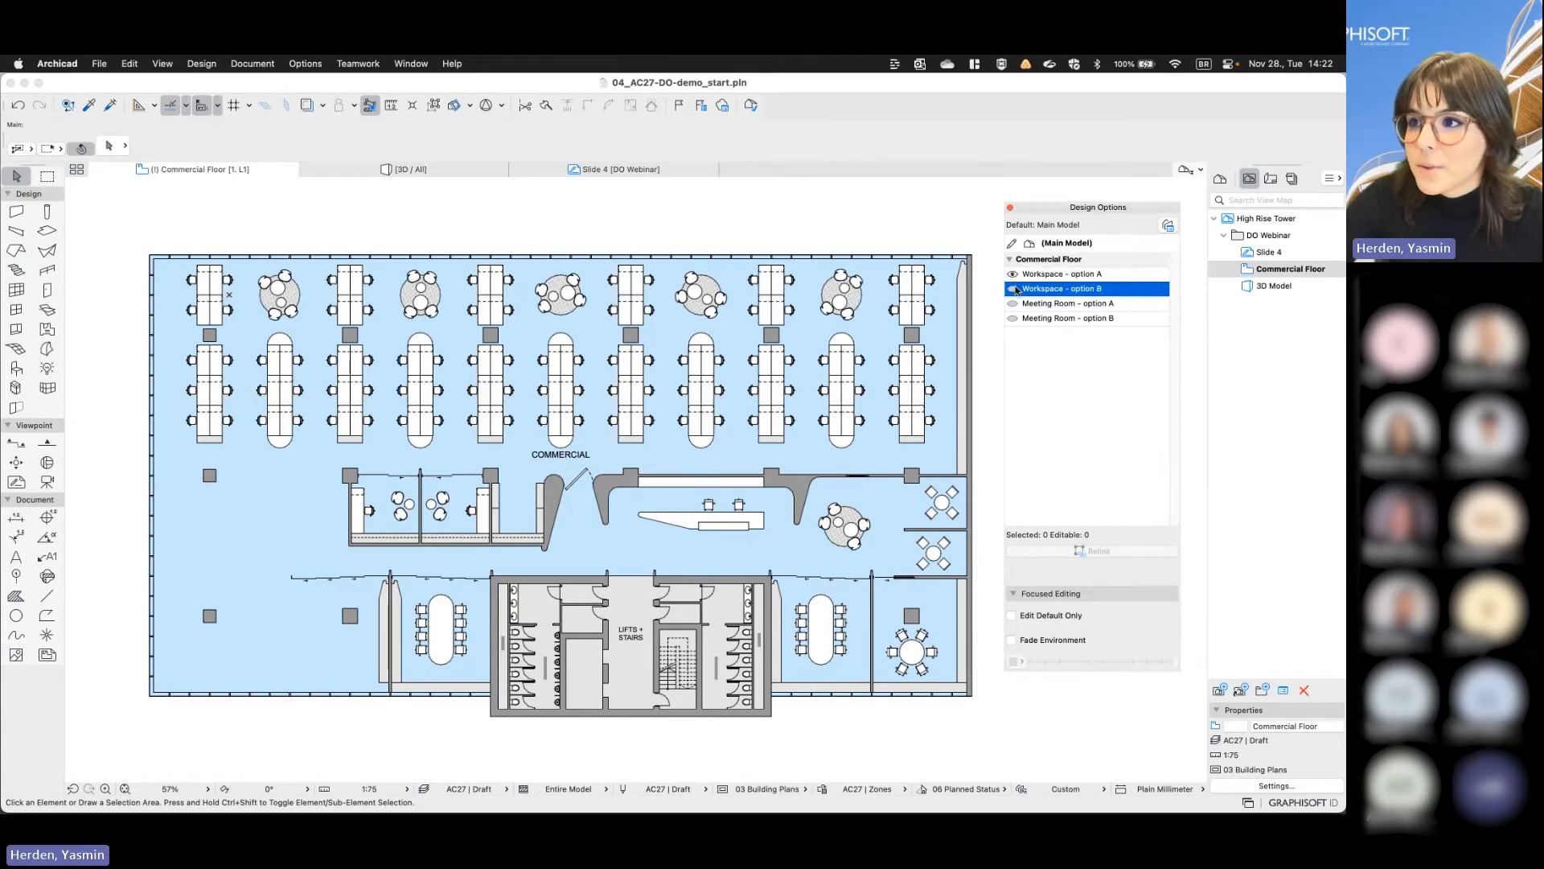
click(1014, 289)
click(1015, 303)
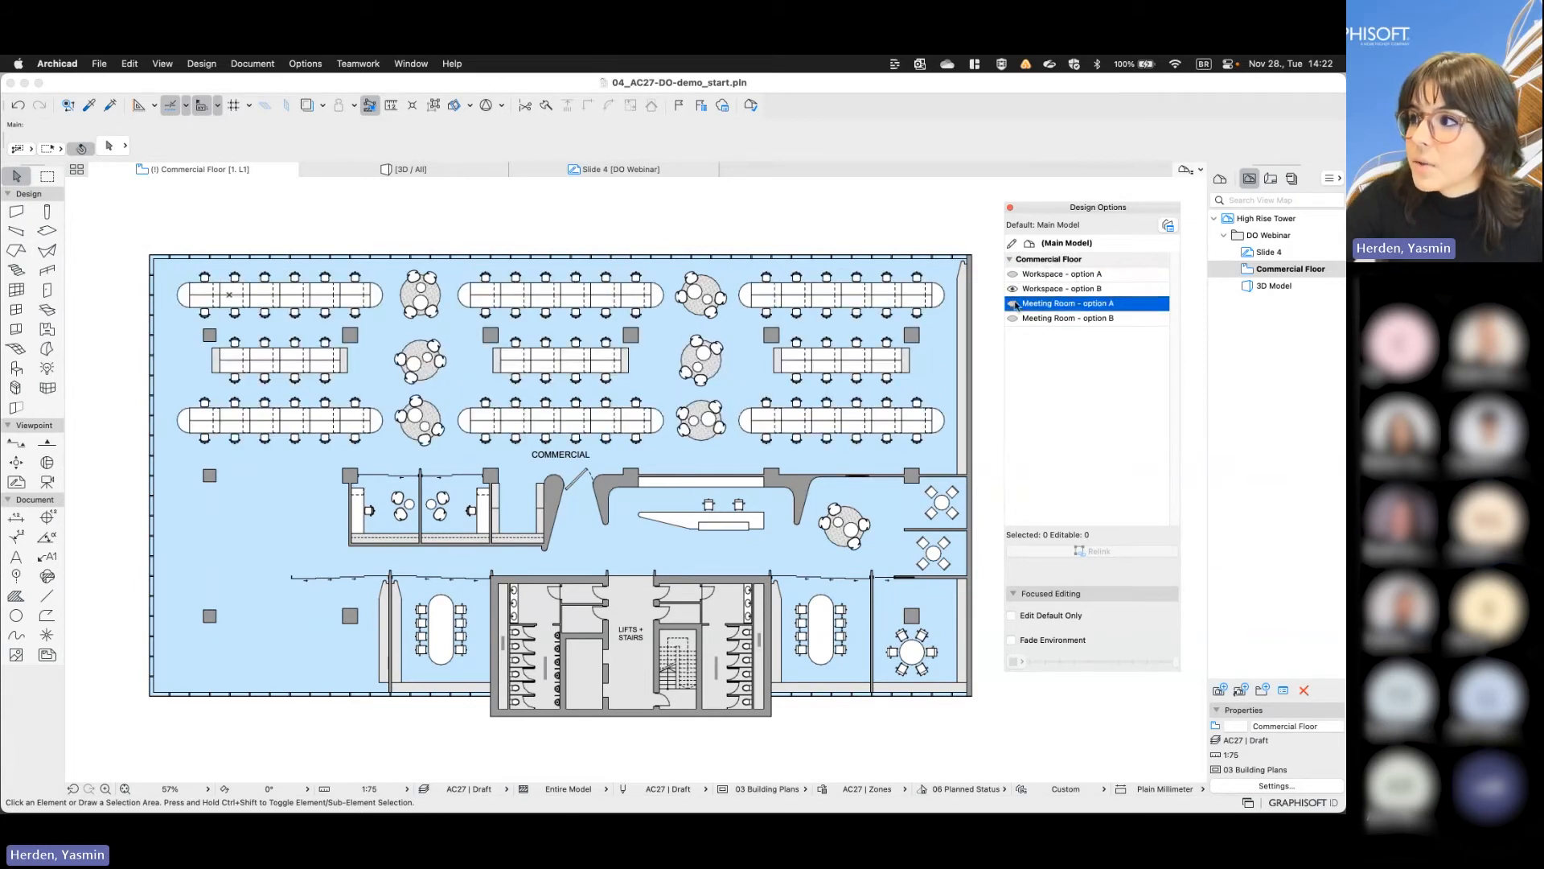
click(1014, 304)
click(1013, 320)
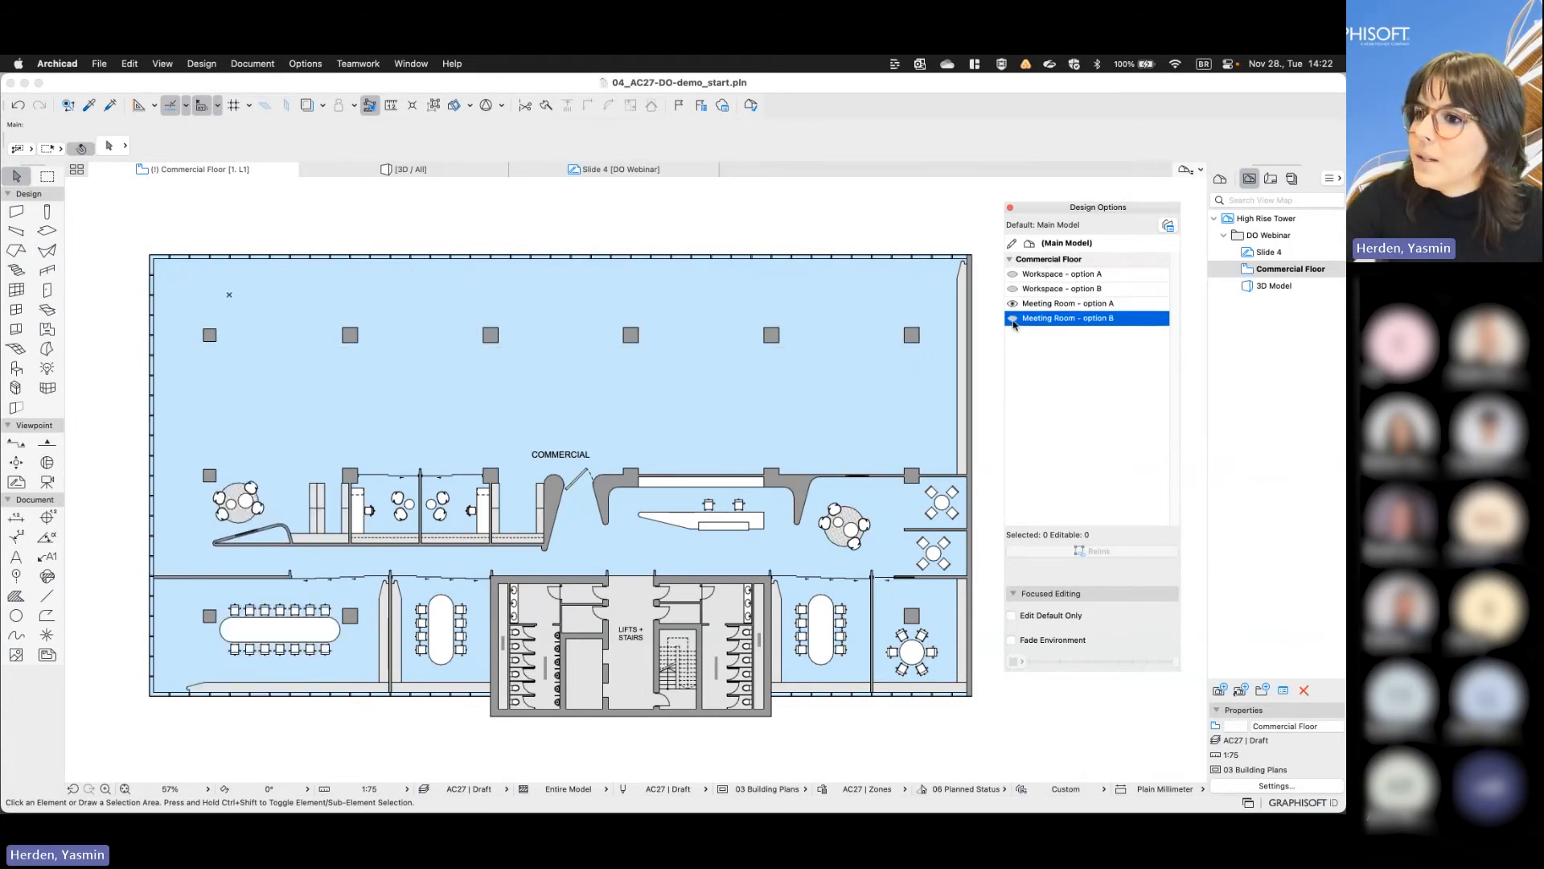
click(1013, 319)
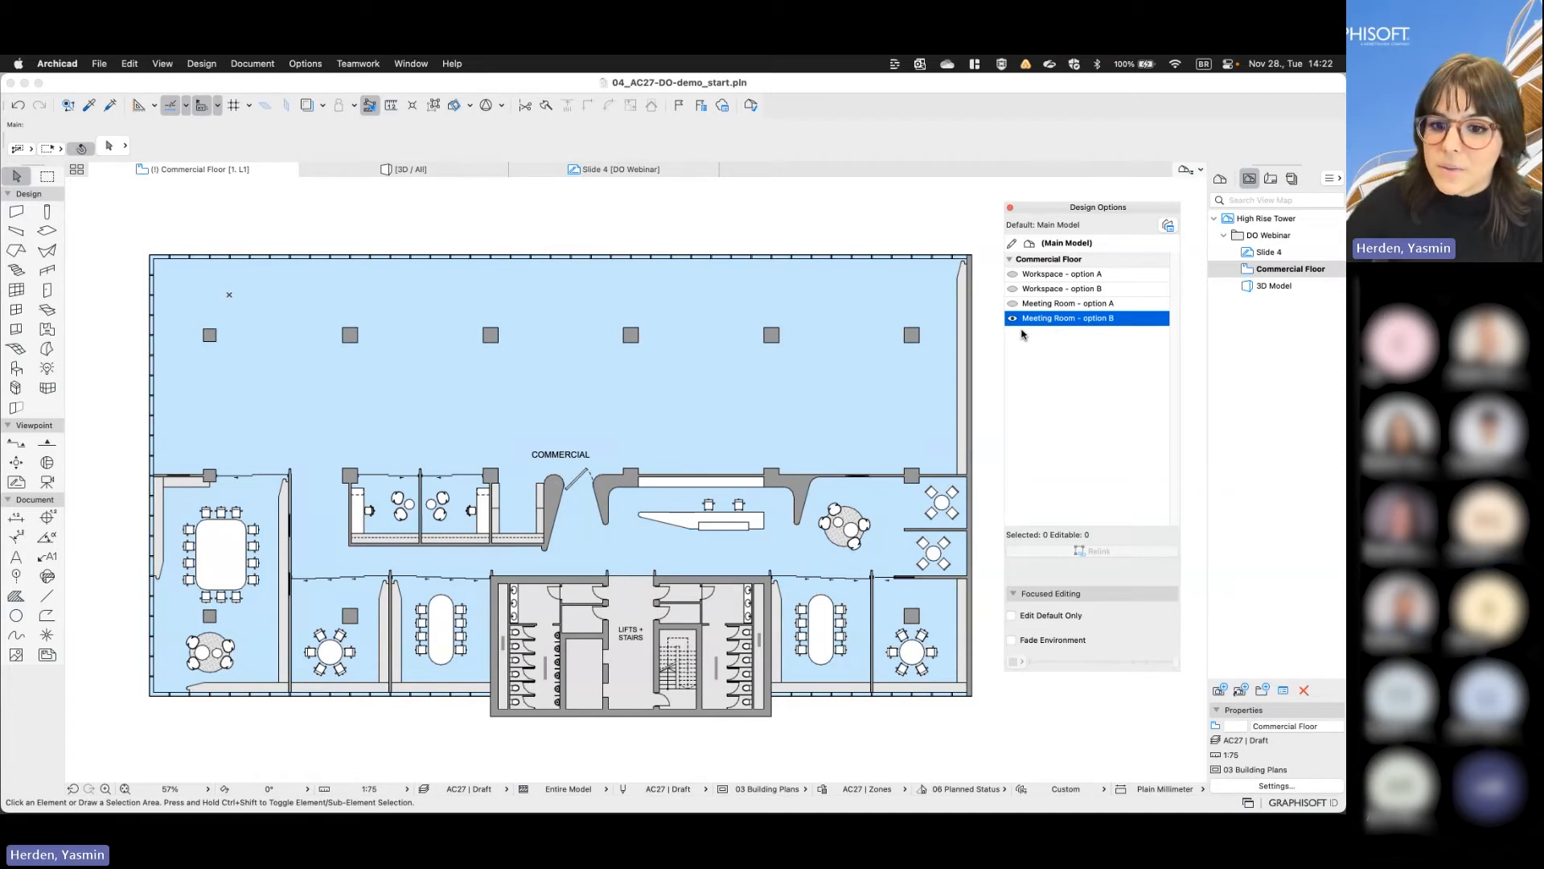
- Open the Design Option Manager and switch visibility among the Commercial Floor set's options to check how options in one set behave
click(1168, 225)
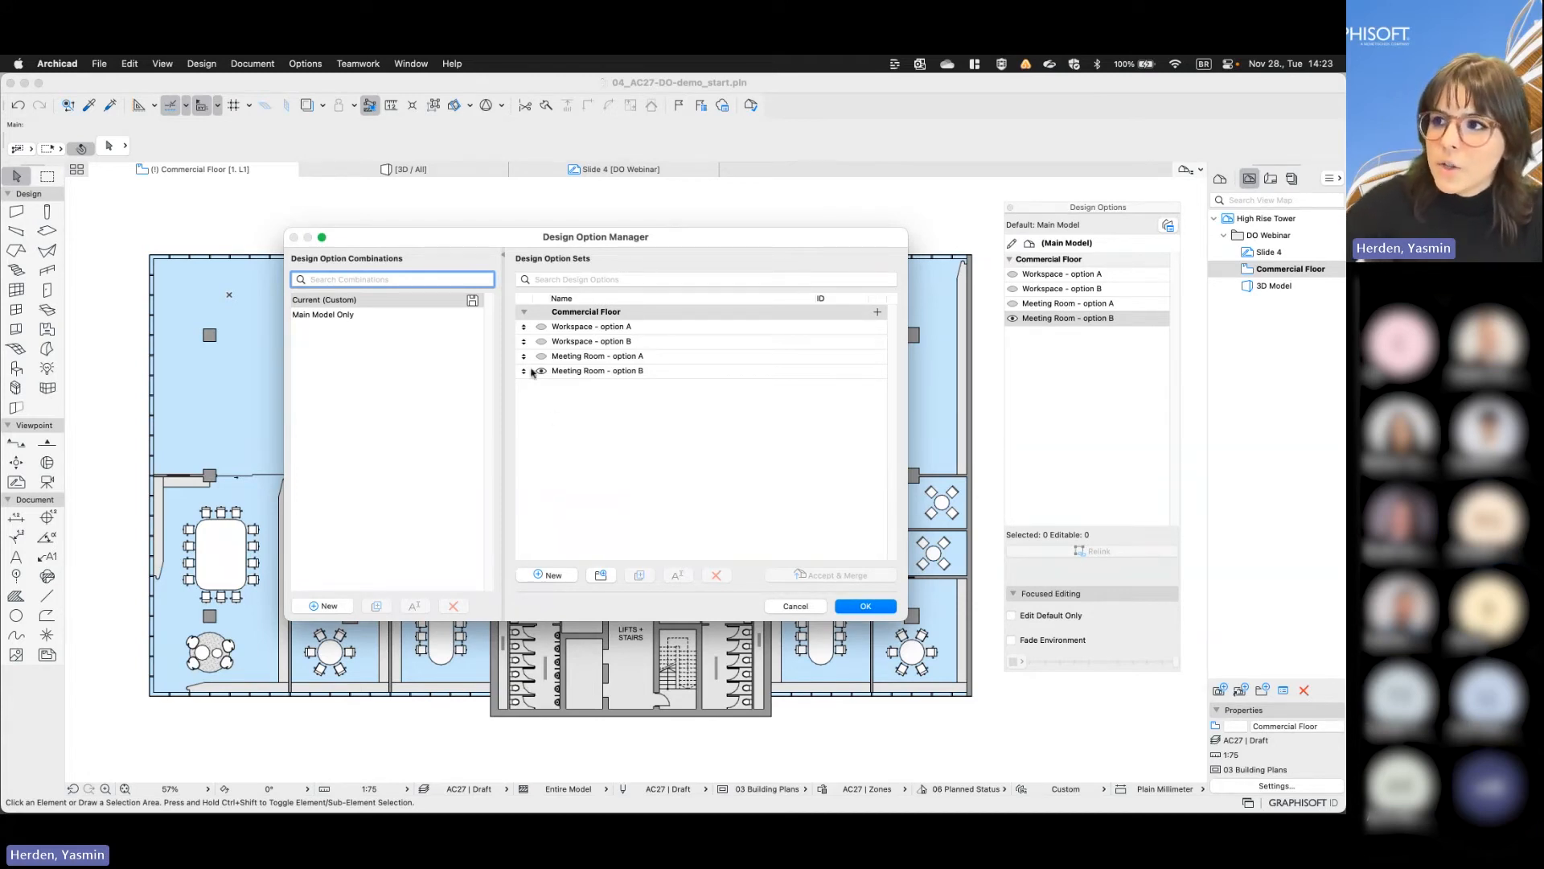
click(522, 312)
click(524, 312)
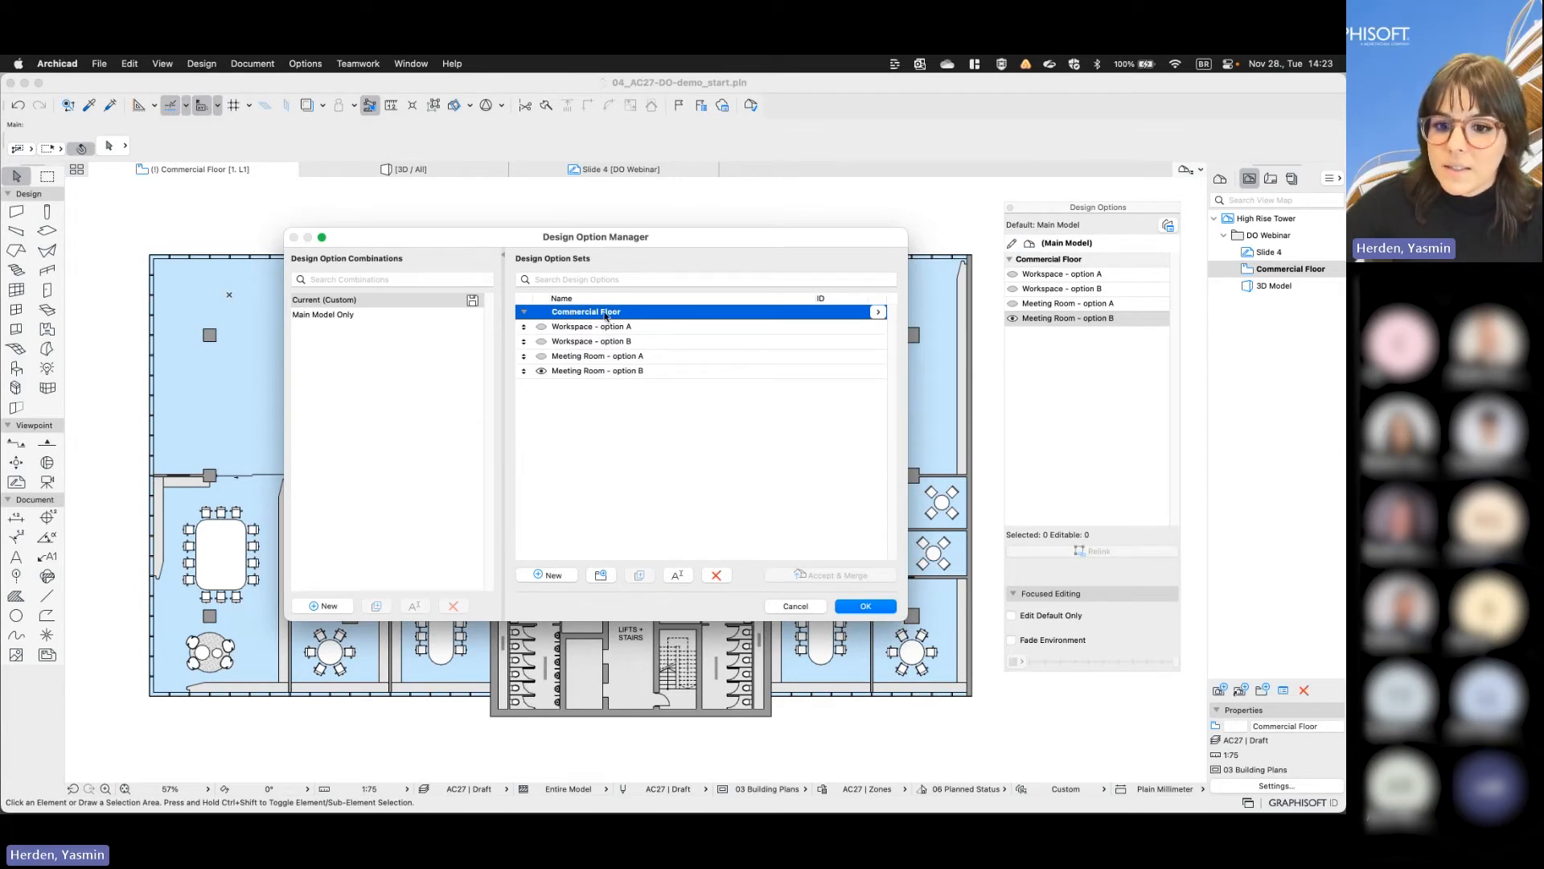
click(542, 327)
click(542, 342)
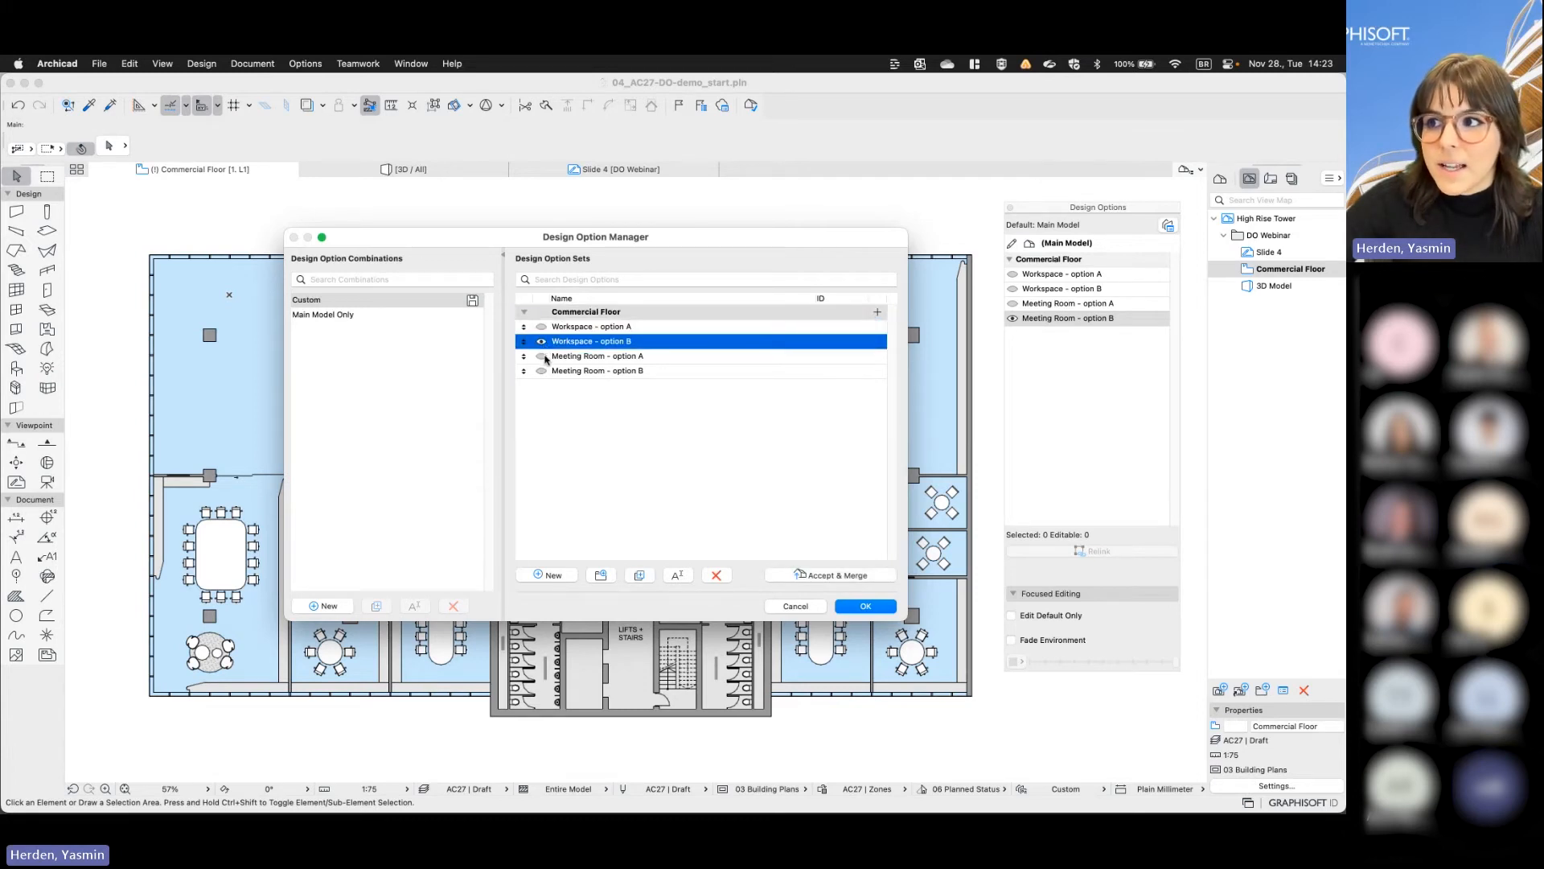
click(543, 356)
click(587, 408)
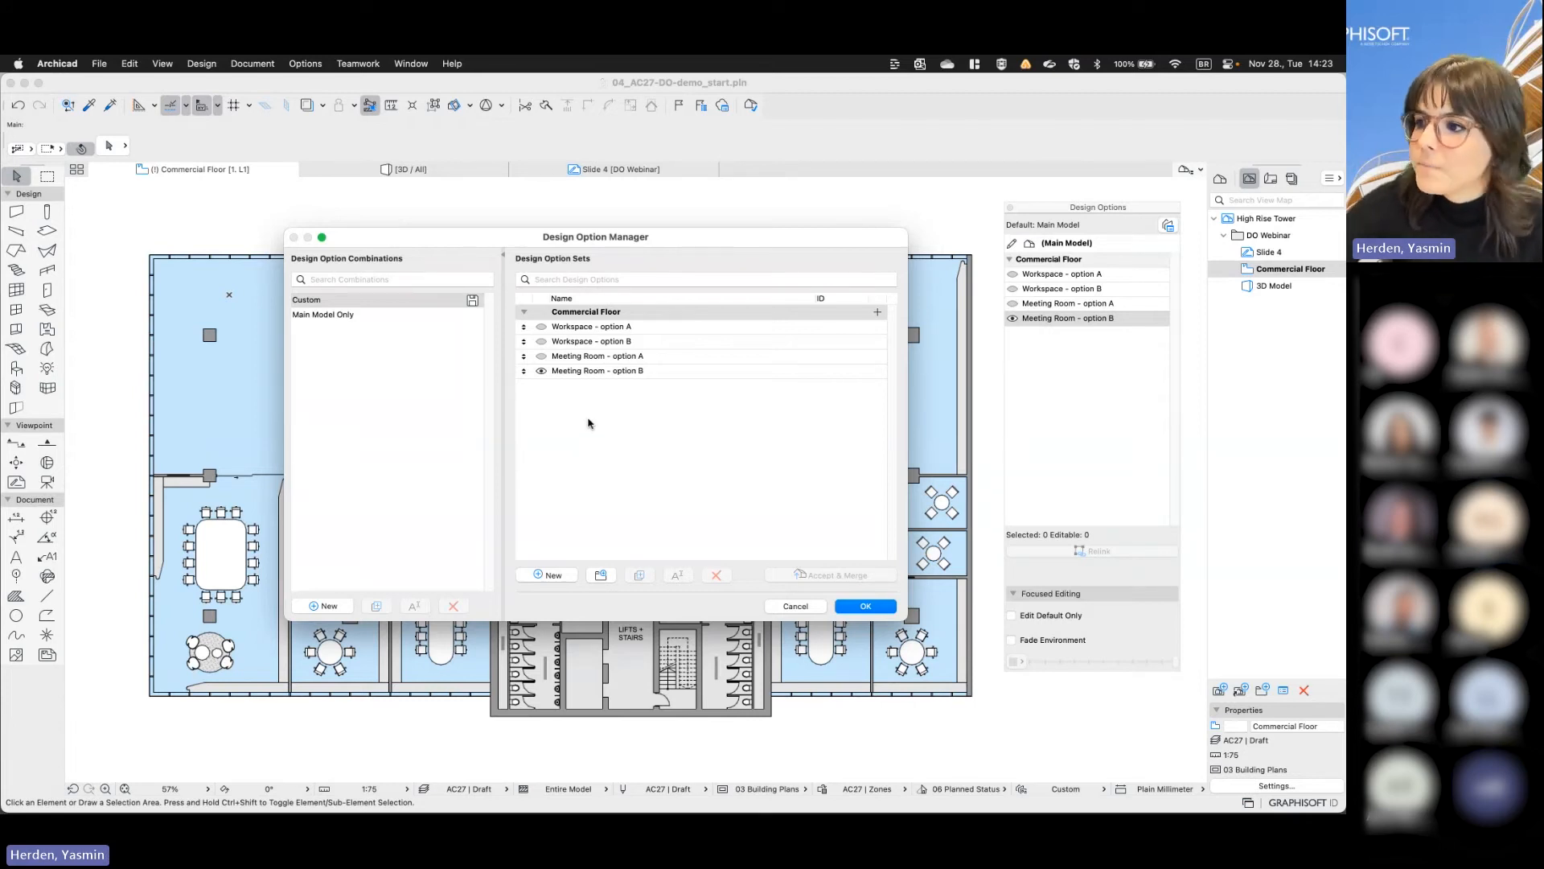
- Create a new design option set named Meeting Rooms
click(599, 575)
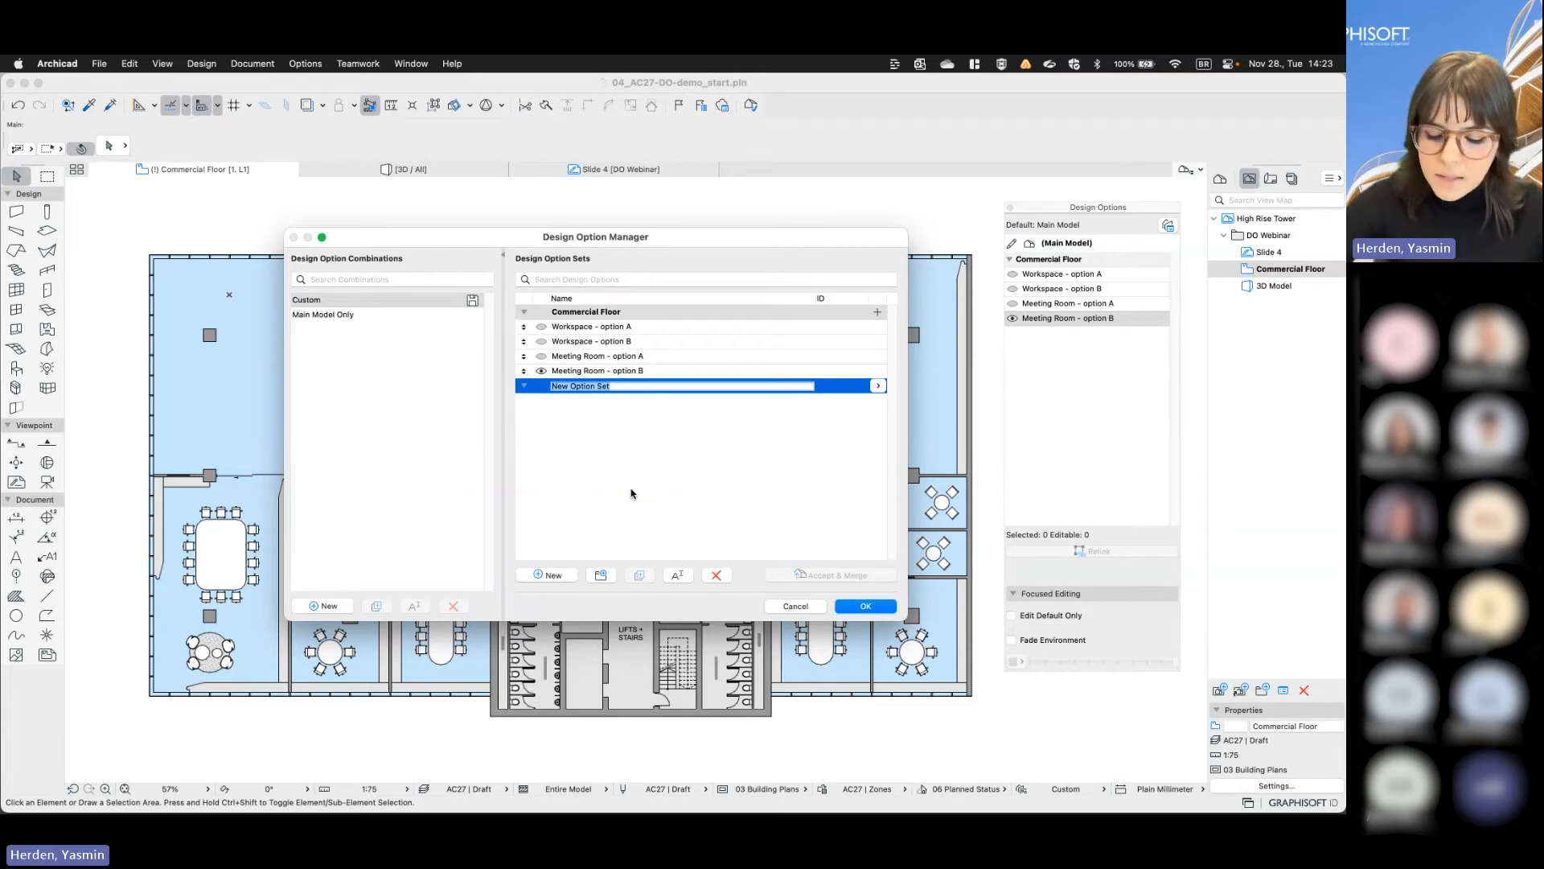
text(Me)
text(eri)
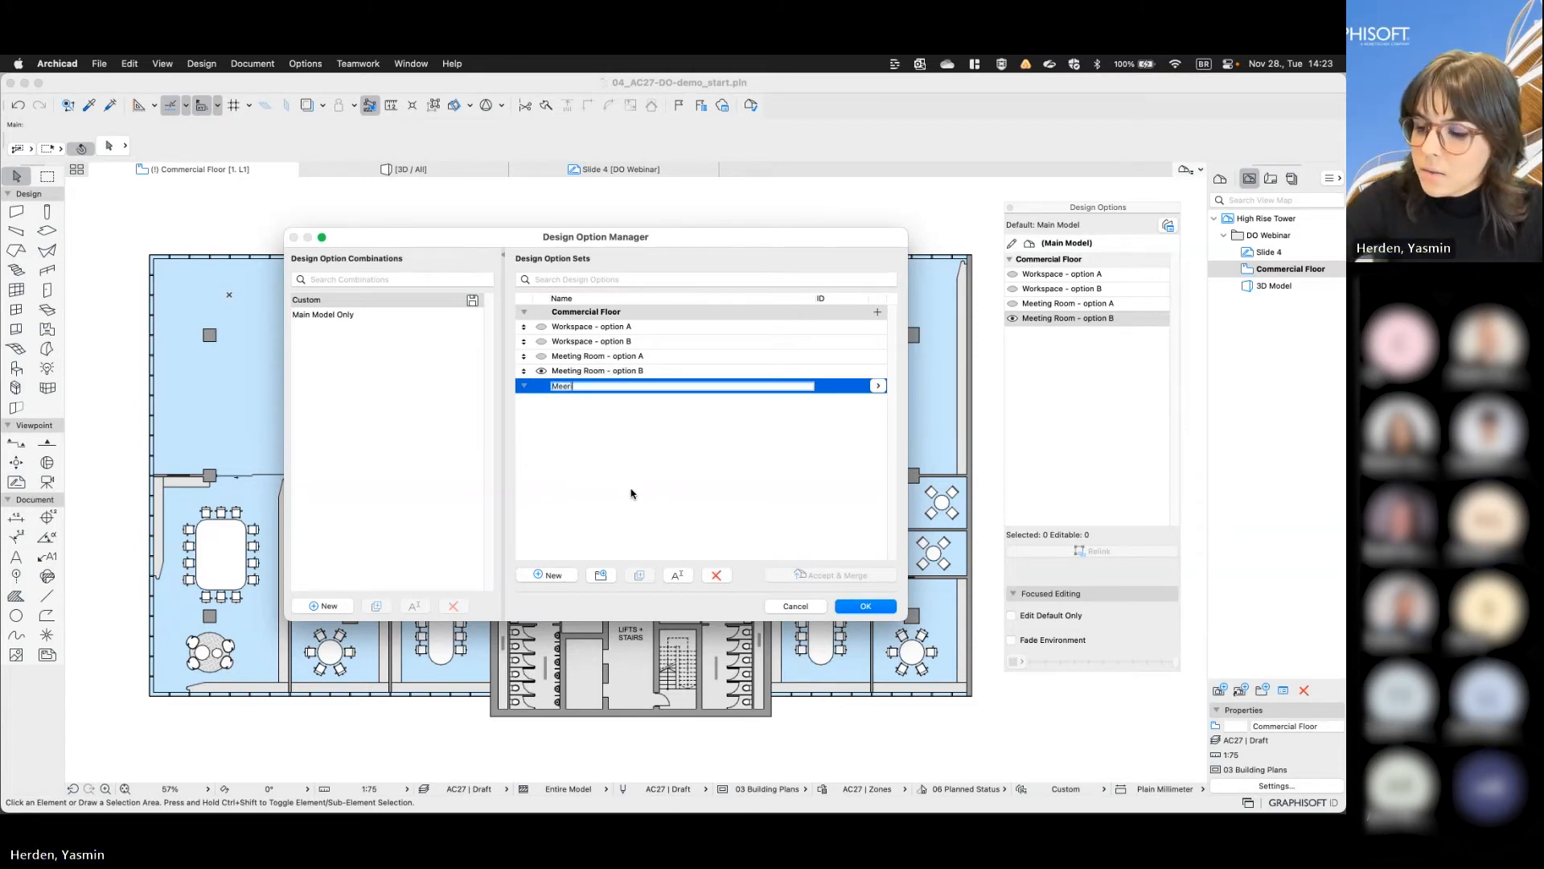
text(ng Rooms)
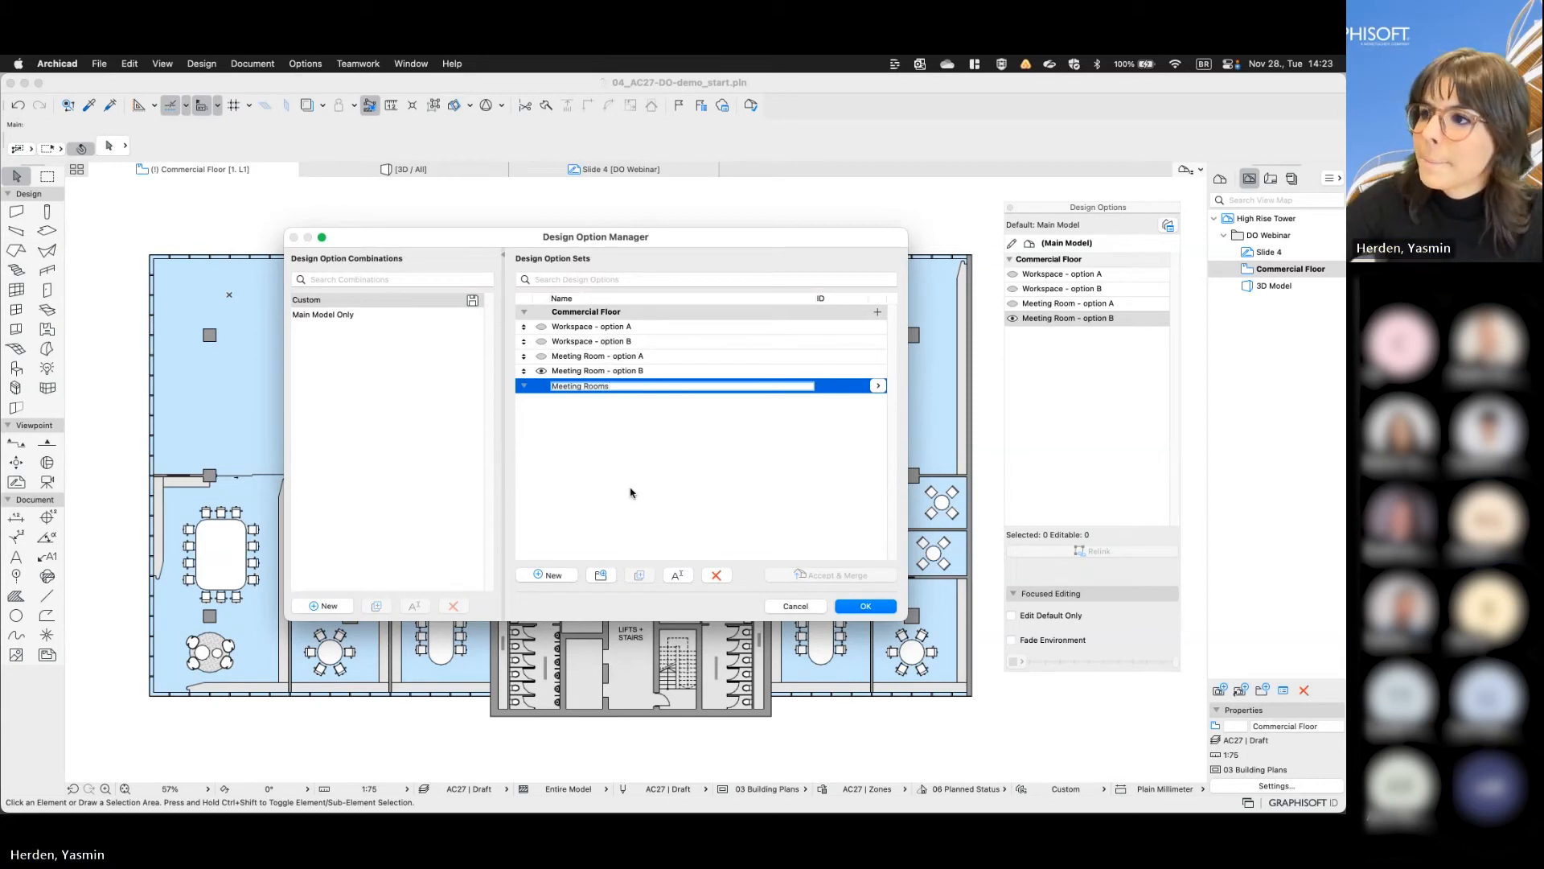
key(Return)
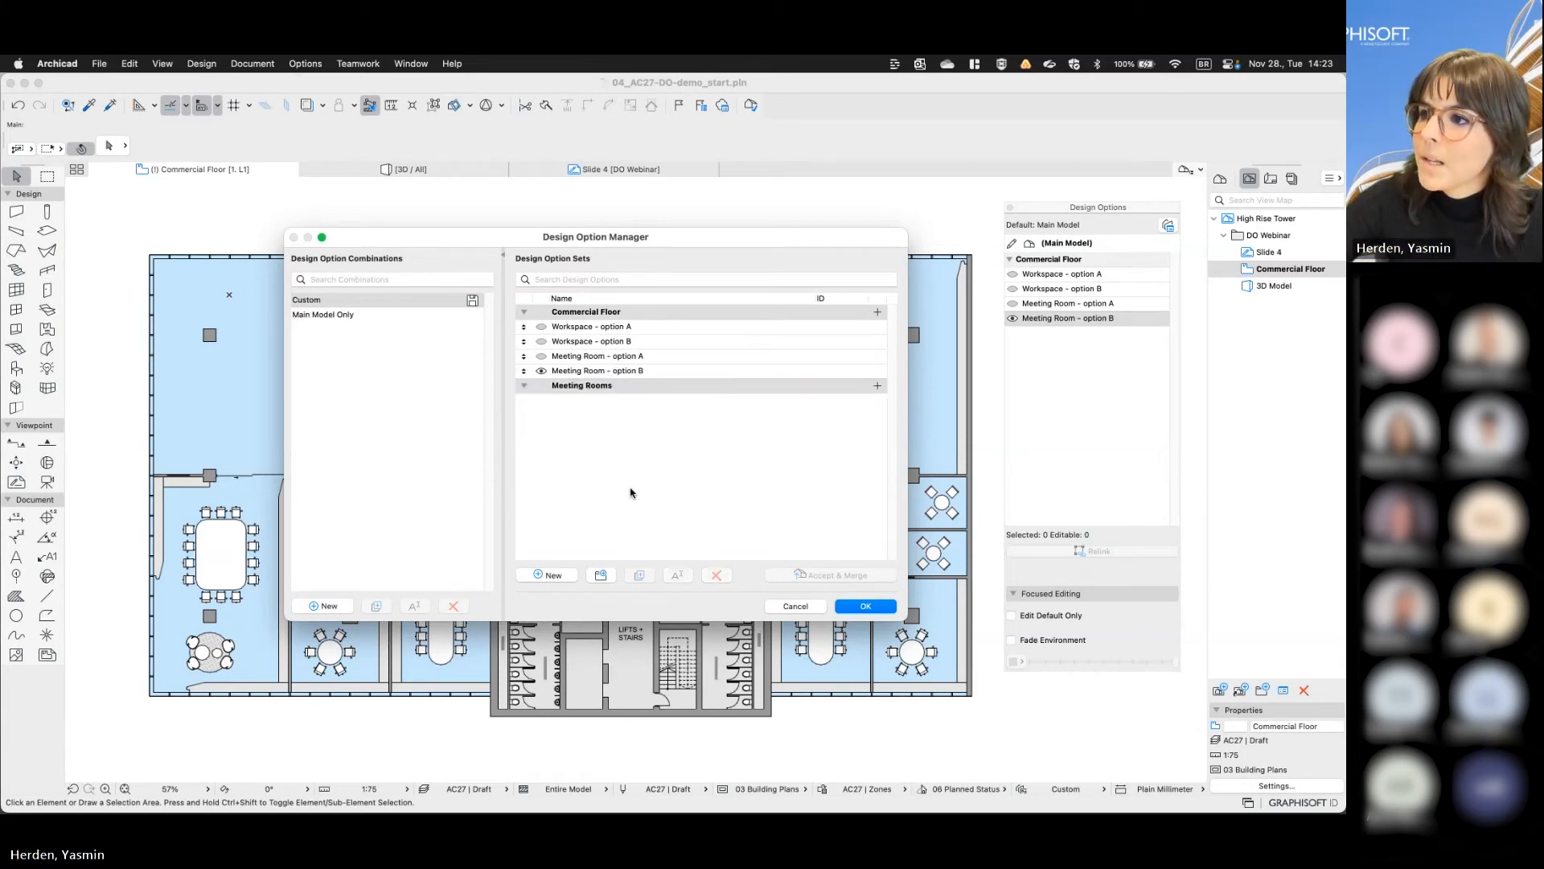
- Move Meeting Room options A and B from the Commercial Floor set into the Meeting Rooms set
click(523, 356)
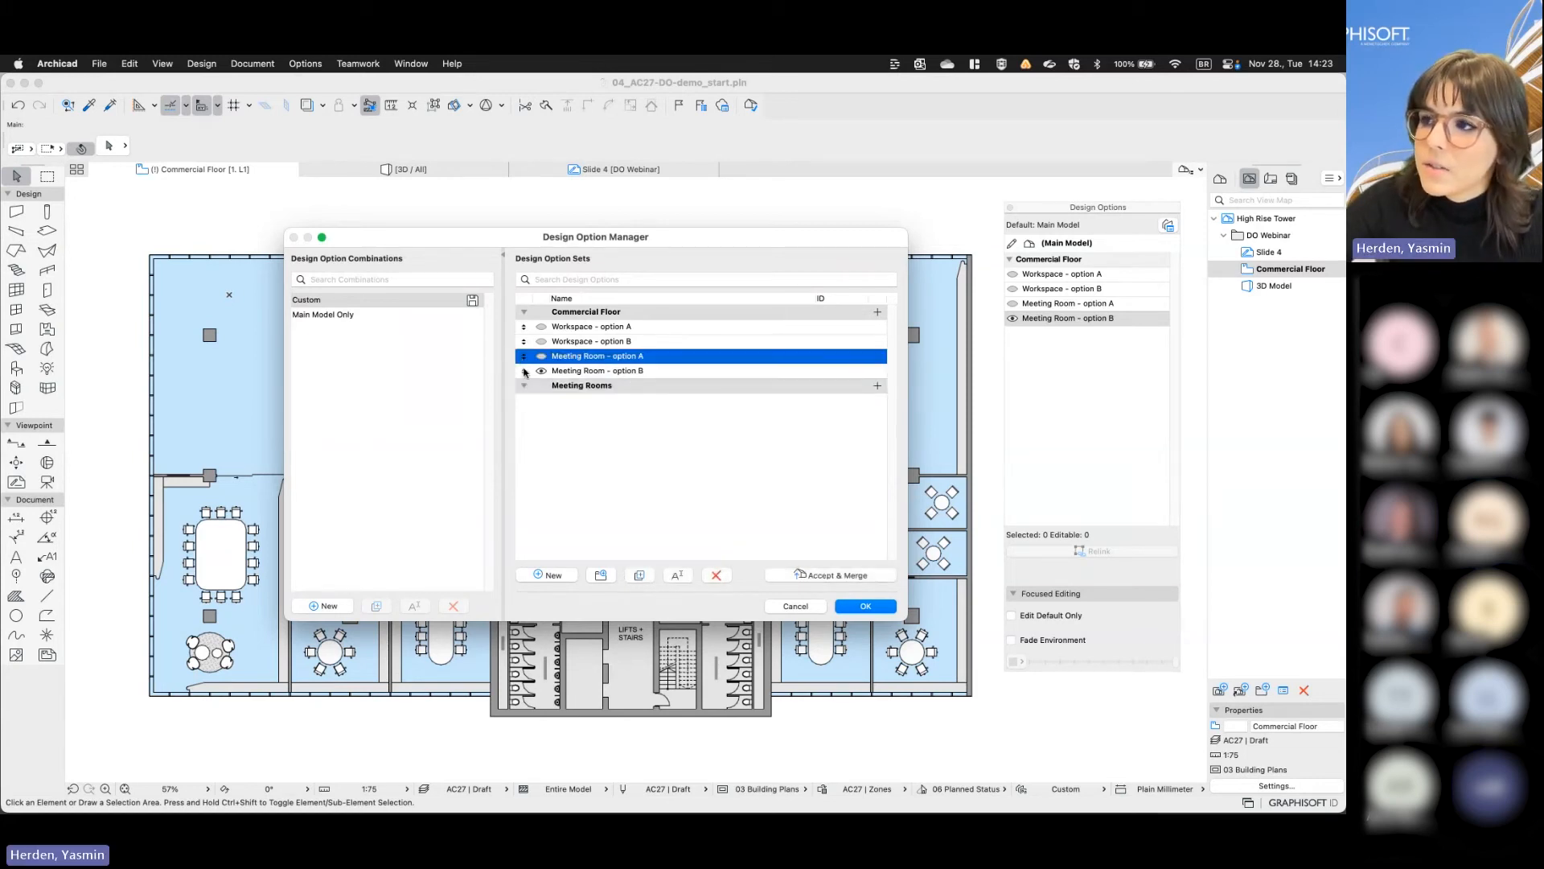
shift+click(524, 372)
drag(523, 360, 524, 399)
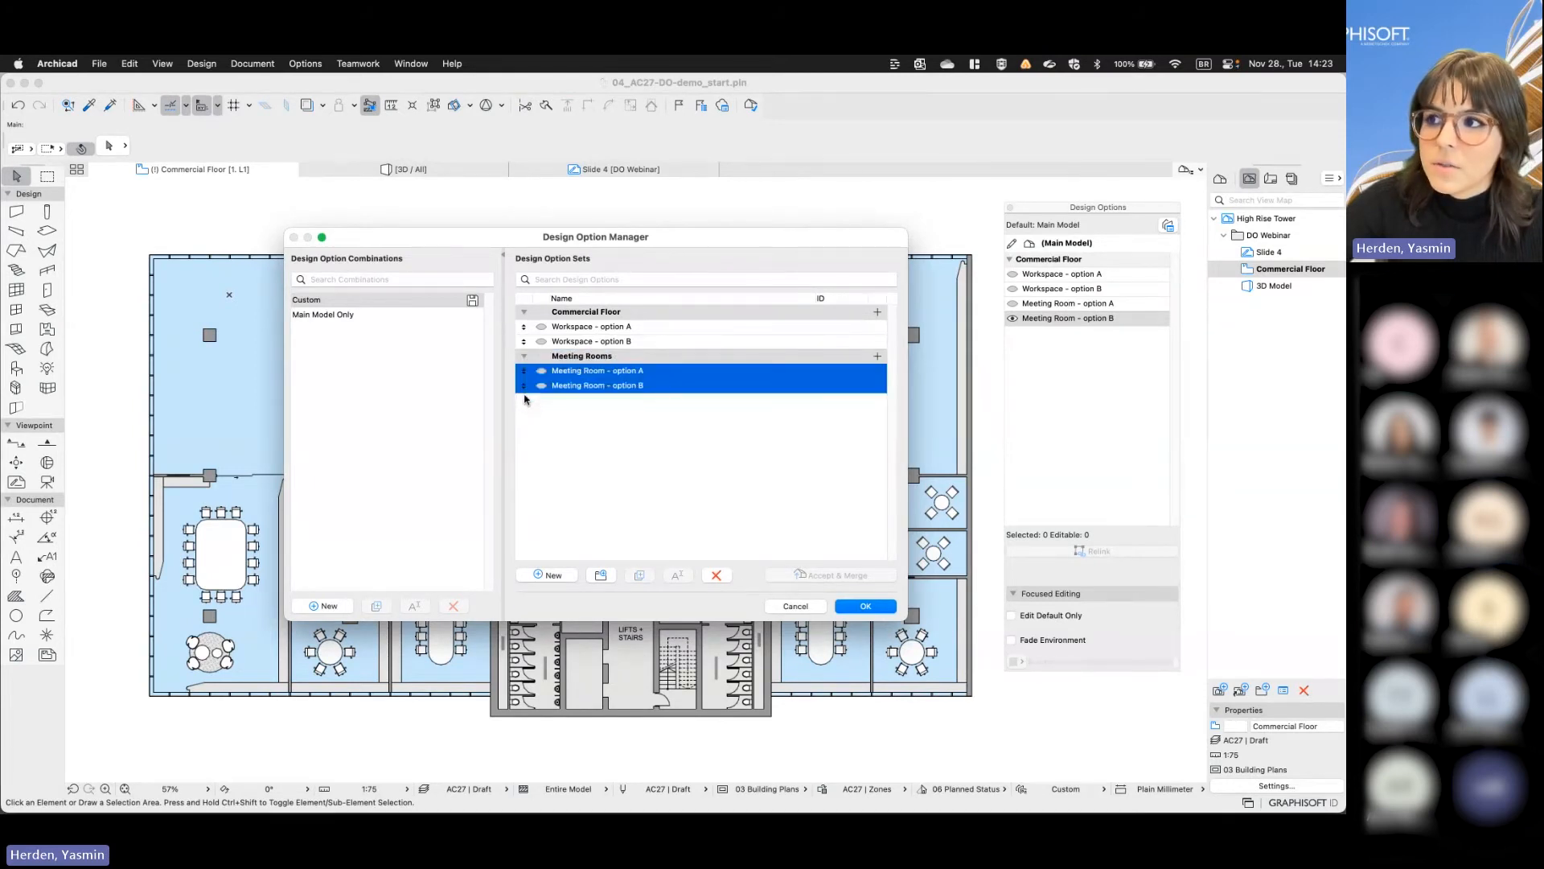
click(551, 419)
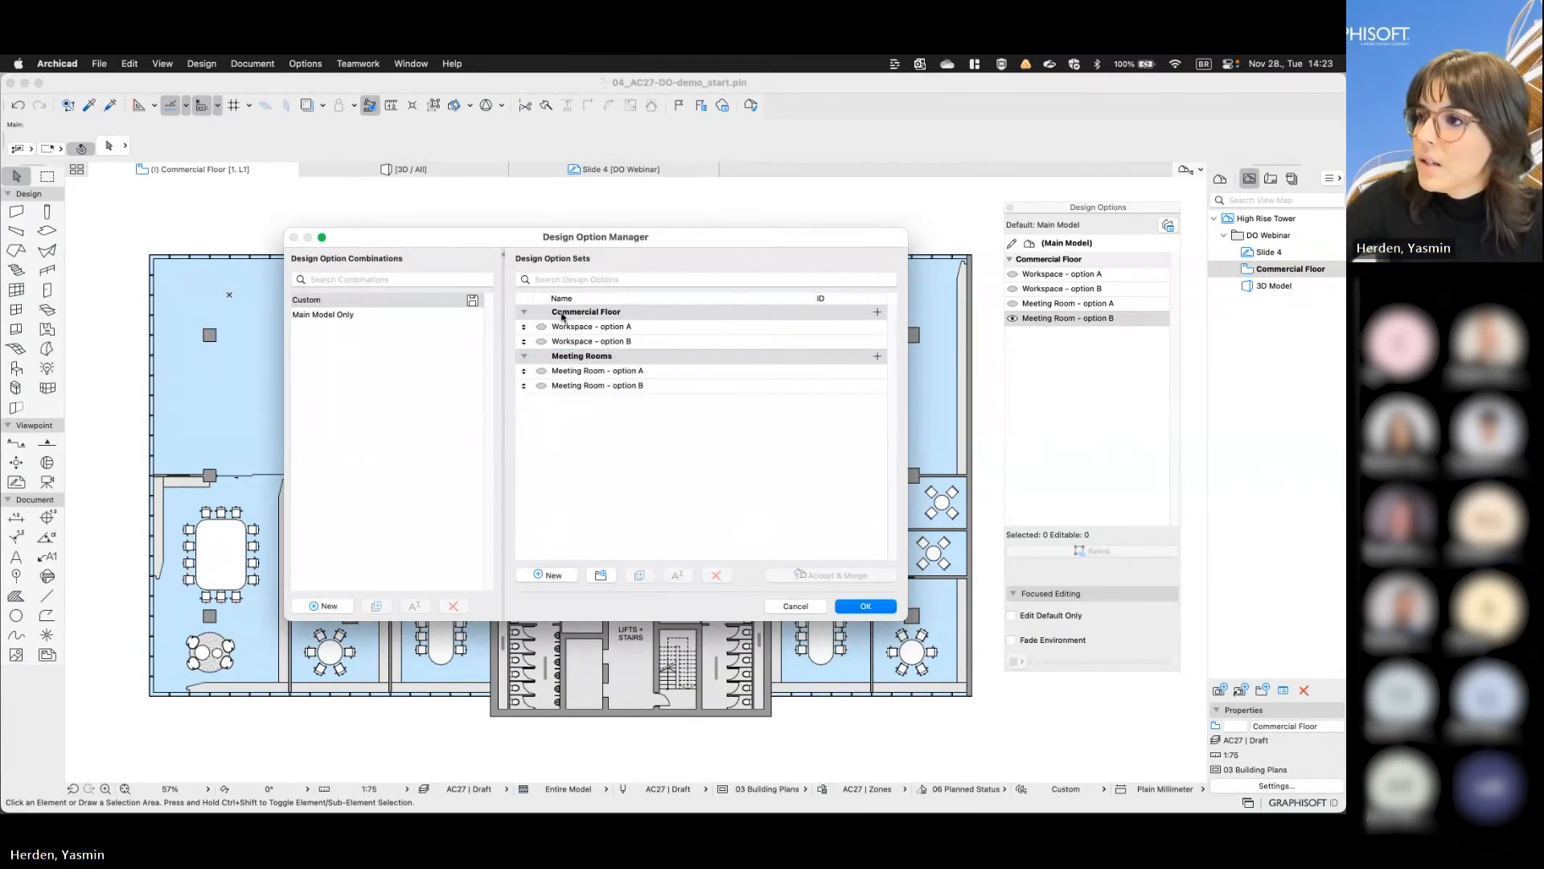
- Rename the Commercial Floor option set as Workspaces and accept the changes in the Design Option Manager
click(562, 316)
click(574, 314)
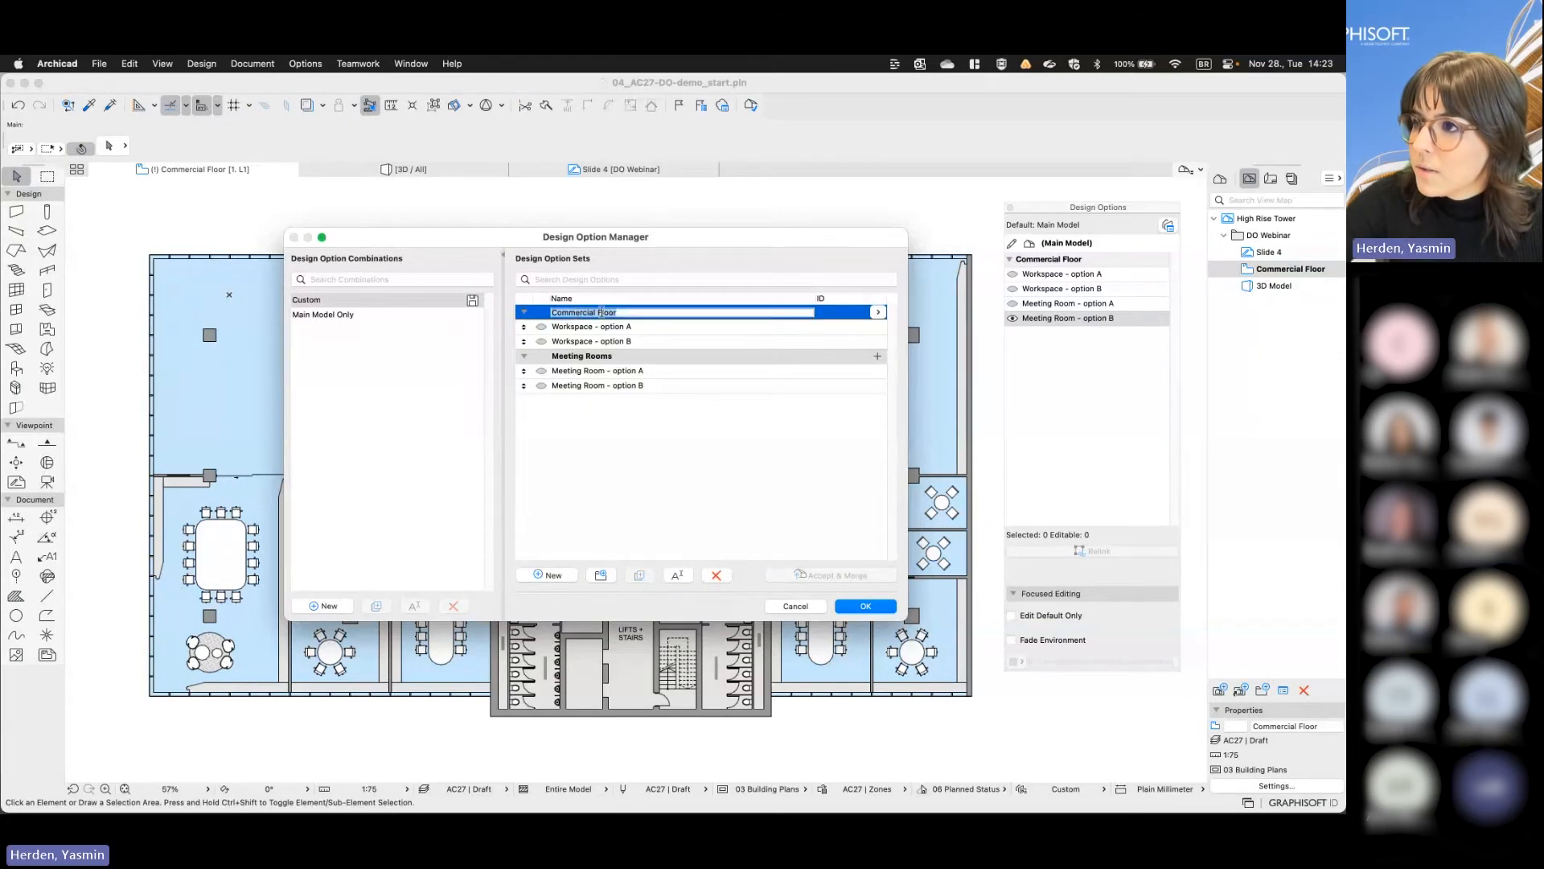
text(Work)
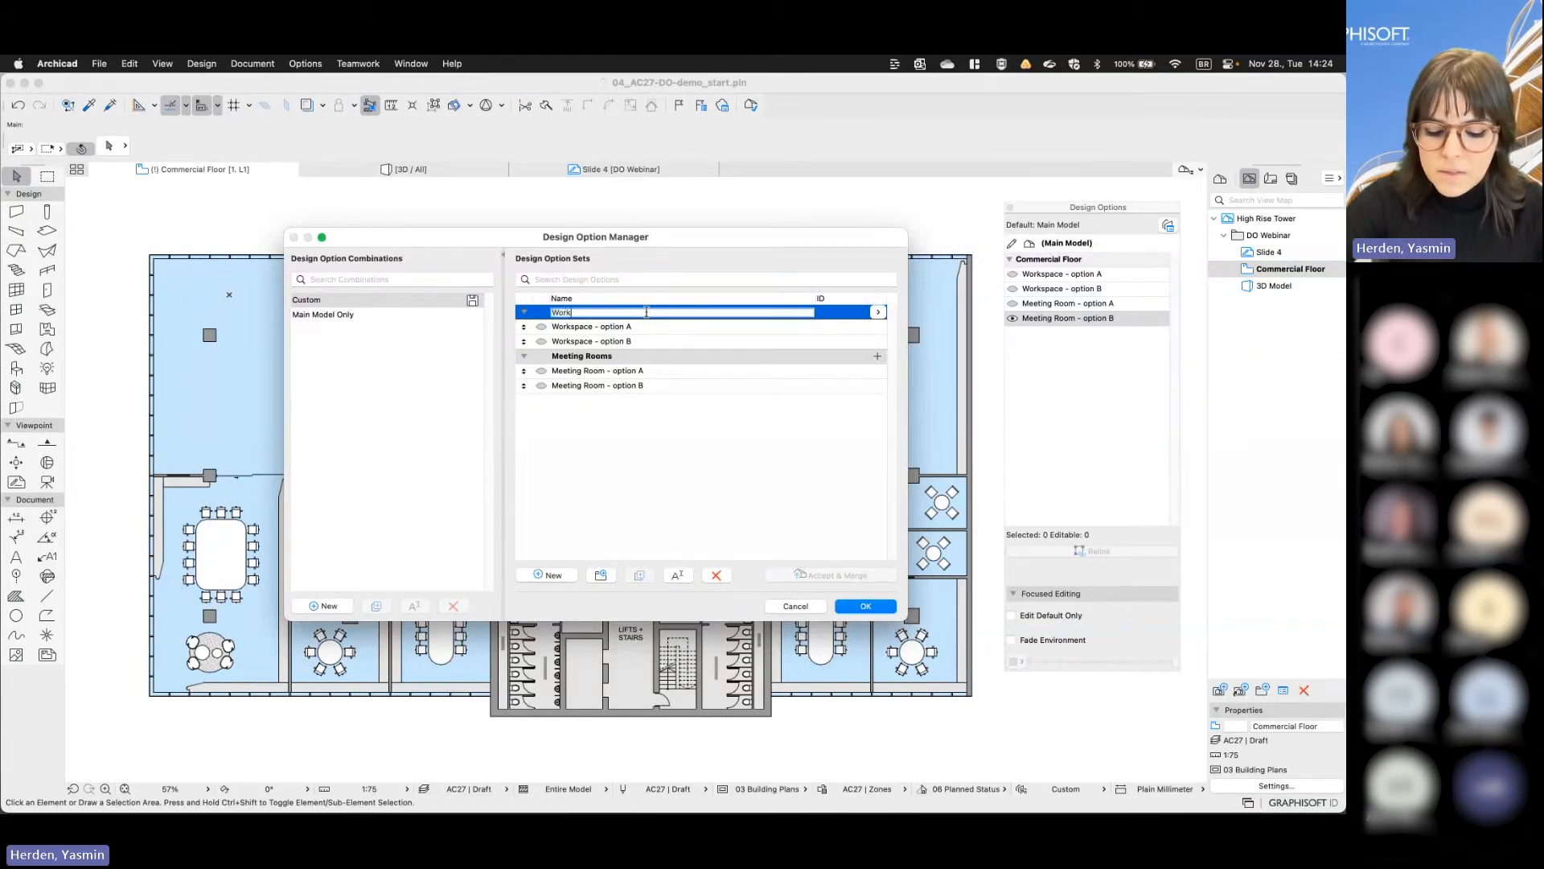
text(spaces)
click(613, 458)
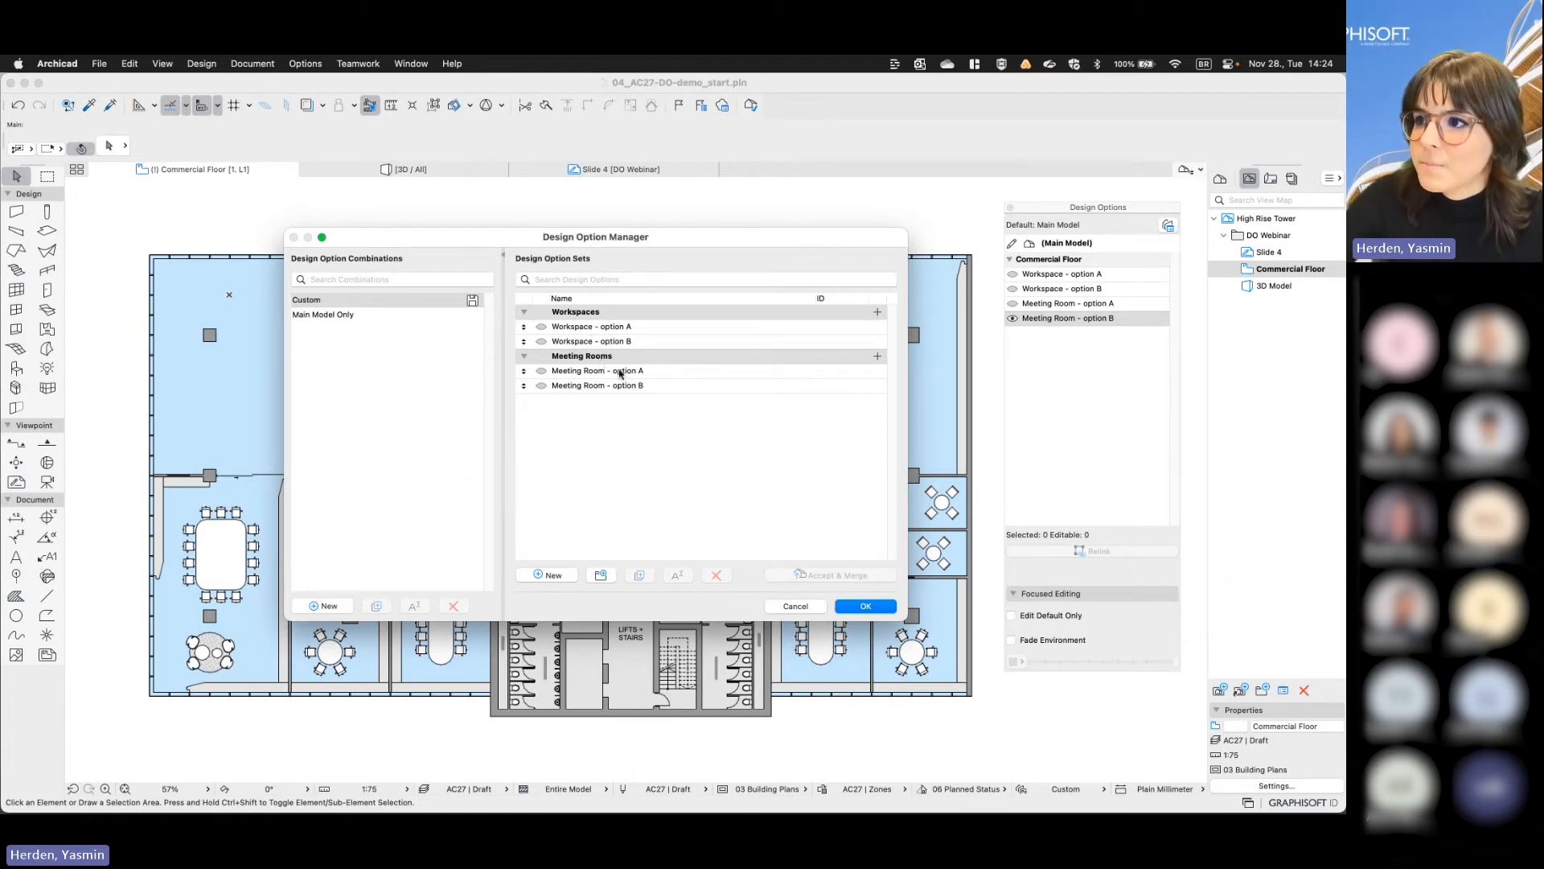
click(849, 604)
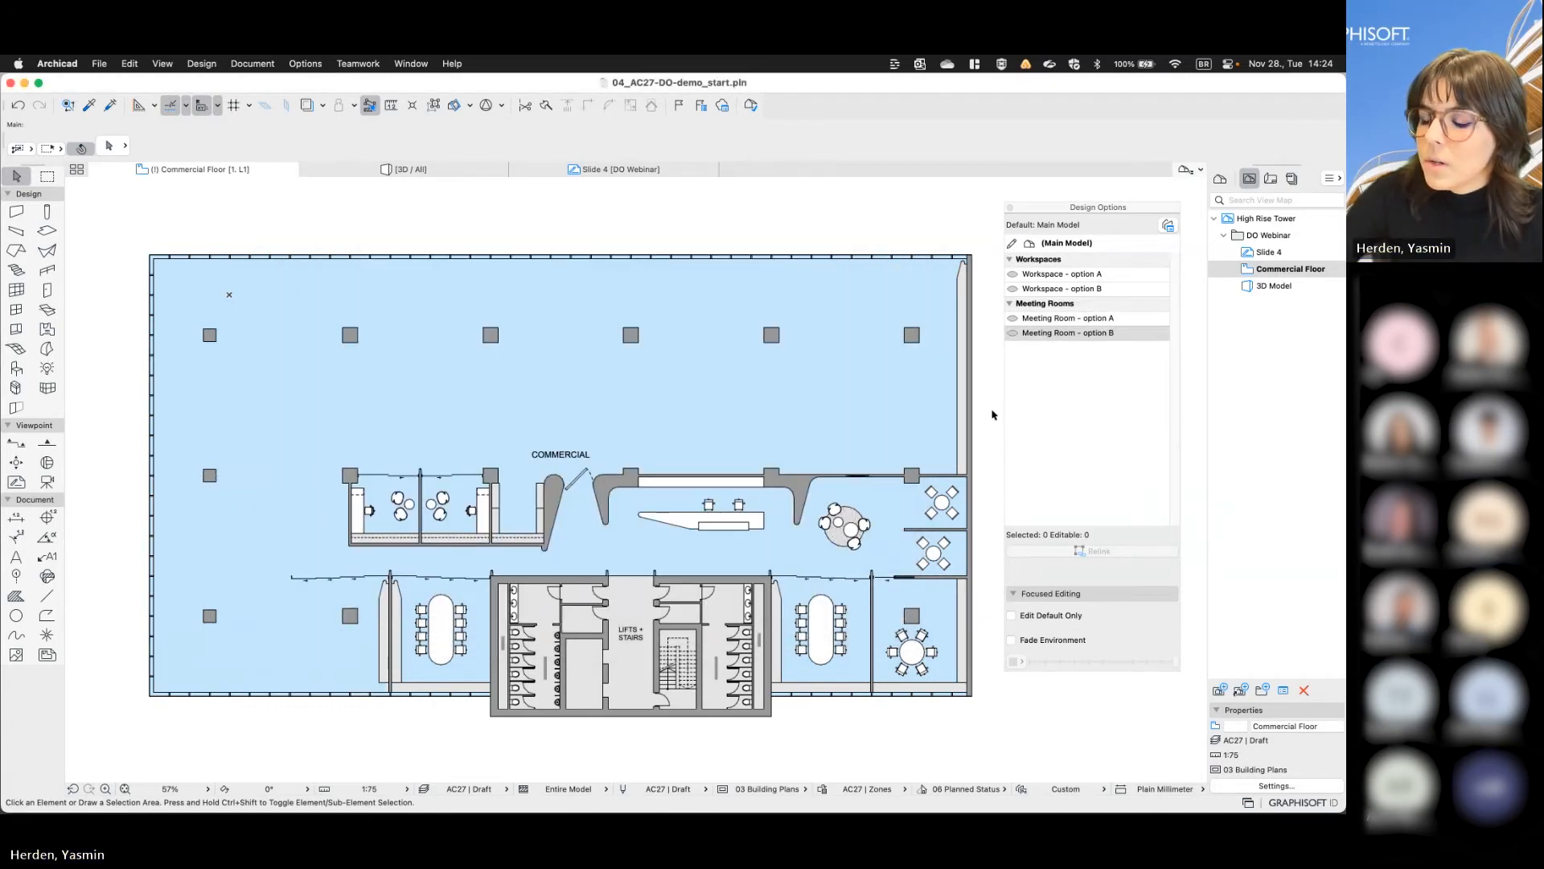
- Show Workspace option A together with Meeting Room option A in the plan, and switch the workspace to option B
click(1014, 275)
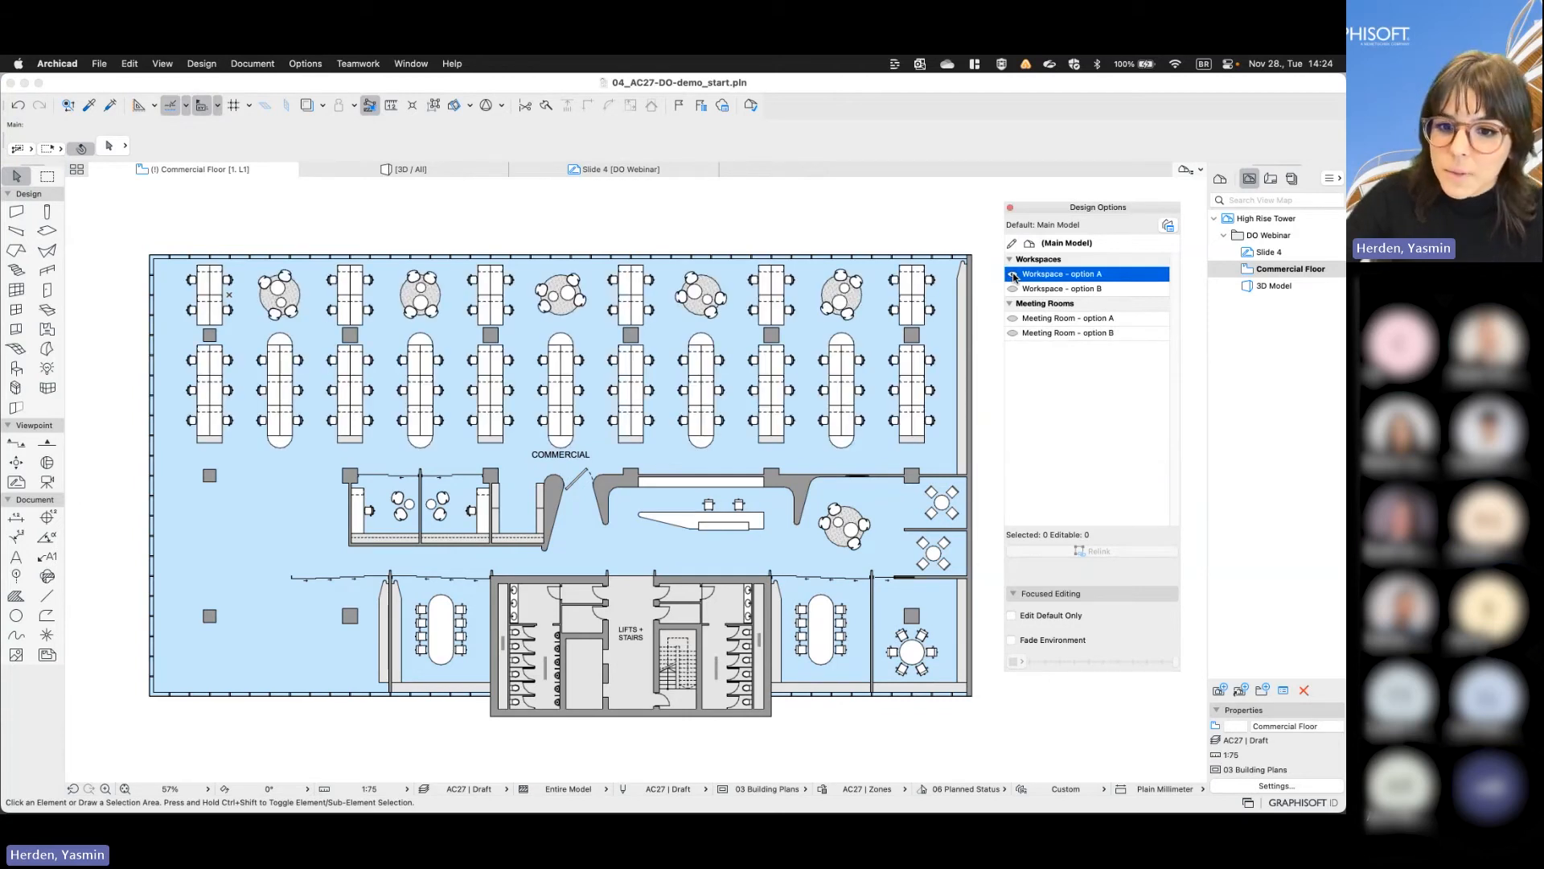
click(1014, 320)
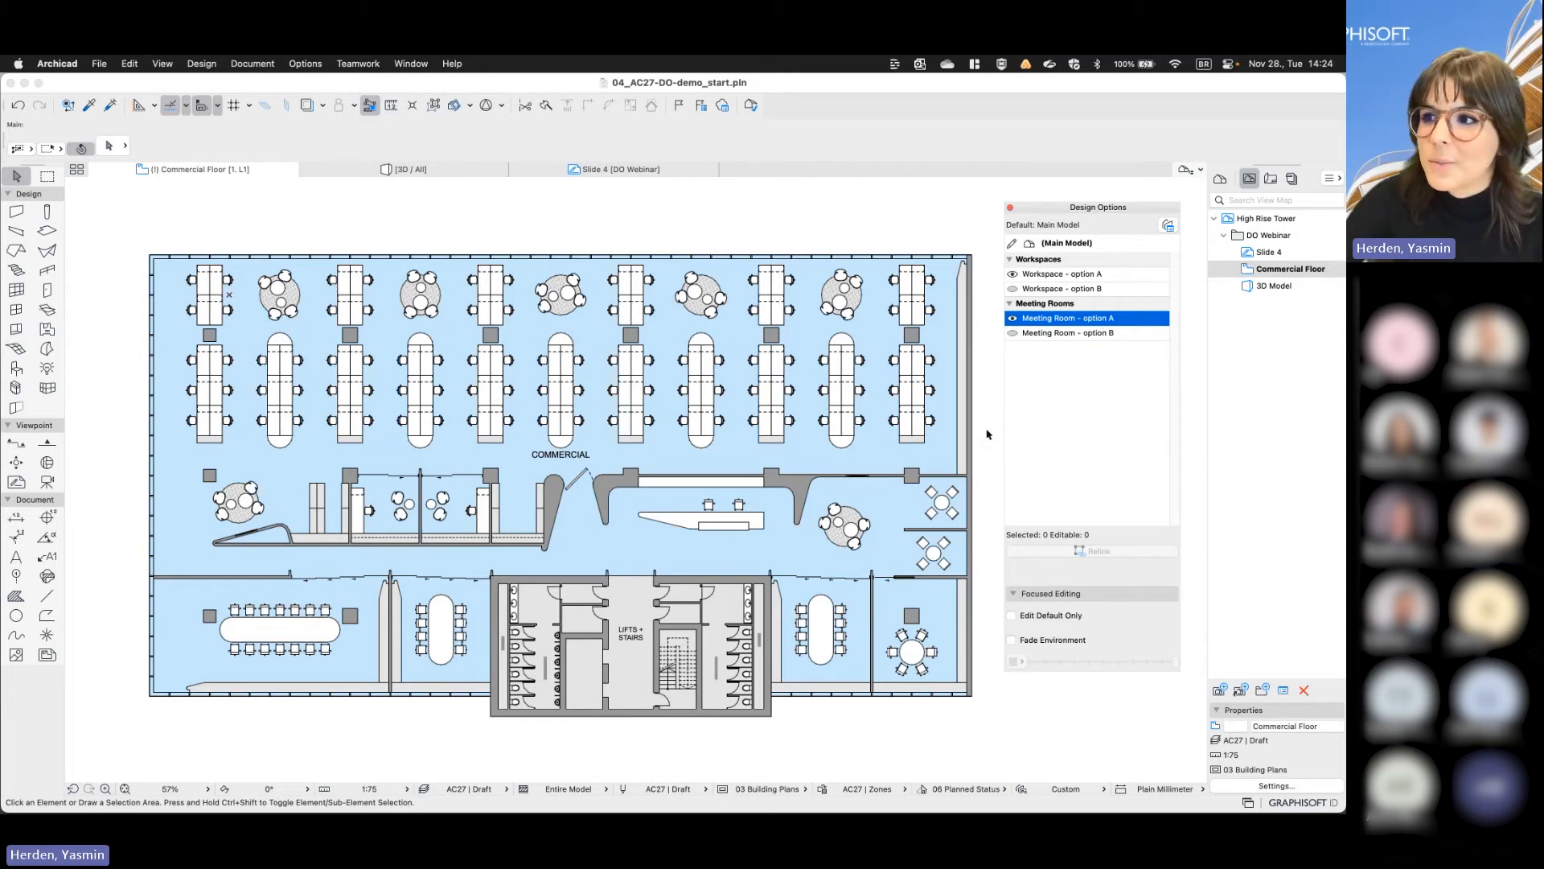
click(1011, 291)
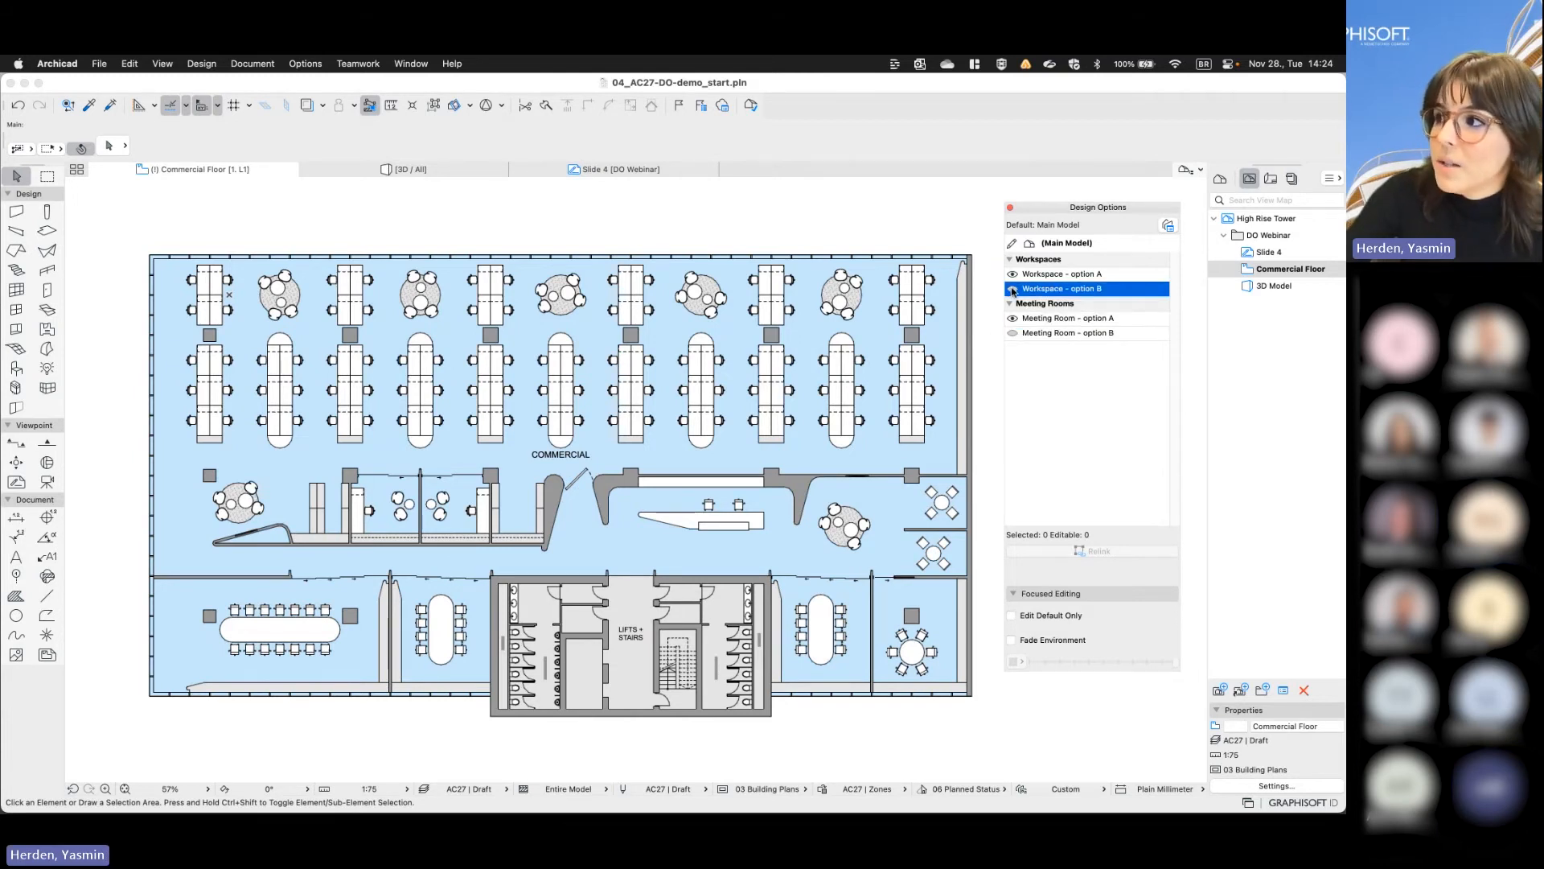
click(1012, 290)
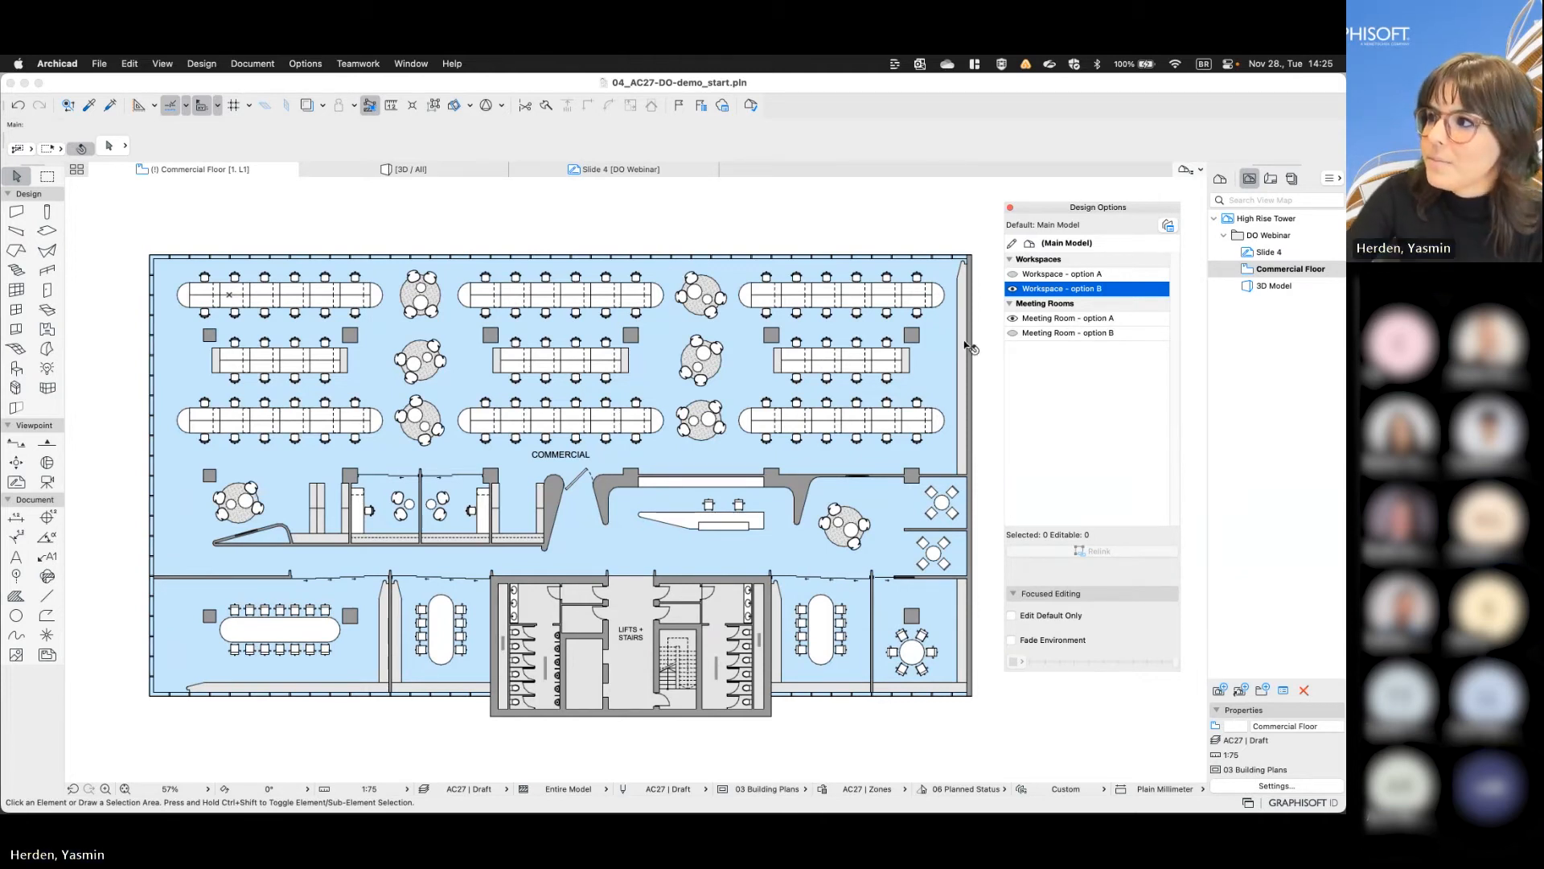
- Store the current custom visibility of the design options as a combination named Combination 1
click(1167, 226)
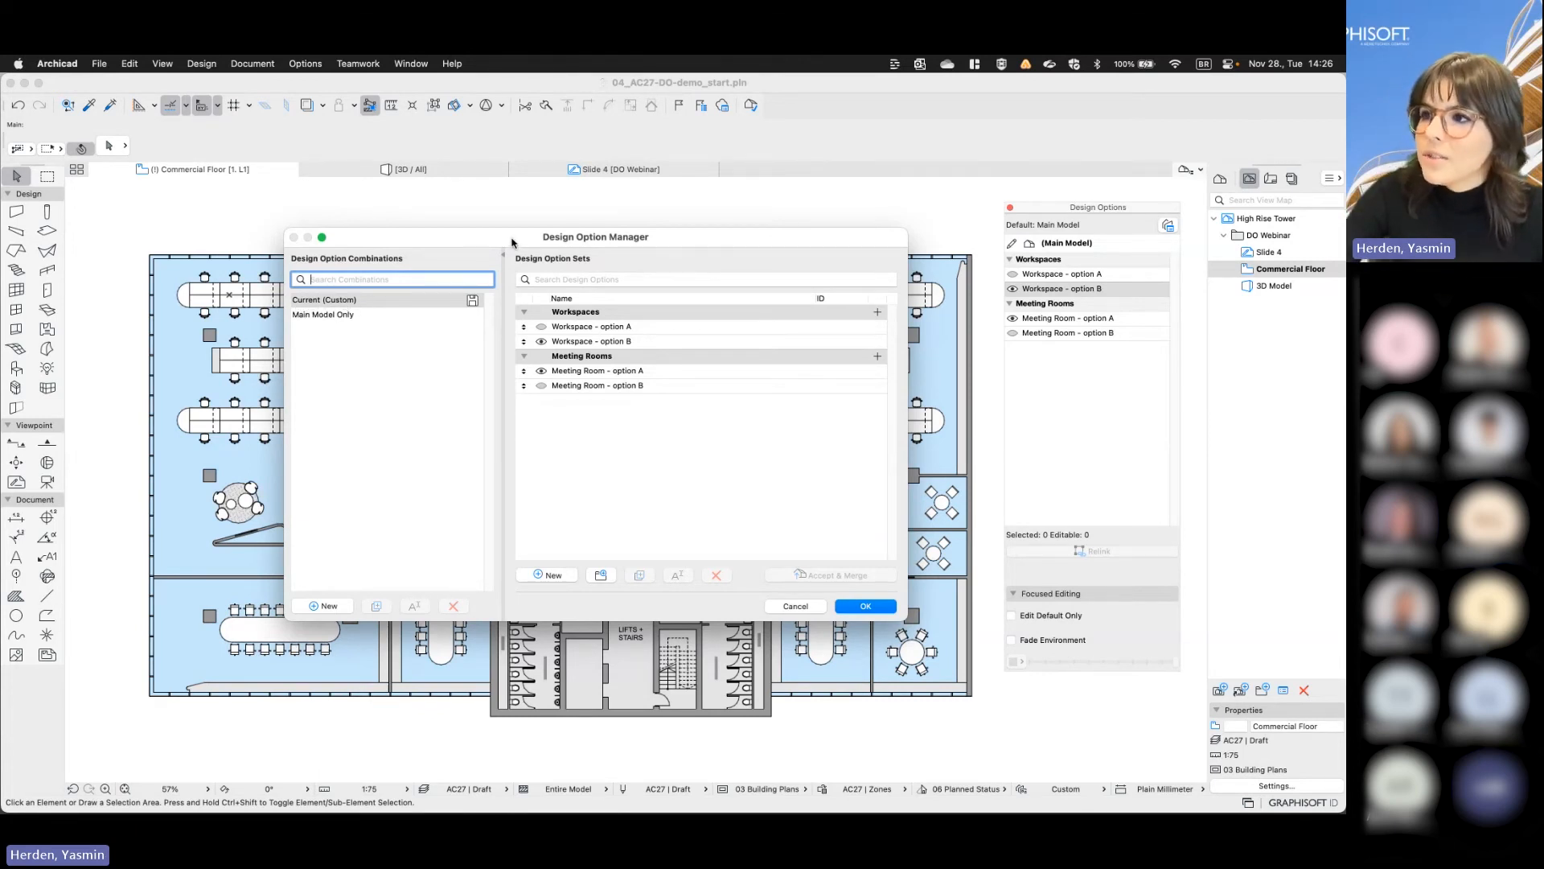
drag(501, 236, 506, 278)
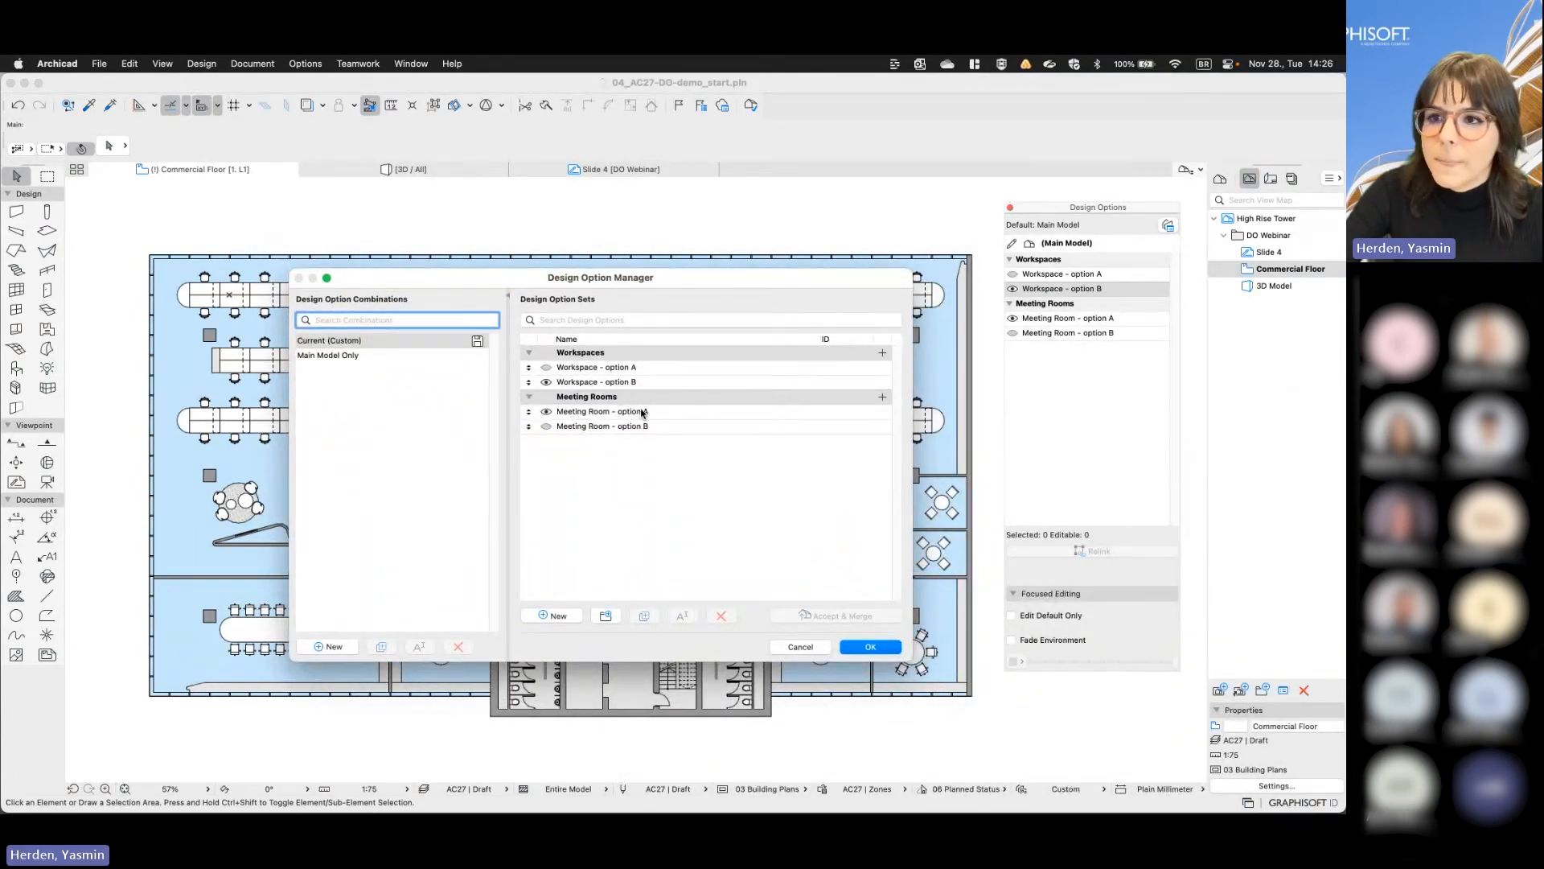
click(478, 342)
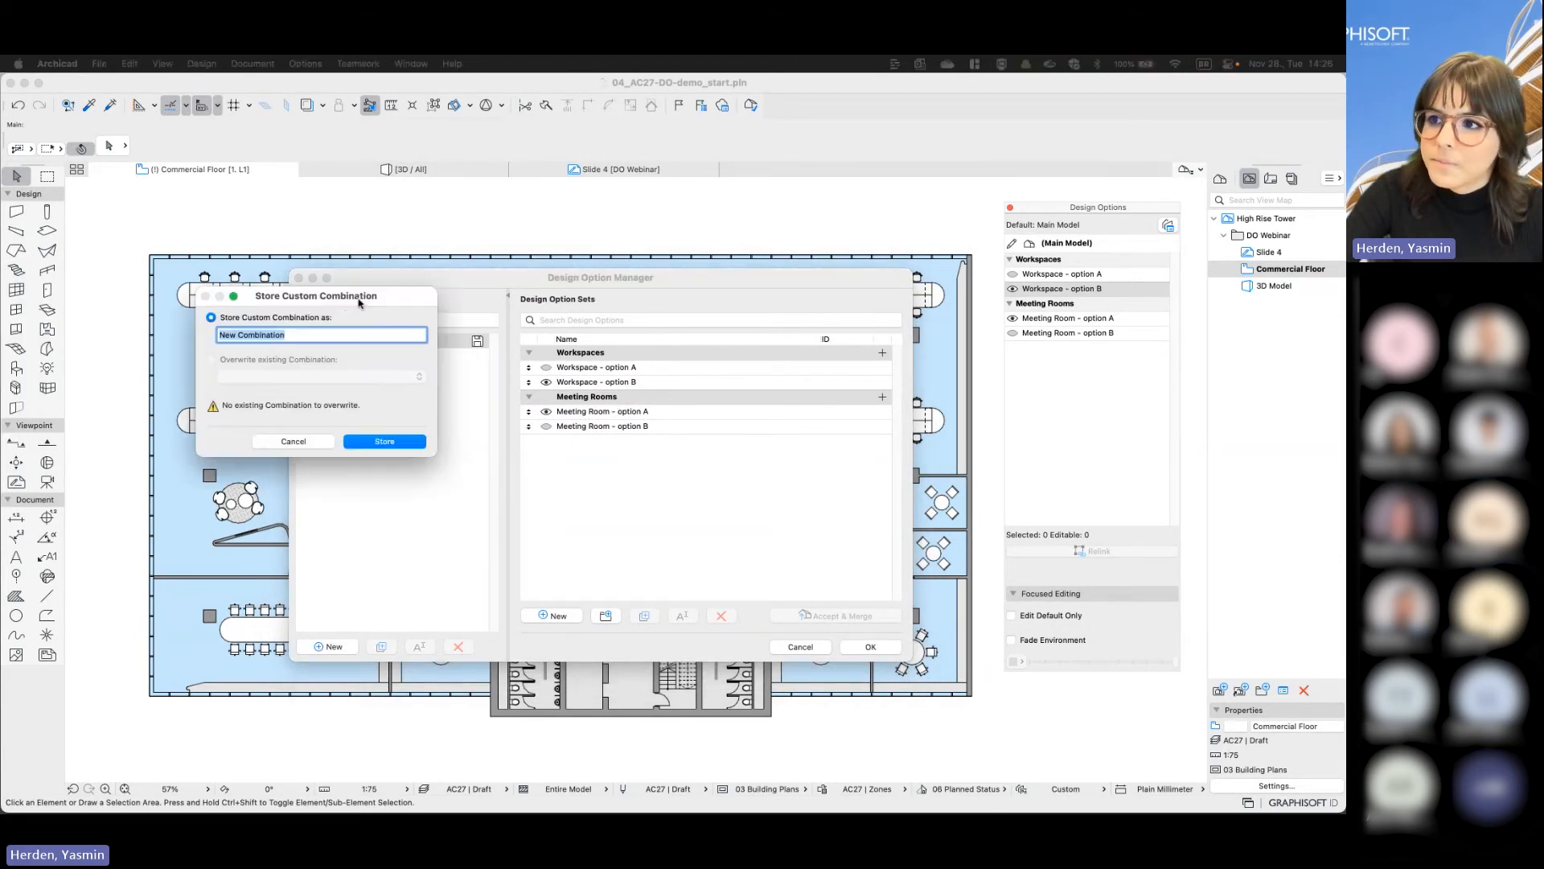
text(Combination)
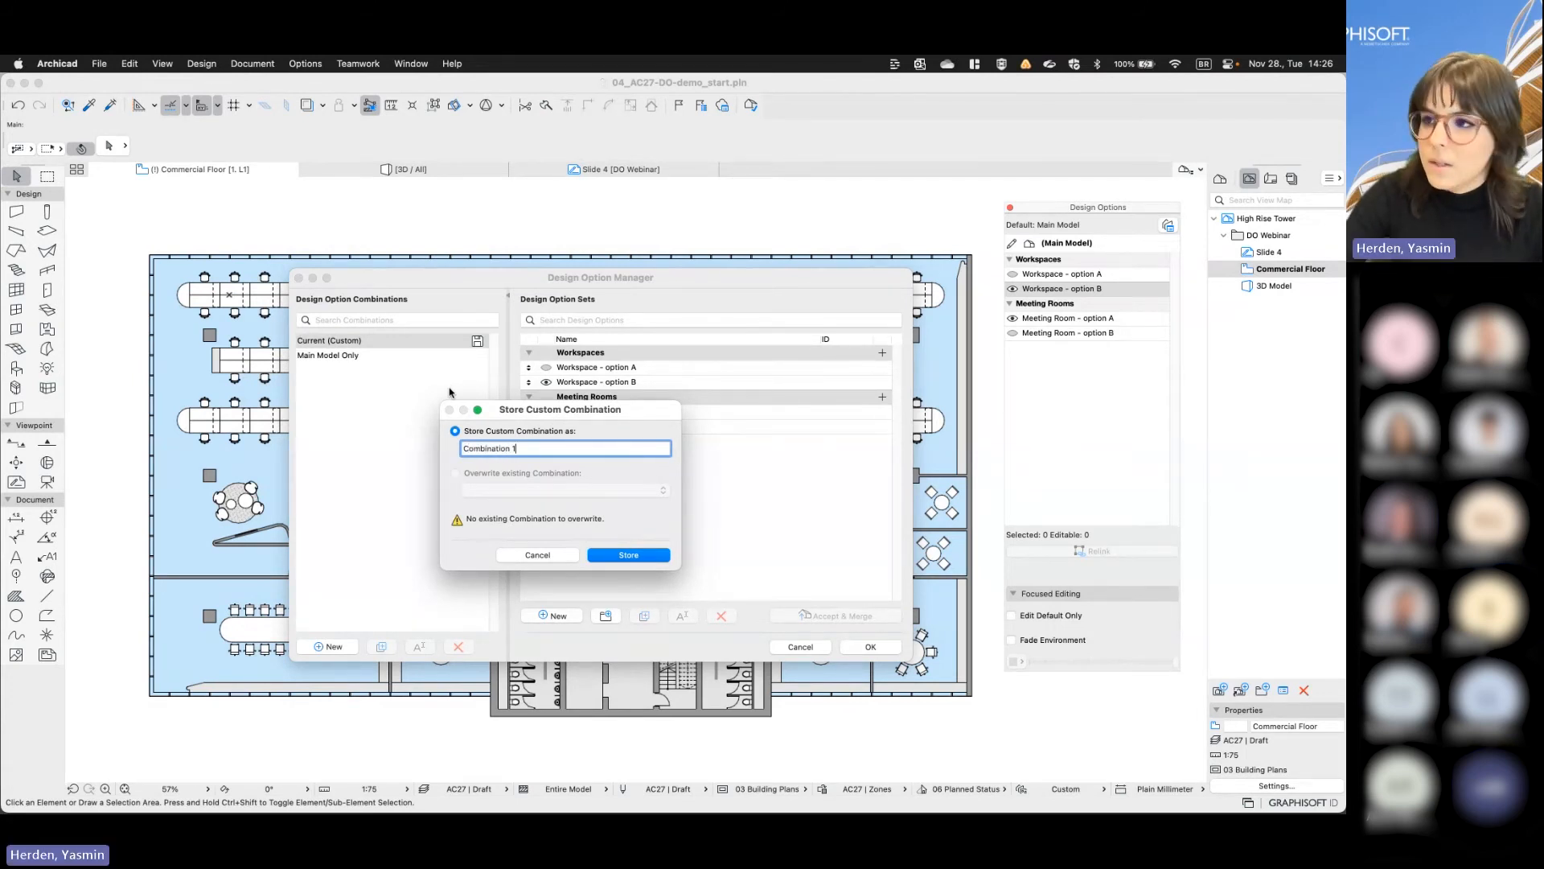
key(Return)
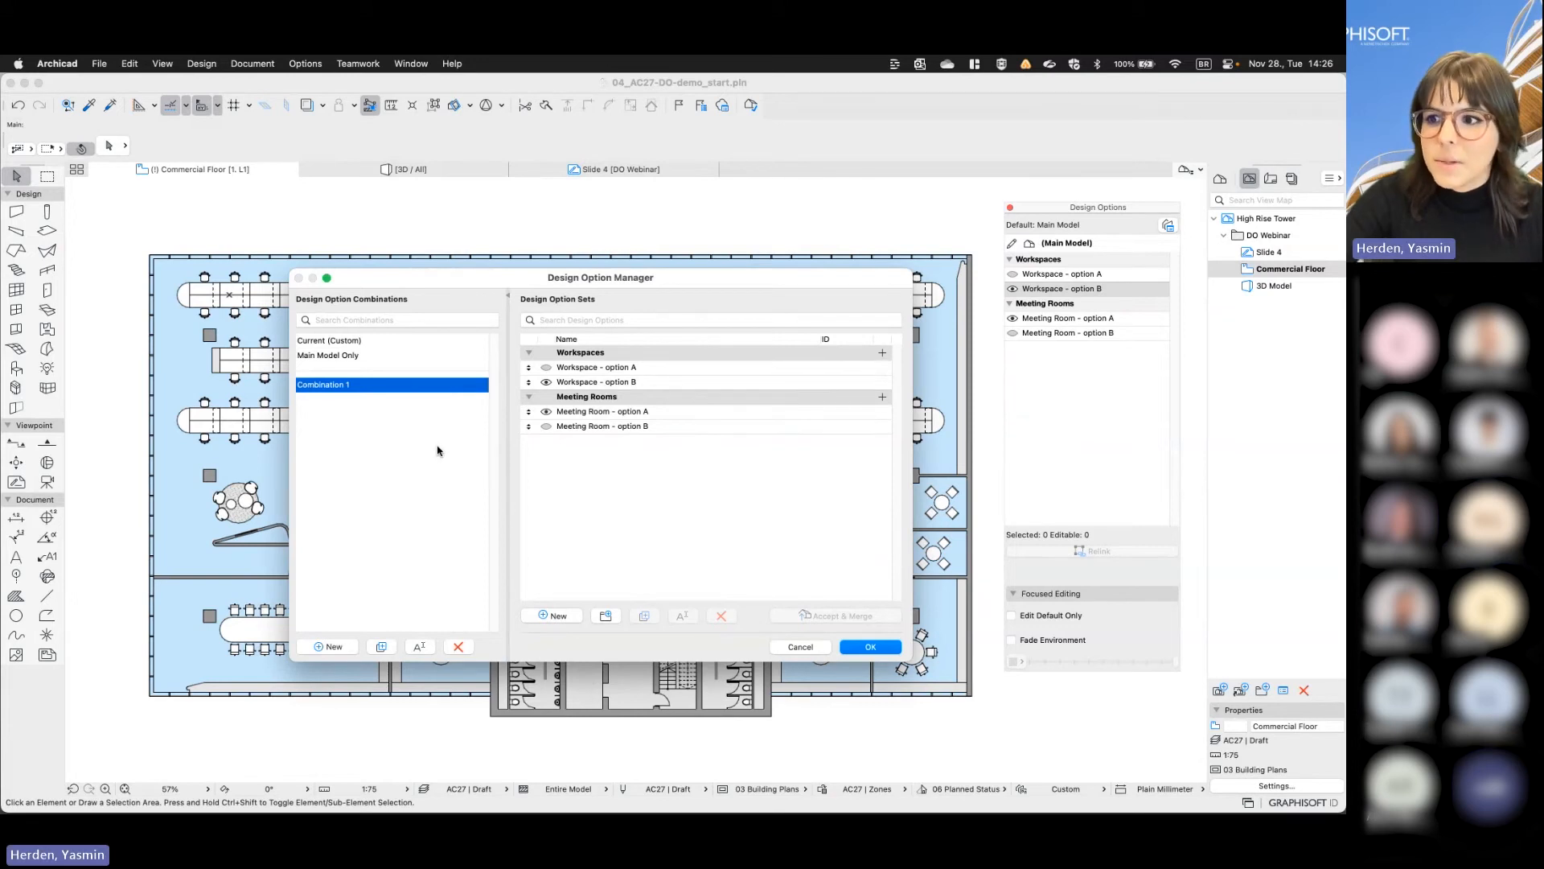
- Create a design option combination named Combination 2 with Workspace option A and Meeting Room option A visible
click(329, 647)
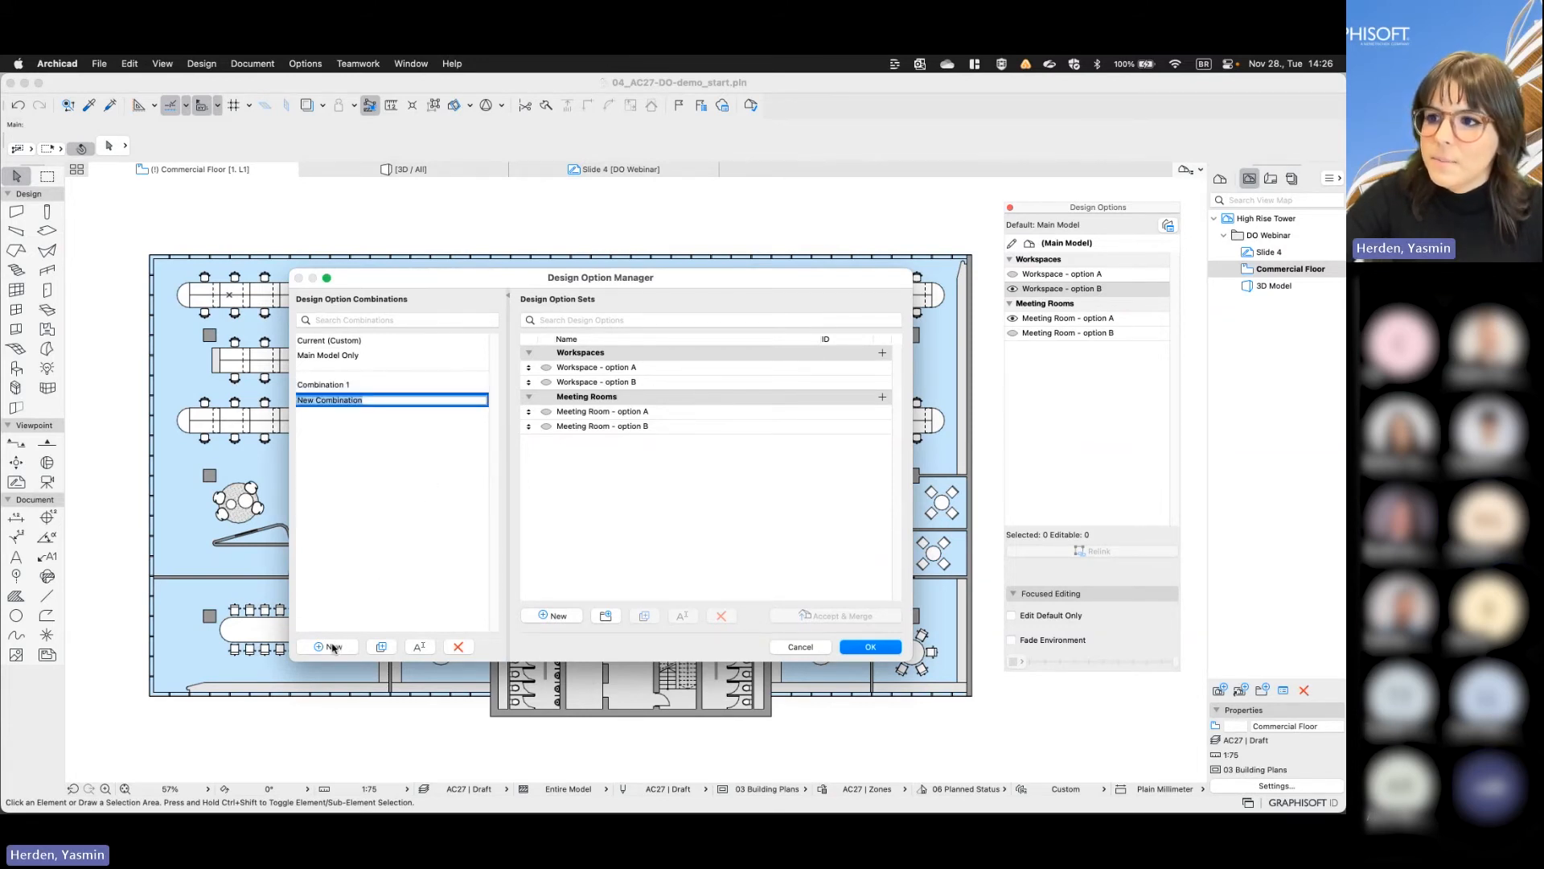
text(Com)
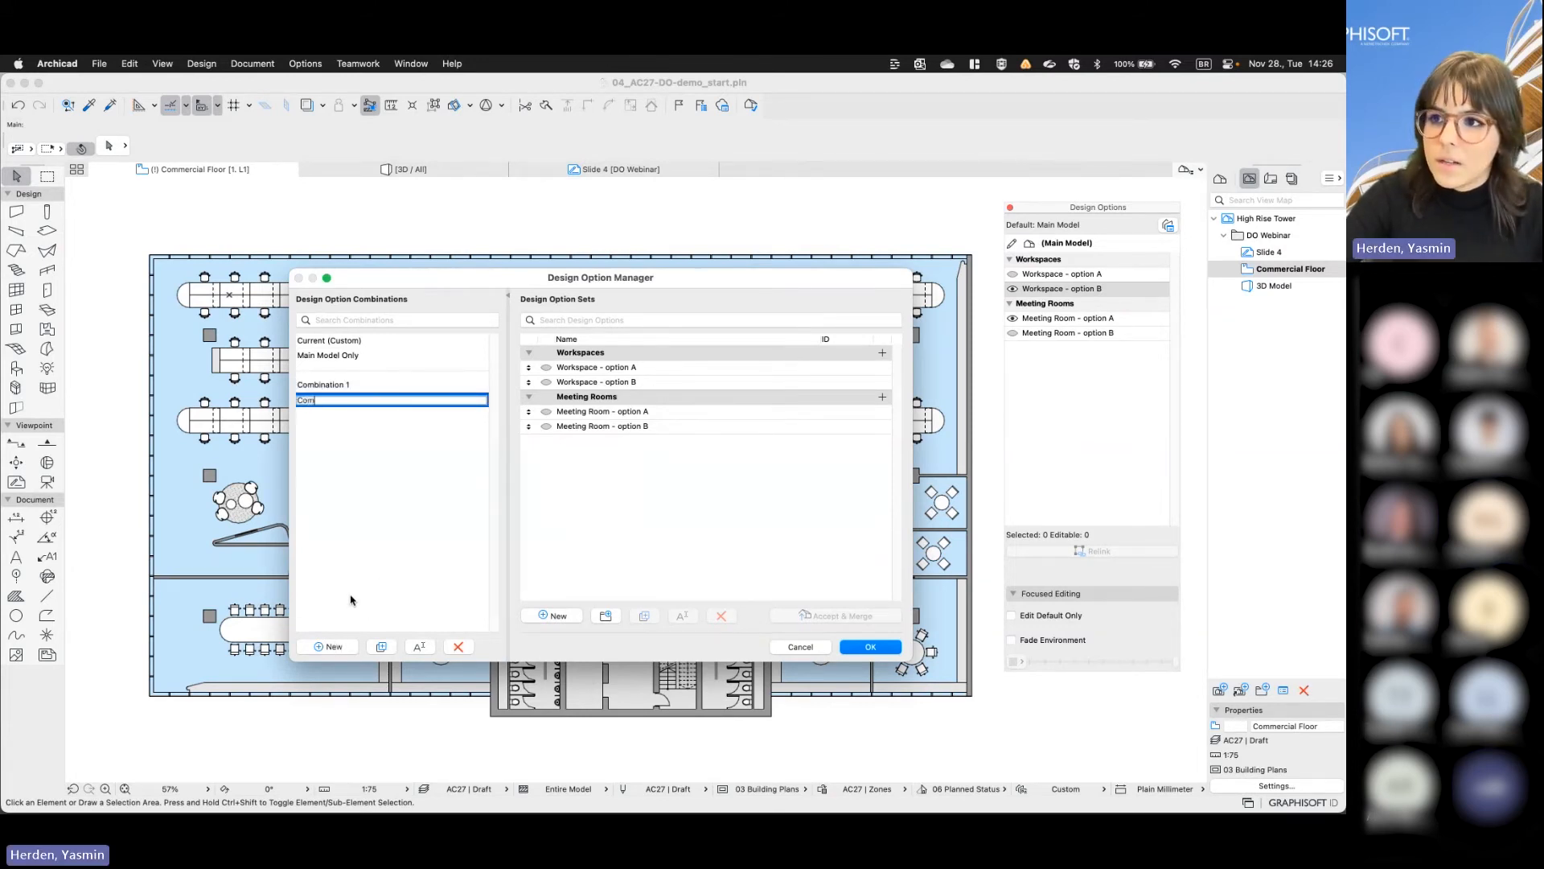
text(bination )
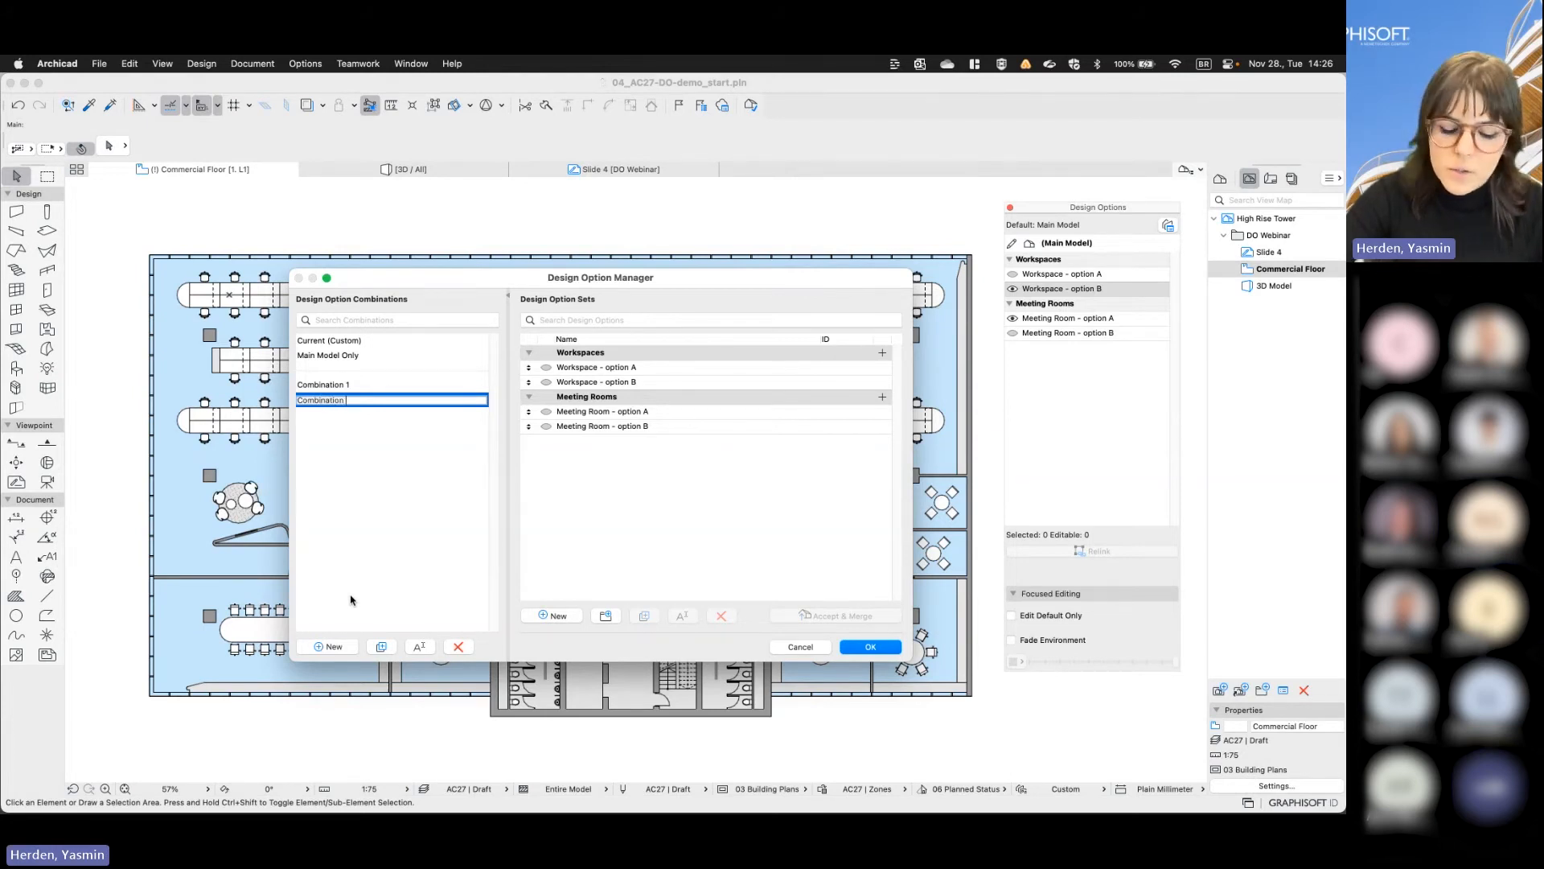
text(2)
key(Return)
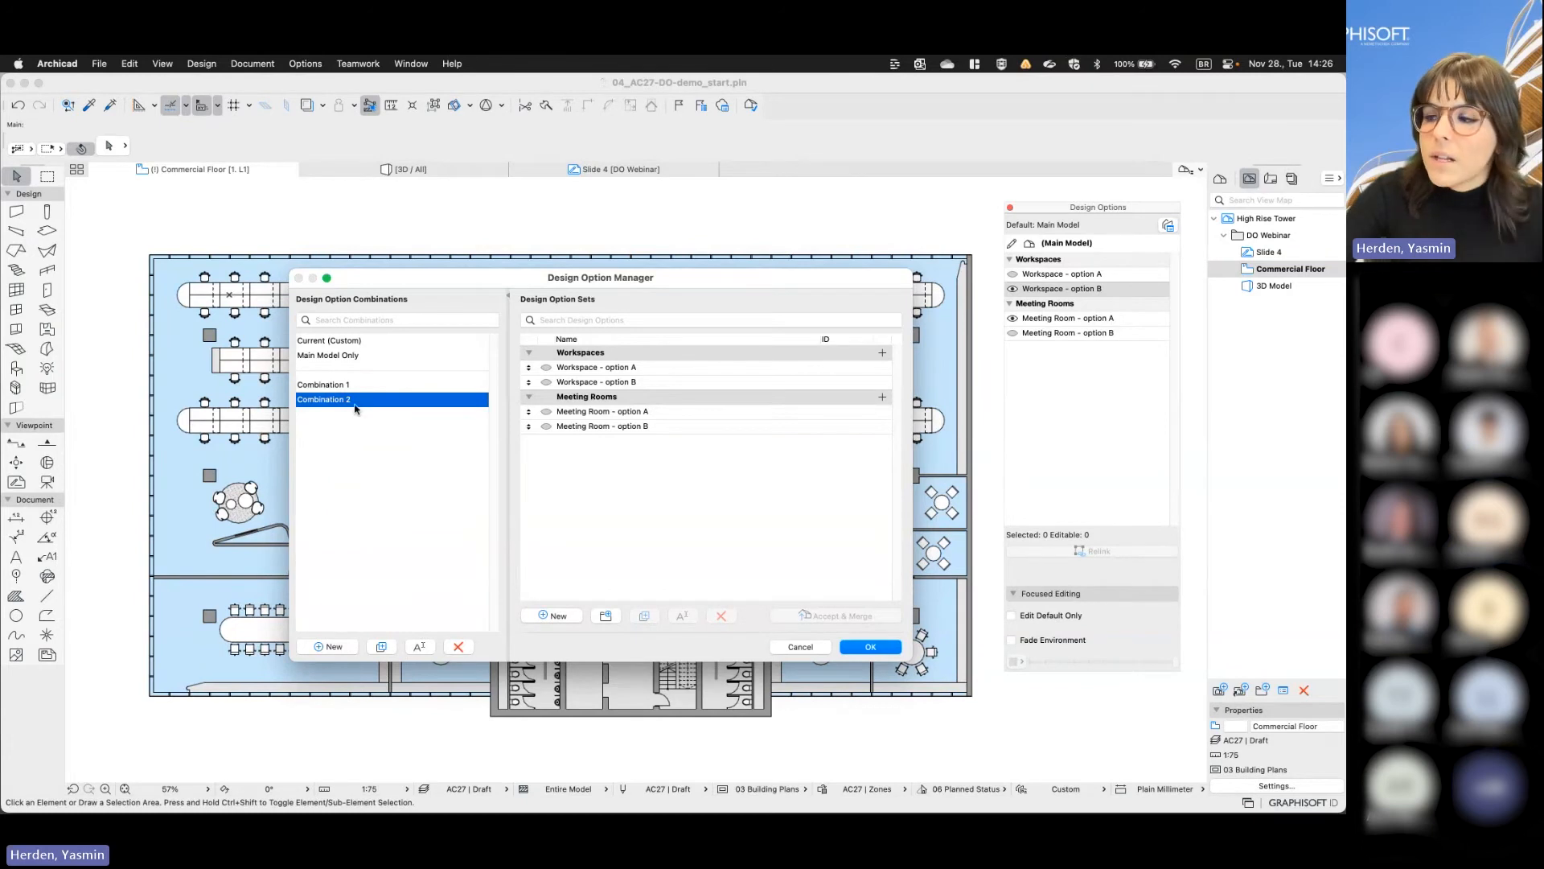
click(548, 369)
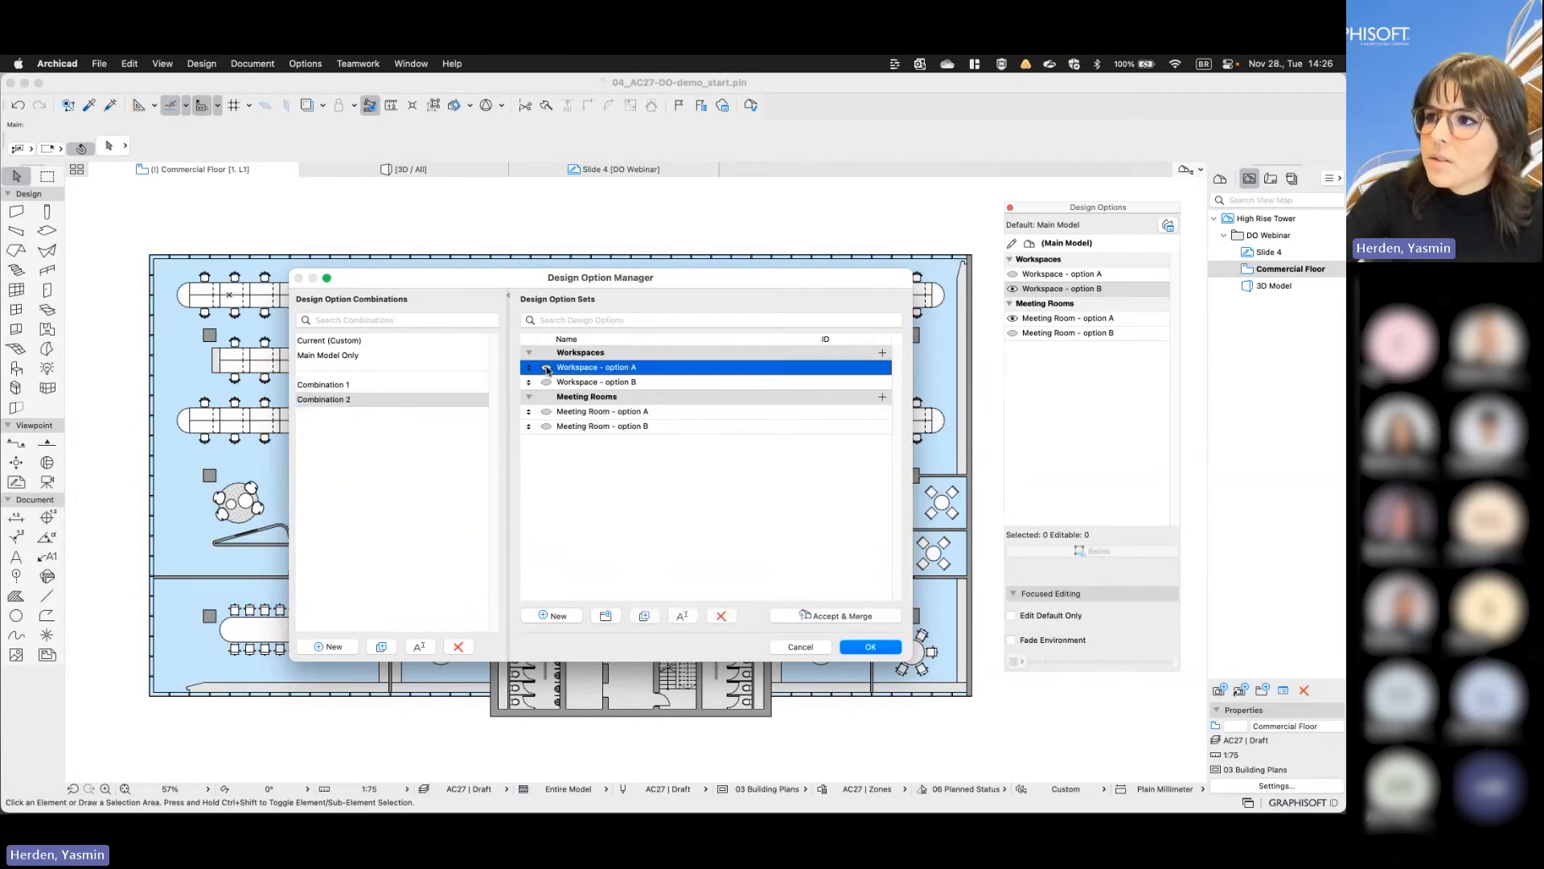
click(547, 413)
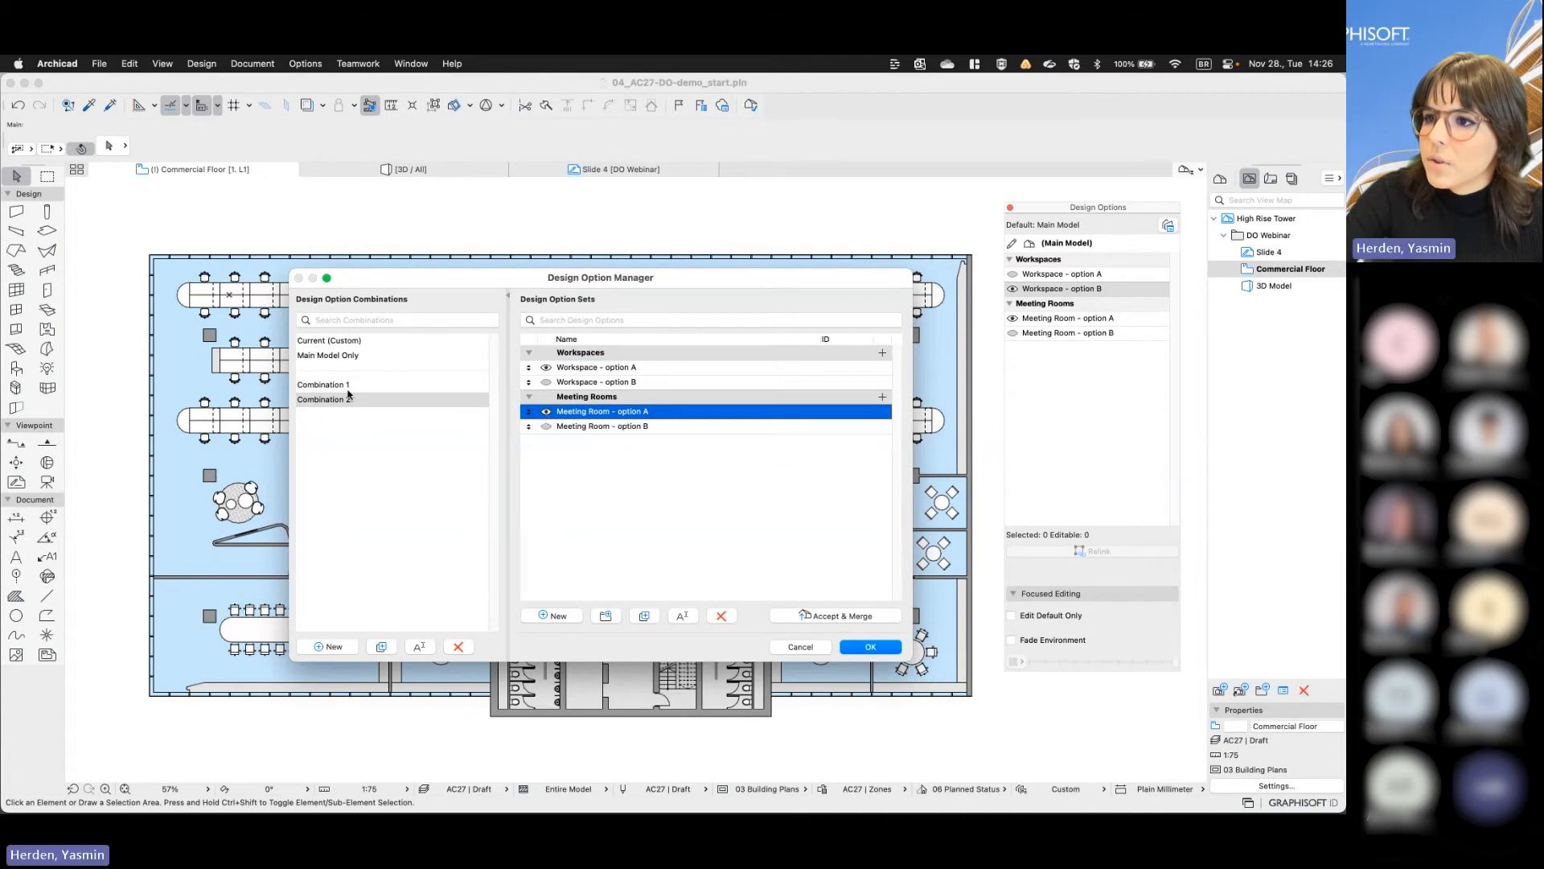
- Accept the stored design option combinations and switch the floor plan to Combination 1 and back to Combination 2
click(872, 648)
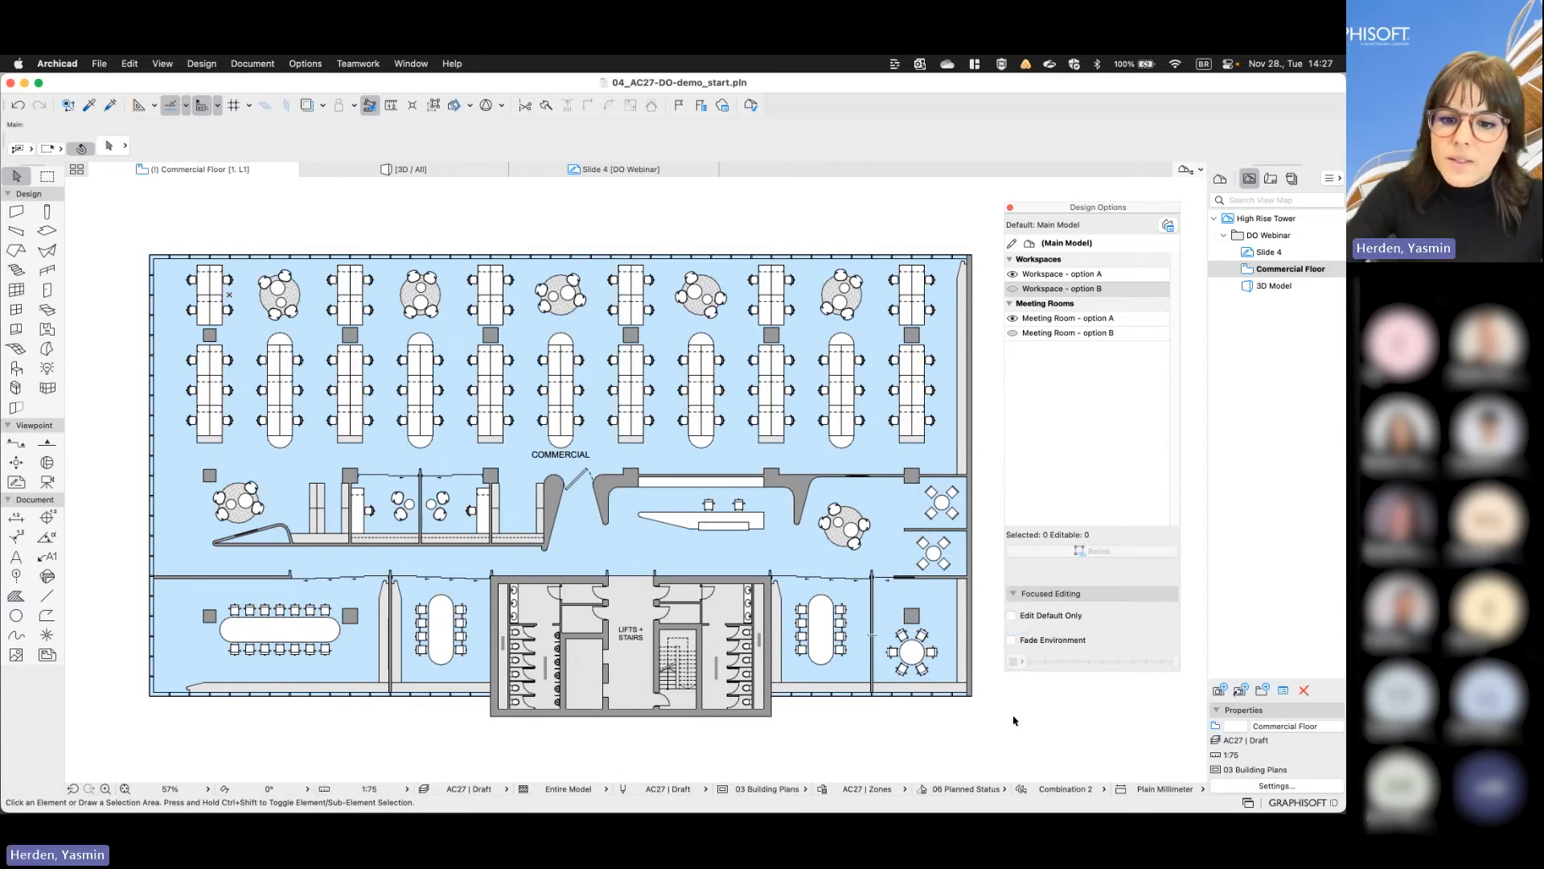
click(1058, 789)
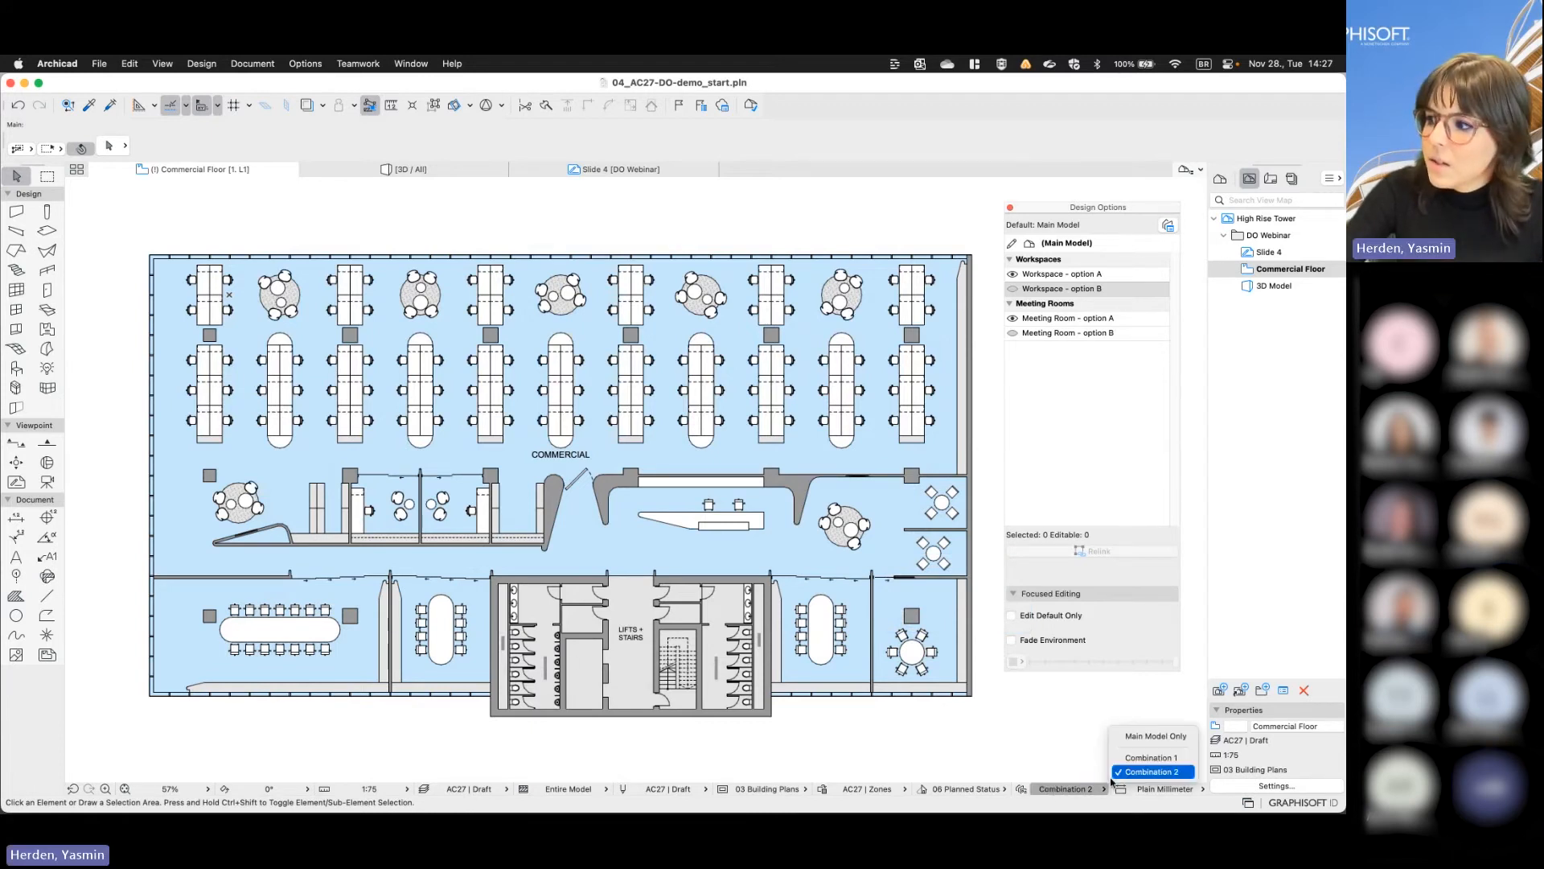
right_click(1124, 767)
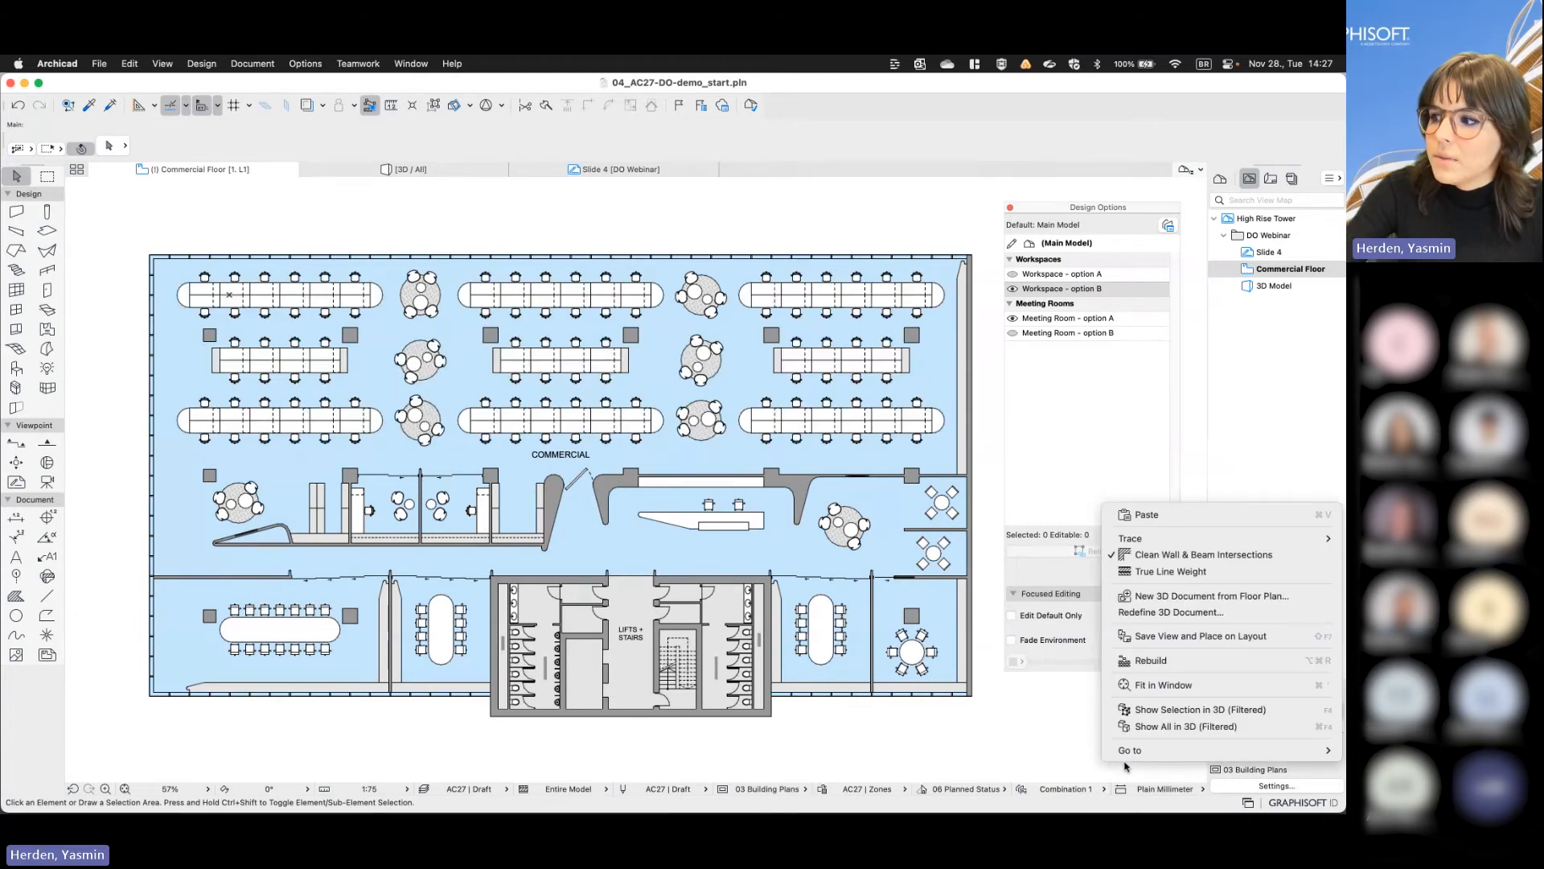
click(1035, 741)
click(1066, 788)
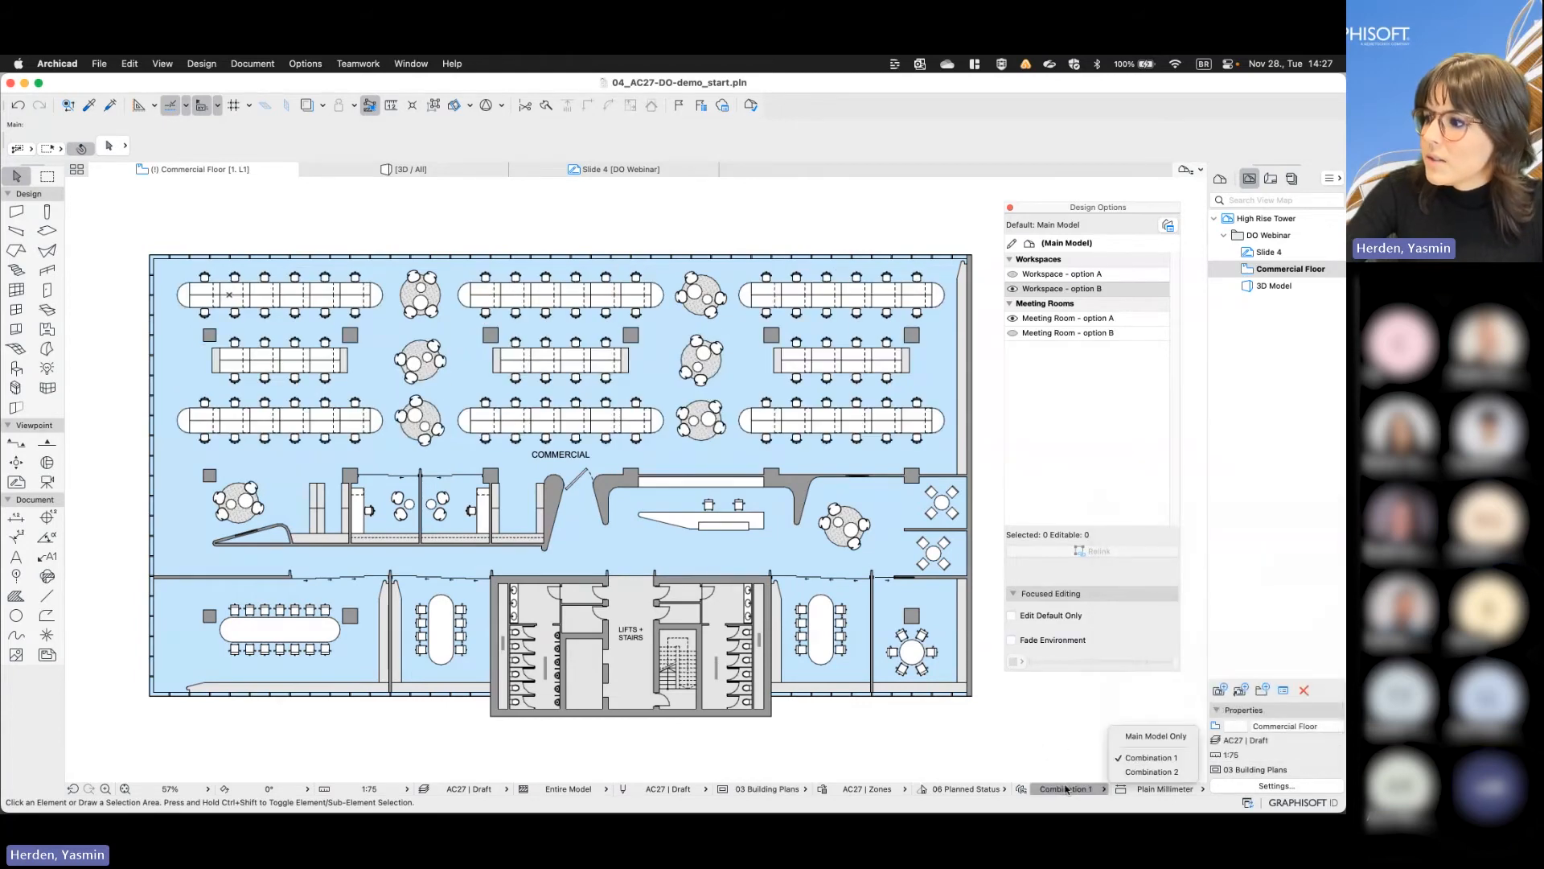
click(1121, 772)
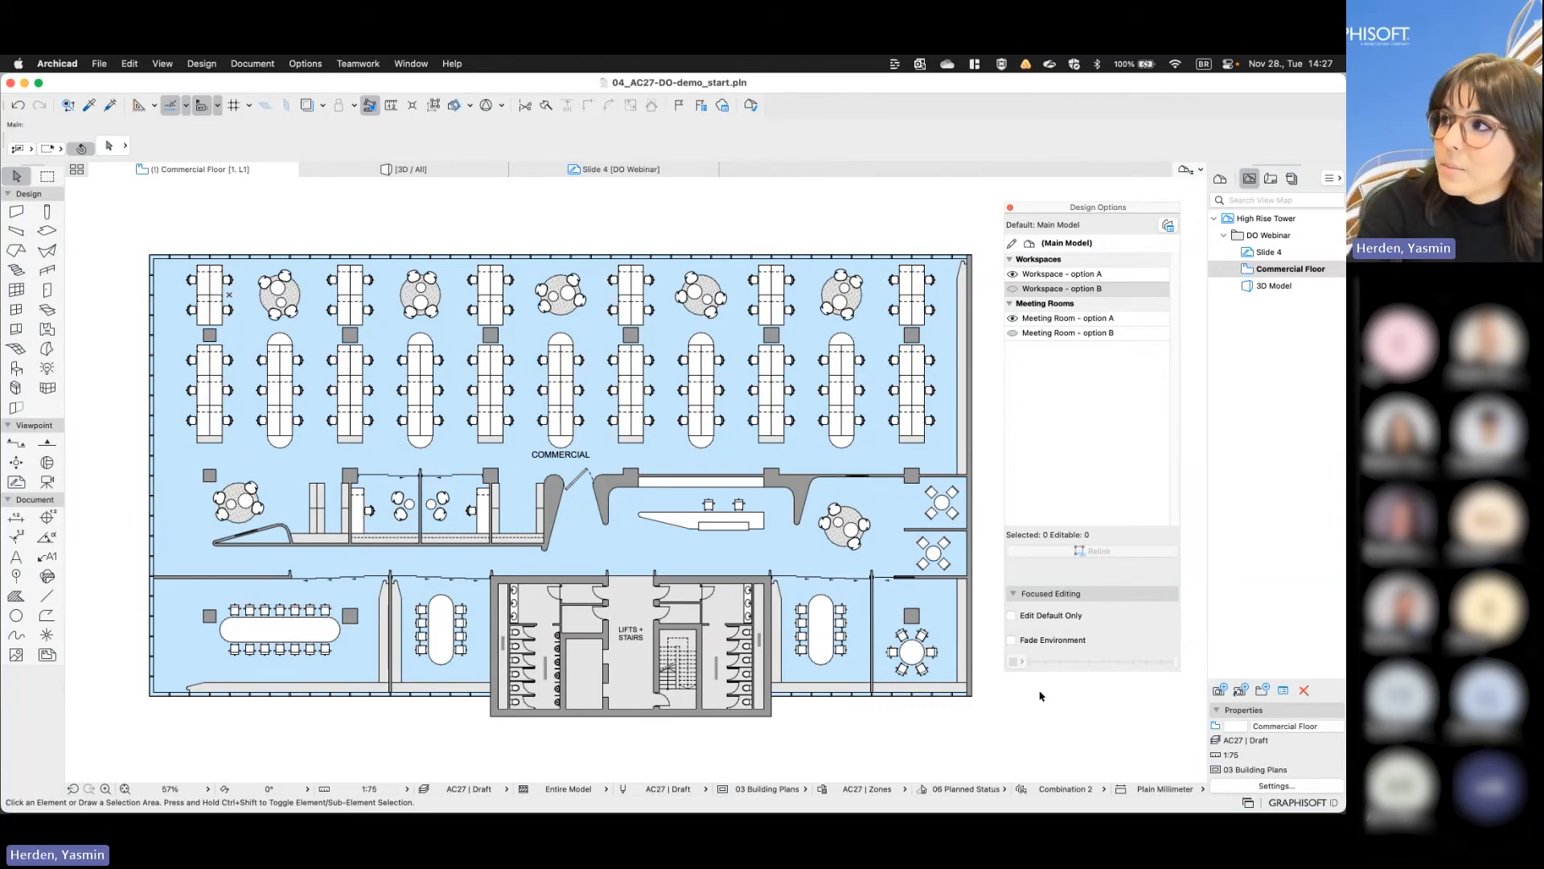
- Switch to the 06_AC25NewFG_Kitchen project and open its saved 3D view Kitchen Combination 1
key(ctrl+Right)
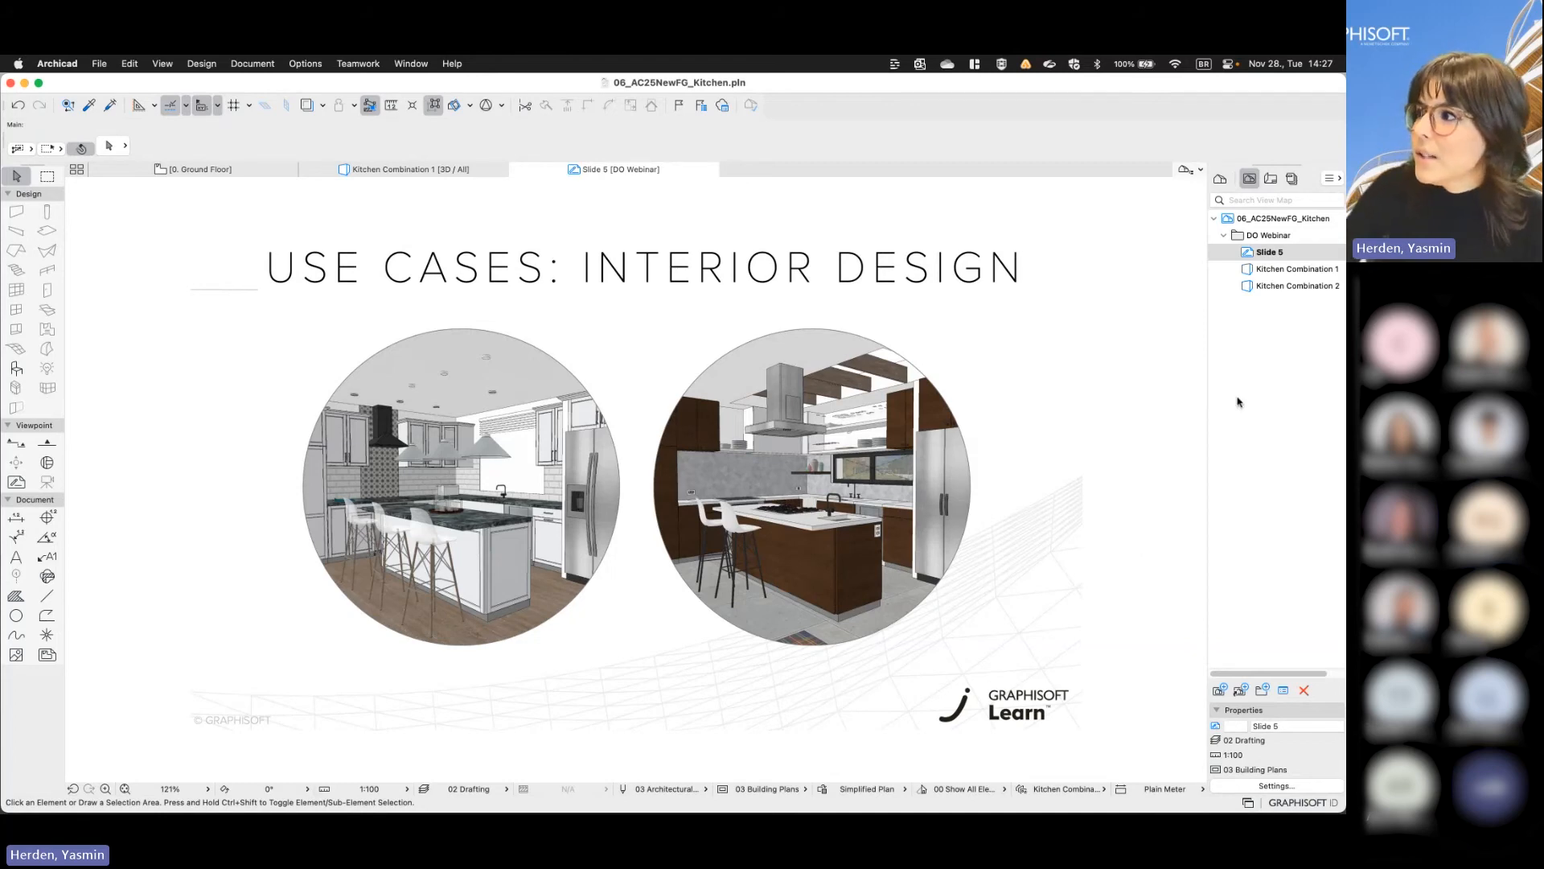
click(1300, 273)
double_click(1300, 272)
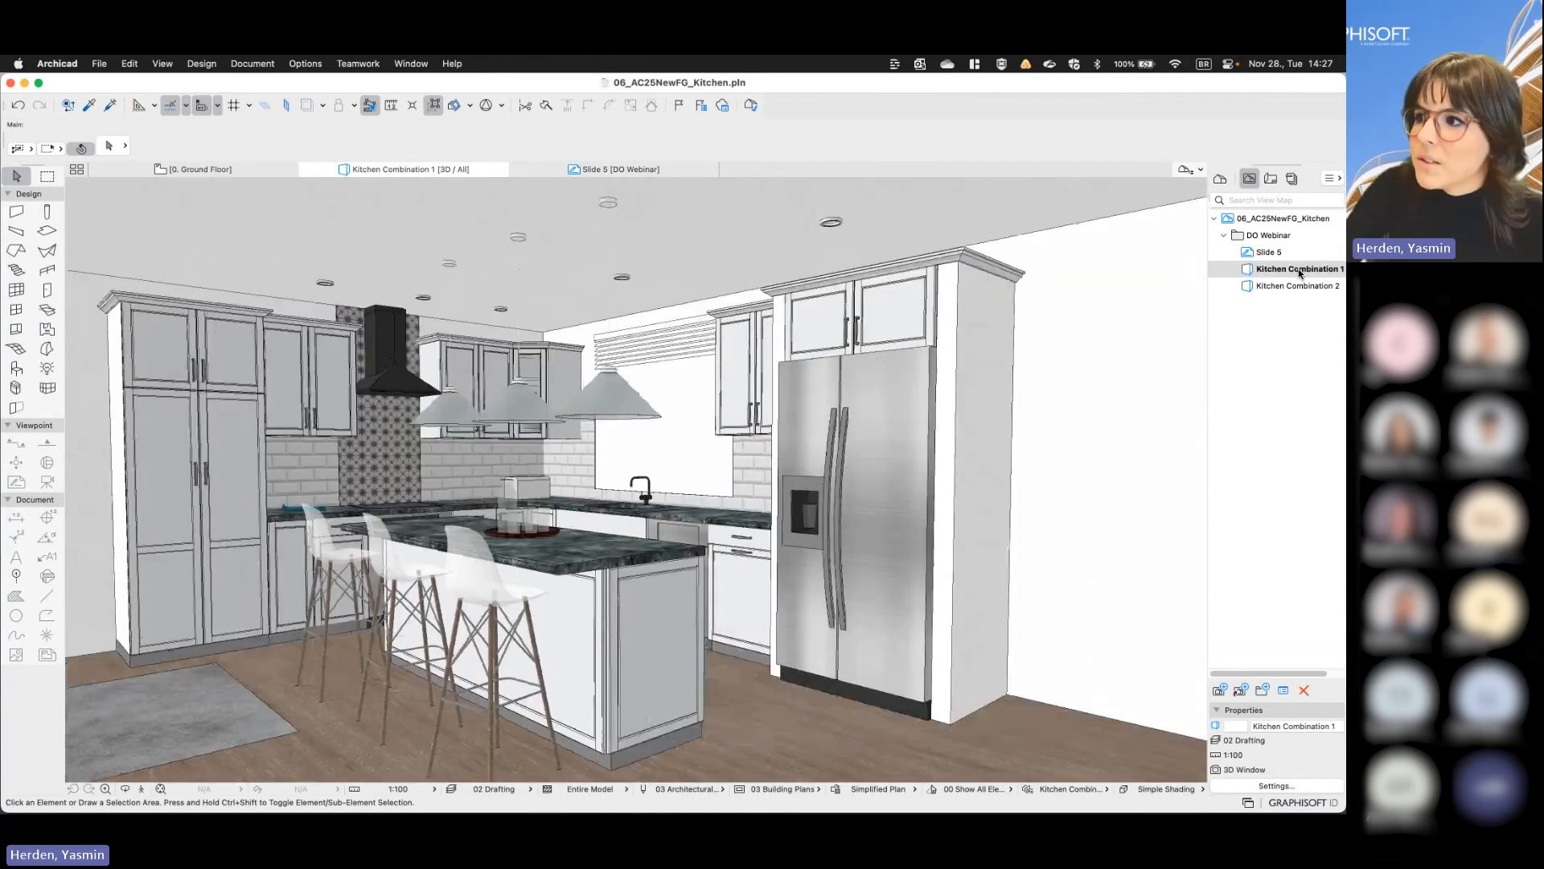
- Show the Design Options palette beside the kitchen model and make Option B of the Kitchen Set visible
click(251, 64)
mouse_move(265, 204)
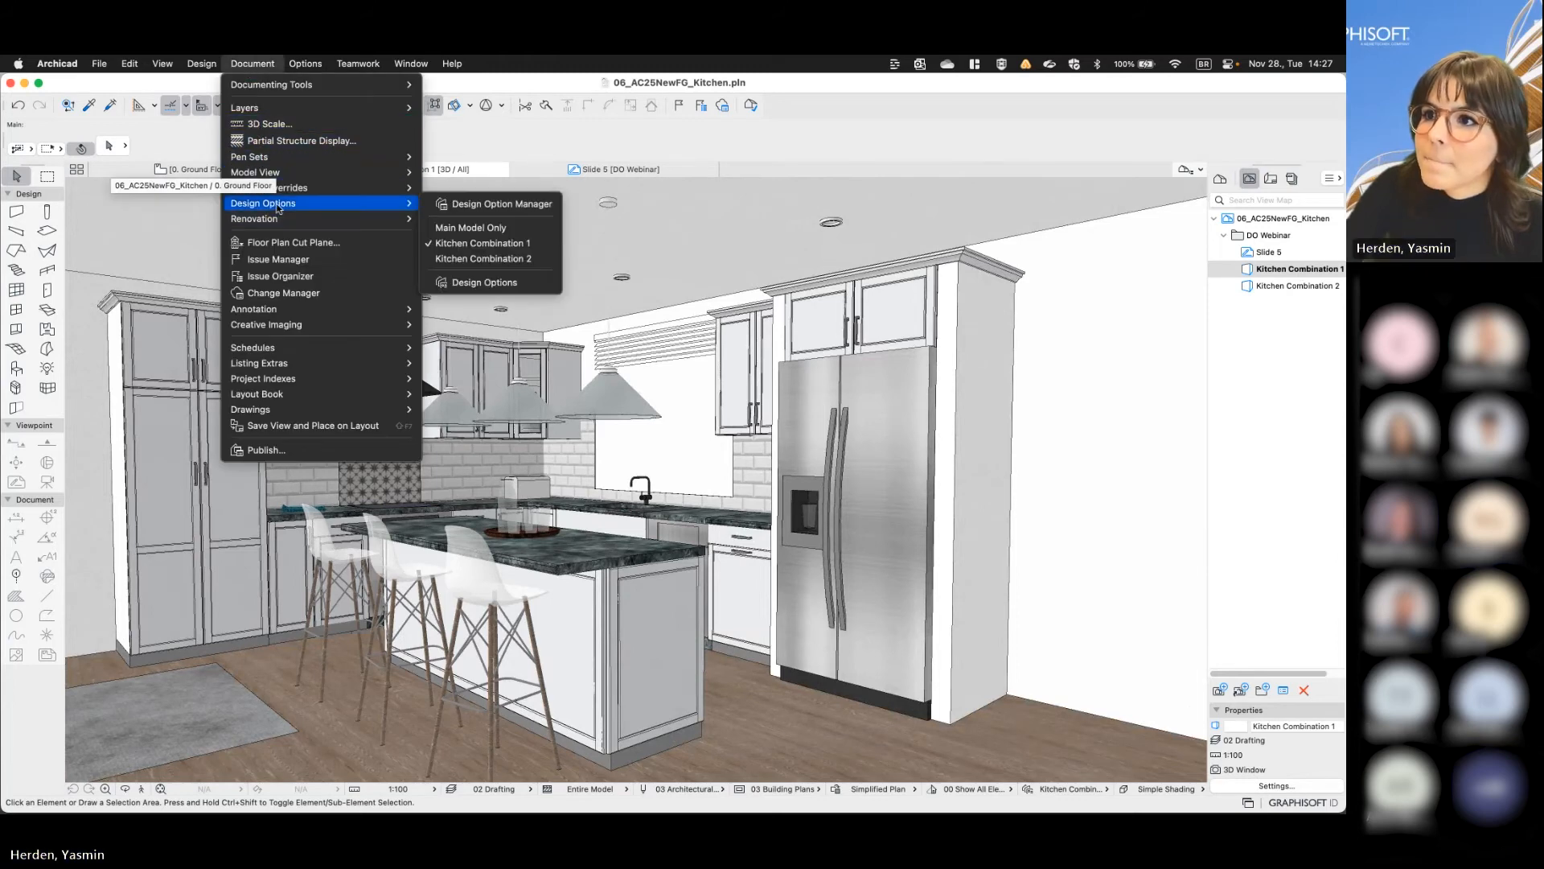
click(511, 283)
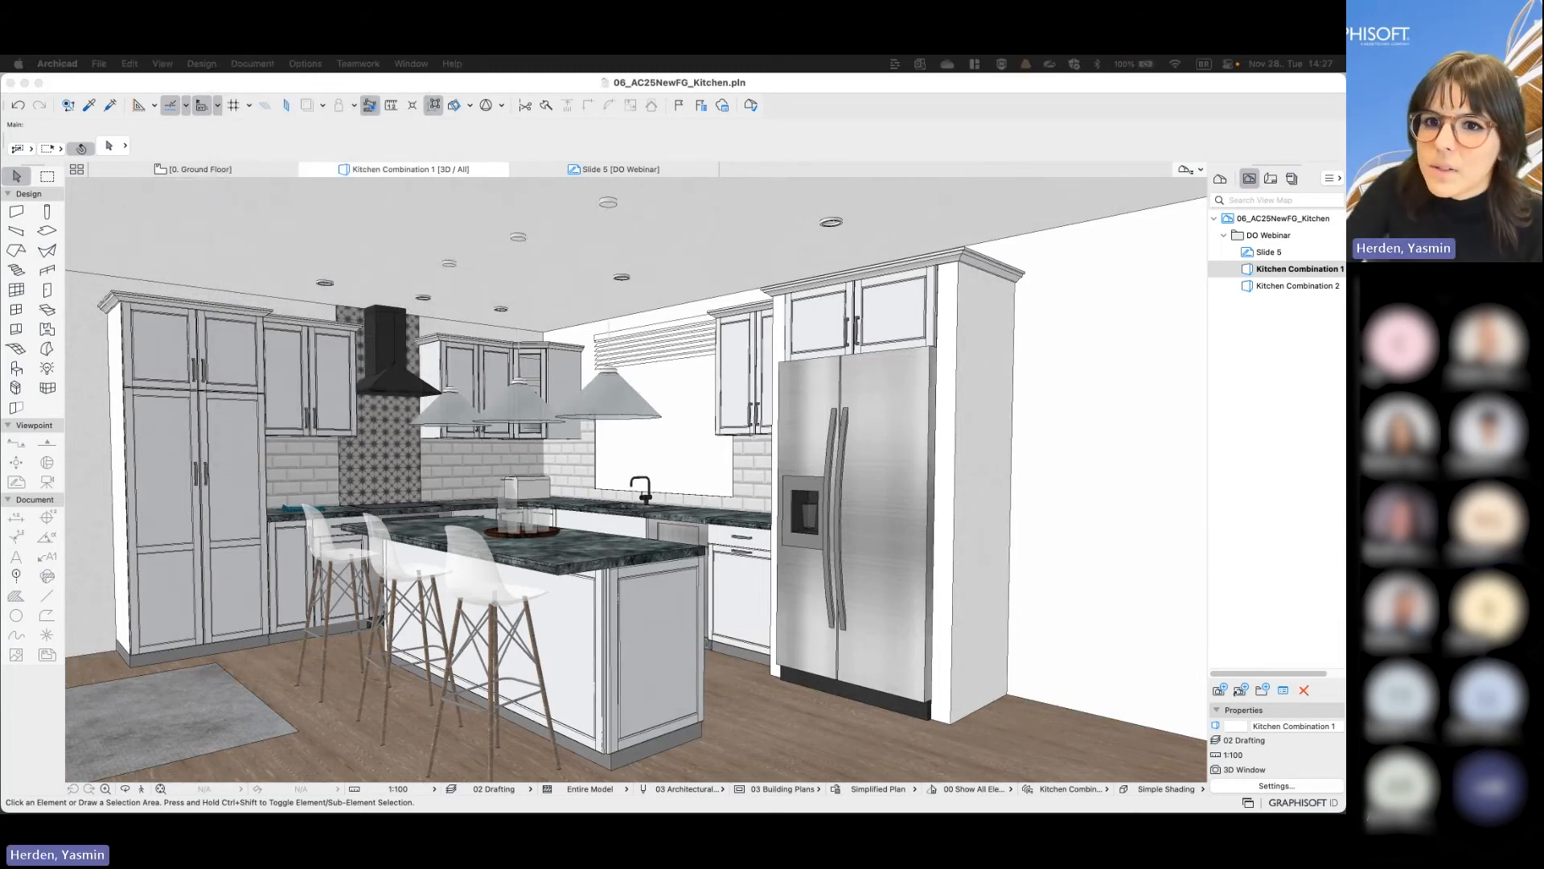
drag(846, 186, 1063, 202)
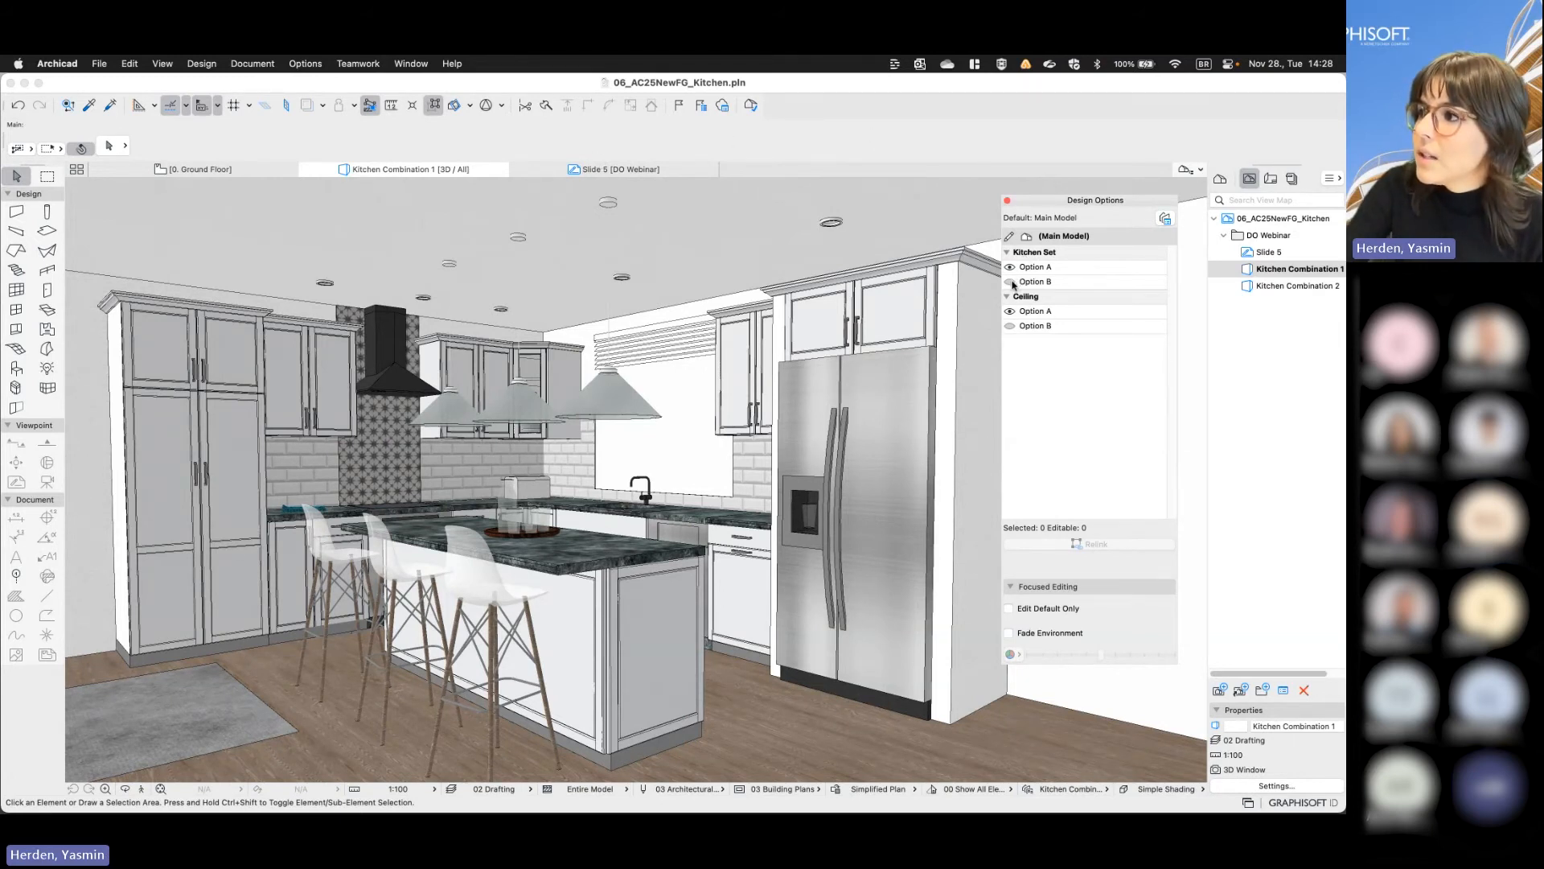
click(1010, 282)
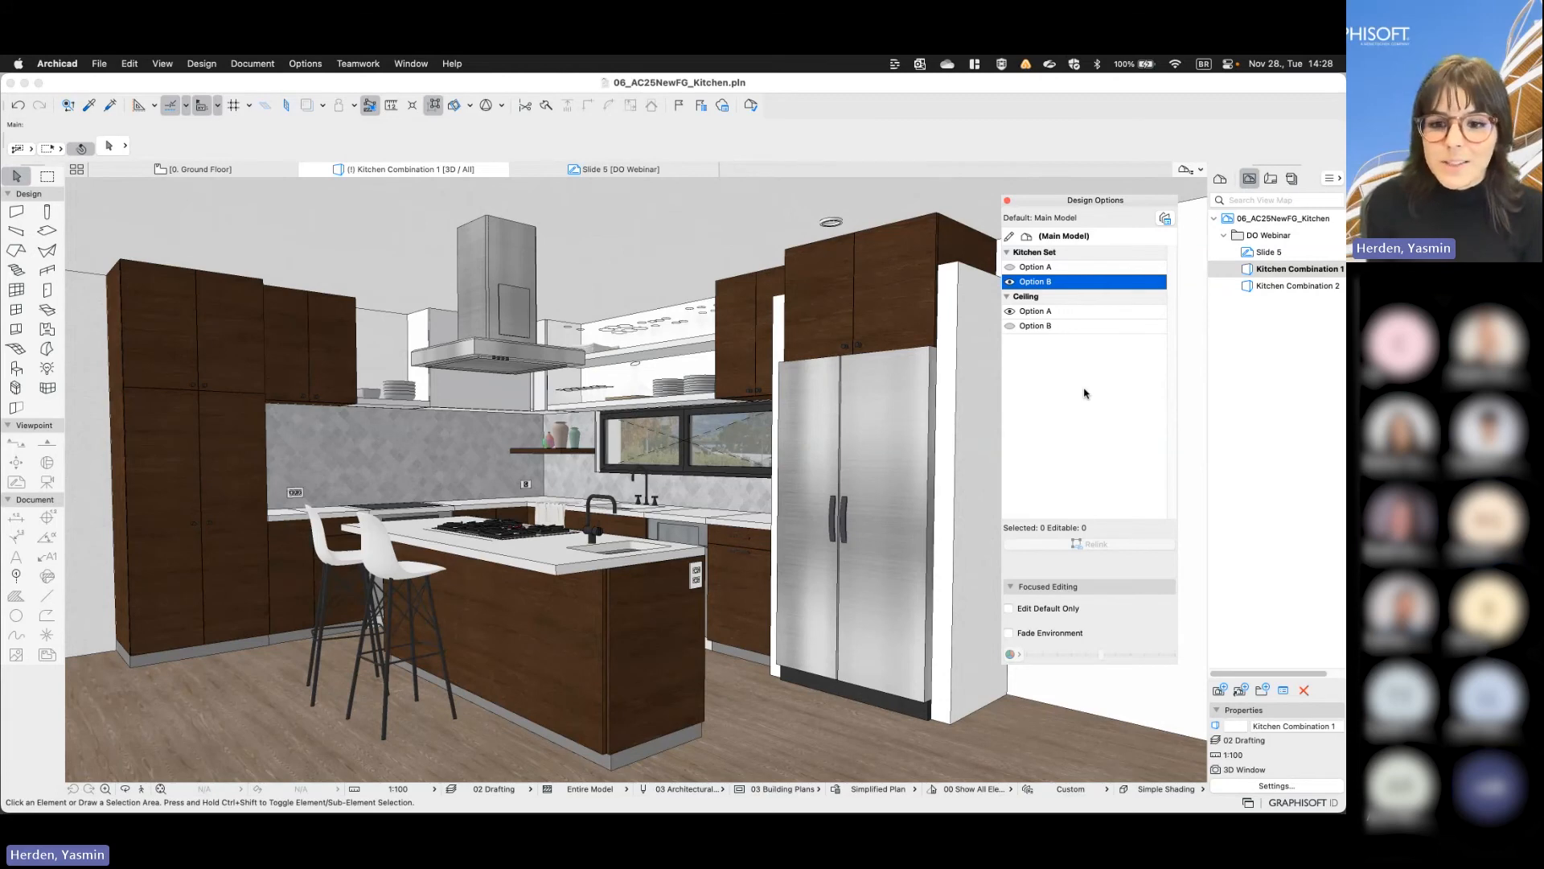
- Switch to the 07_Urban-Concept_DO-schedules project, view Slide 6 and bring up the A.01.1 Ground Floor layout
key(ctrl+Right)
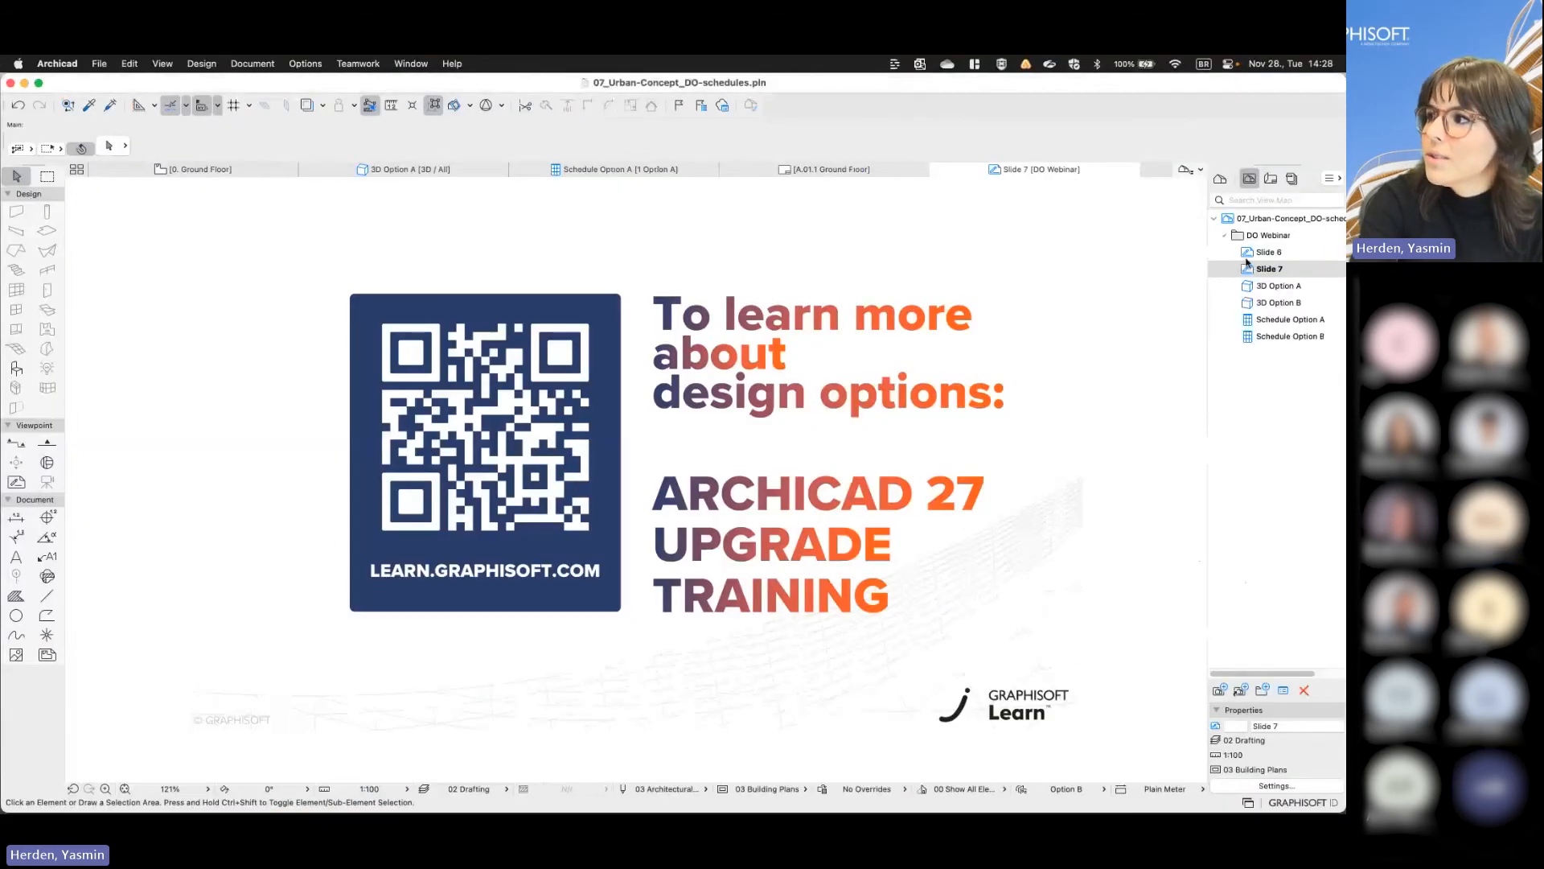
double_click(1259, 254)
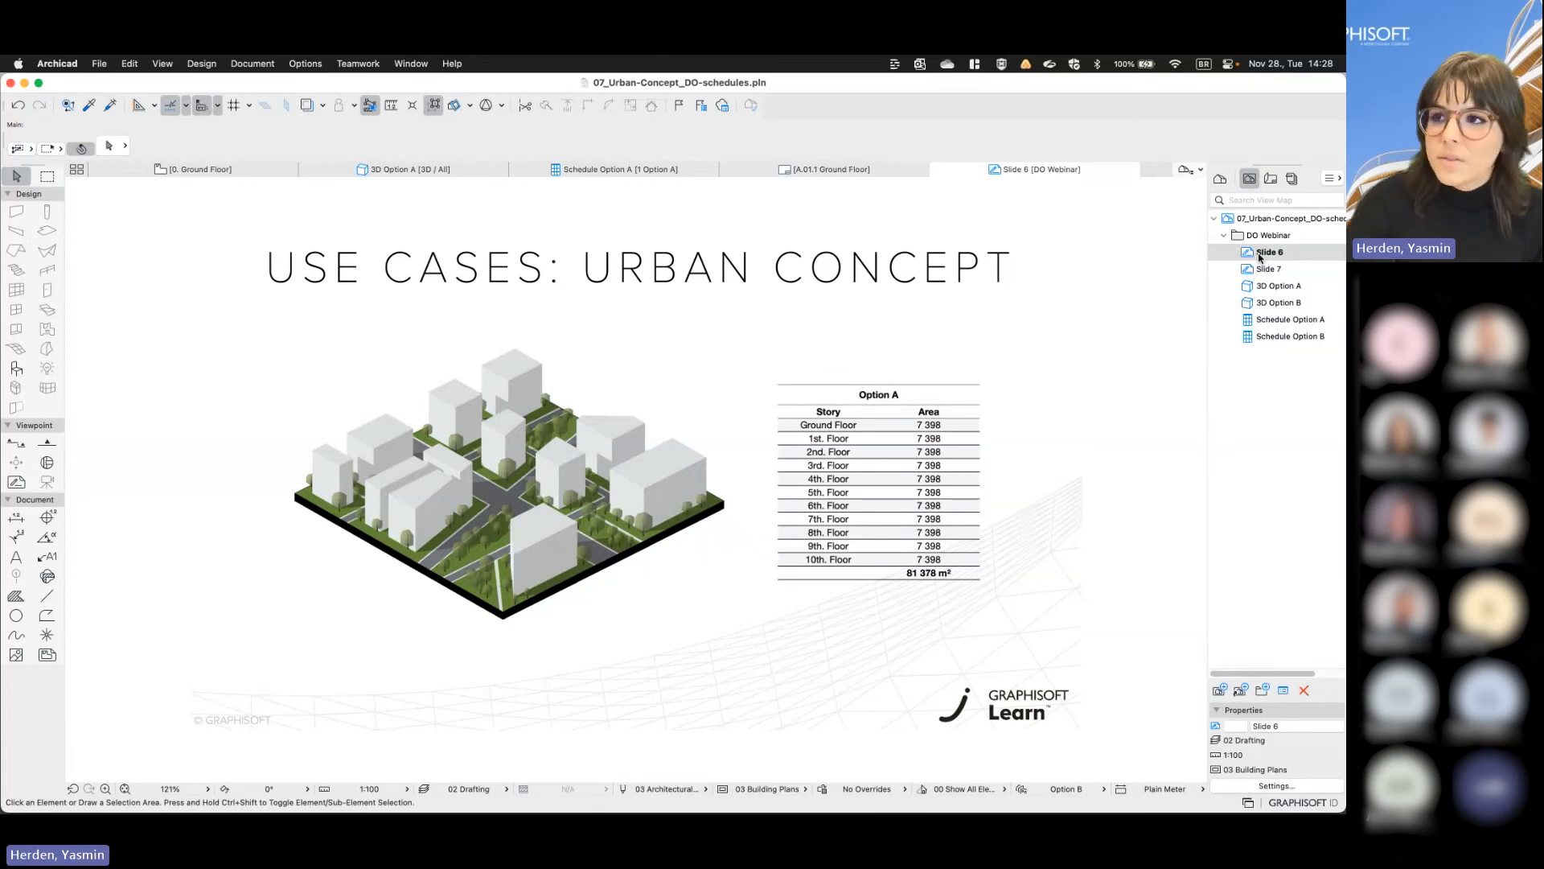
click(792, 171)
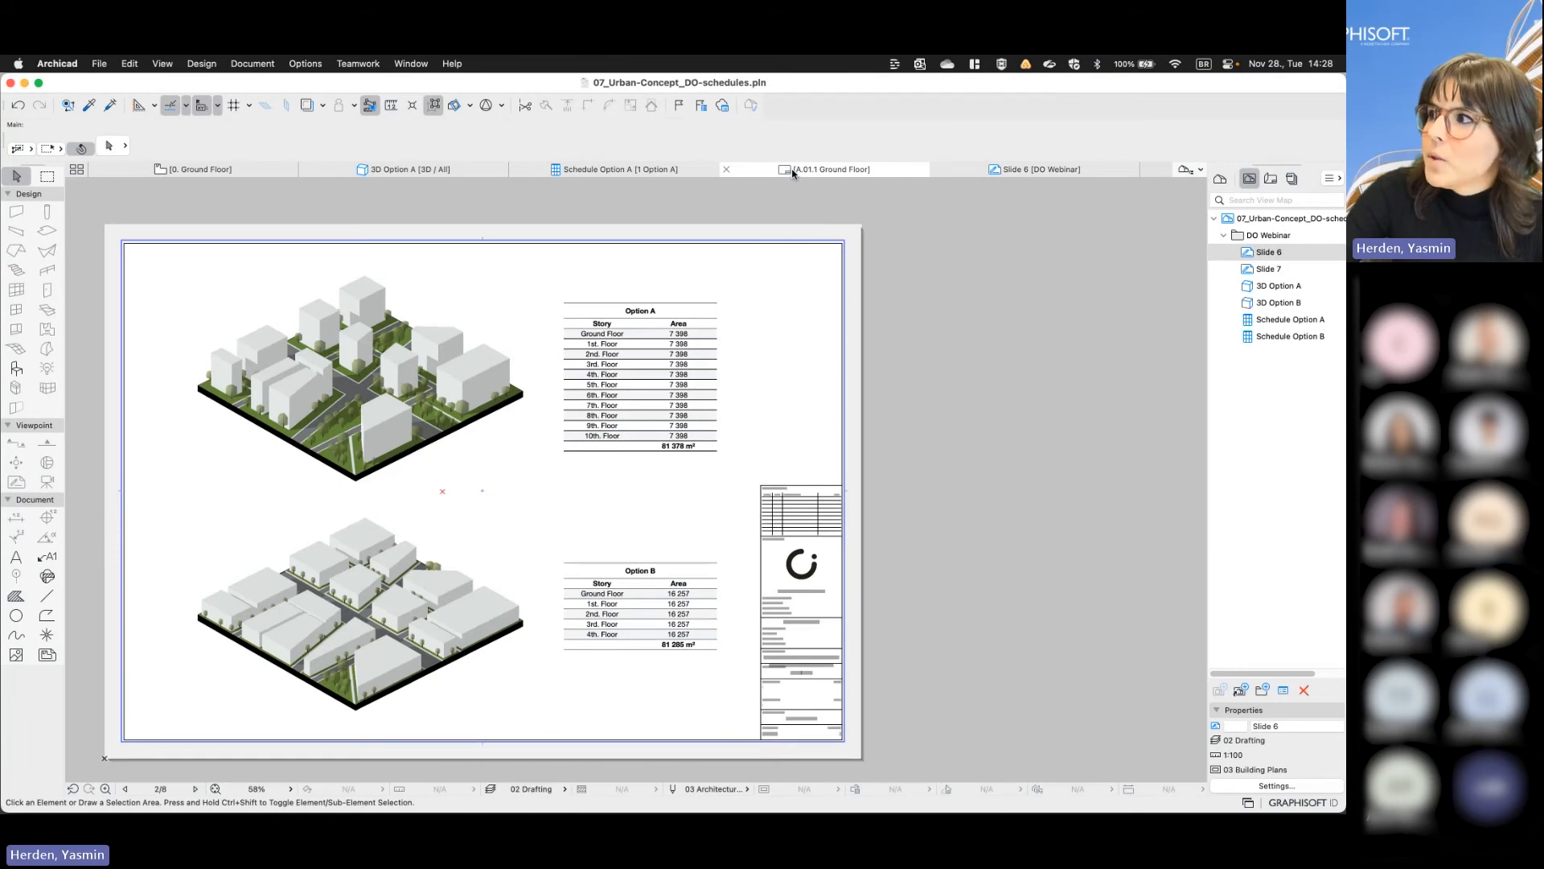
- Examine the 3D drawings and per-story area schedules of Option A and Option B on the layout
scroll(435, 414, up, 3)
scroll(435, 410, up, 1)
middle_drag(435, 411, 670, 460)
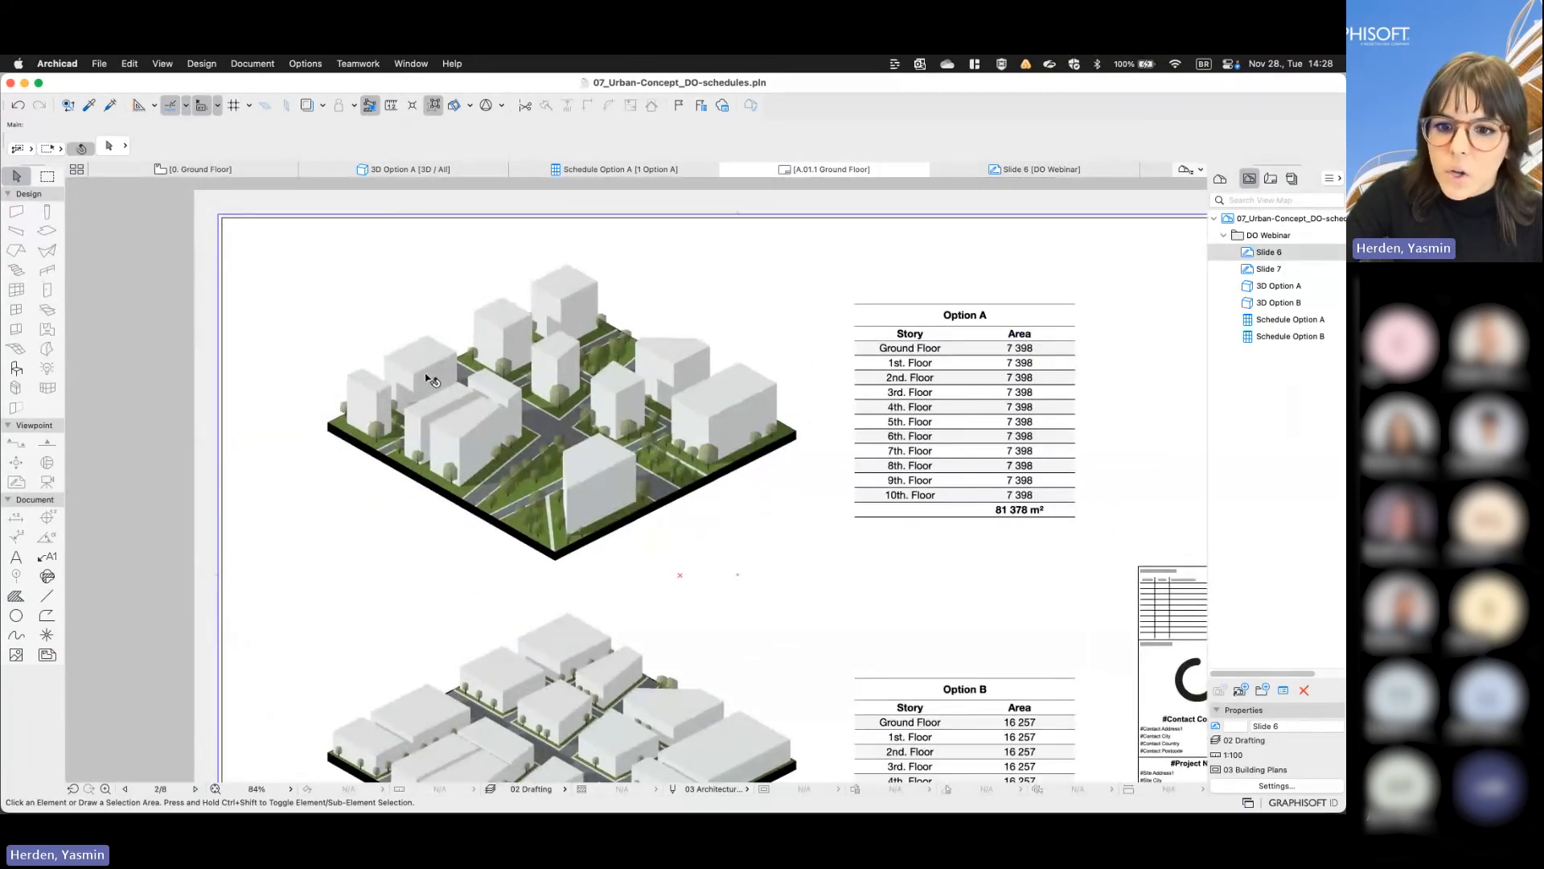
scroll(433, 380, up, 2)
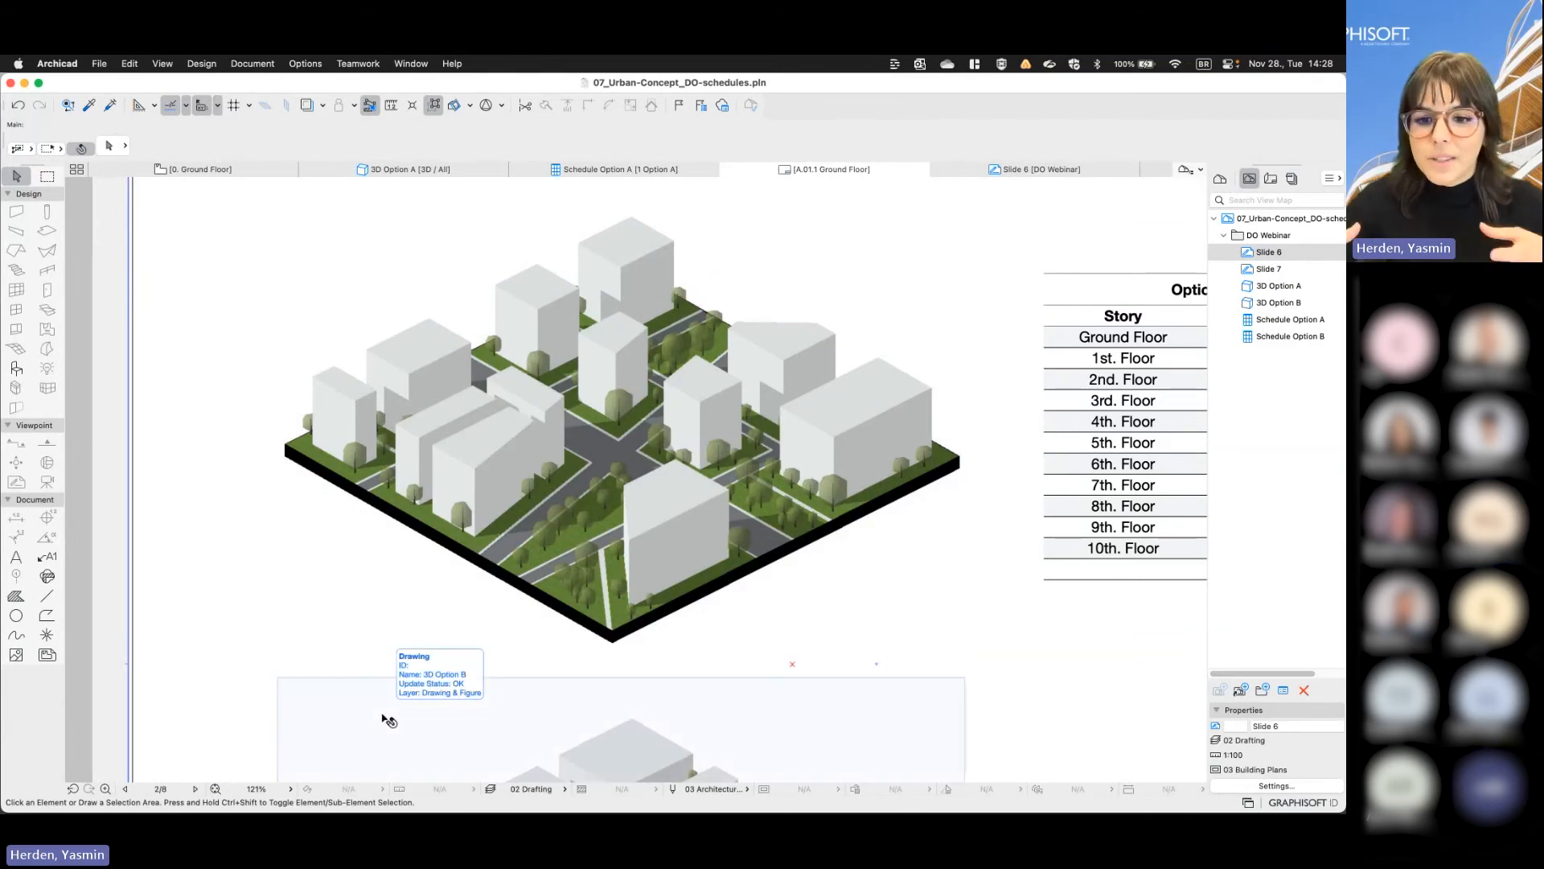
scroll(389, 569, down, 3)
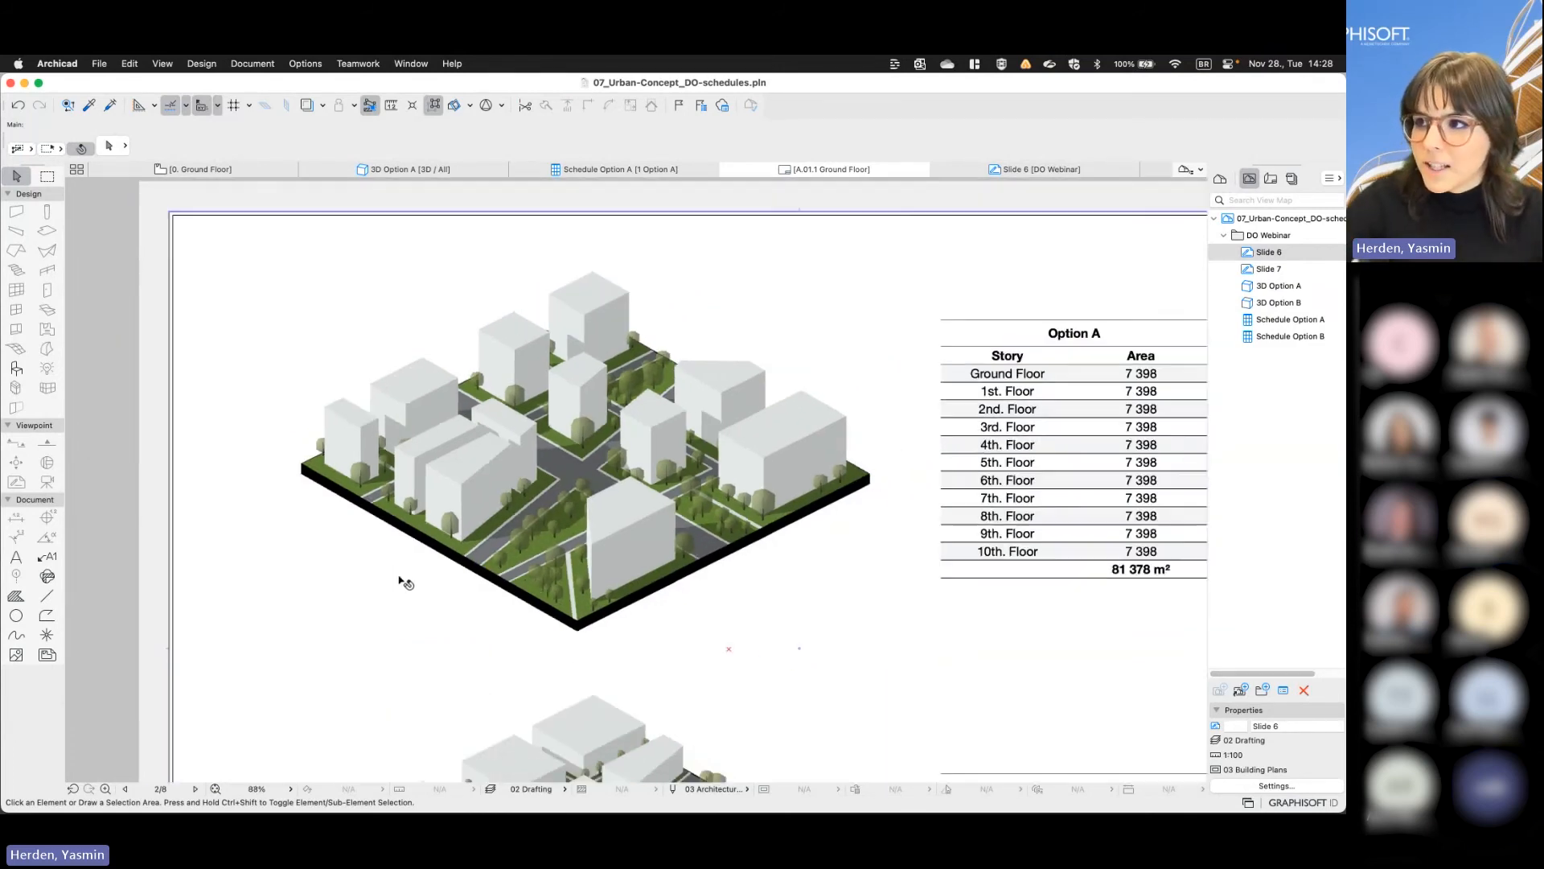
scroll(617, 386, down, 5)
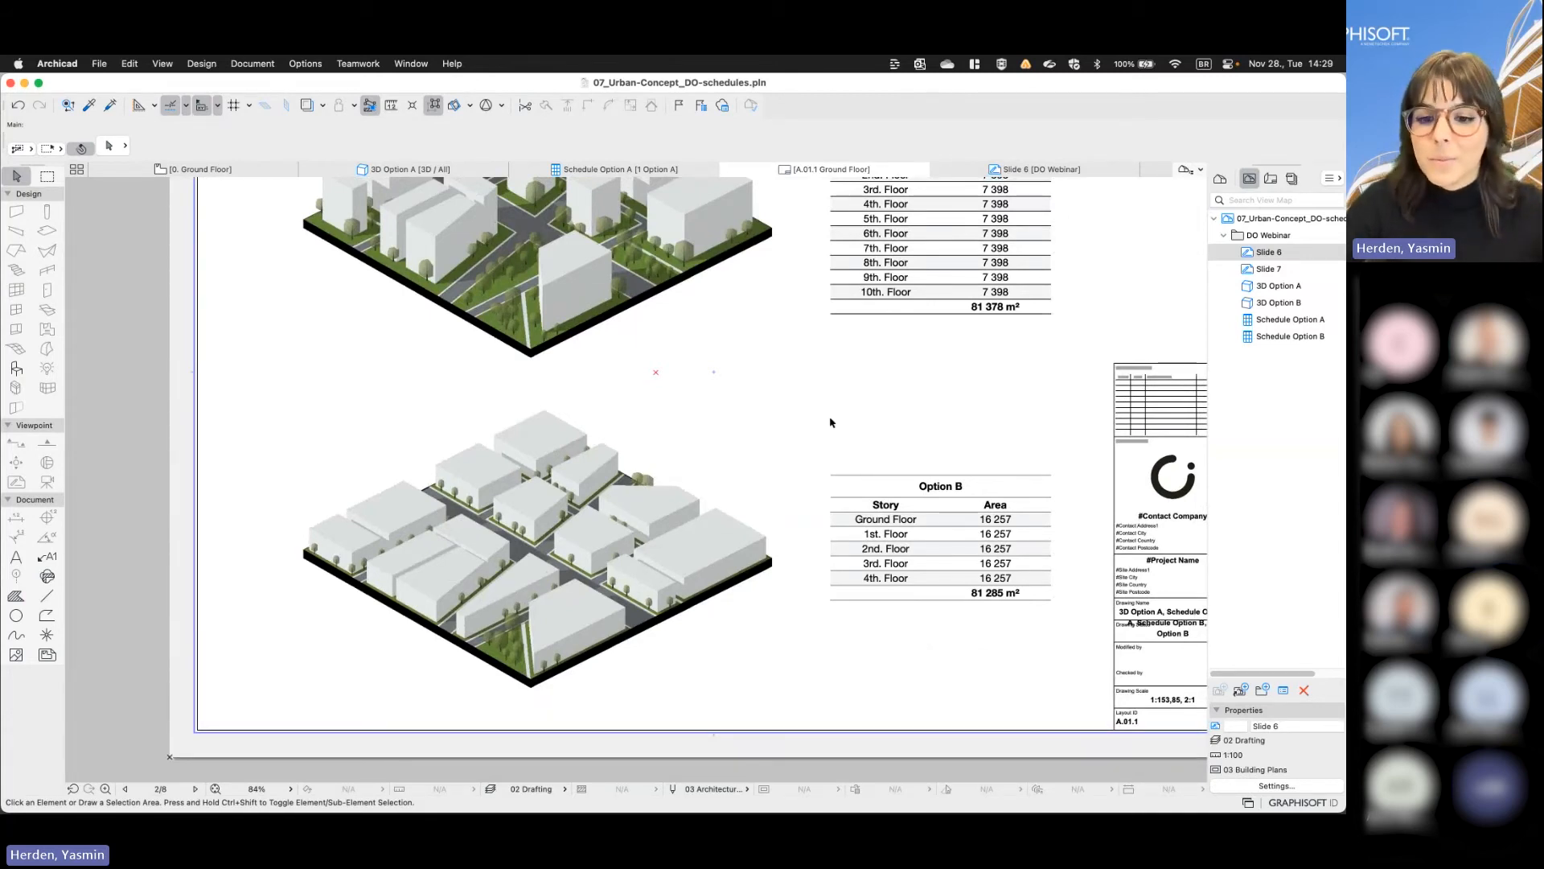
scroll(827, 421, down, 2)
middle_drag(799, 448, 670, 530)
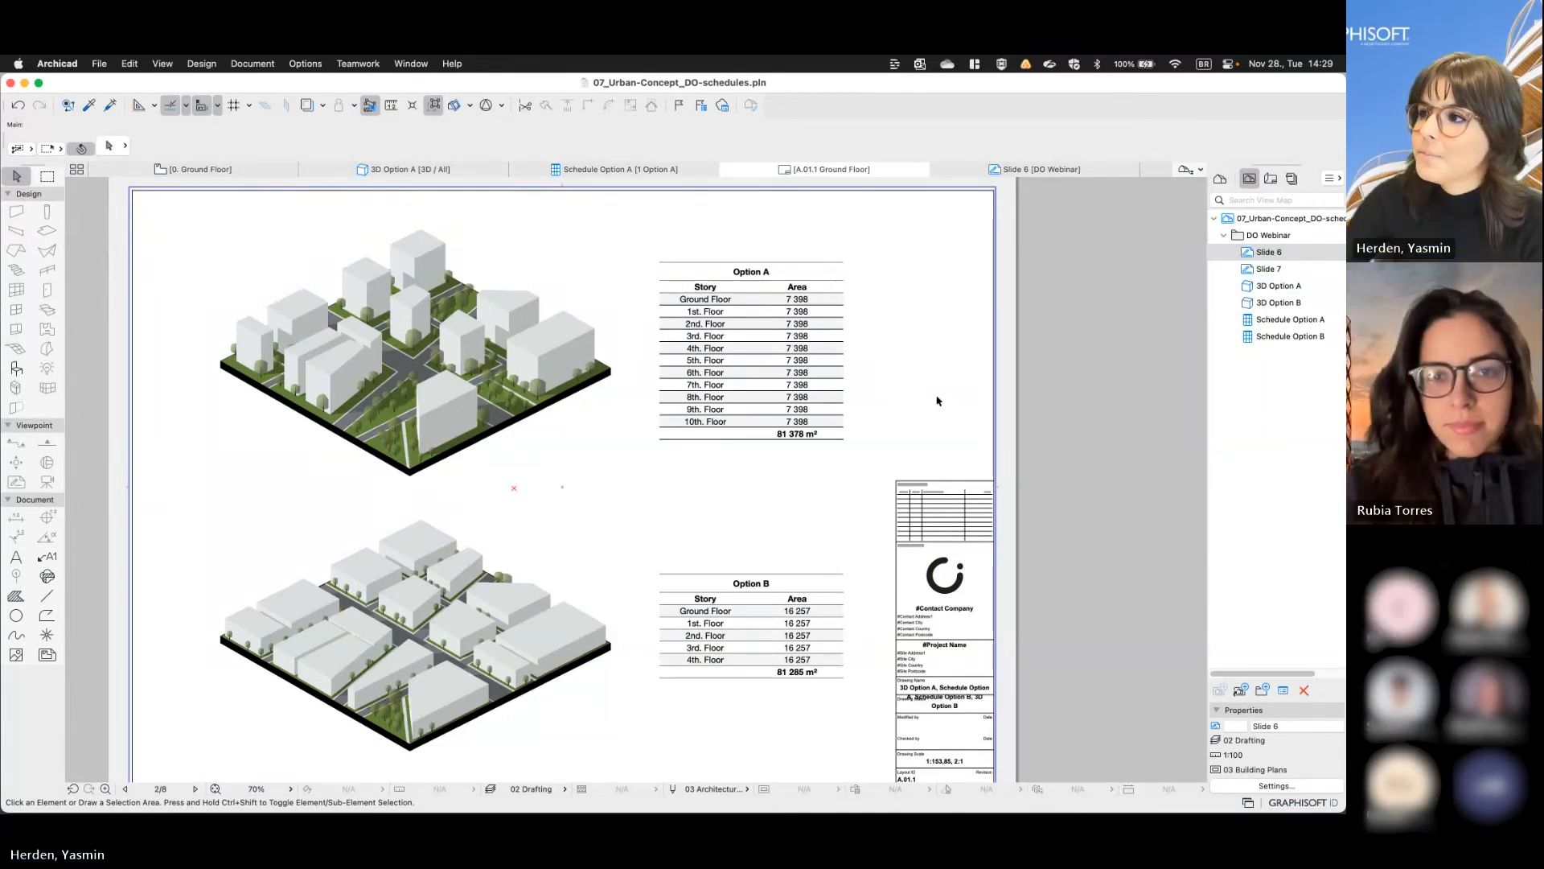
scroll(940, 420, down, 2)
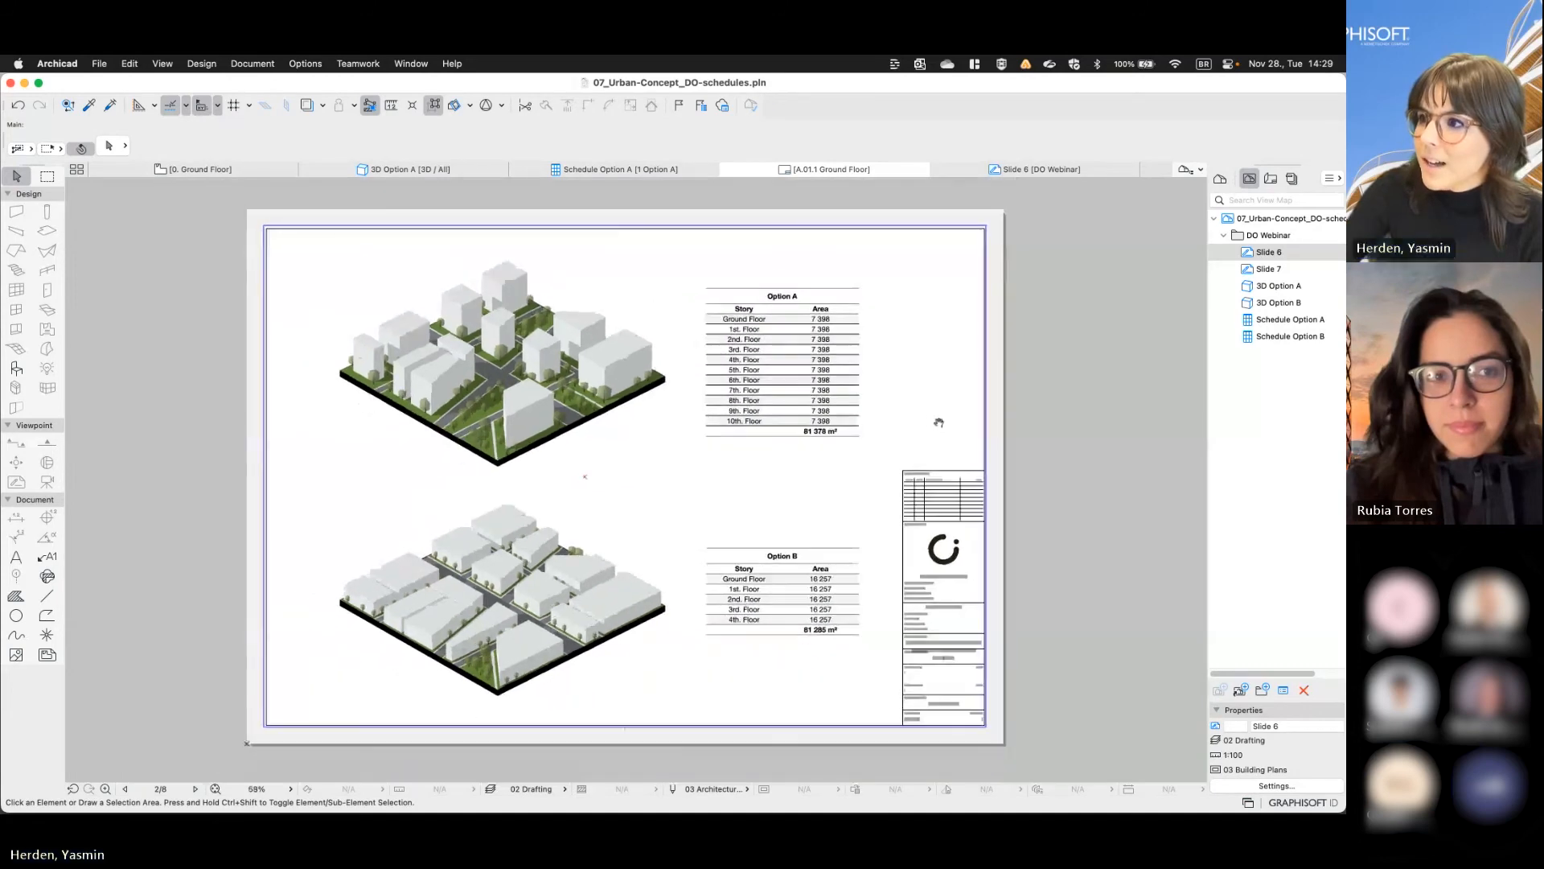
middle_drag(938, 423, 837, 421)
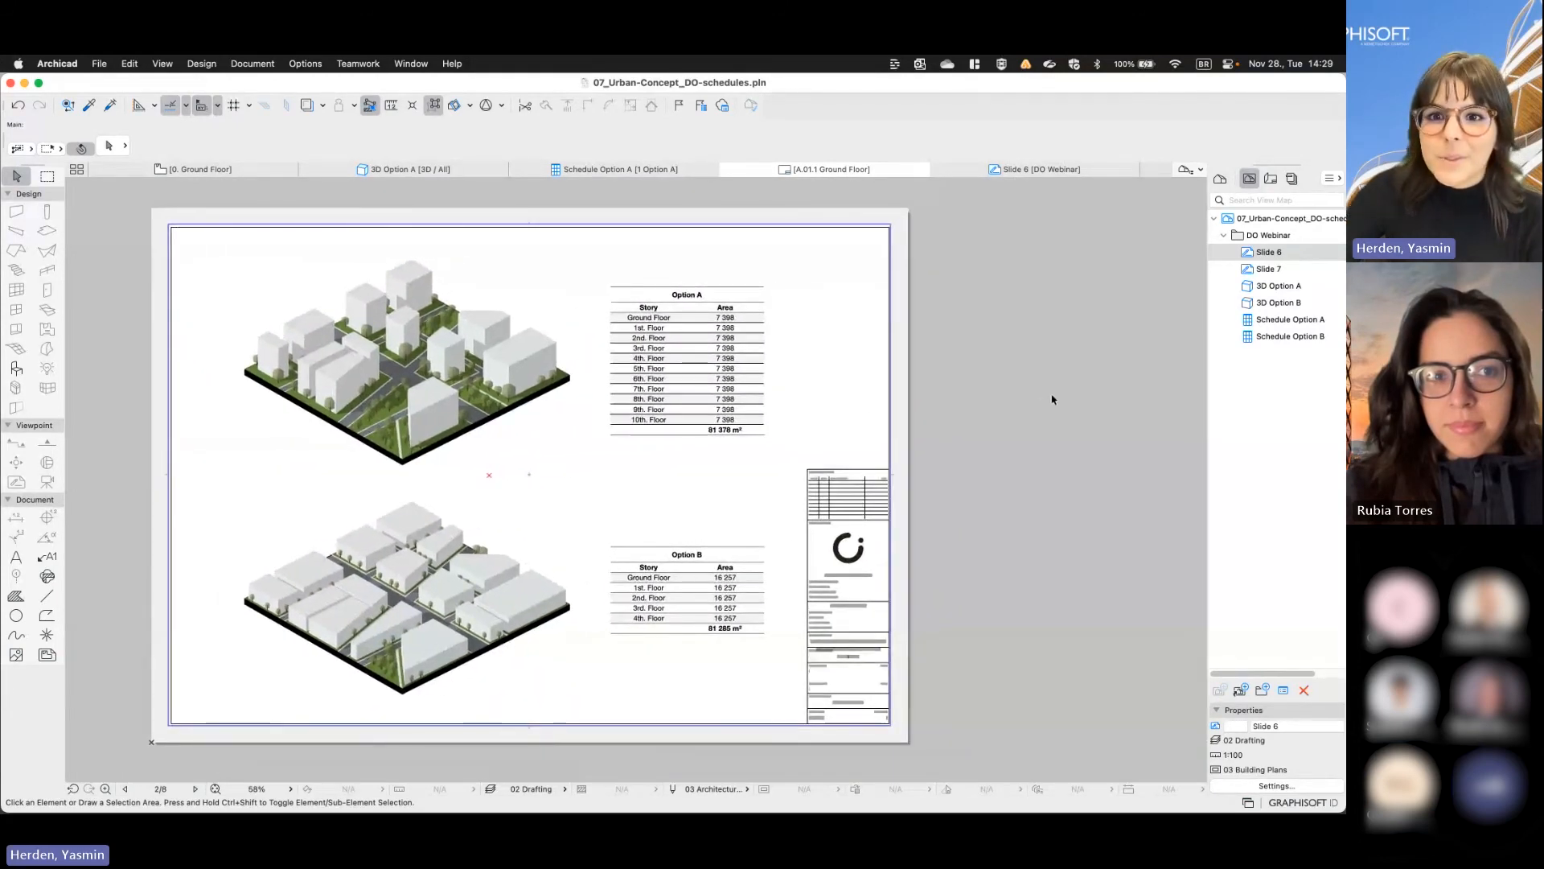